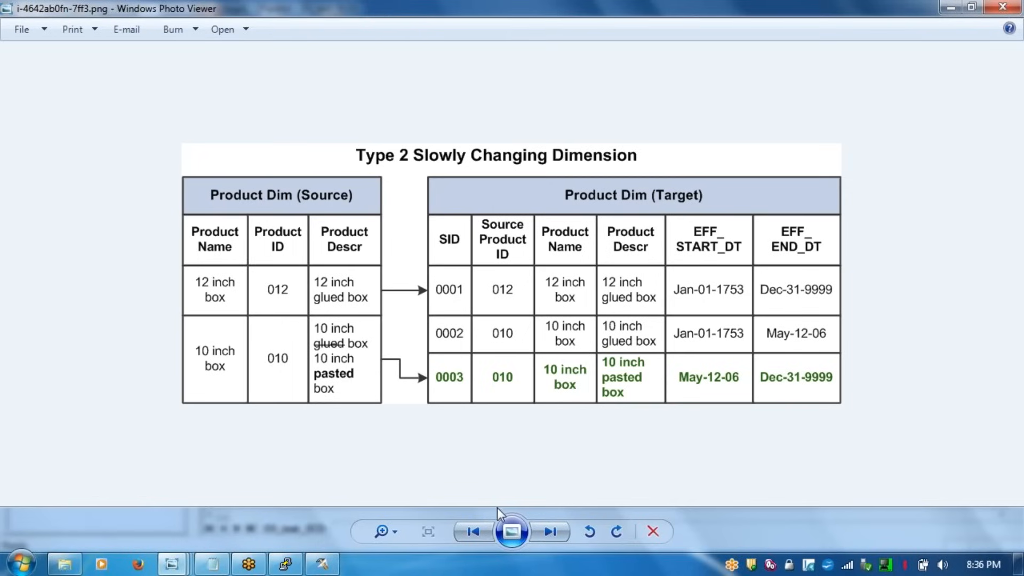
View the existing employee dimension records in Dim_Emp.png and the incremental employee records in Emp_Incr.png.
click(173, 564)
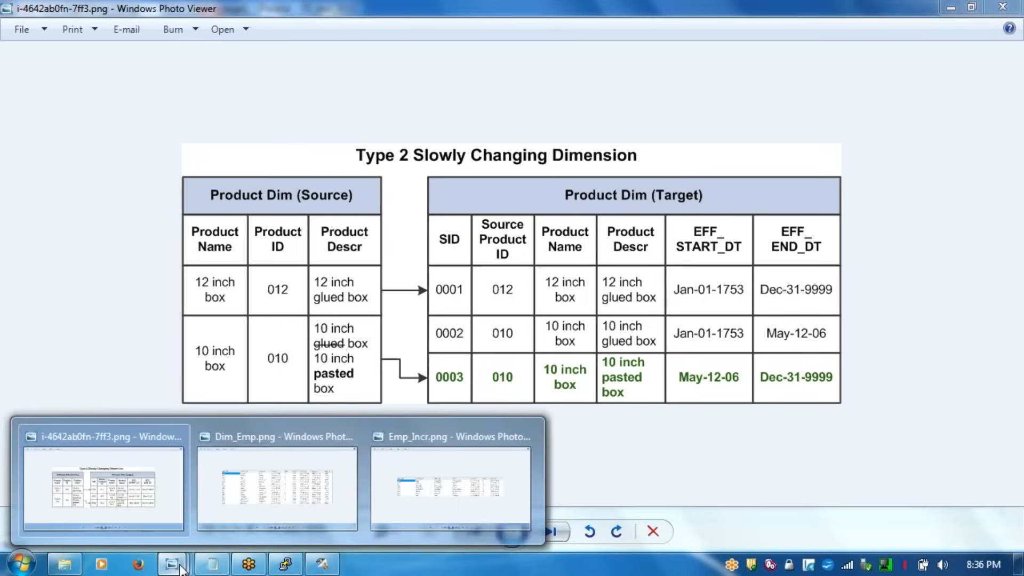
click(251, 507)
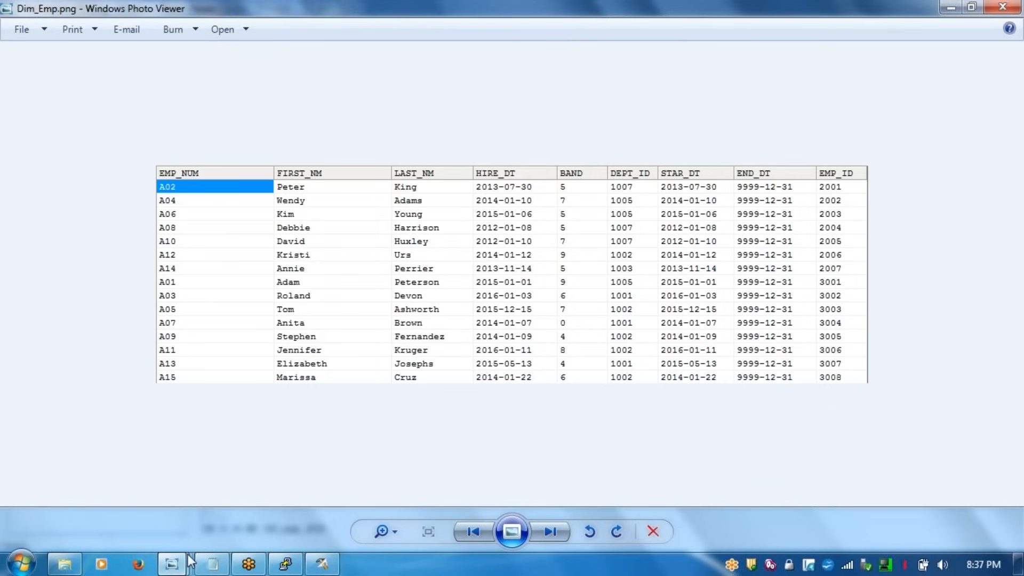
mouse_move(184, 565)
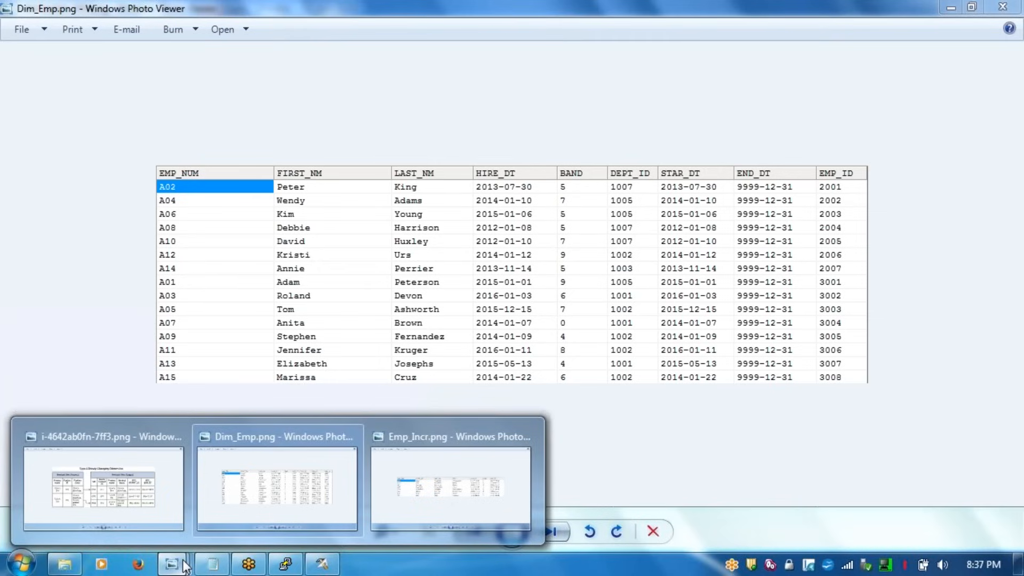
click(402, 501)
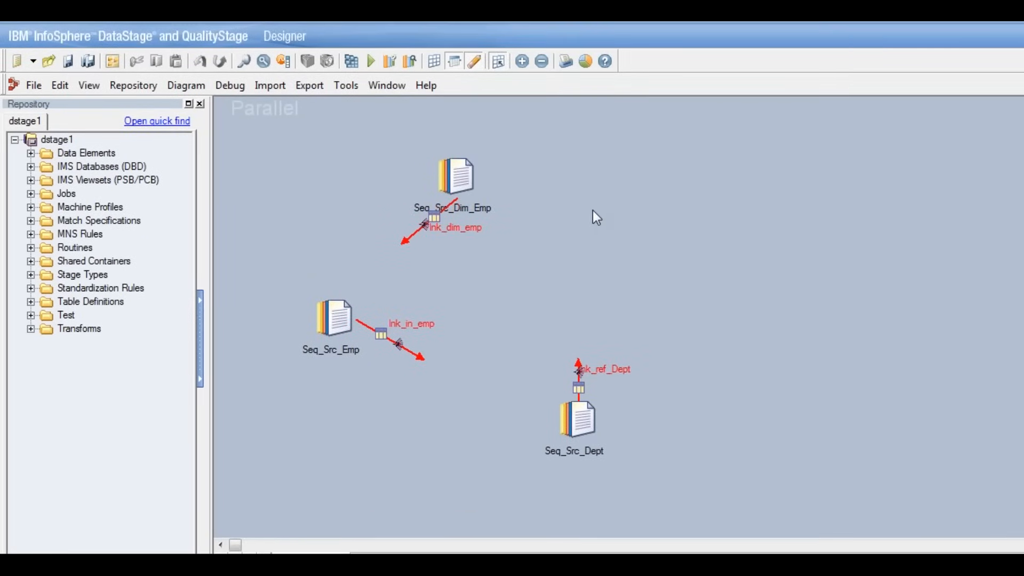
Close the open parallel job and reopen DS_test_SCD from the repository's Test folder for editing.
click(32, 86)
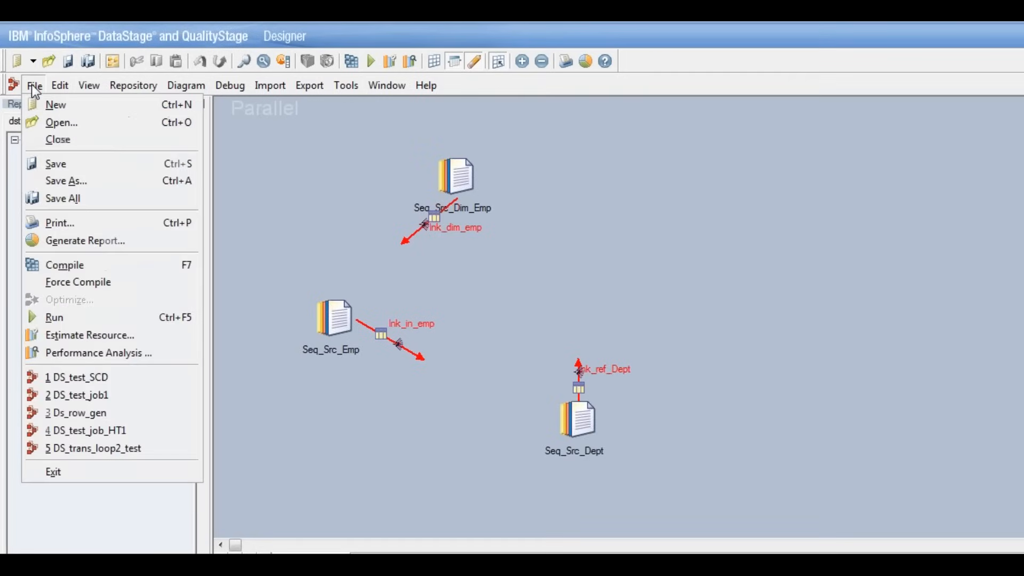
click(341, 209)
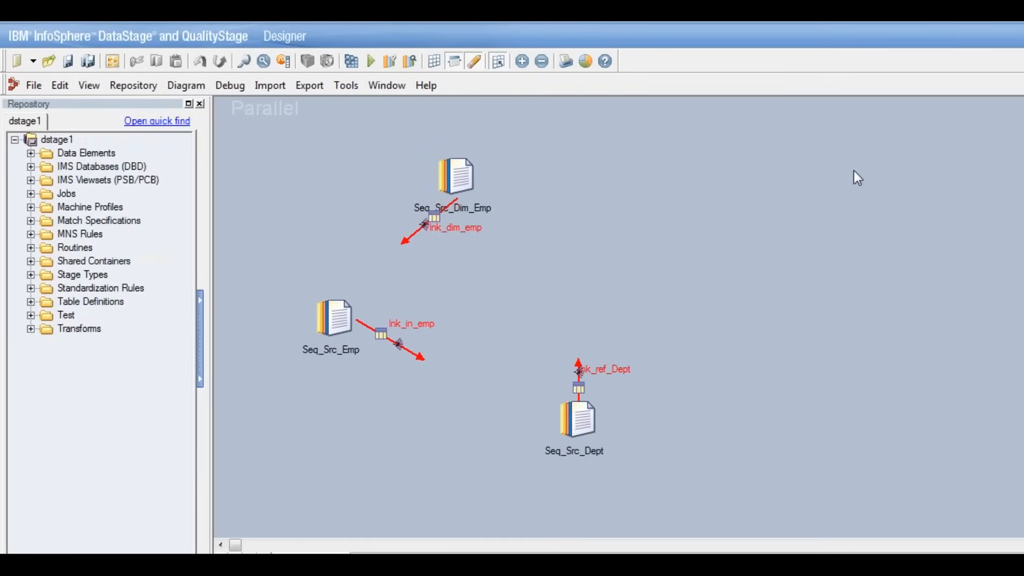
click(30, 315)
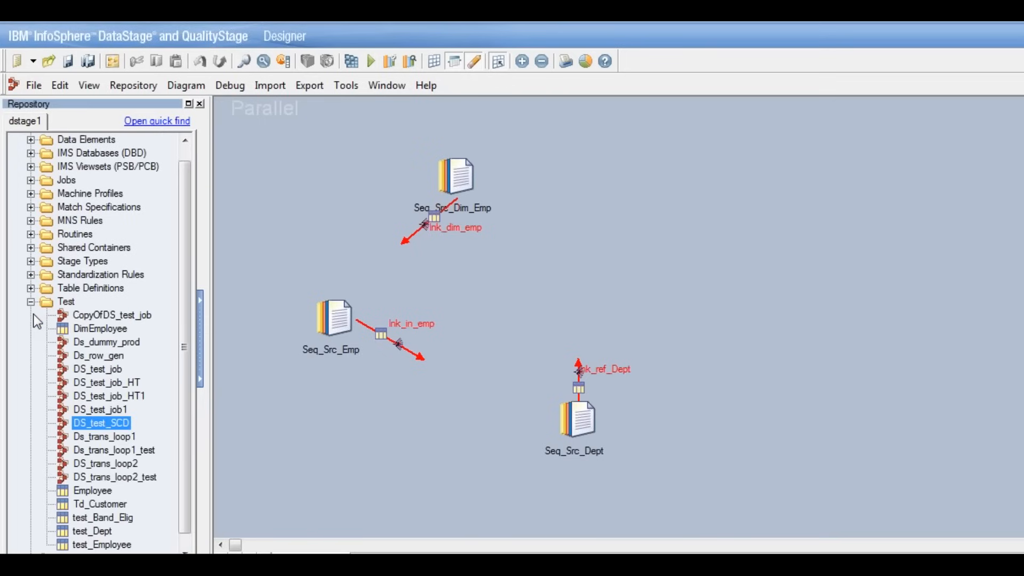
right_click(112, 426)
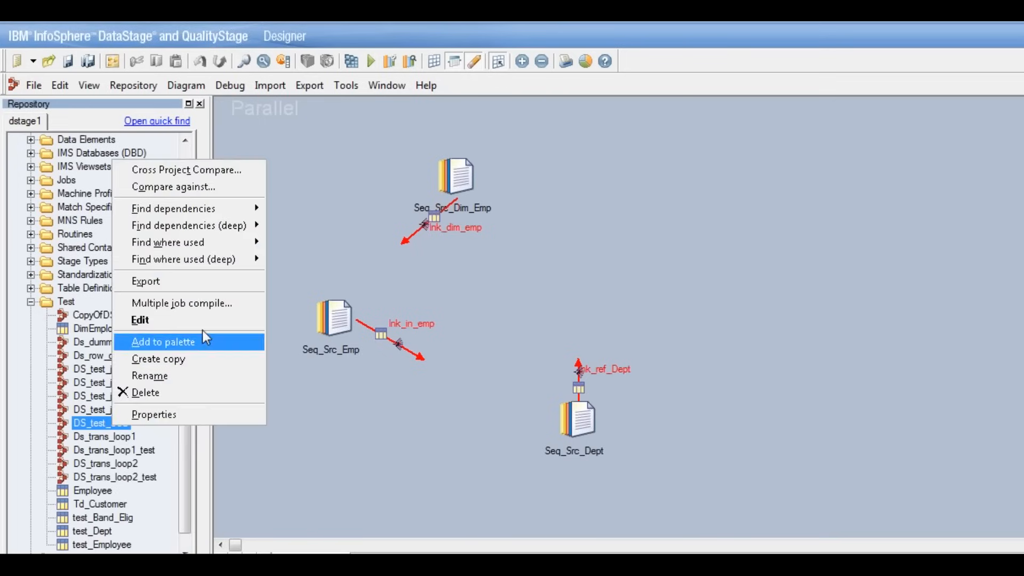
click(155, 319)
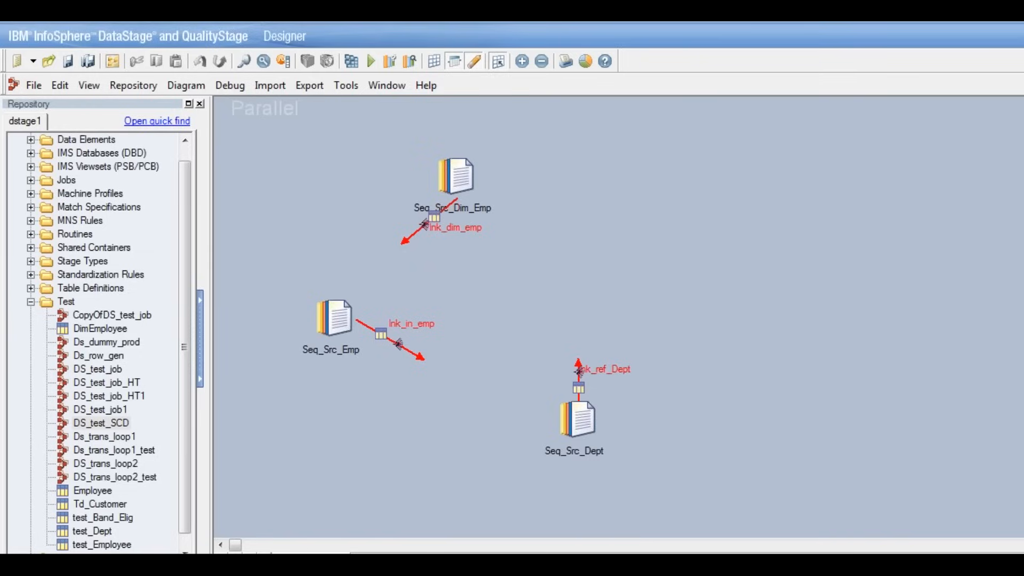
key(ctrl+F4)
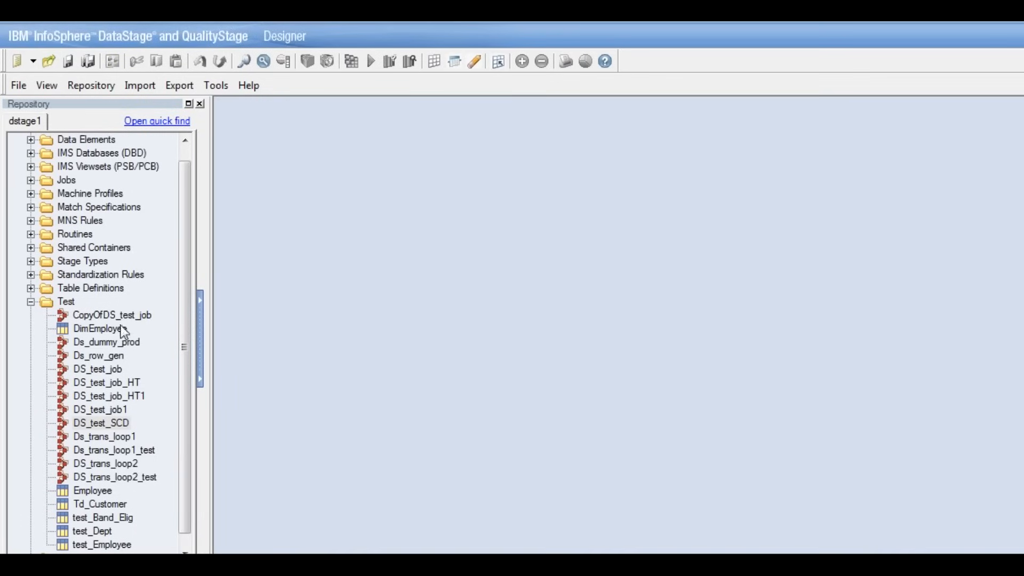
click(109, 423)
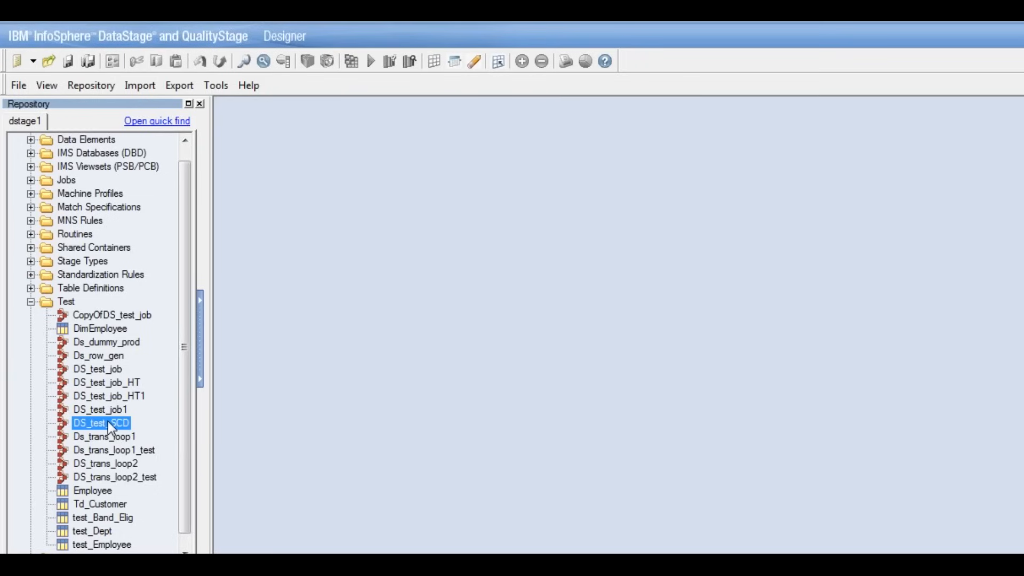
right_click(109, 425)
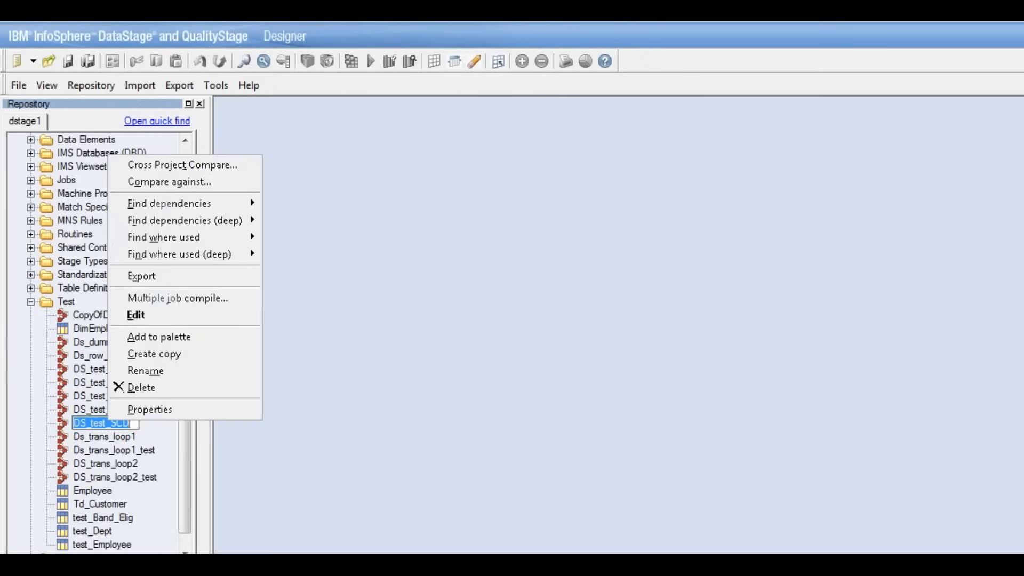
click(166, 315)
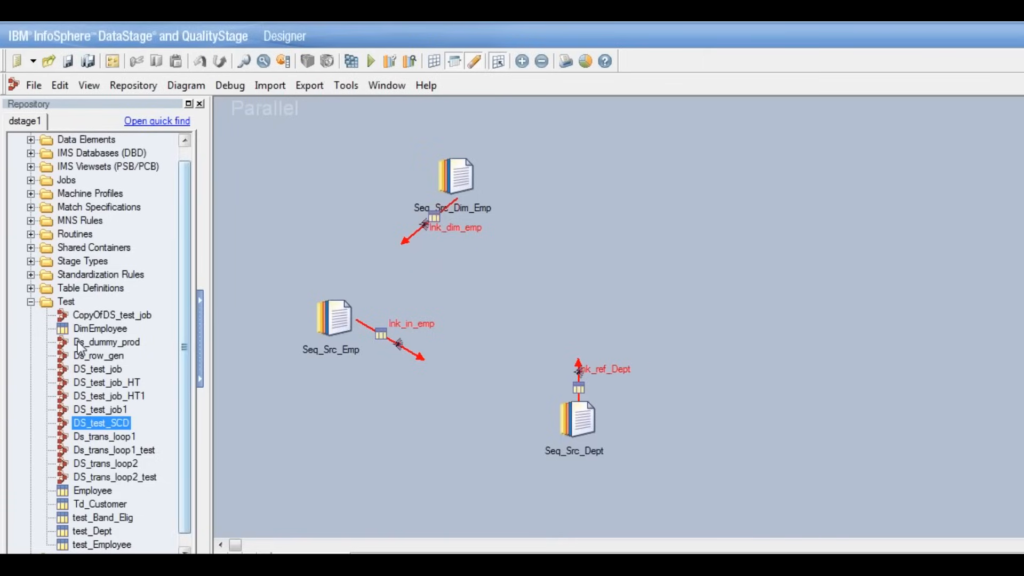
Collapse the Test folder in the repository and display the stage palette.
click(31, 303)
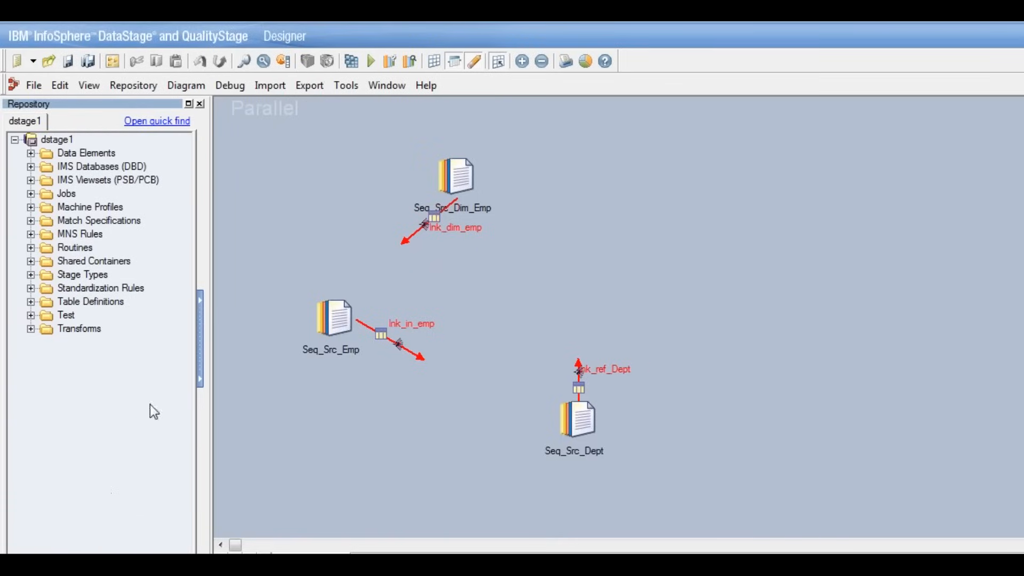
click(91, 85)
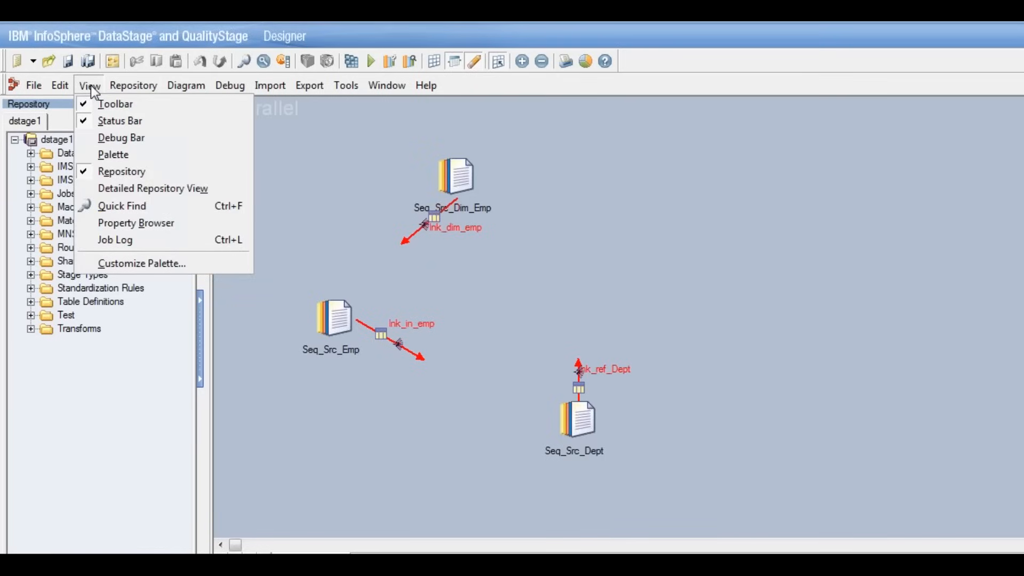
click(92, 86)
click(92, 86)
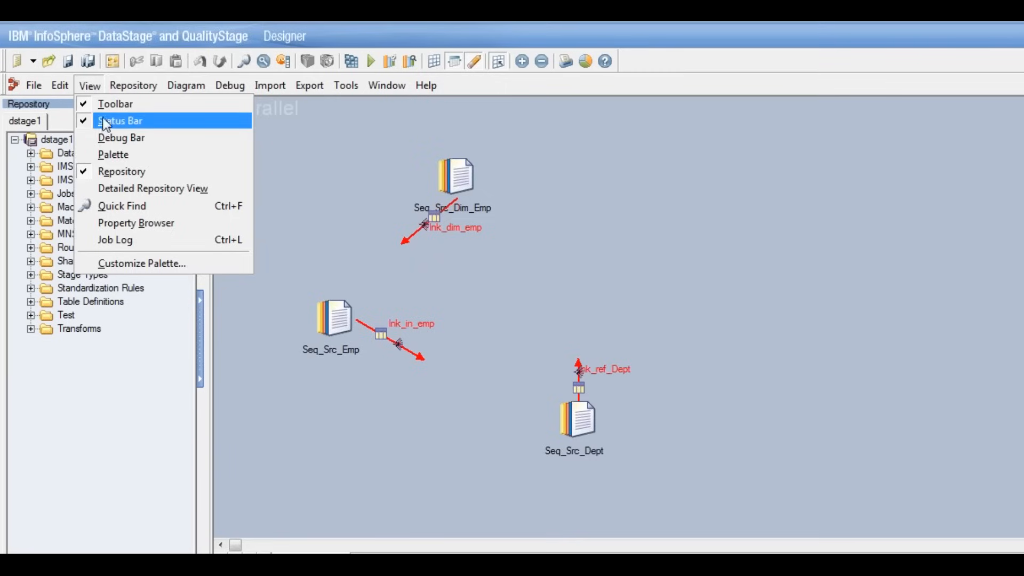
click(115, 157)
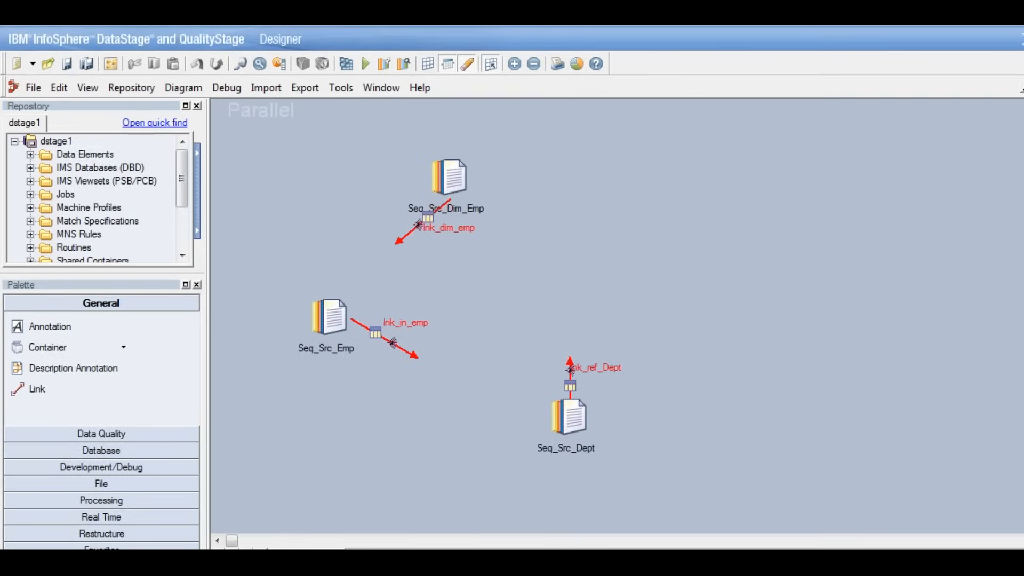
Straighten the loose links so lnk_in_emp runs horizontally from Seq_Src_Emp and lnk_dim_emp runs vertically down from Seq_Src_Dim_Emp.
click(331, 322)
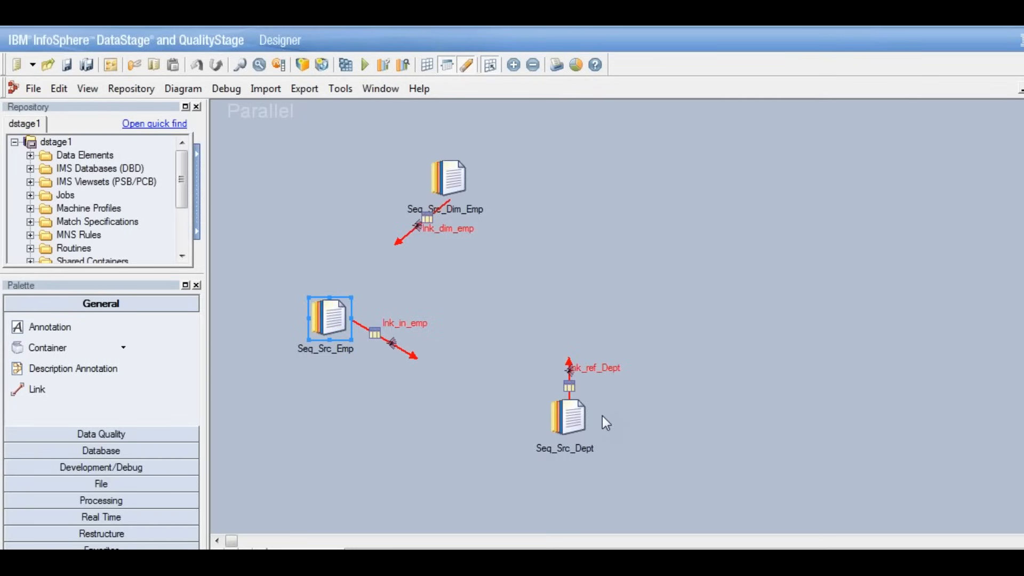
click(451, 186)
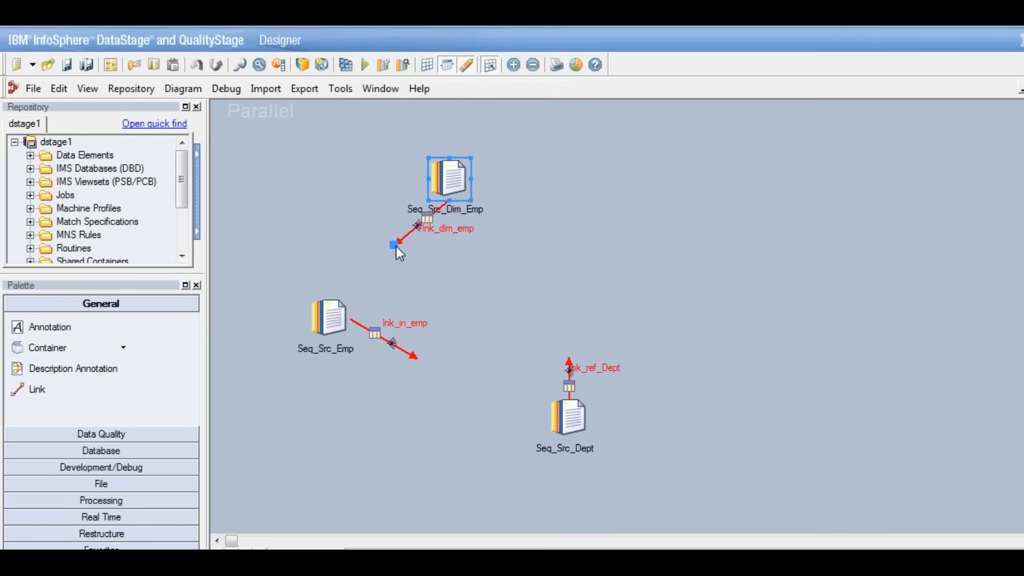
click(335, 324)
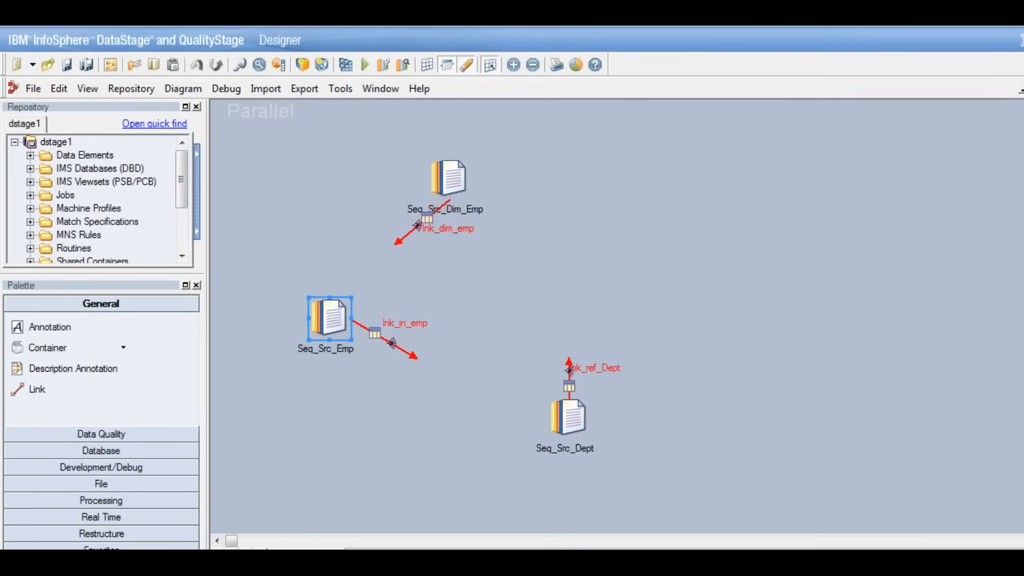
click(415, 359)
drag(417, 358, 437, 315)
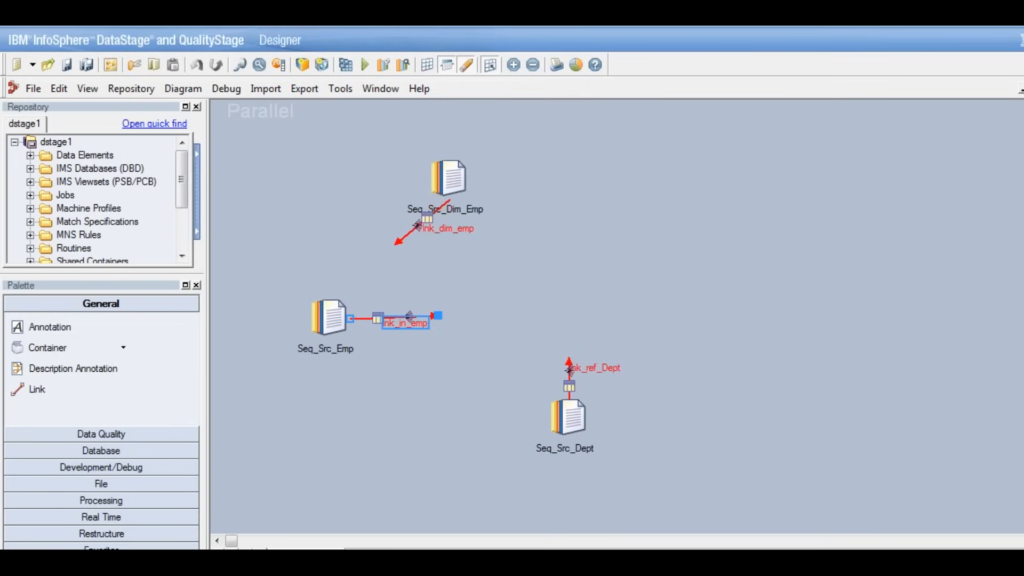
click(404, 246)
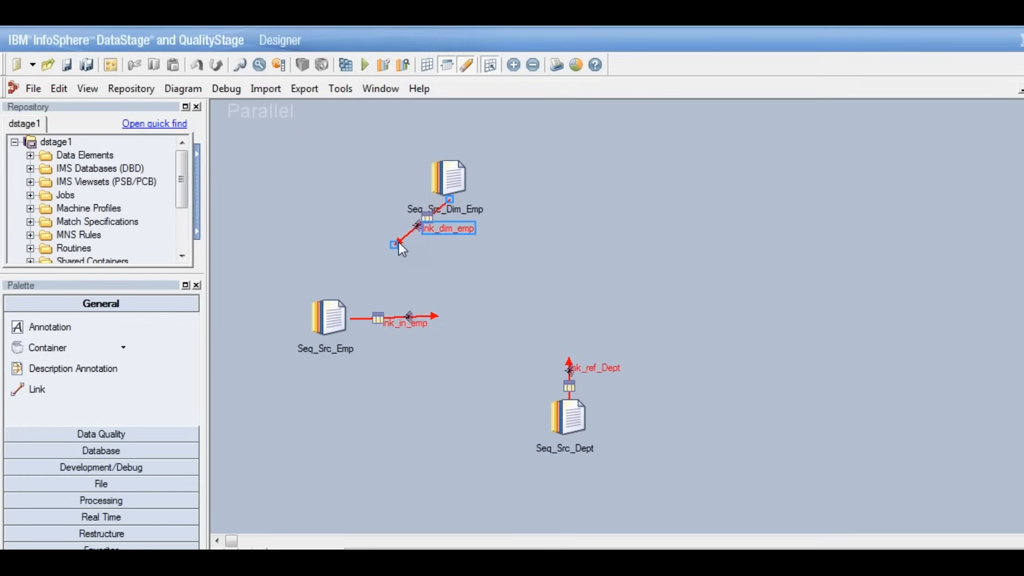
drag(398, 242, 448, 266)
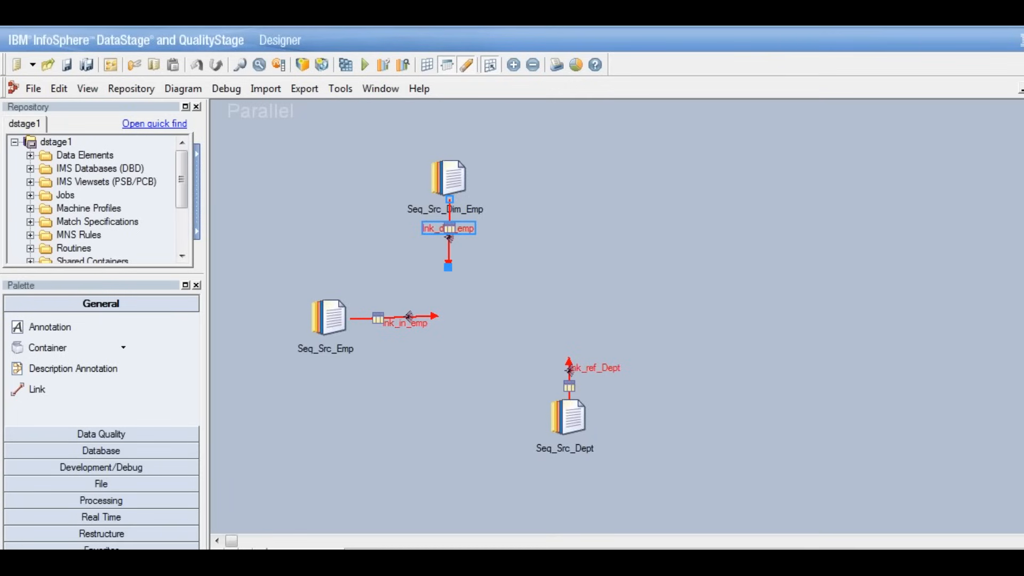
Add a Join processing stage below Seq_Src_Dim_Emp, attached to the free end of the lnk_in_emp link.
click(107, 500)
click(189, 497)
click(190, 496)
click(190, 496)
click(189, 497)
click(189, 497)
click(190, 497)
click(189, 497)
click(189, 497)
click(189, 497)
click(189, 497)
click(189, 497)
click(189, 497)
click(190, 497)
drag(43, 456, 447, 309)
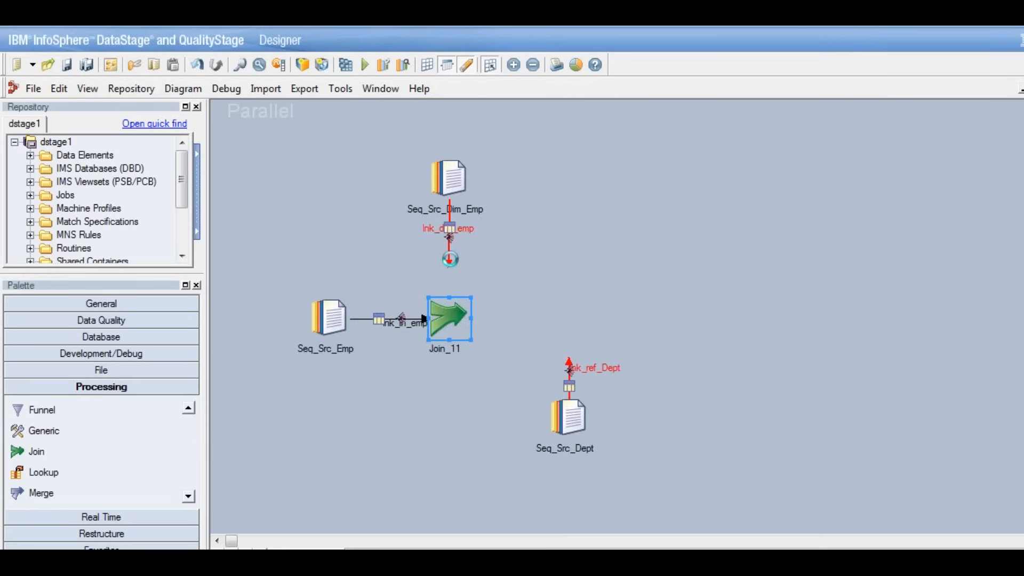
Attach the lnk_dim_emp link to the Join stage and draw a horizontal output link from that stage.
click(451, 265)
click(450, 265)
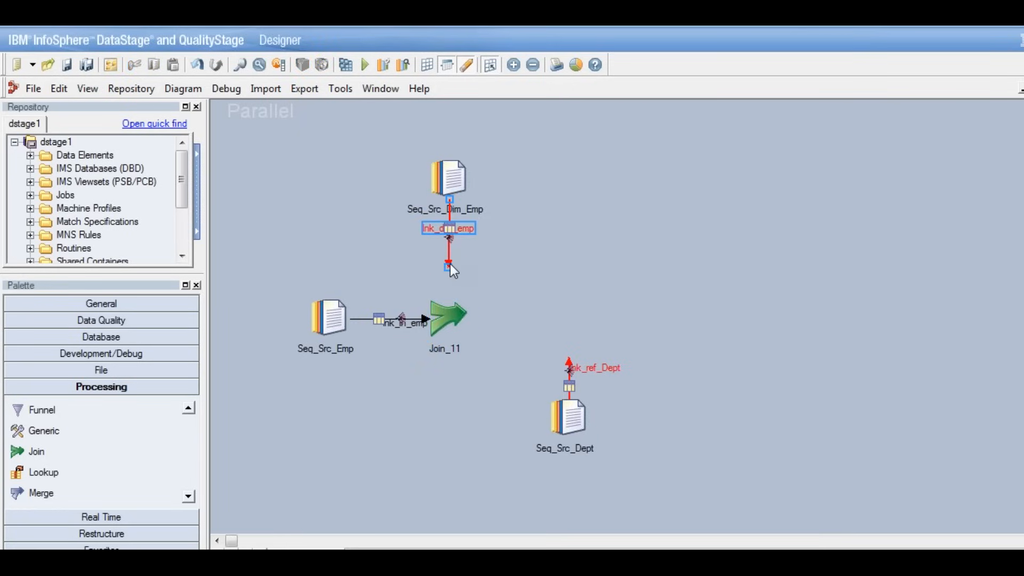
drag(448, 266, 534, 317)
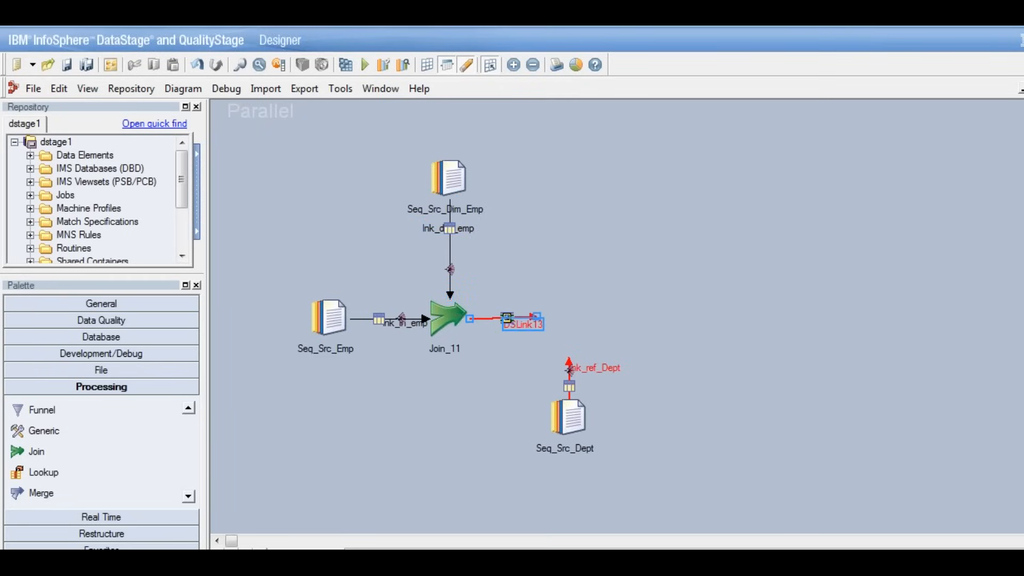
Open the Join stage's properties and set its join key to EMP_NUM.
click(452, 320)
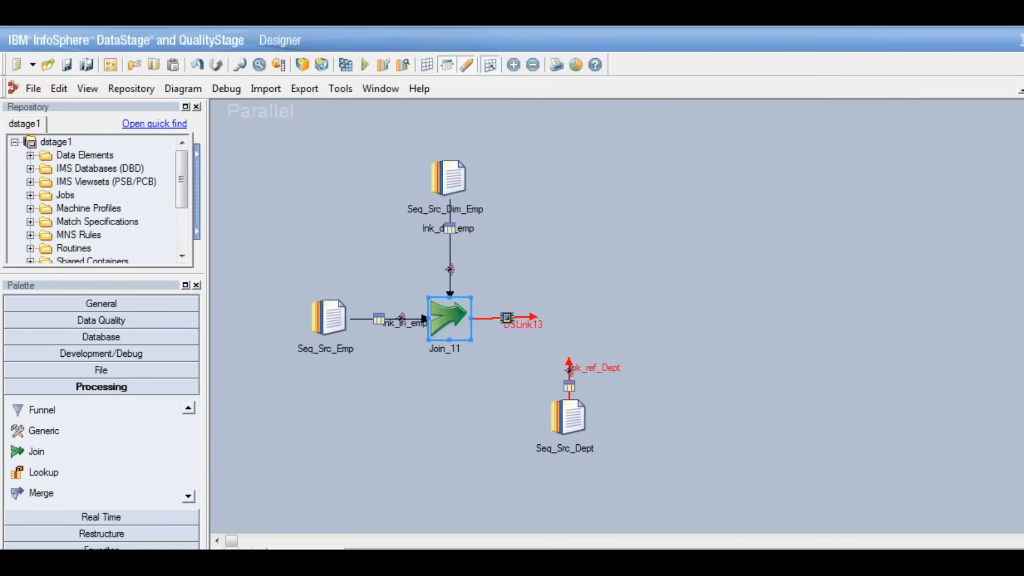
double_click(452, 321)
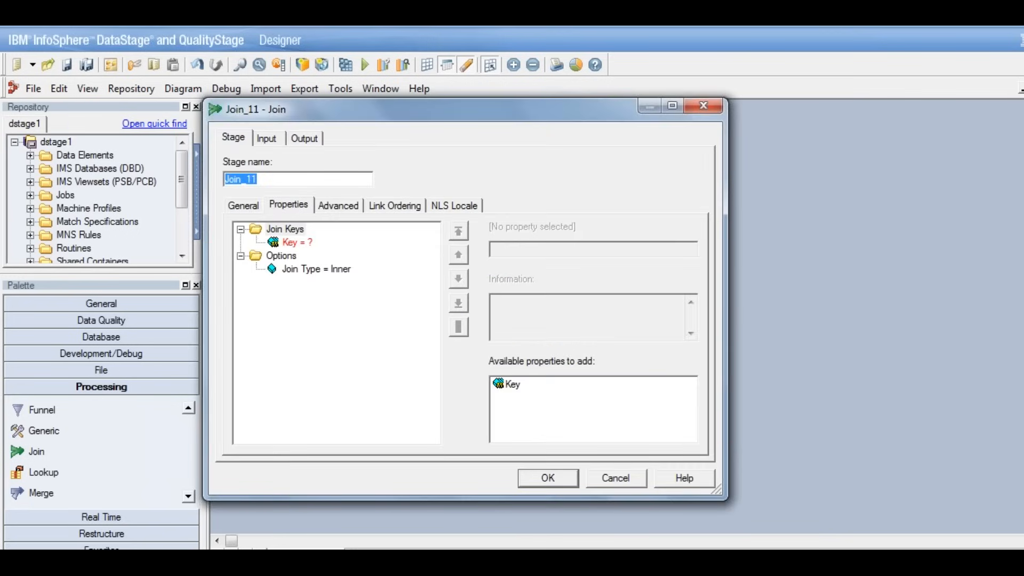
click(290, 243)
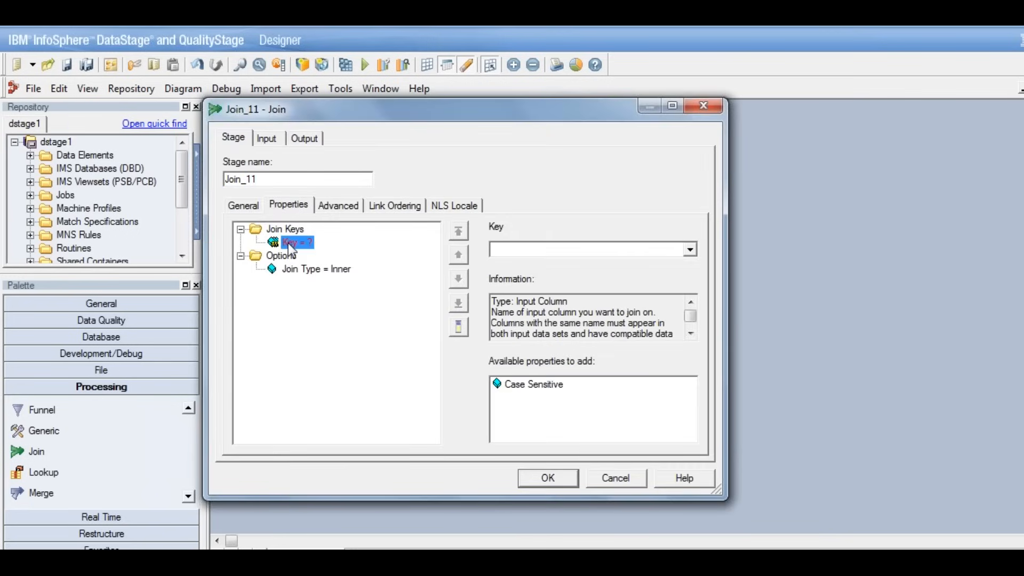
click(690, 249)
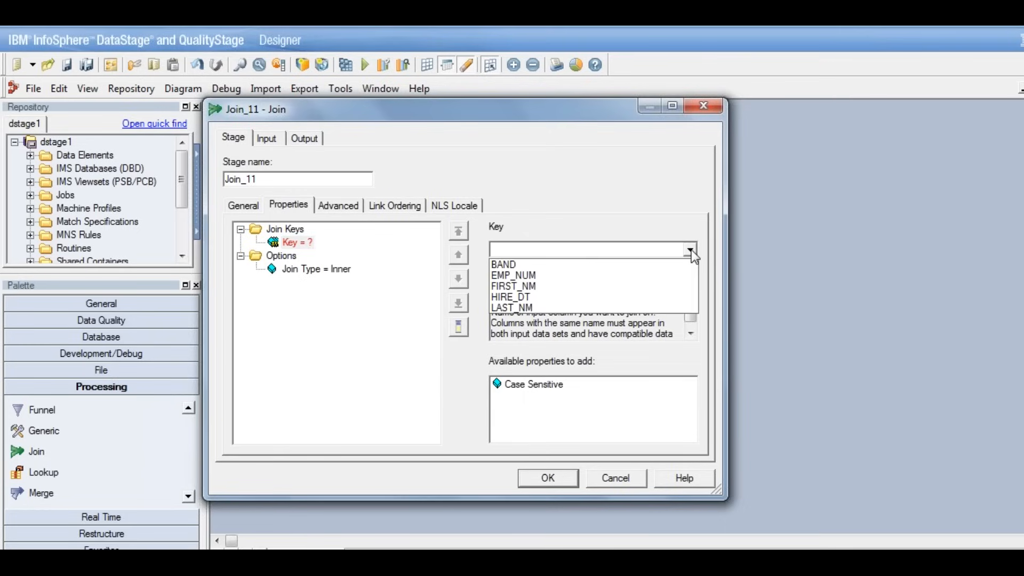
click(514, 275)
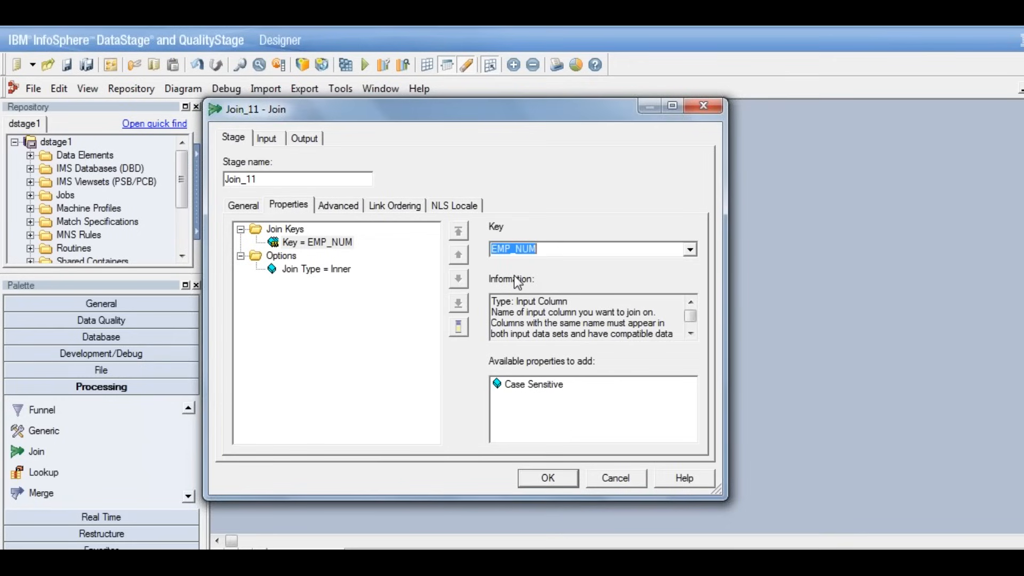
Set the join type to Left Outer and check the order of the Join stage's input links.
click(322, 271)
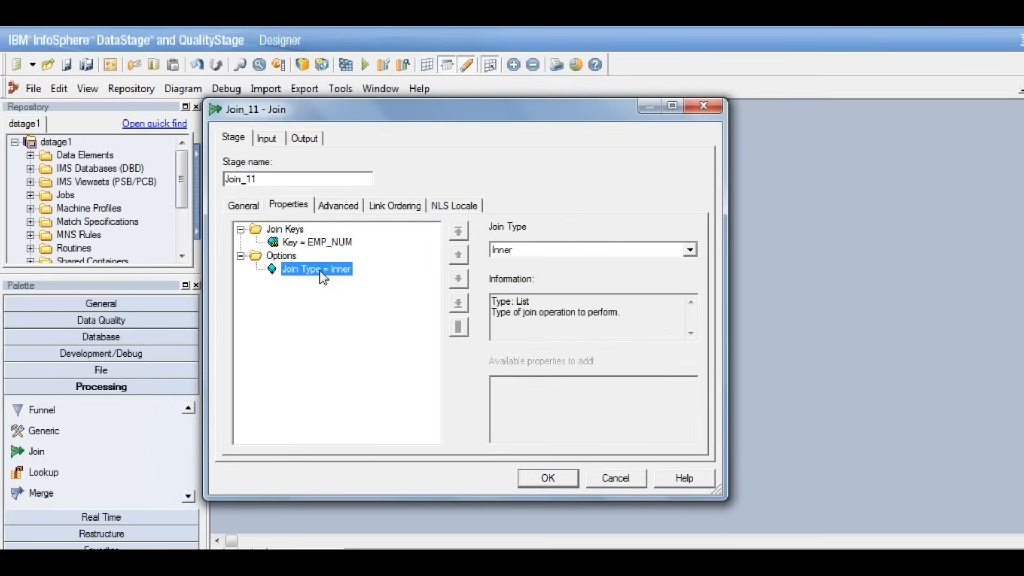
click(690, 251)
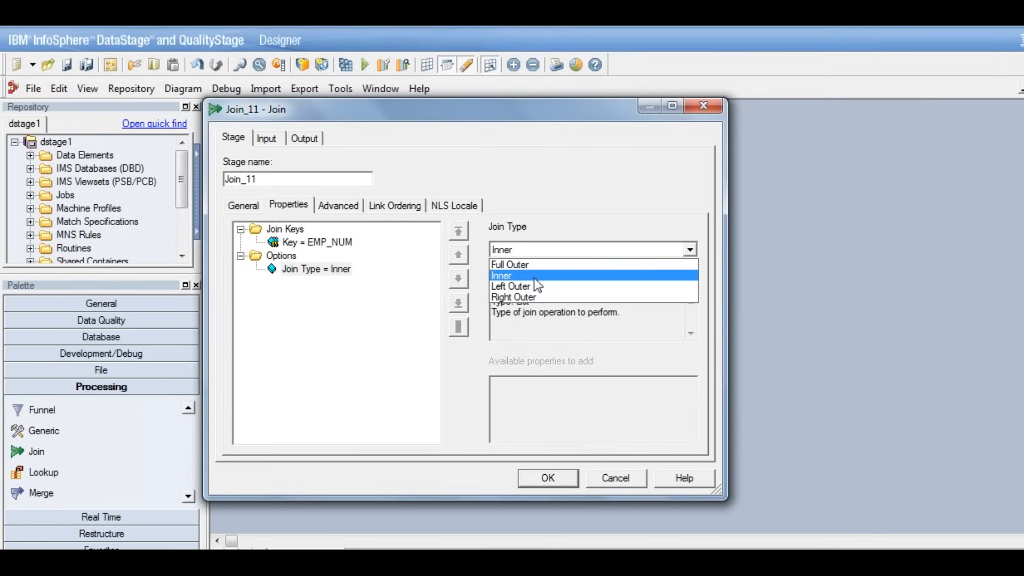
click(514, 287)
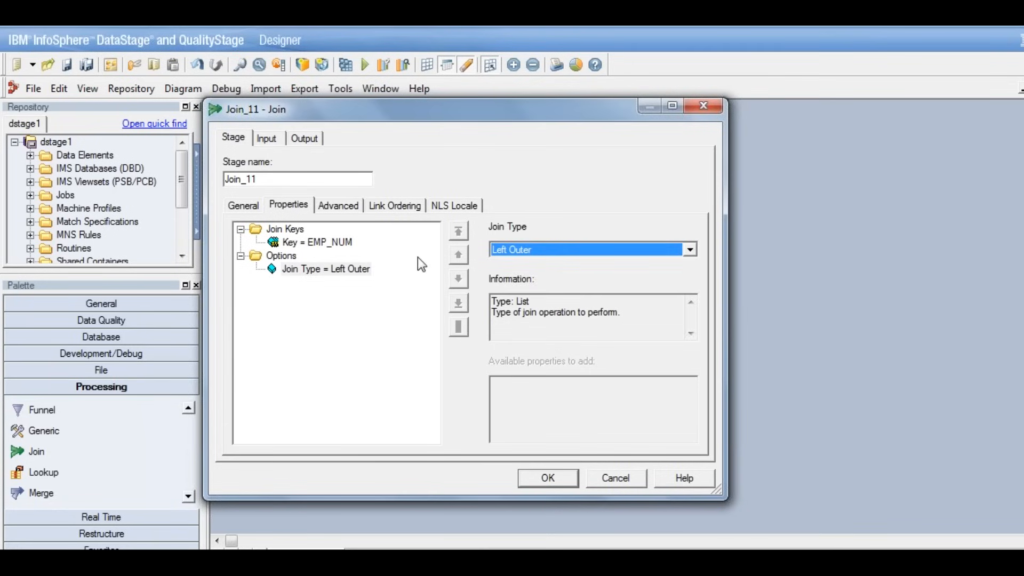
click(394, 204)
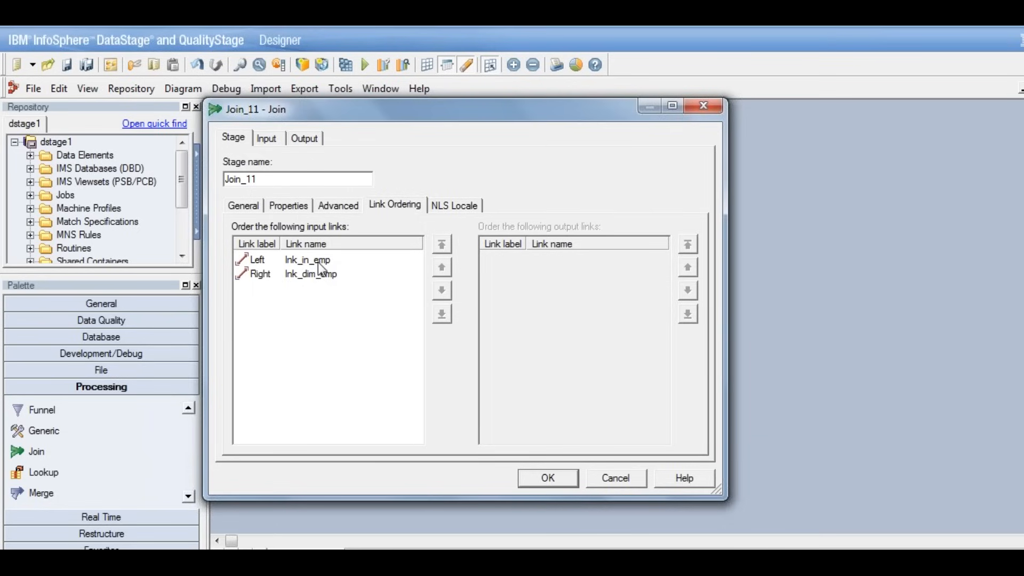
Set the Join stage's lnk_in_emp input to Hash partitioning with sorting performed, keyed on EMP_NUM.
click(266, 139)
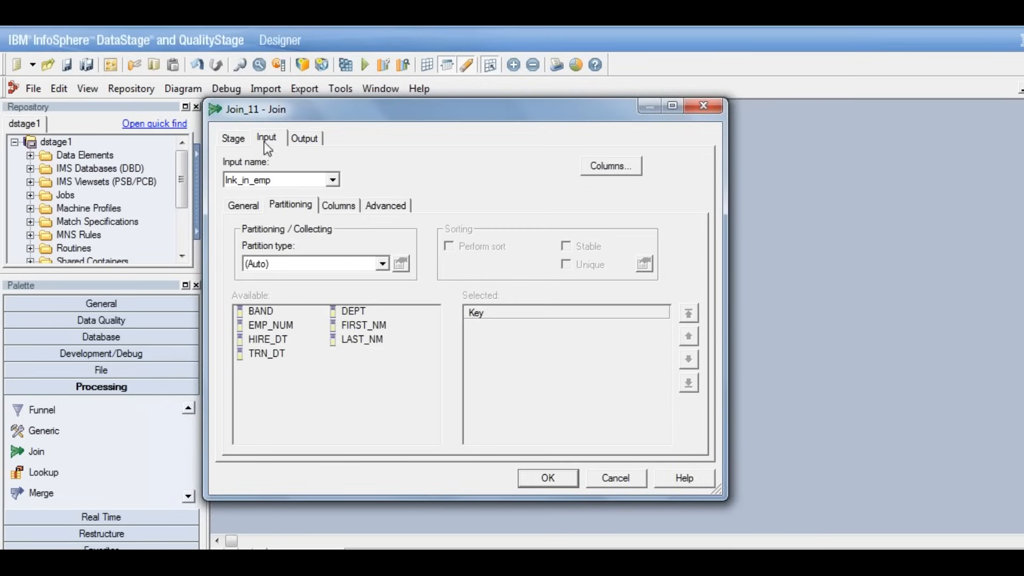
click(383, 264)
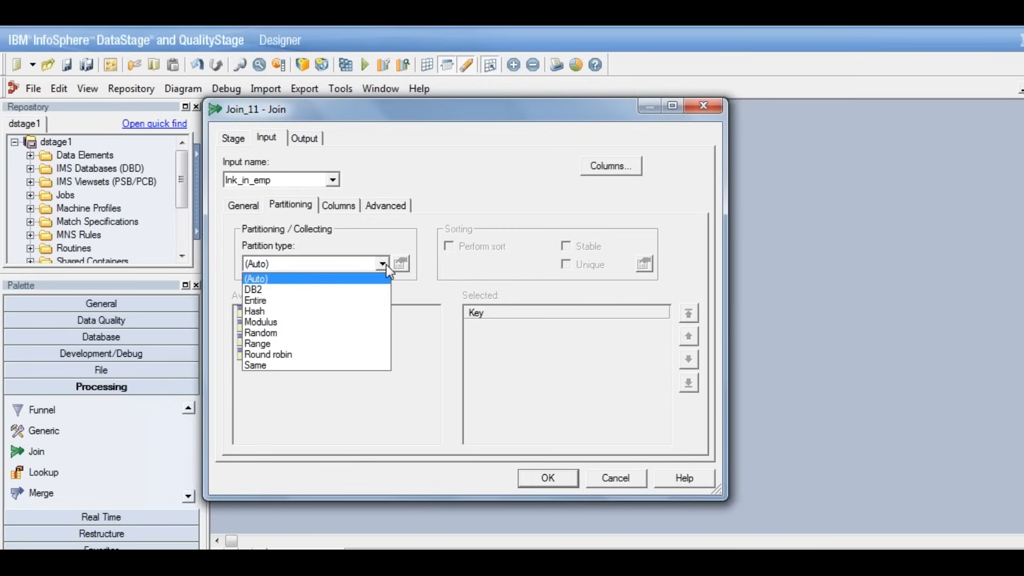
click(299, 313)
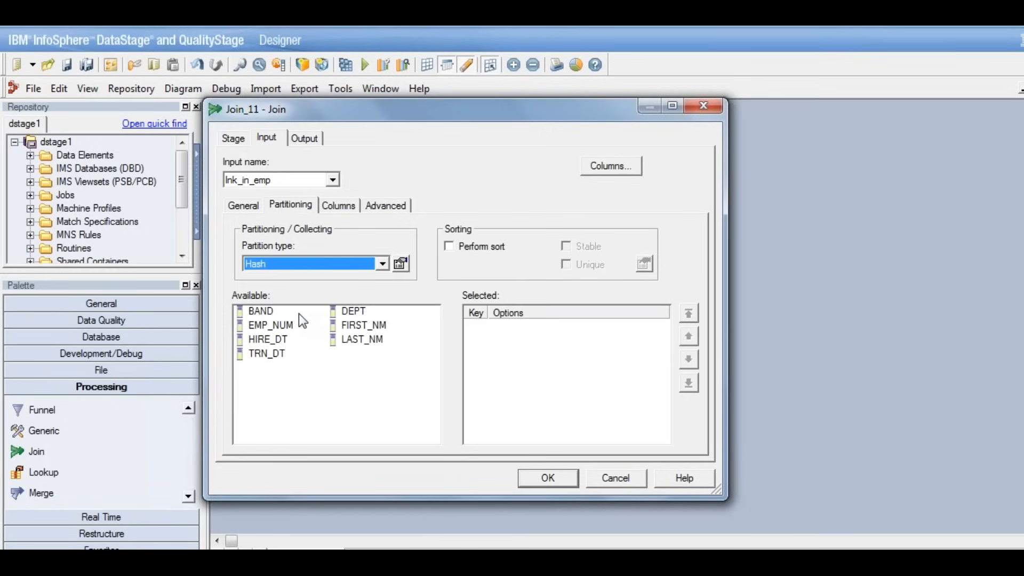
click(448, 246)
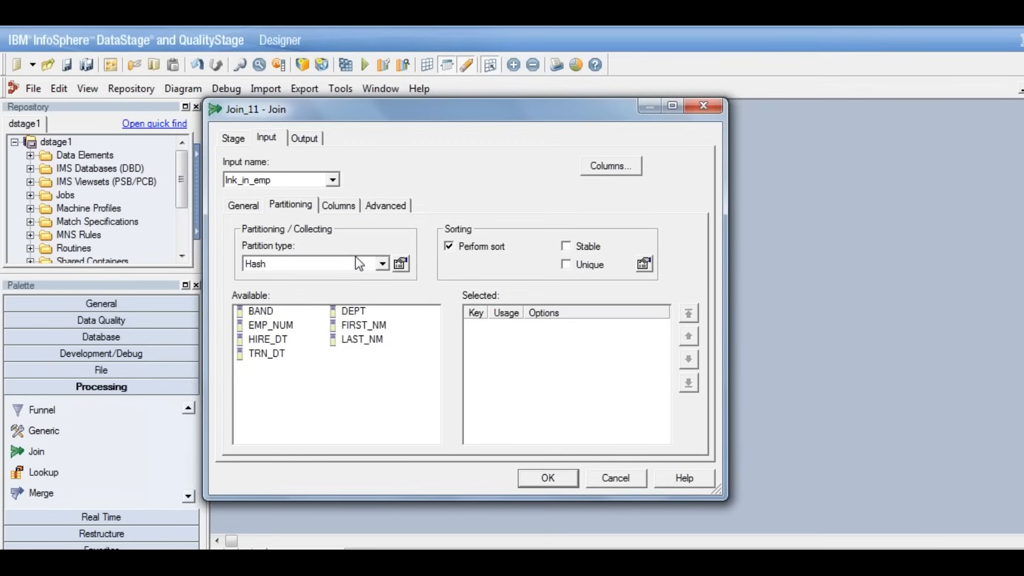
double_click(287, 331)
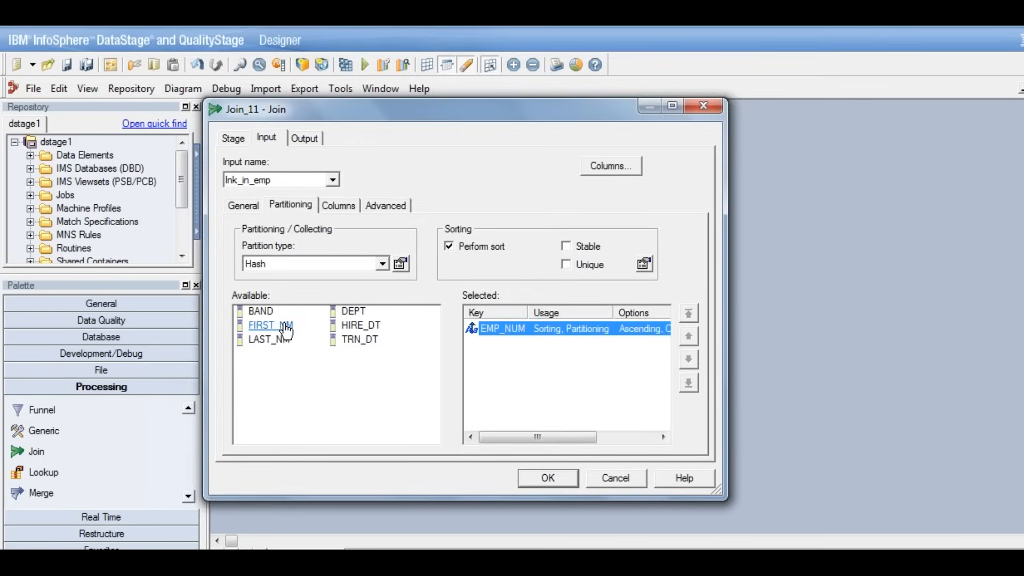
Set the lnk_dim_emp input to Hash partitioning with sorting performed, keyed on EMP_NUM, and accept the Join stage settings.
click(332, 180)
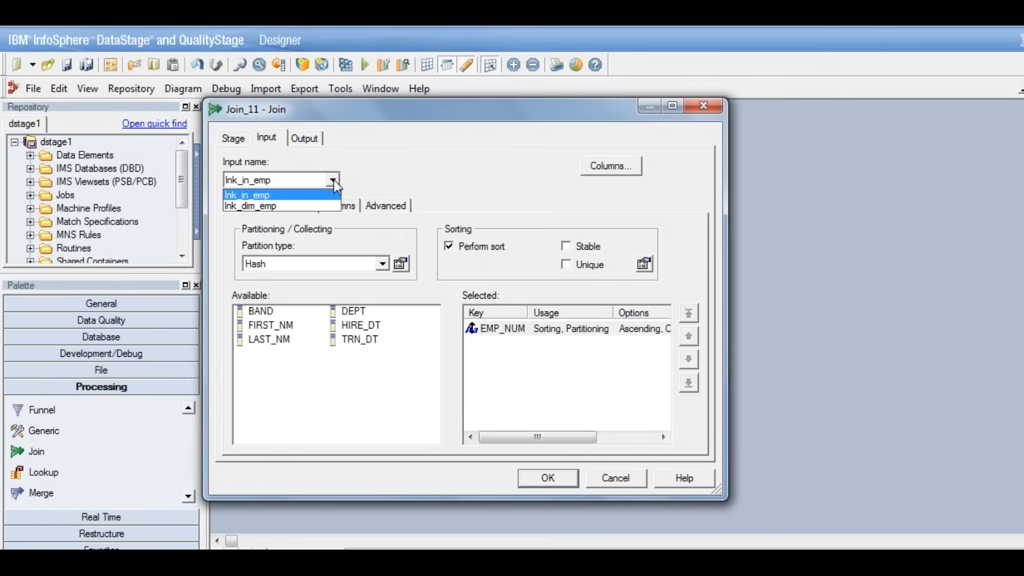
click(280, 206)
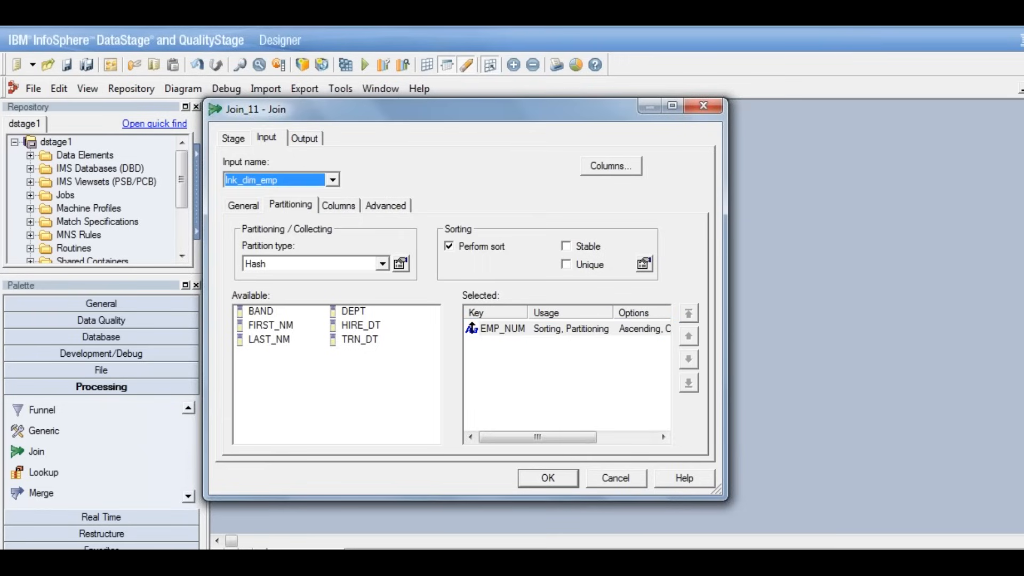
click(384, 265)
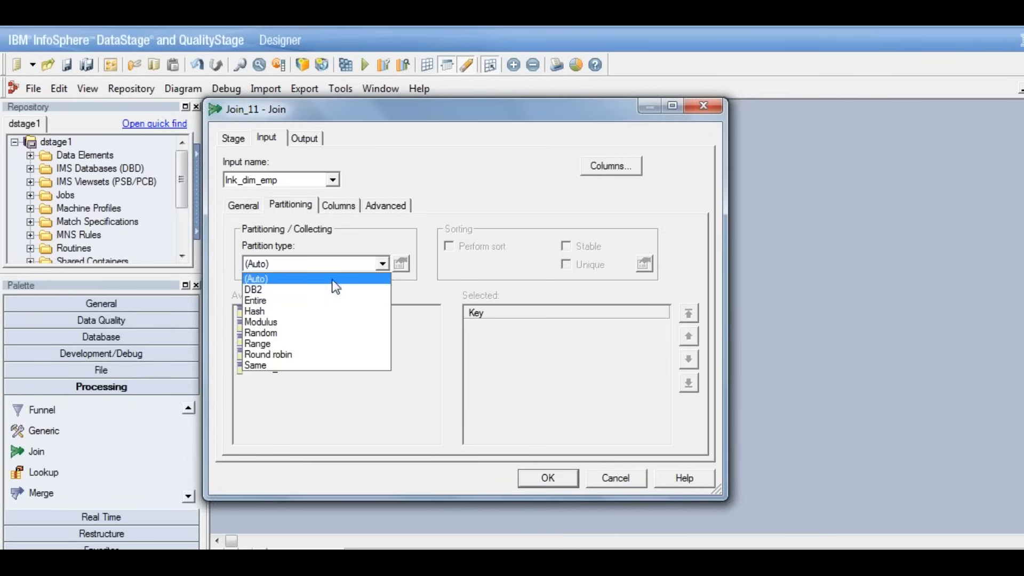
click(284, 308)
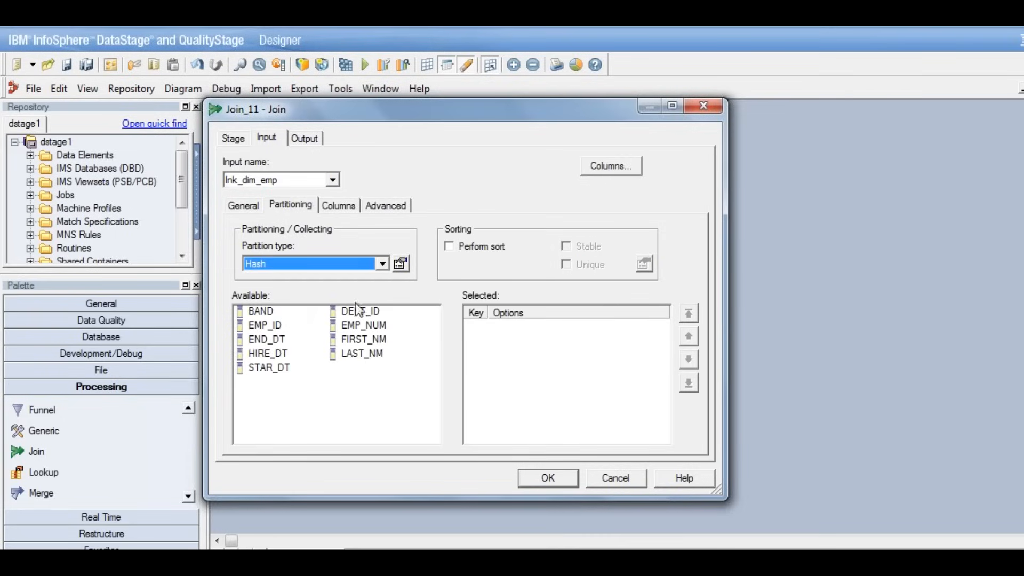
click(451, 247)
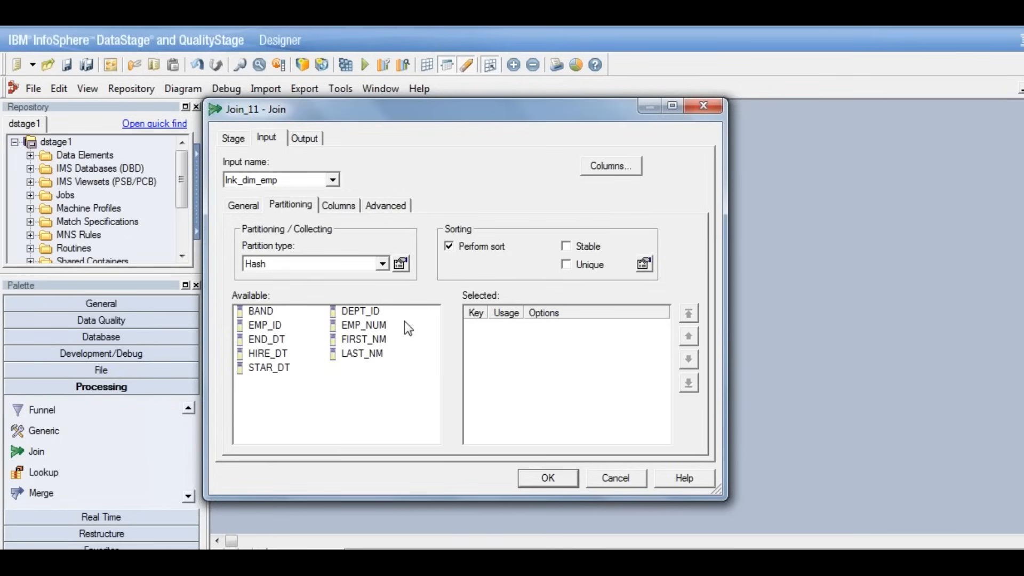
double_click(376, 328)
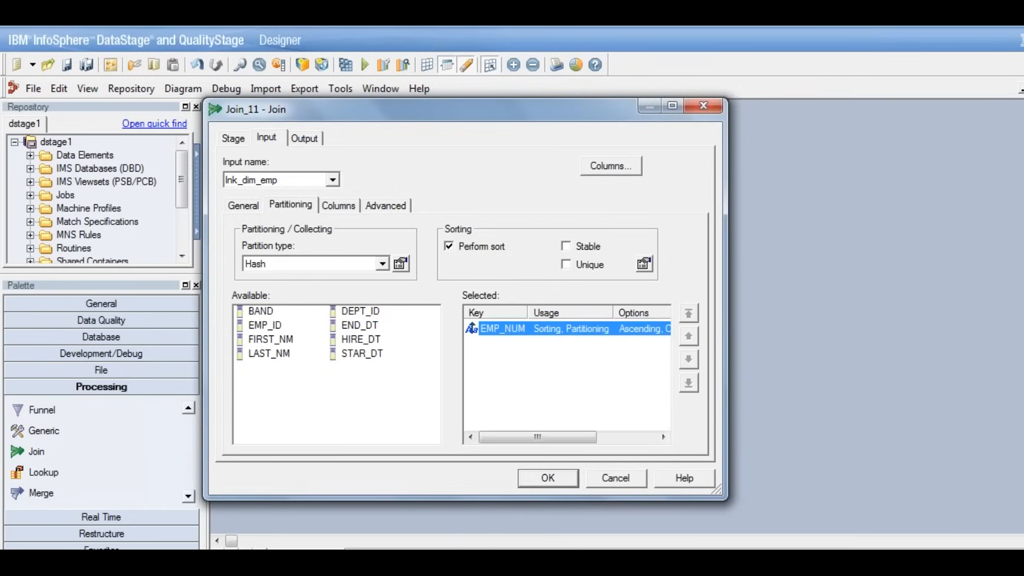
click(548, 478)
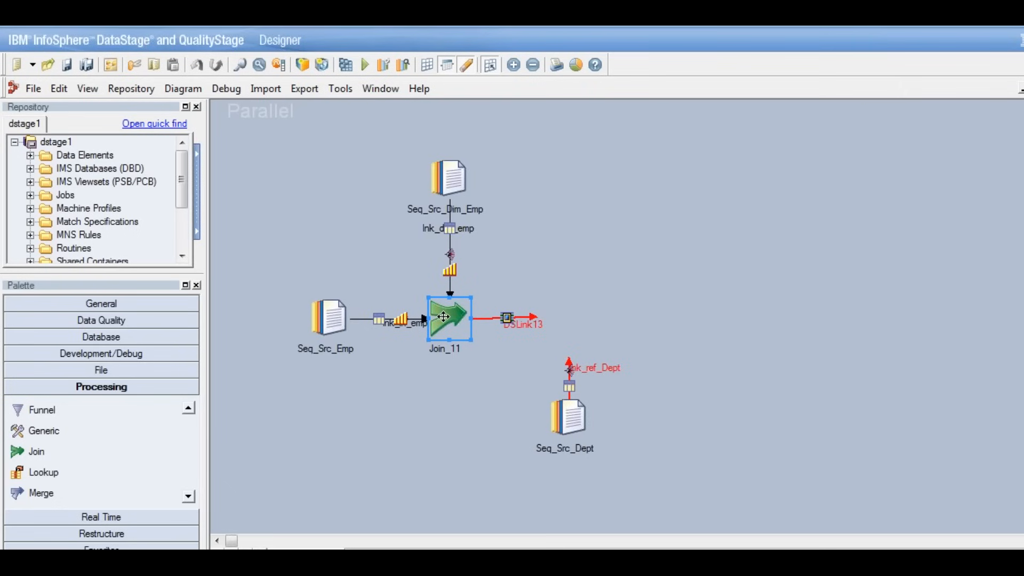
Reopen the Join stage and map all of its input columns to the output link DSLink13.
double_click(443, 316)
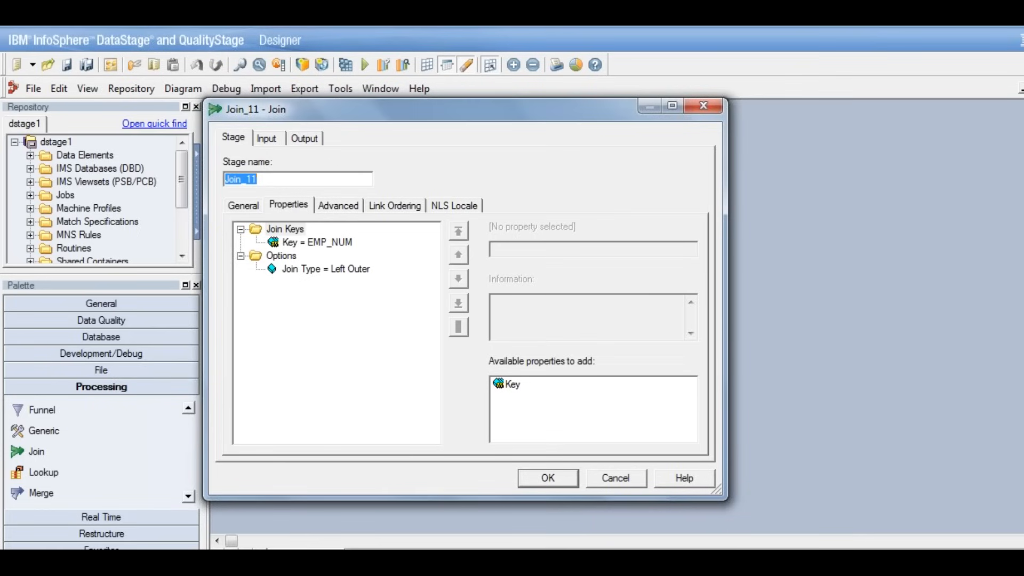
click(267, 140)
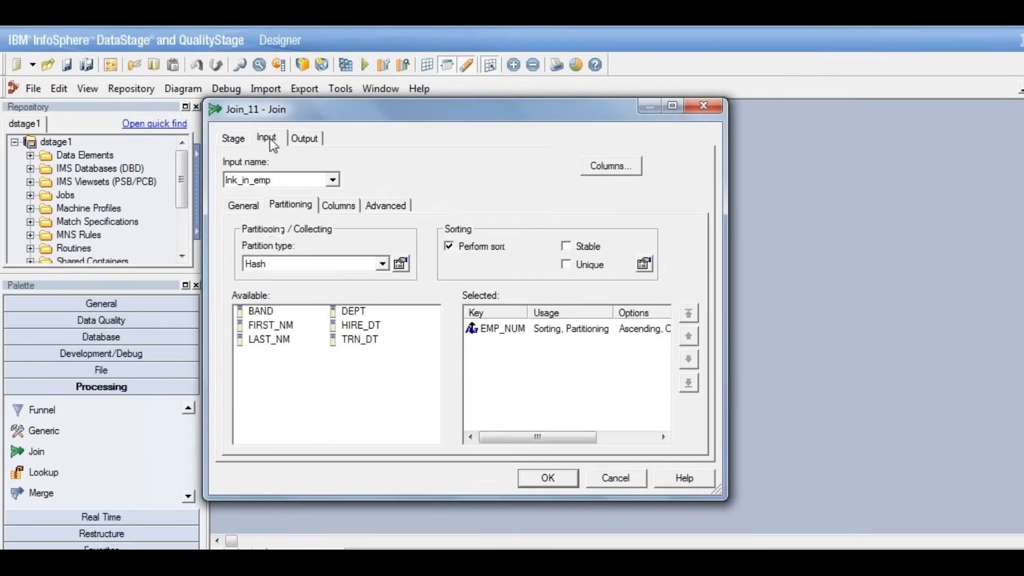
click(310, 141)
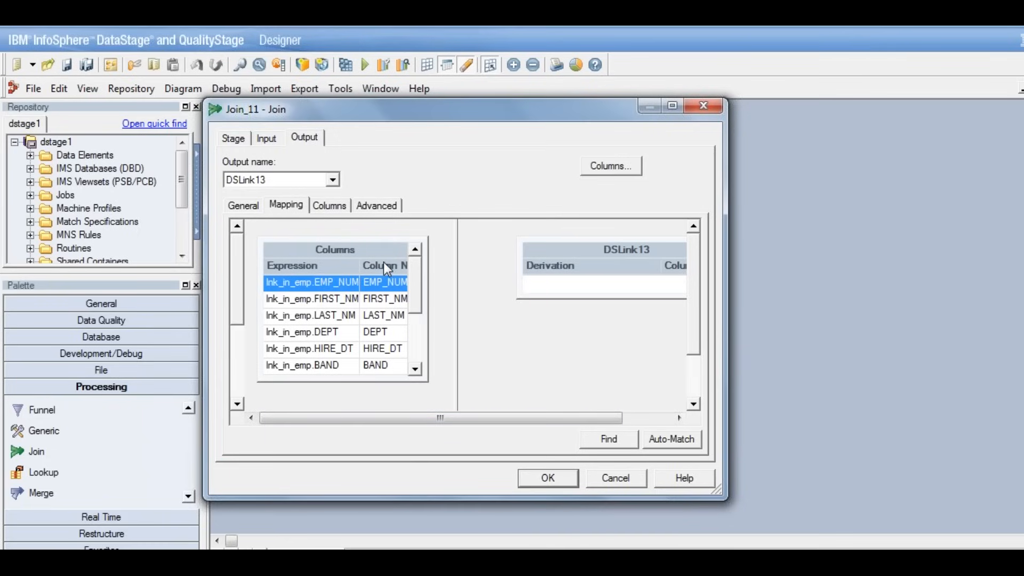
drag(383, 266, 533, 285)
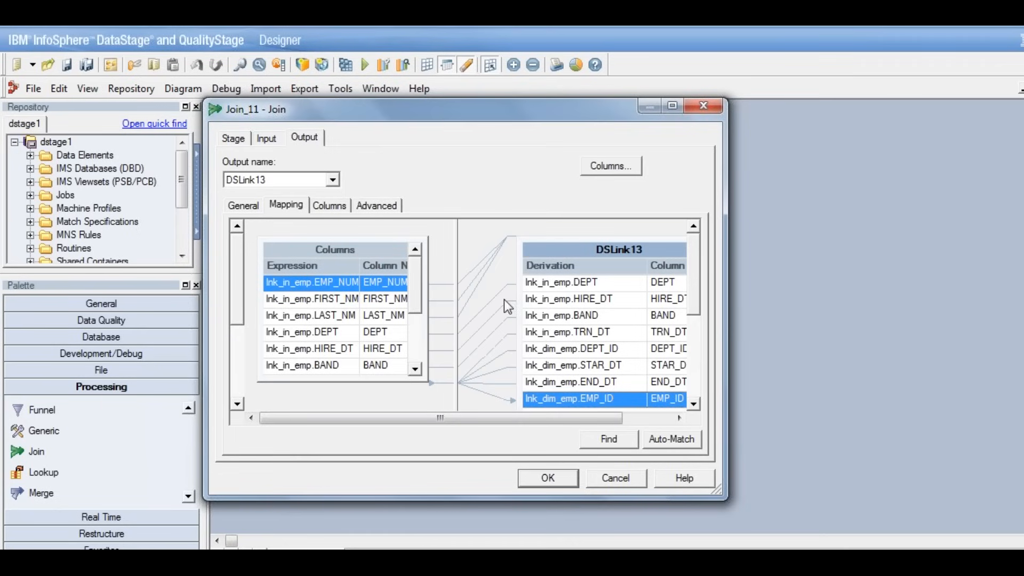
click(413, 369)
click(414, 369)
click(413, 369)
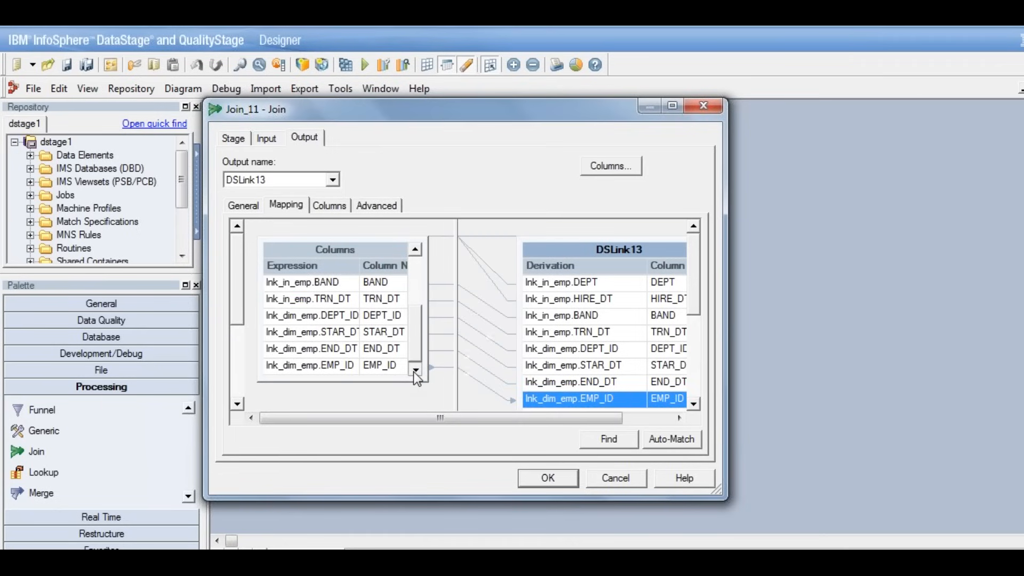
Delete the DEPT_ID, STAR_DT and END_DT columns from the DSLink13 output mapping and accept the Join stage settings.
drag(392, 420, 642, 410)
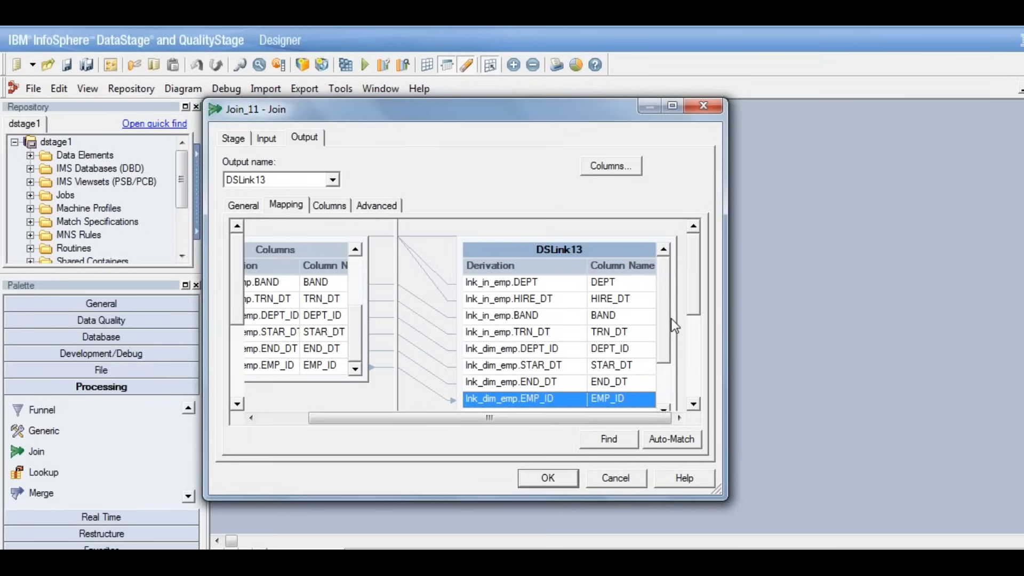
click(622, 382)
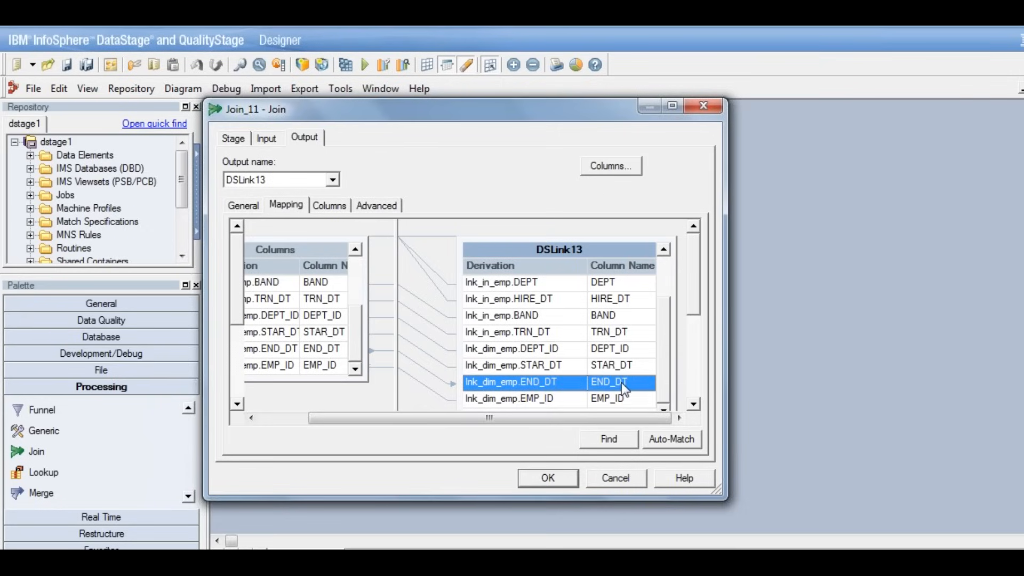
shift+click(622, 347)
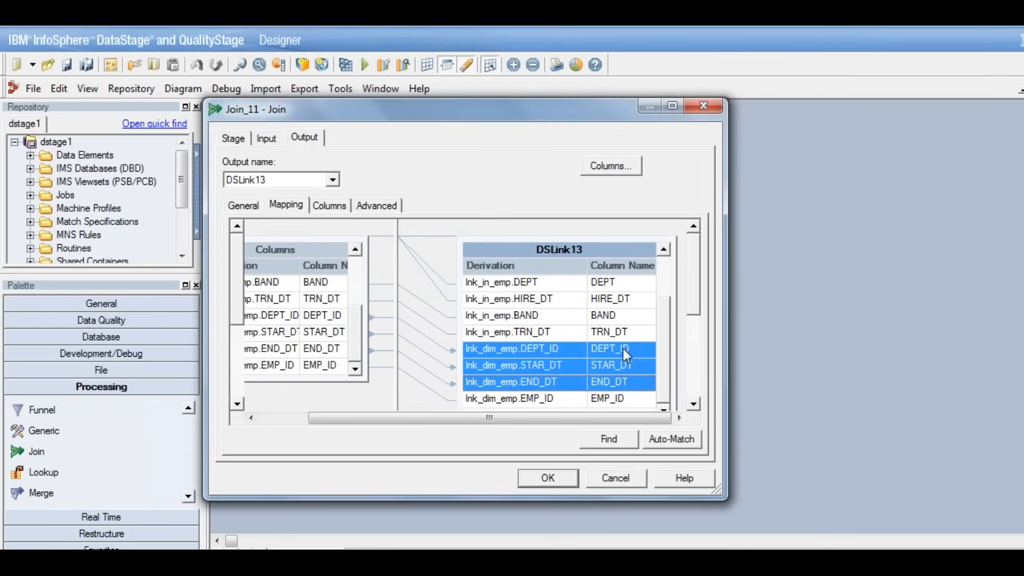
key(Delete)
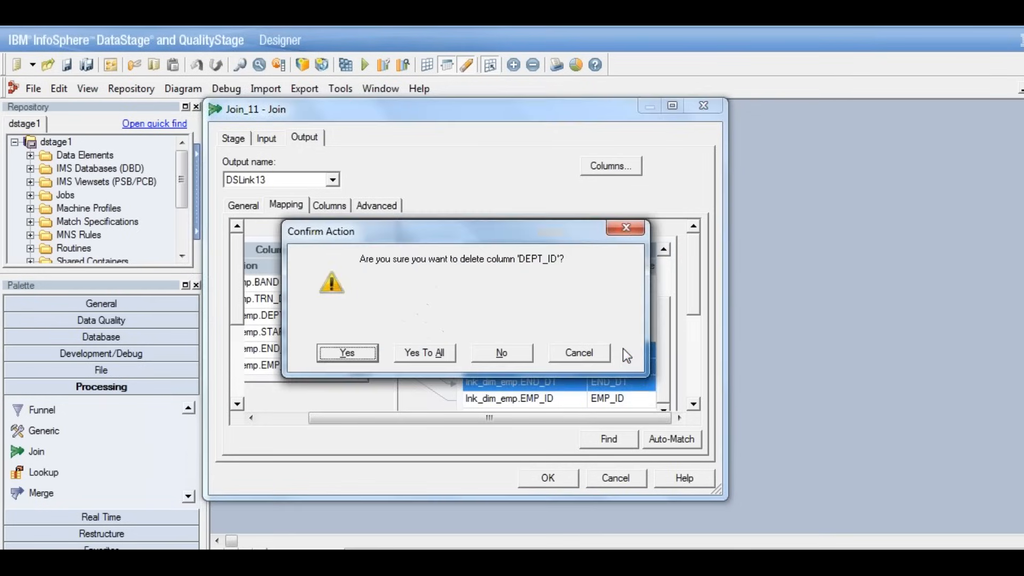
click(433, 355)
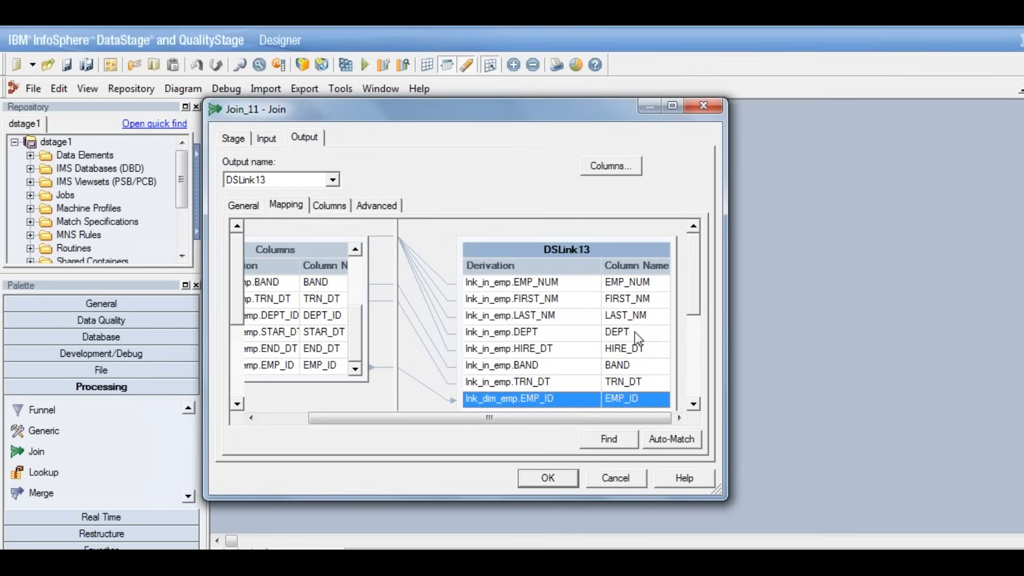
click(545, 478)
click(458, 168)
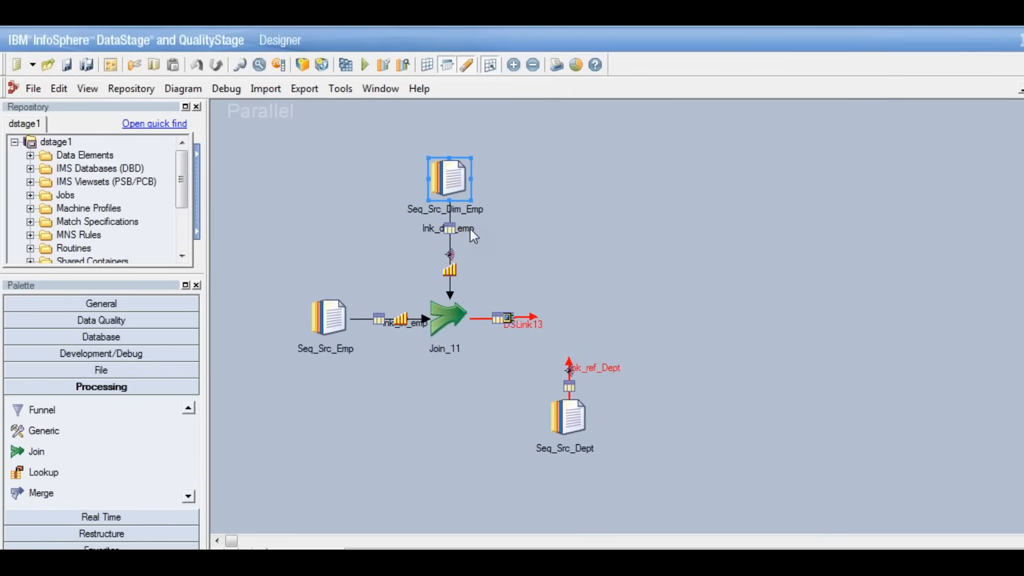
click(443, 319)
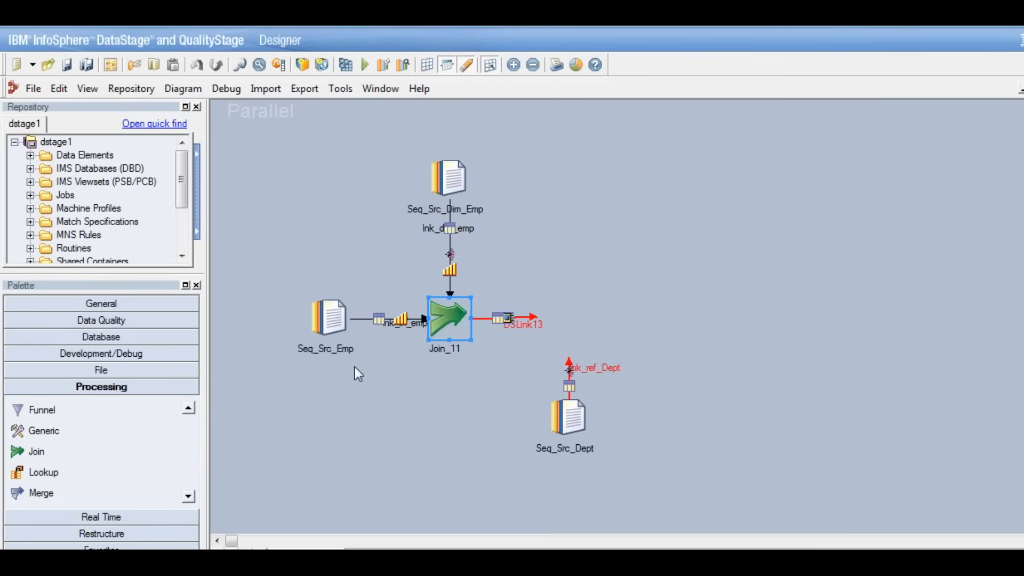
click(535, 320)
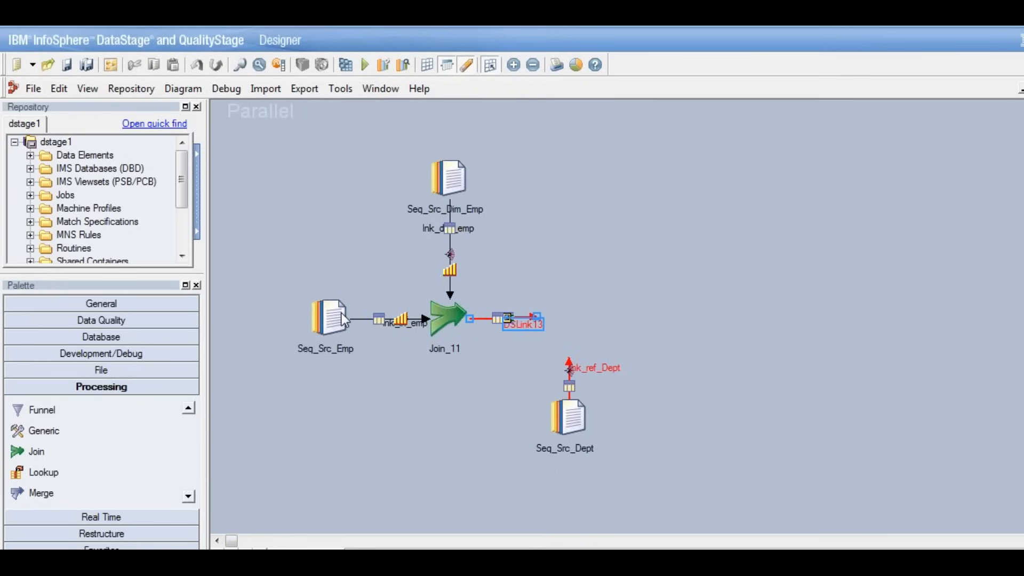
Add a Lookup processing stage attached to the free end of DSLink13 and align it directly above Seq_Src_Dept.
click(56, 475)
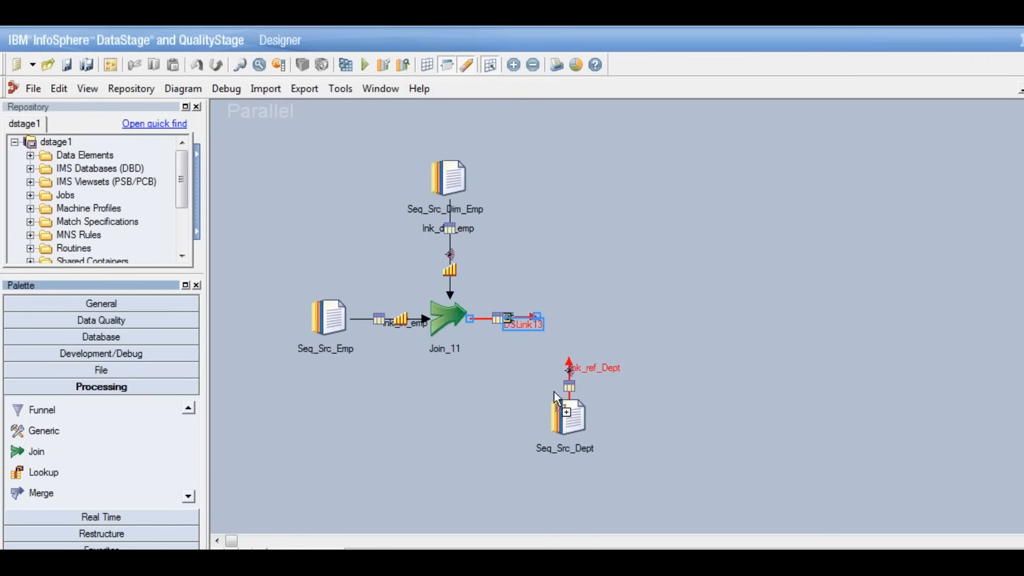
click(582, 316)
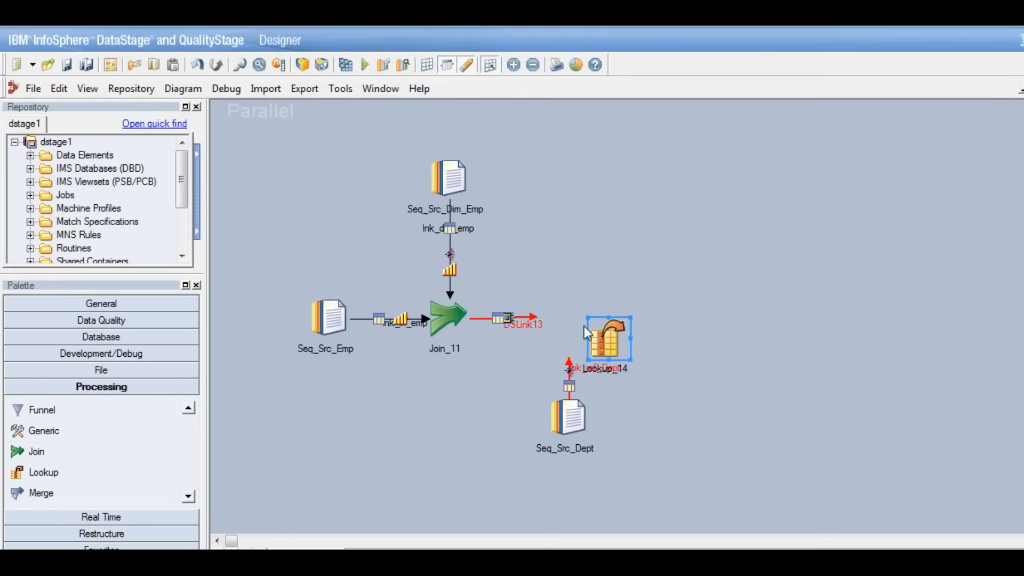
drag(613, 341, 556, 318)
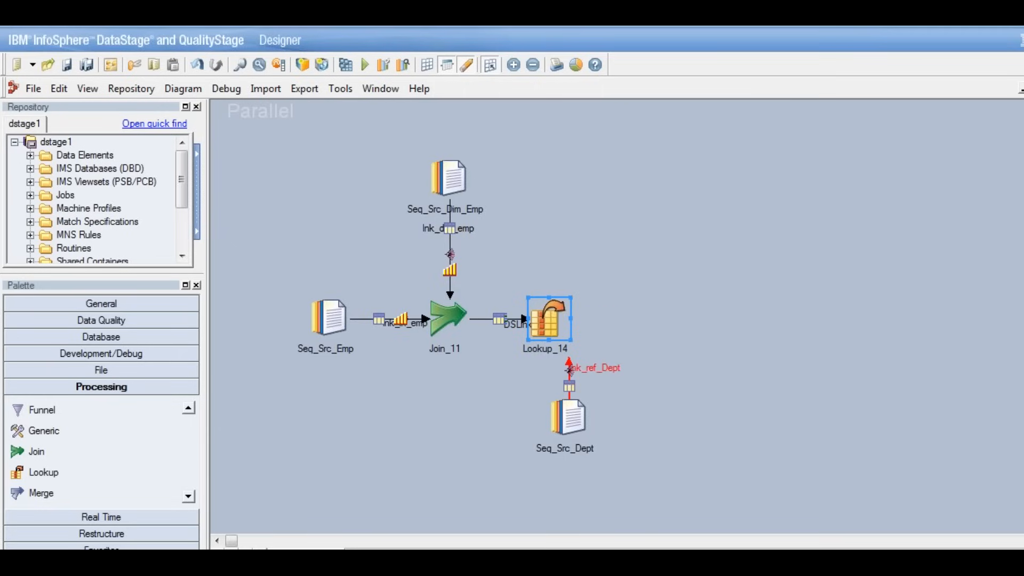
drag(551, 319, 572, 319)
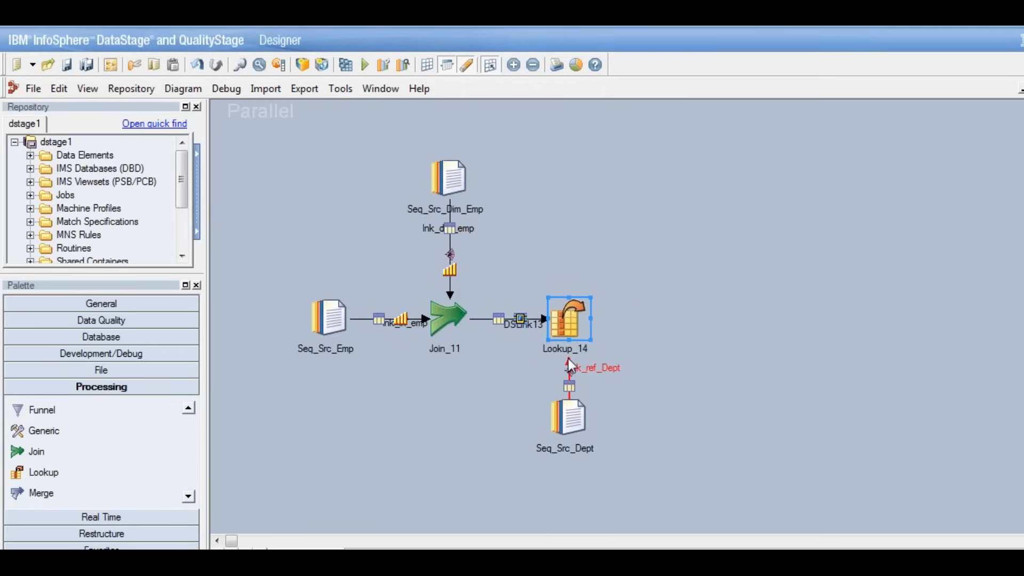
Attach the lnk_ref_Dept link to the Lookup stage and draw a horizontal output link from that stage.
click(589, 397)
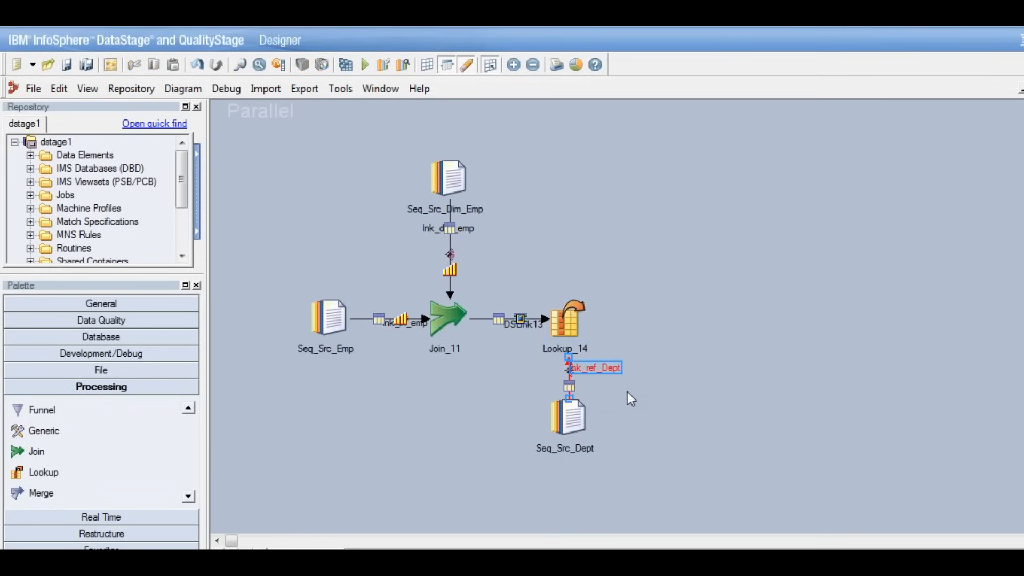
click(570, 366)
drag(568, 356, 569, 344)
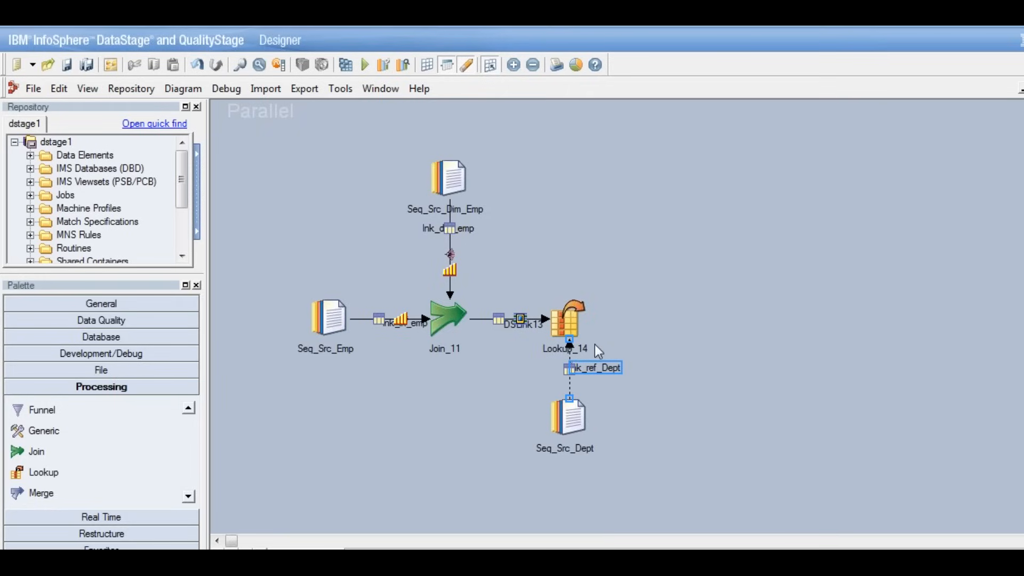
drag(568, 319, 632, 321)
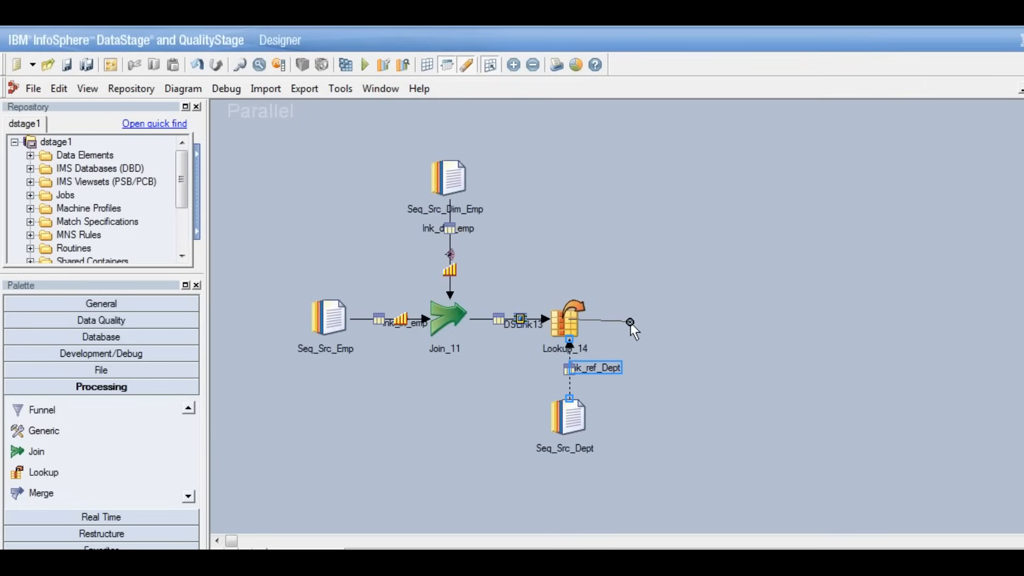
Open the Lookup stage and match DSLink13's DEPT column to DEPT_NAME in lnk_ref_Dept, making DEPT_NAME a key field.
click(570, 326)
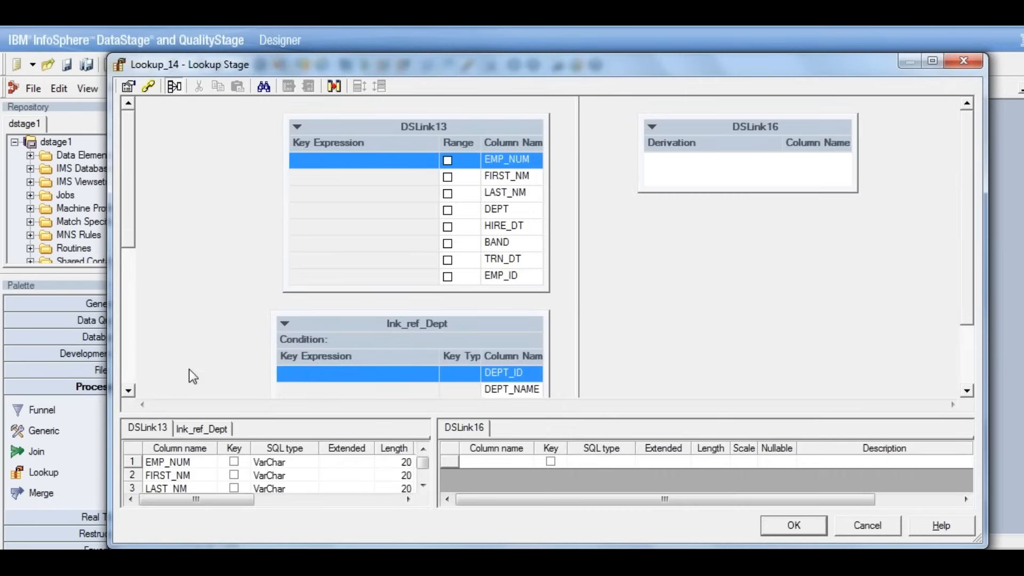
click(130, 395)
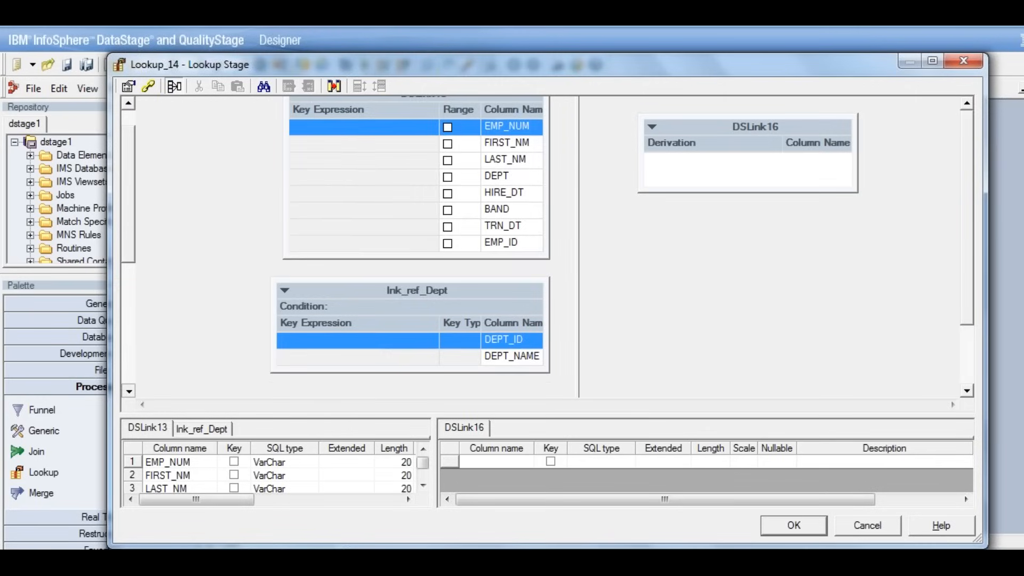
click(508, 172)
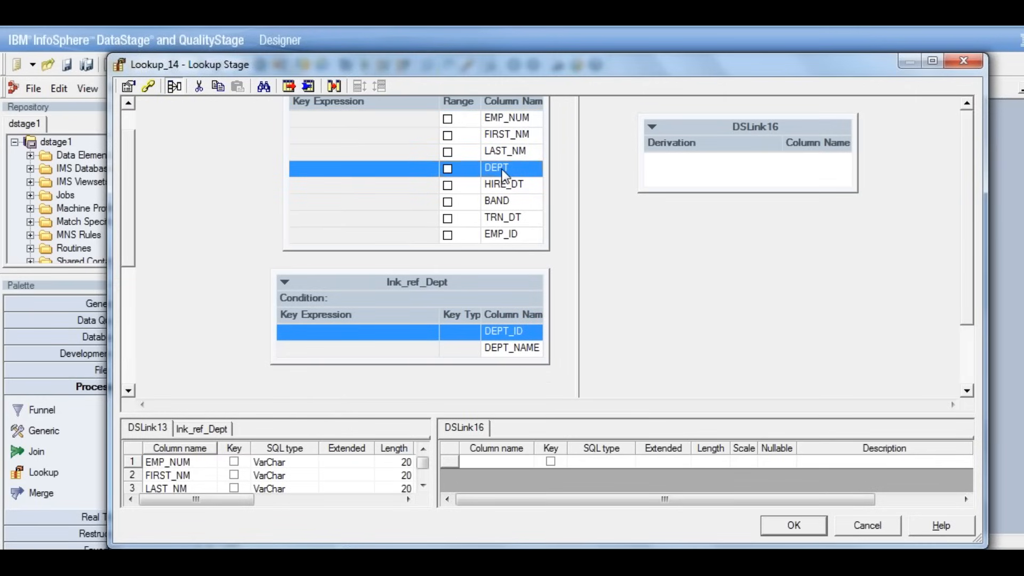
drag(501, 168, 328, 348)
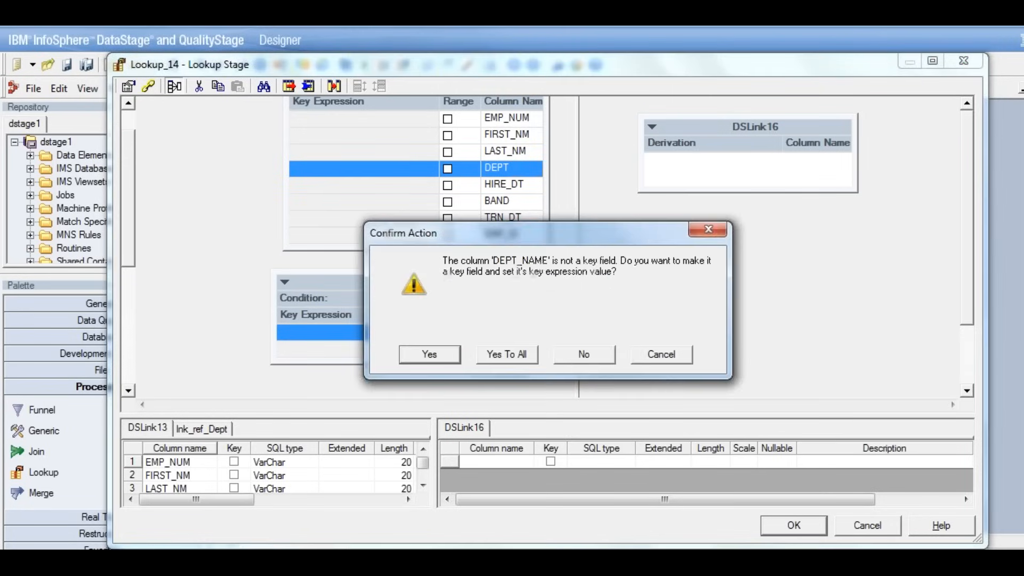
click(440, 357)
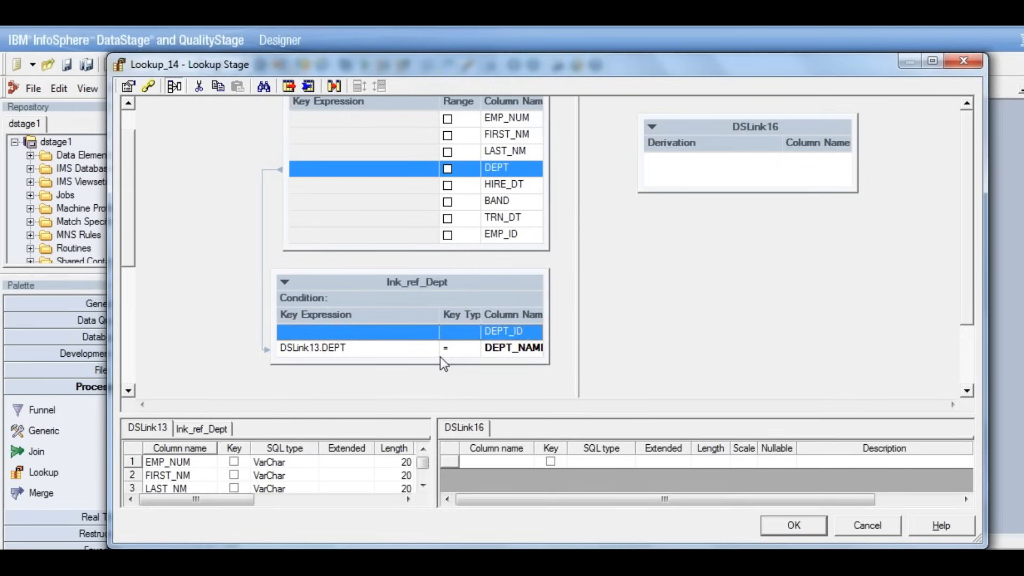
Set the Lookup Failure action of lnk_ref_Dept to Continue in the lookup stage conditions.
double_click(465, 299)
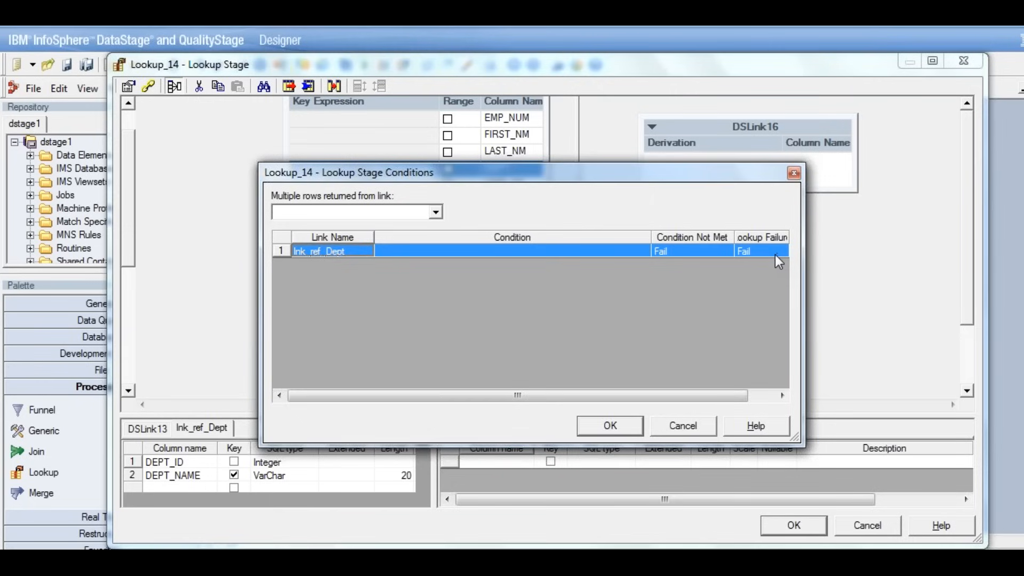
click(775, 254)
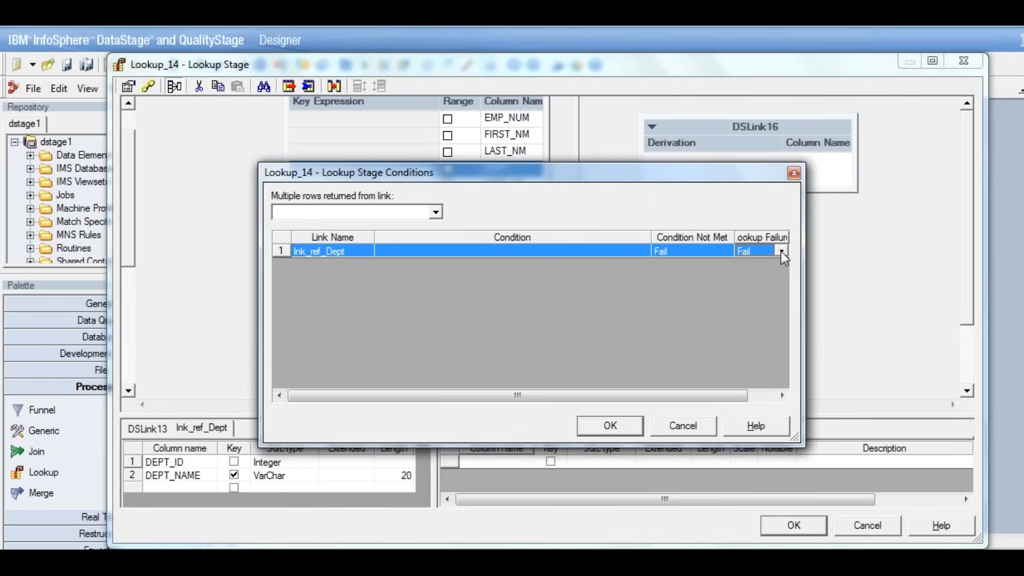
click(780, 251)
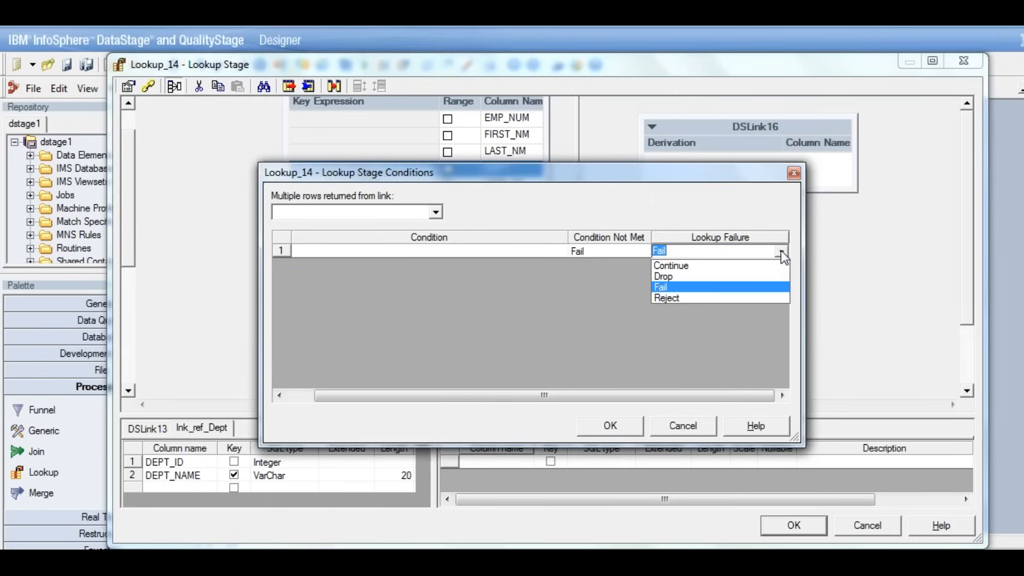
click(691, 264)
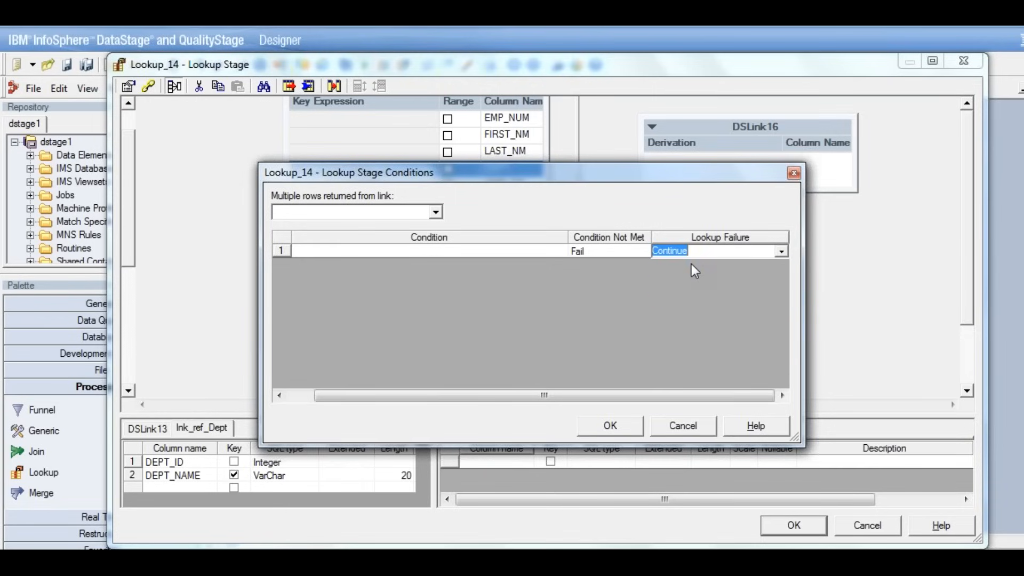
click(613, 424)
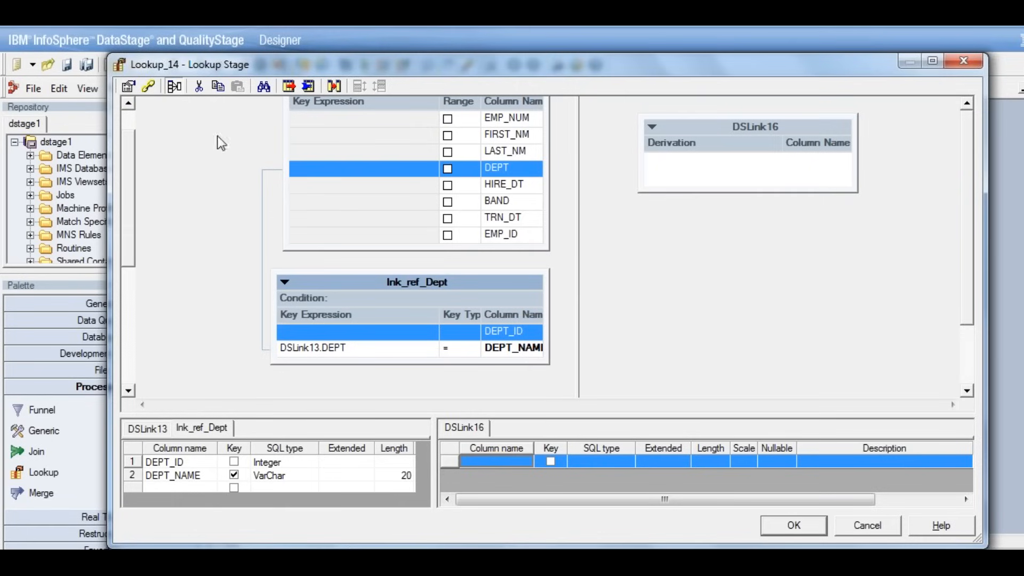
Map all DSLink13 columns except DEPT, plus DEPT_ID from lnk_ref_Dept, to the DSLink16 output and accept the Lookup settings.
click(128, 102)
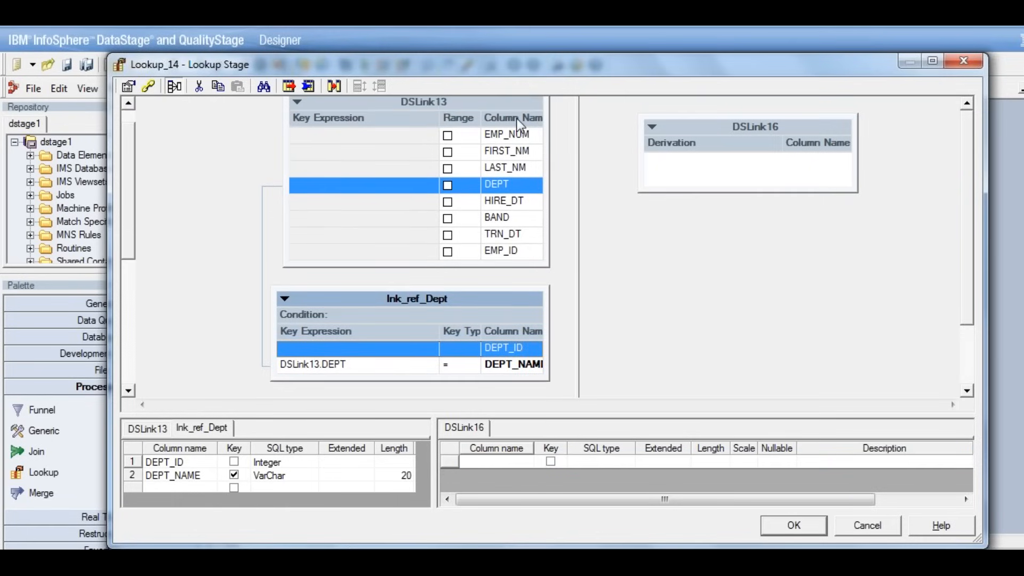
mouse_move(514, 115)
mouse_down()
mouse_move(634, 166)
mouse_move(816, 155)
mouse_move(757, 160)
mouse_up()
click(821, 211)
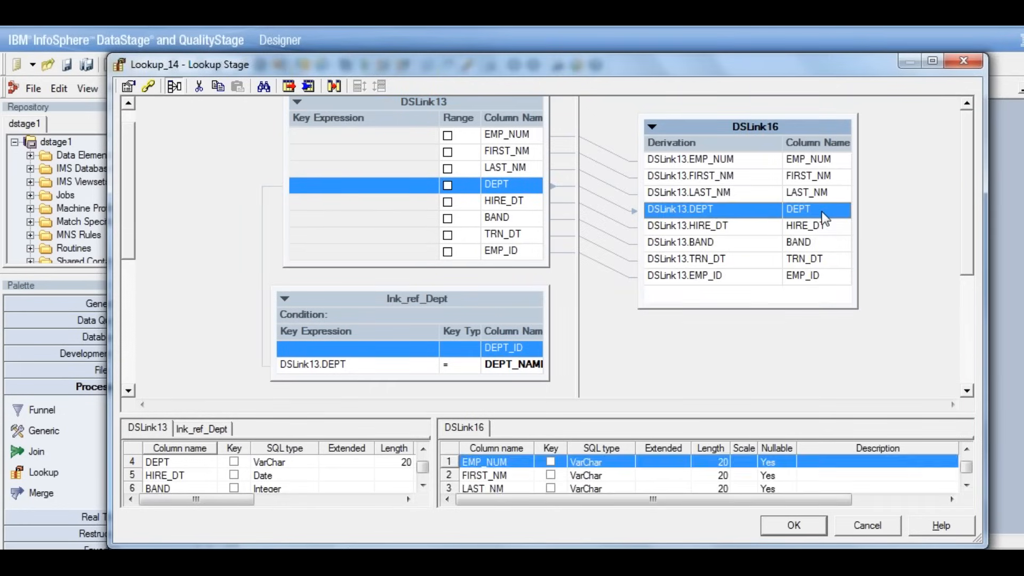
right_click(821, 211)
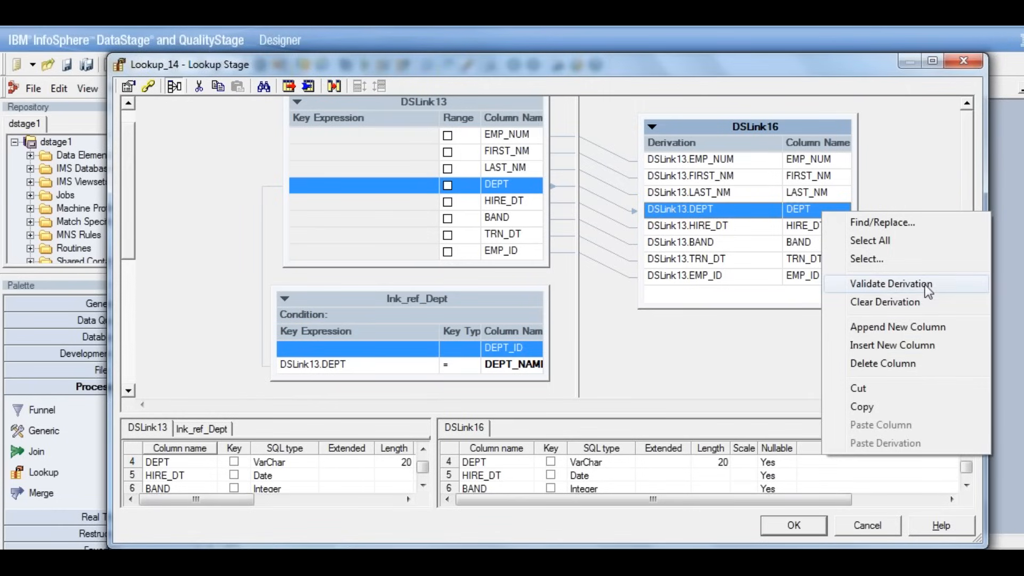
click(878, 361)
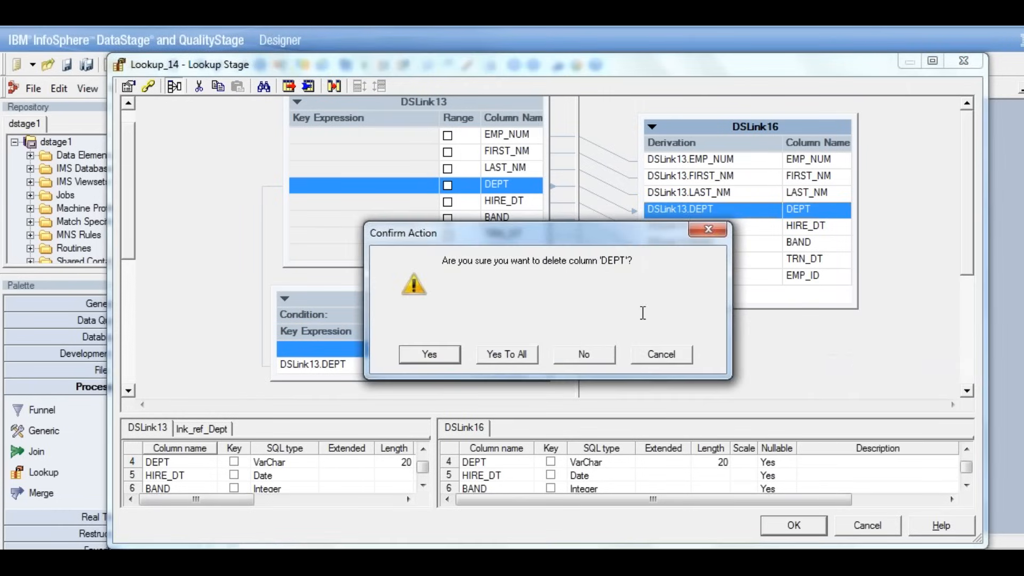
click(444, 356)
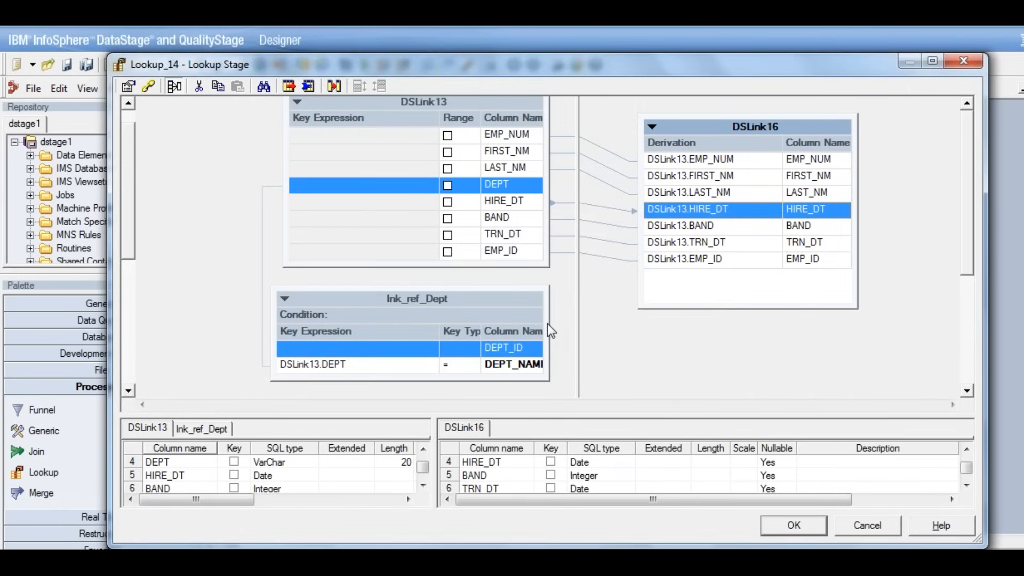
drag(513, 347, 798, 280)
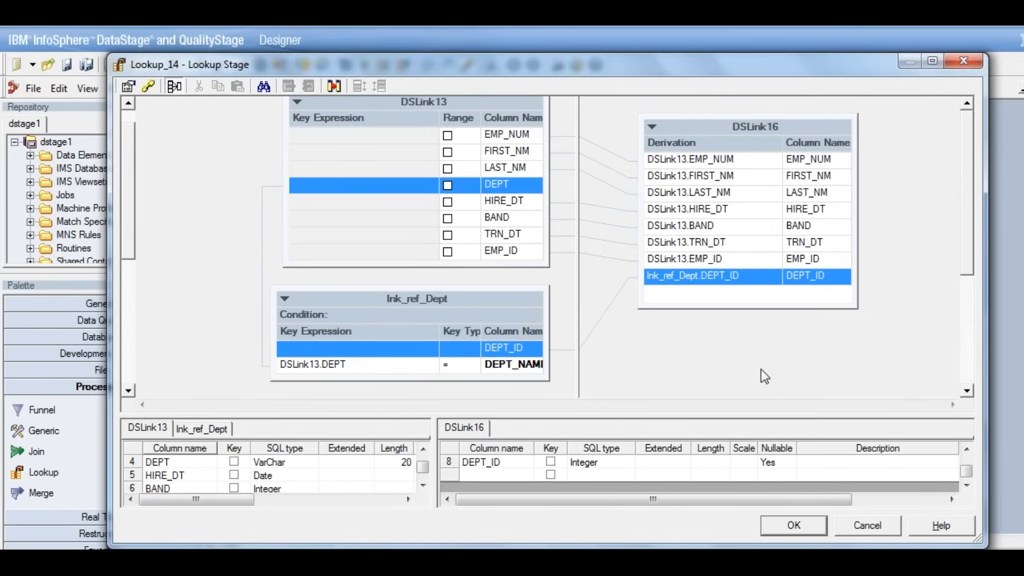
click(793, 526)
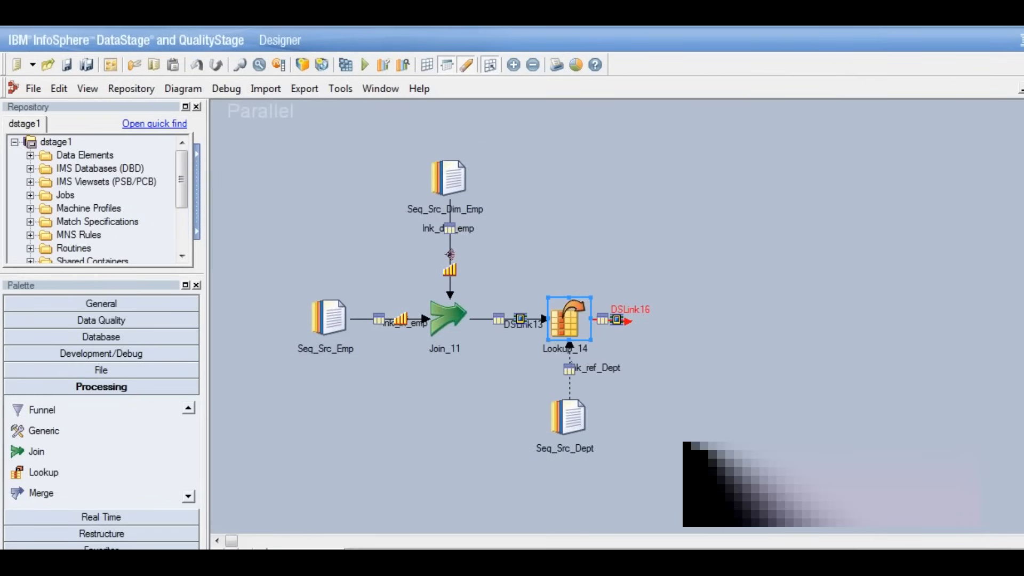
click(568, 417)
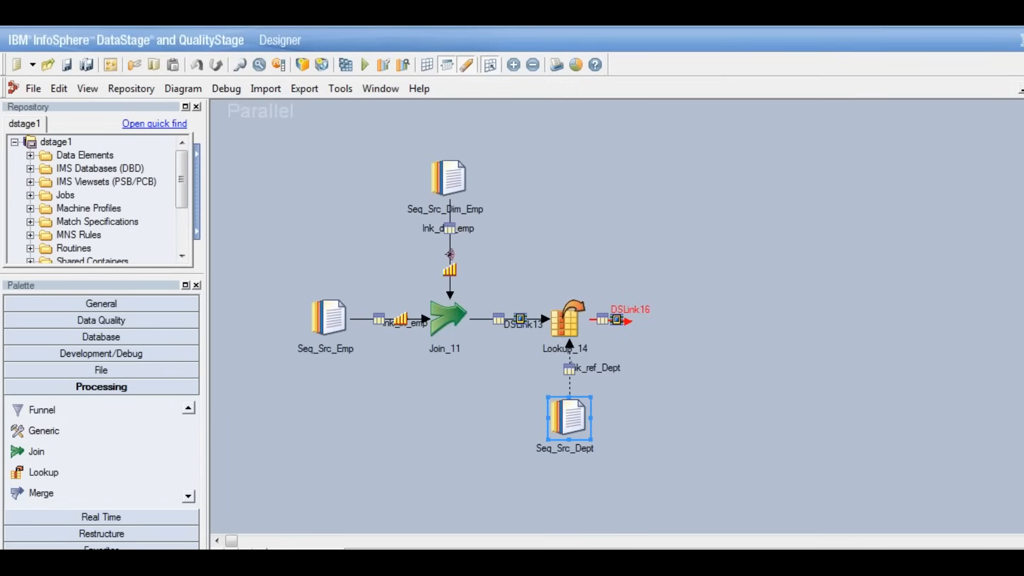
click(570, 319)
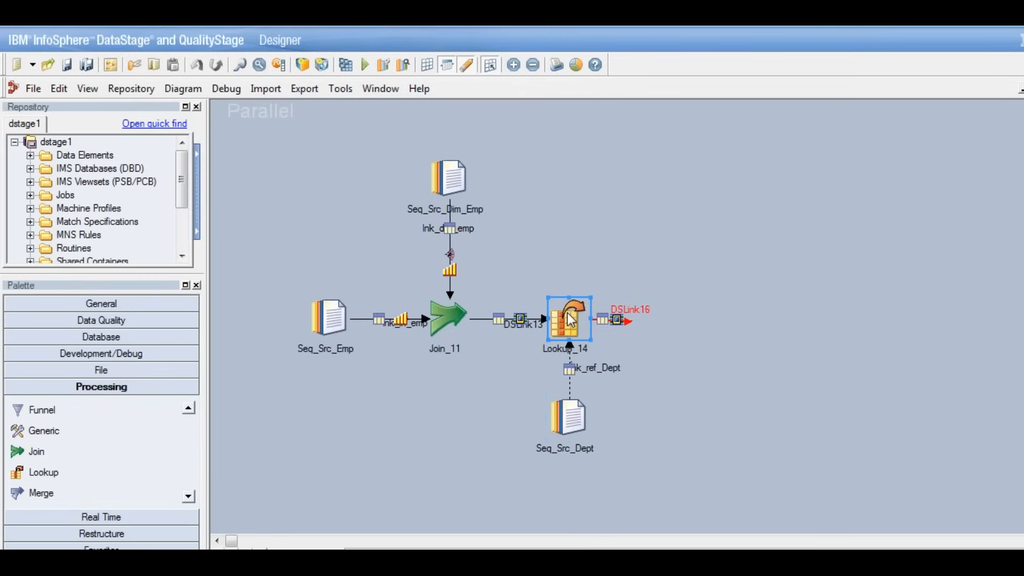
click(626, 320)
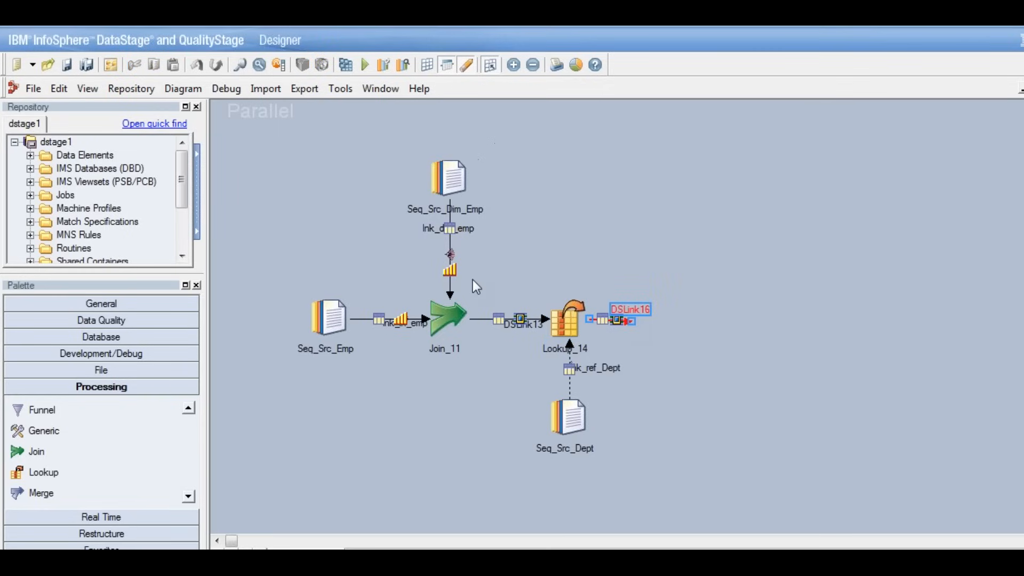
right_click(637, 321)
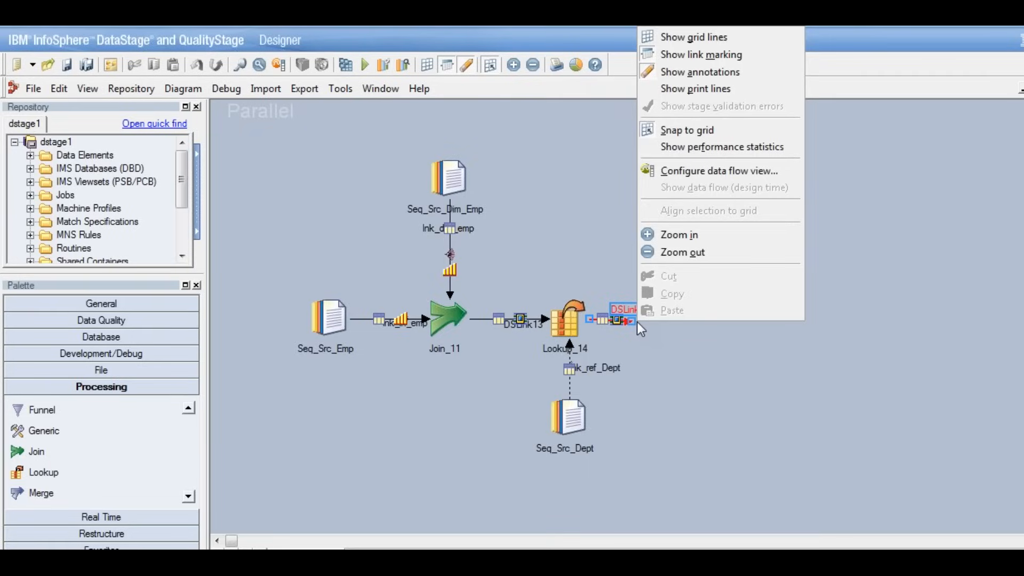
click(428, 450)
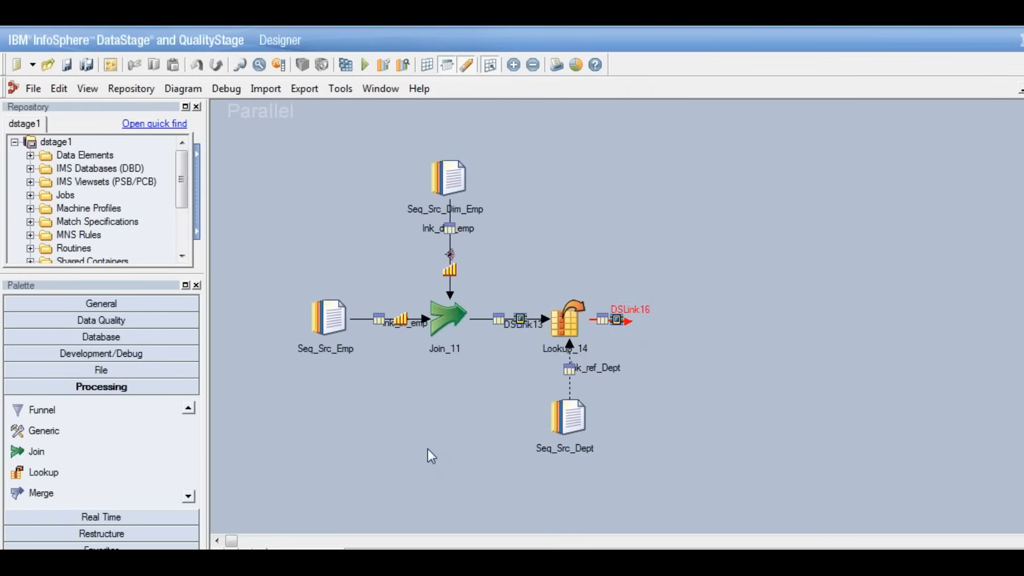
Add a Transformer processing stage at the free end of DSLink16, level with the Lookup stage, and draw an output link from it.
click(187, 495)
click(187, 496)
click(188, 496)
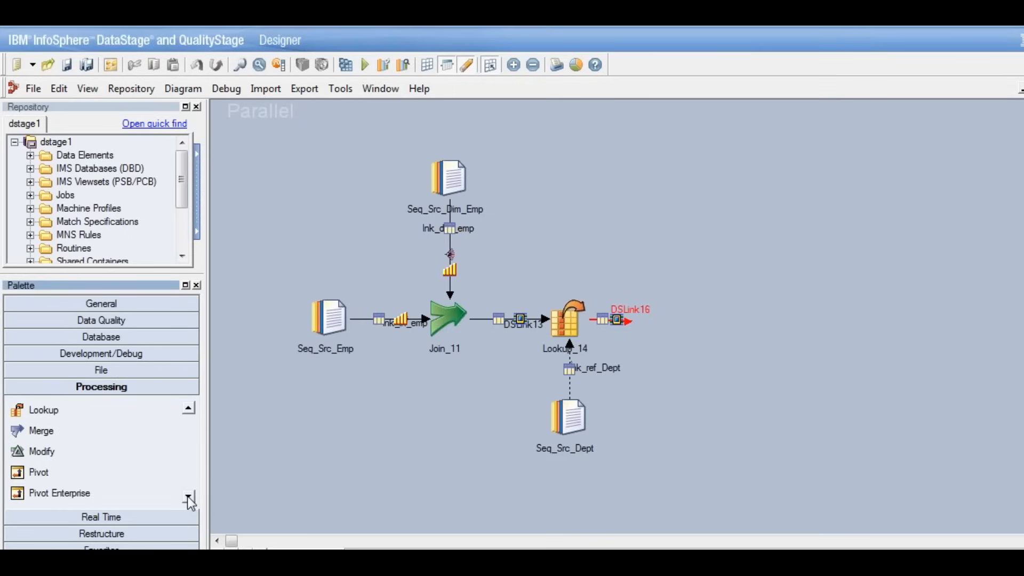
click(187, 496)
click(187, 496)
click(187, 496)
click(187, 496)
click(188, 496)
click(187, 496)
click(187, 495)
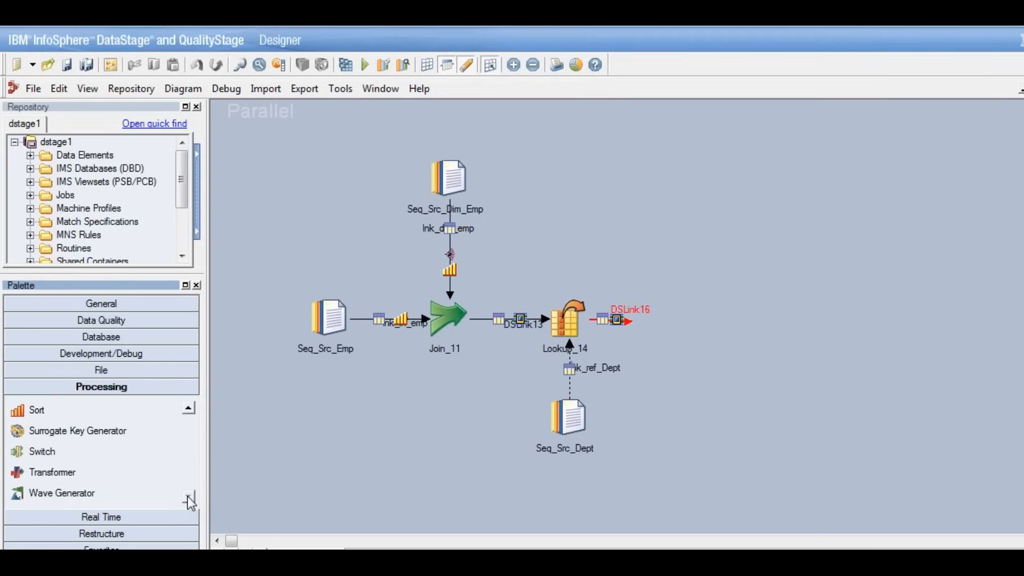
drag(30, 477, 469, 439)
drag(680, 353, 647, 318)
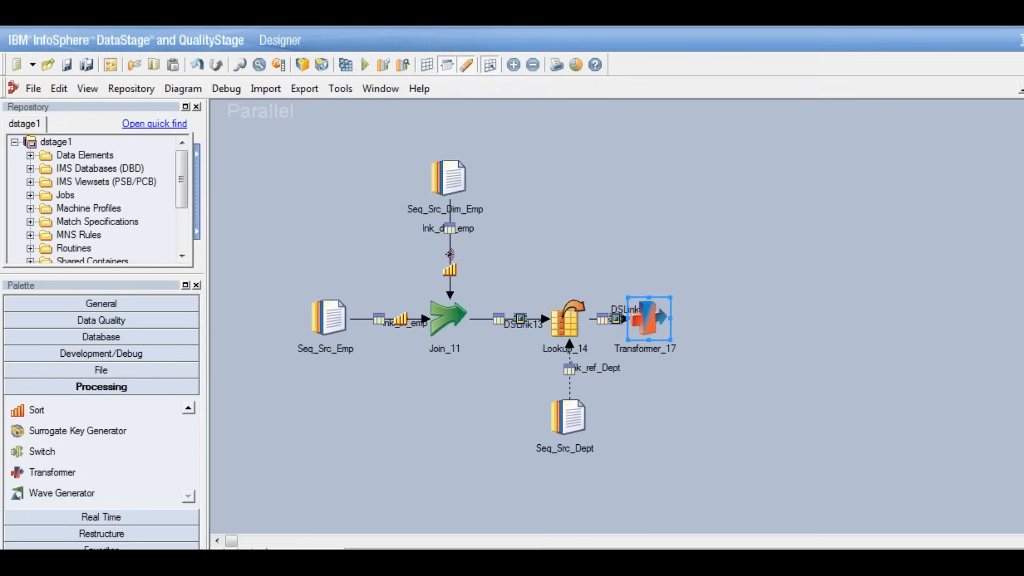
drag(656, 315, 738, 315)
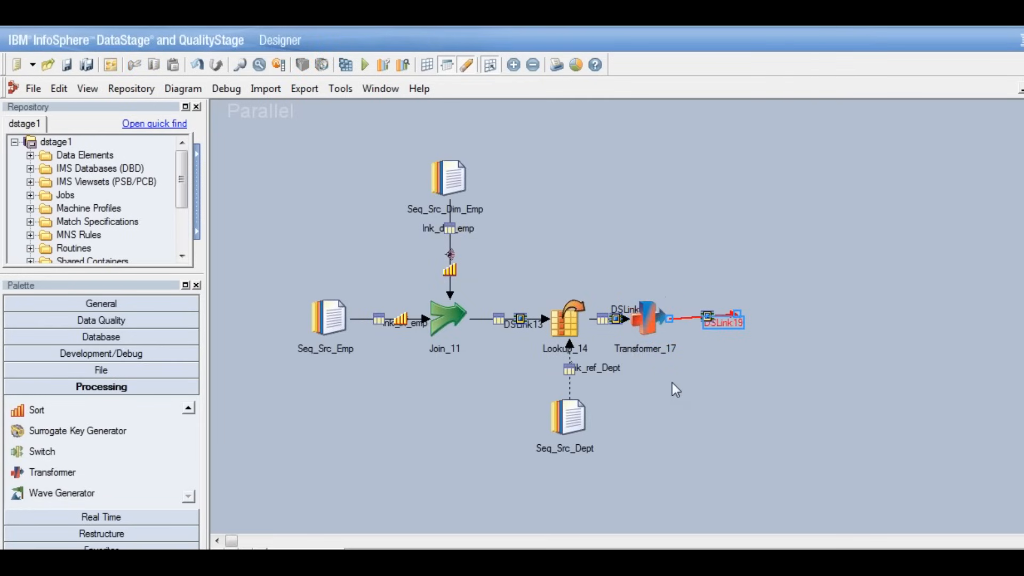
Open the Transformer stage and map all DSLink16 input columns to the DSLink19 output.
click(646, 321)
double_click(646, 318)
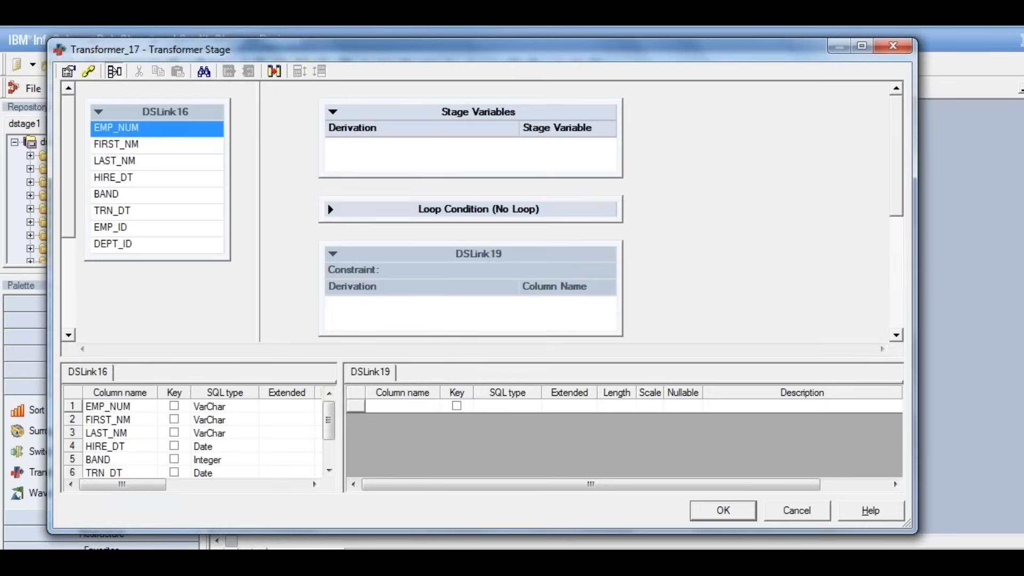
click(159, 113)
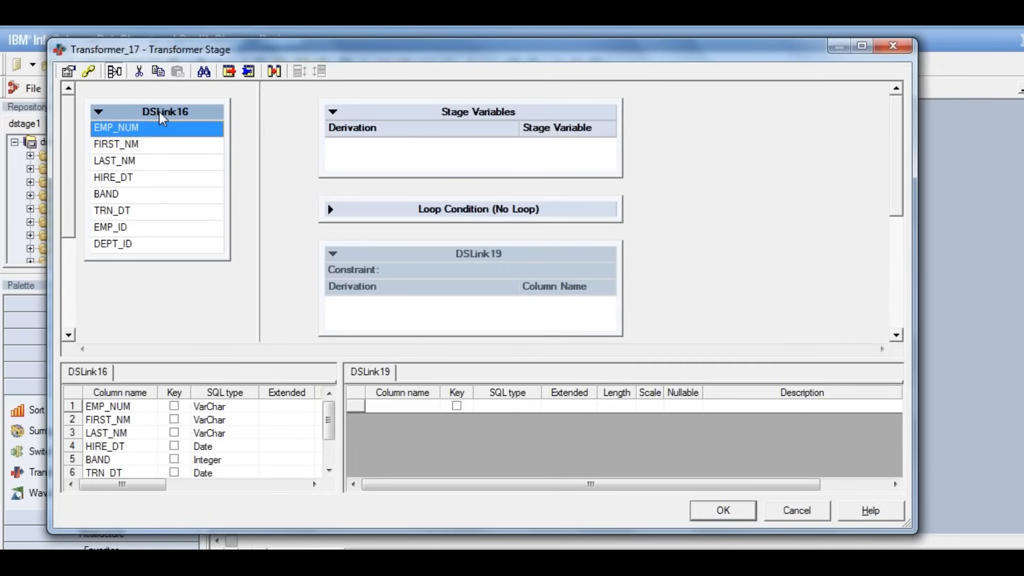
drag(158, 111, 377, 302)
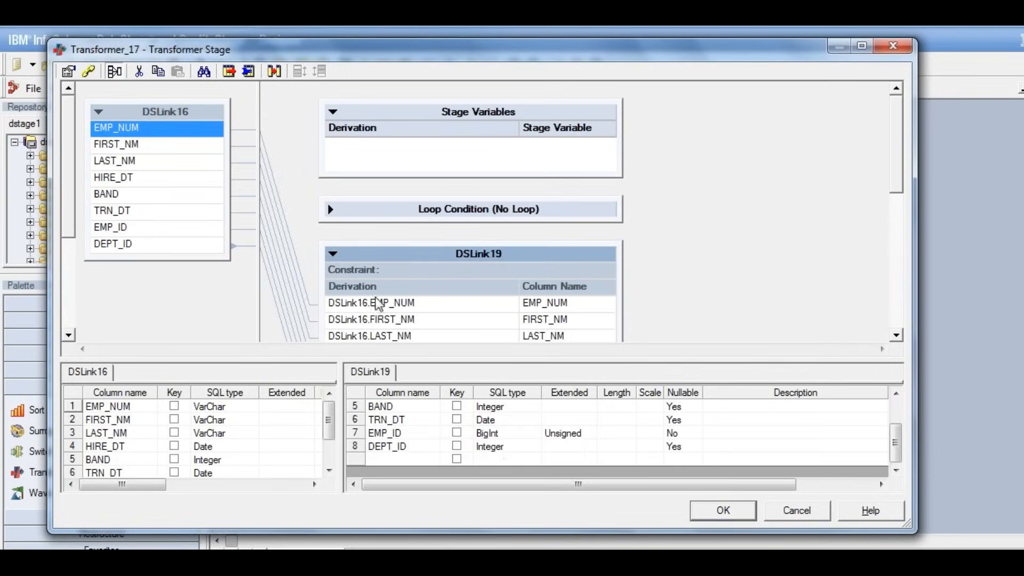
Collapse the stage variables and add two new output columns named START_DT and END_DT to DSLink19.
click(333, 111)
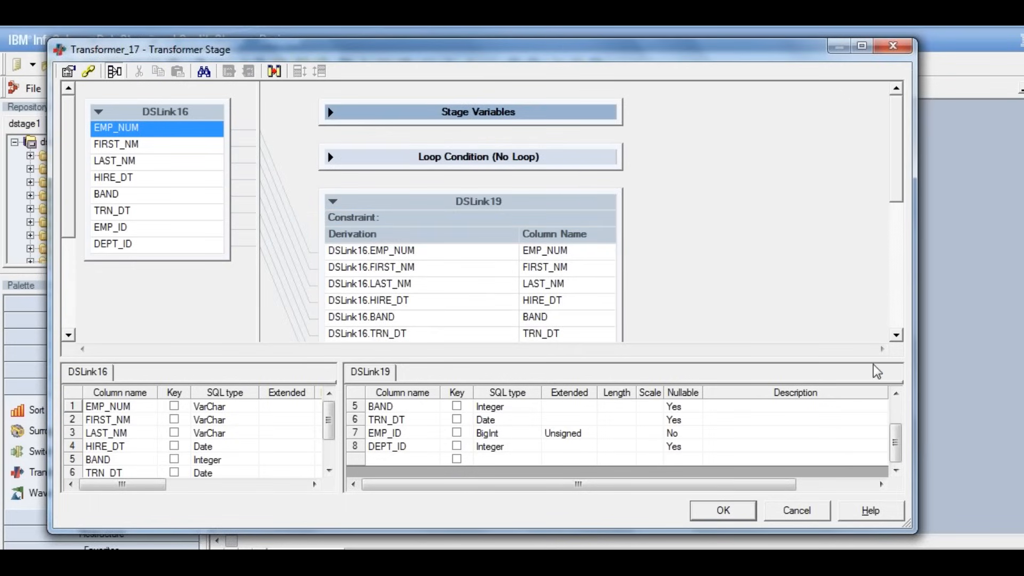
scroll(900, 334, down, 5)
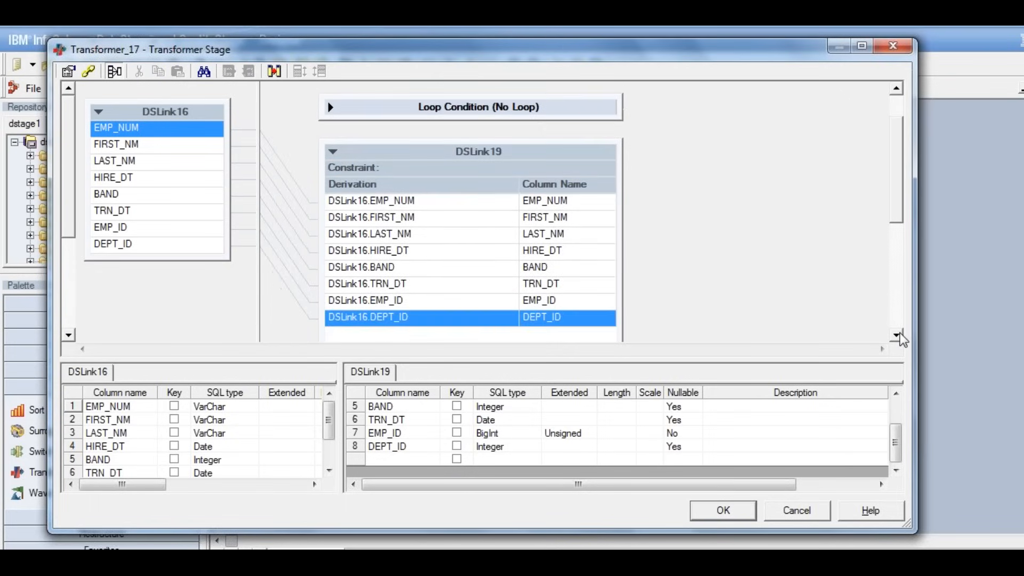
click(898, 334)
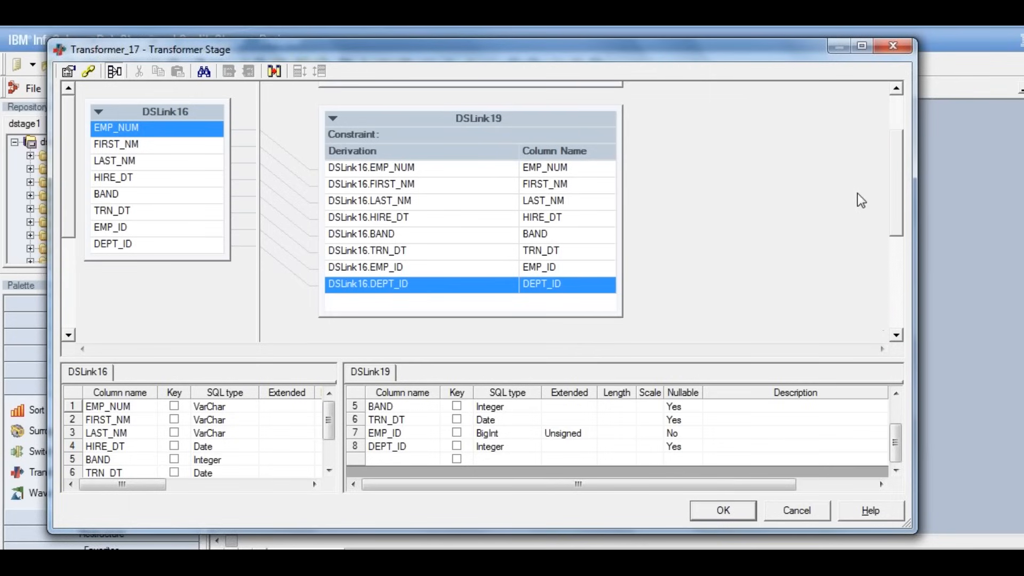
click(557, 308)
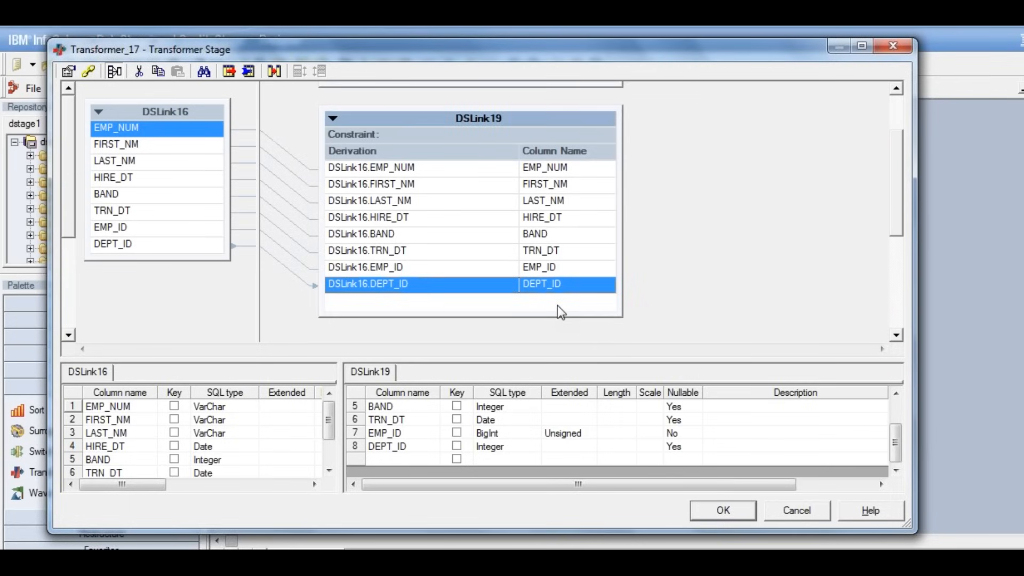
click(385, 457)
click(386, 457)
text(START_DT)
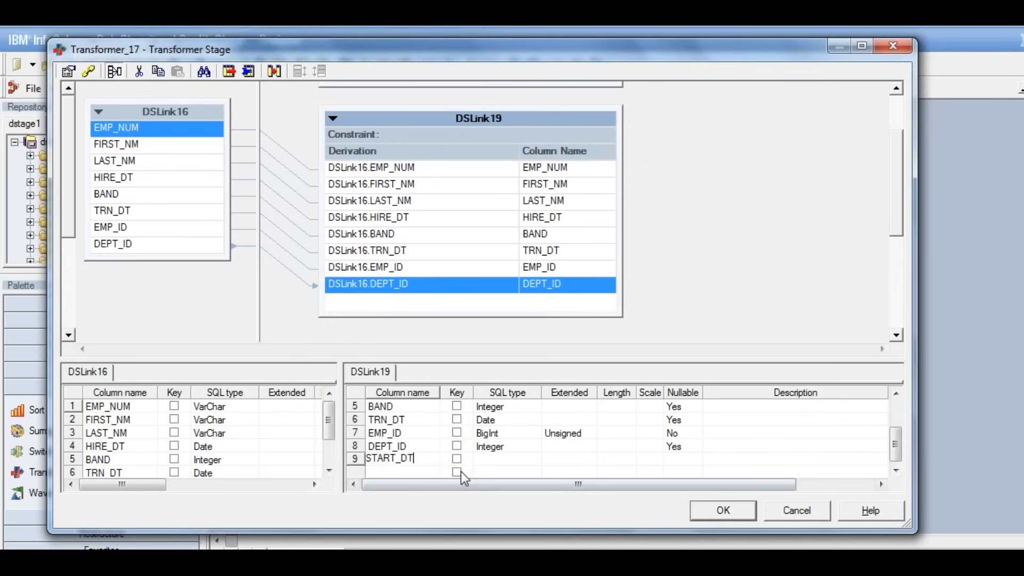
click(413, 469)
click(413, 469)
text(END_DT)
click(392, 471)
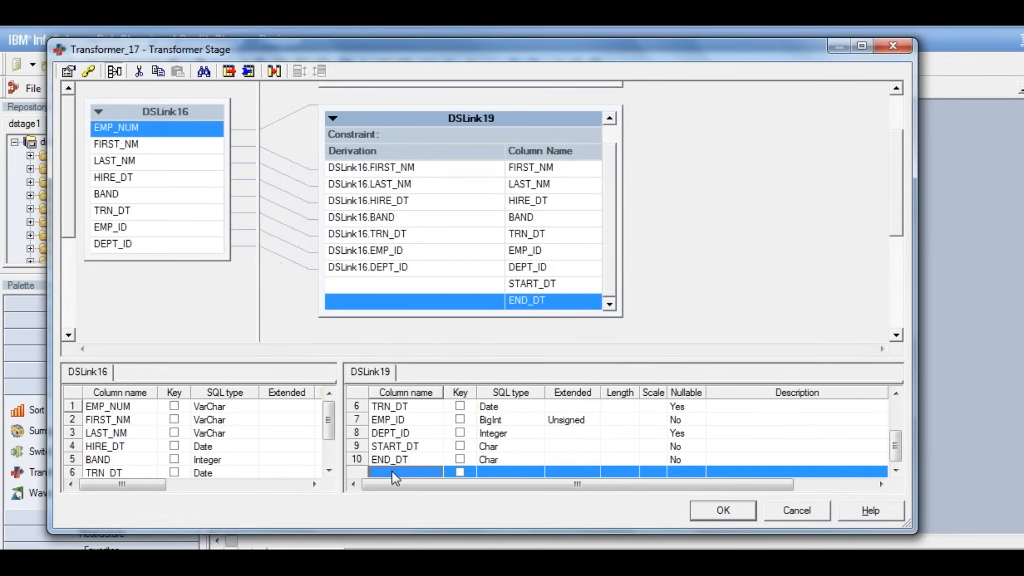
Set the SQL type of the START_DT and END_DT output columns to Date.
click(514, 445)
click(514, 445)
text(Date)
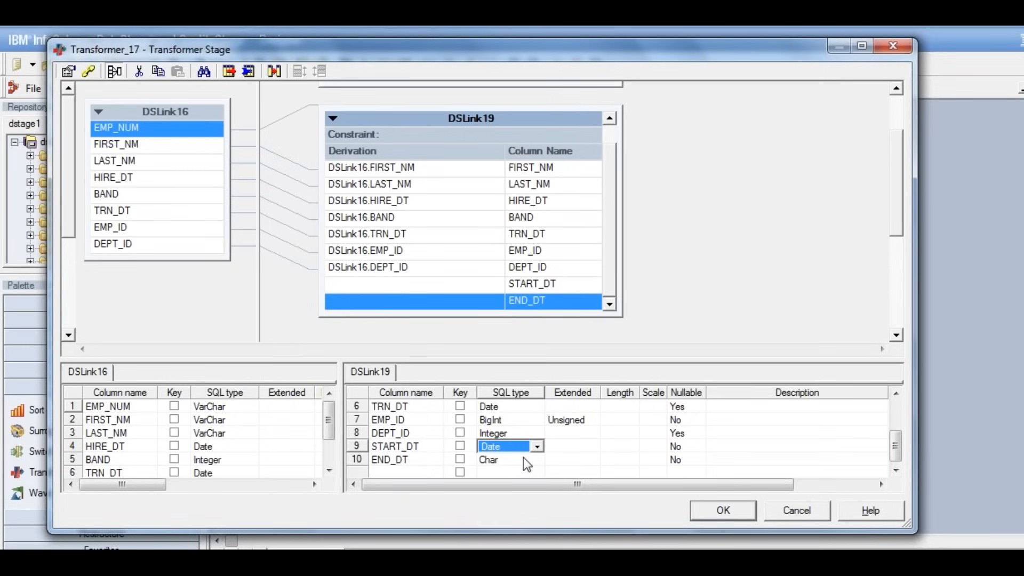
click(532, 460)
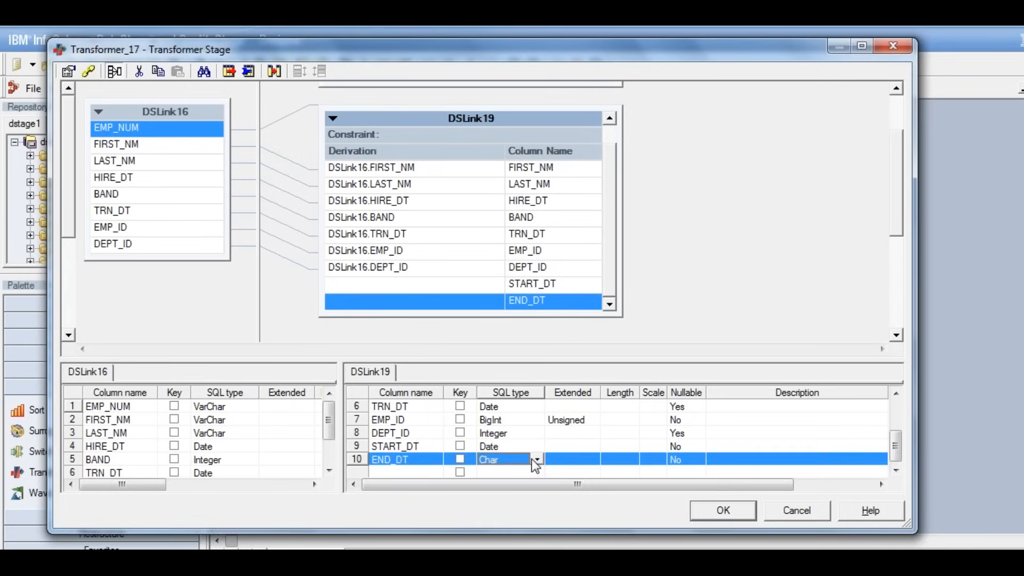
text(Date)
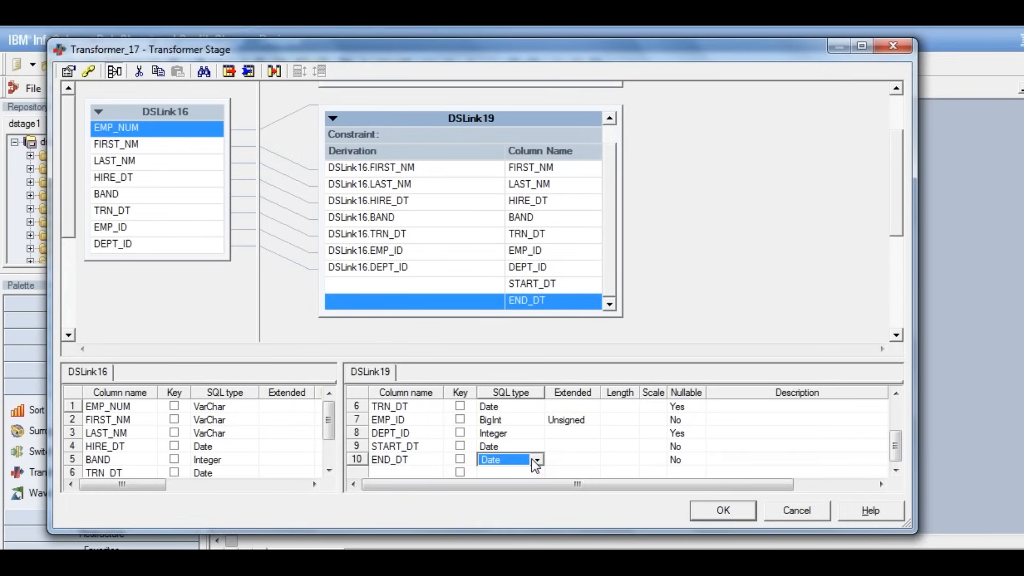
Make the START_DT and END_DT output columns nullable by setting Nullable to Yes for both.
click(569, 446)
click(693, 446)
text(Yes)
click(696, 460)
text(Y)
click(721, 460)
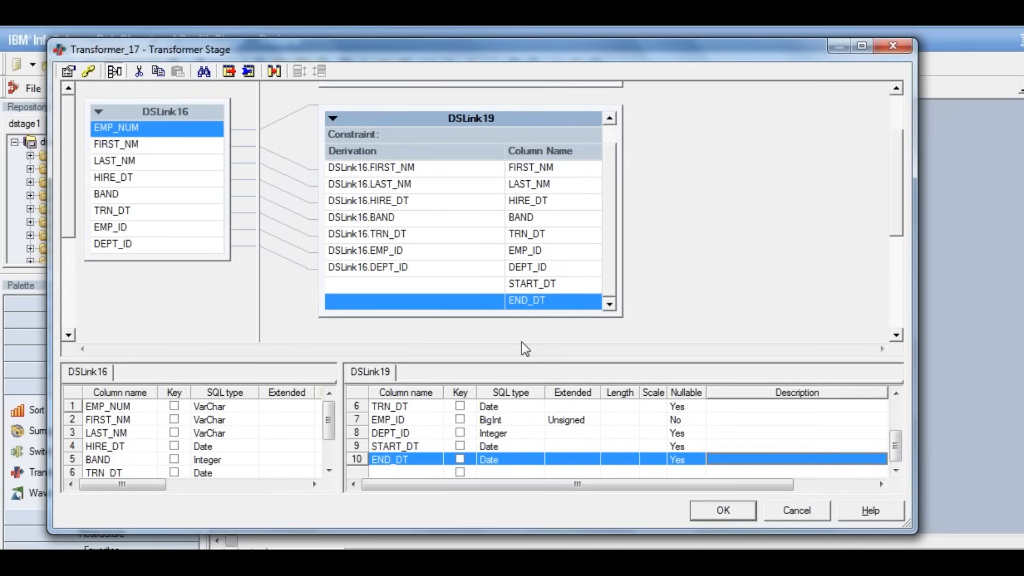
Begin the START_DT derivation with the condition If IsNull(DSLink16.EMP_ID) then, inserting EMP_ID from the input columns.
click(362, 283)
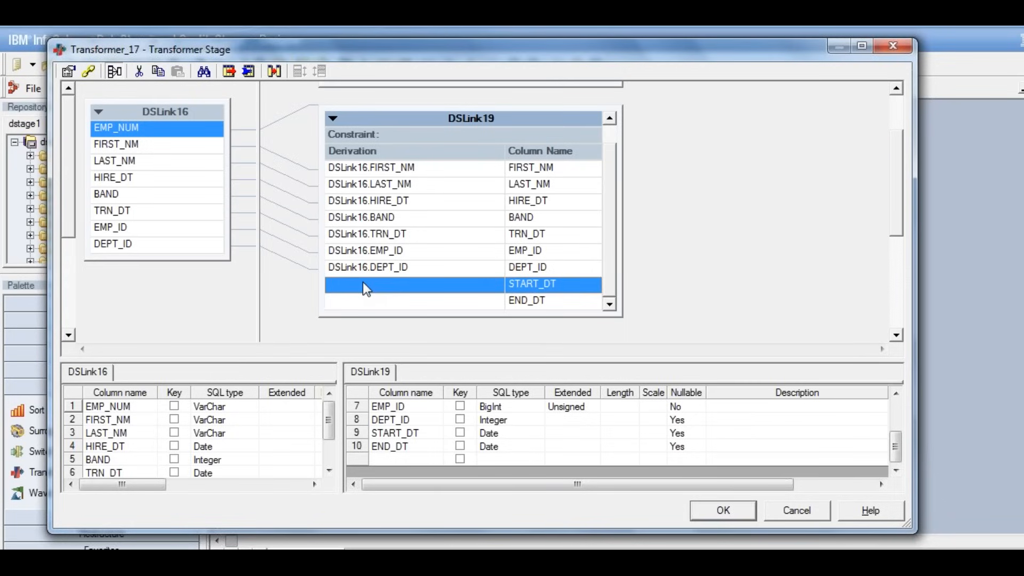
click(108, 177)
click(120, 209)
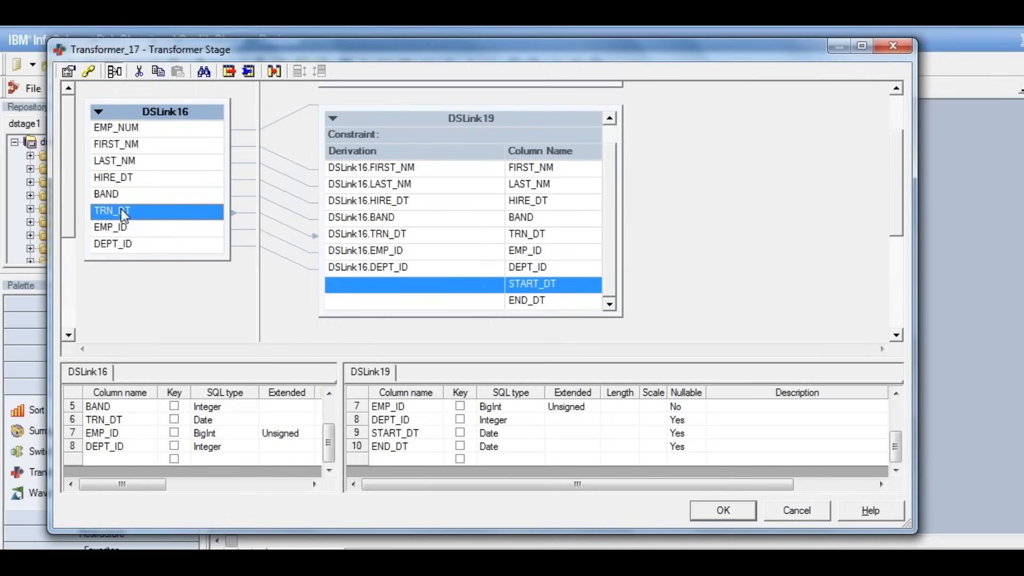
click(141, 180)
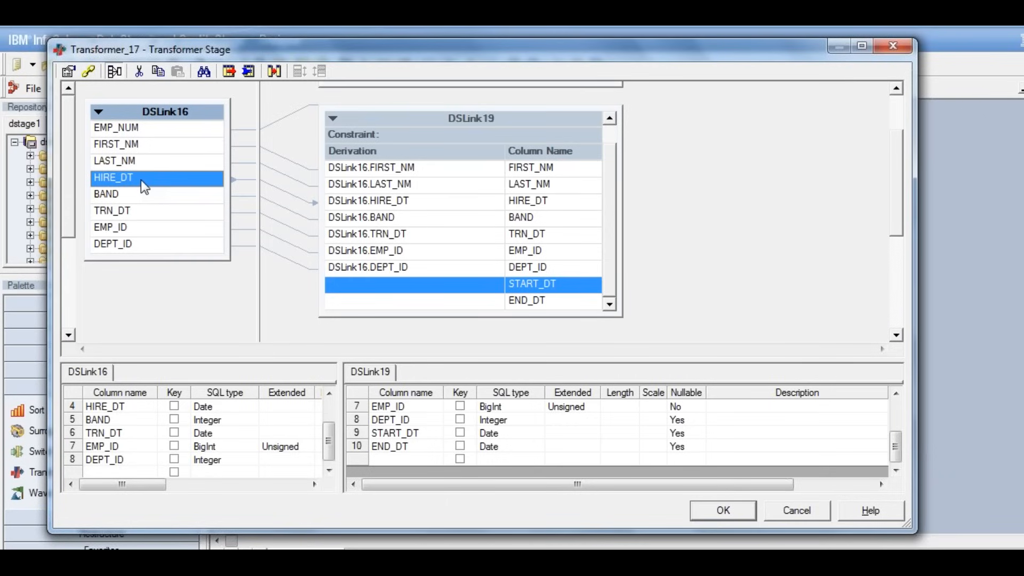
click(126, 211)
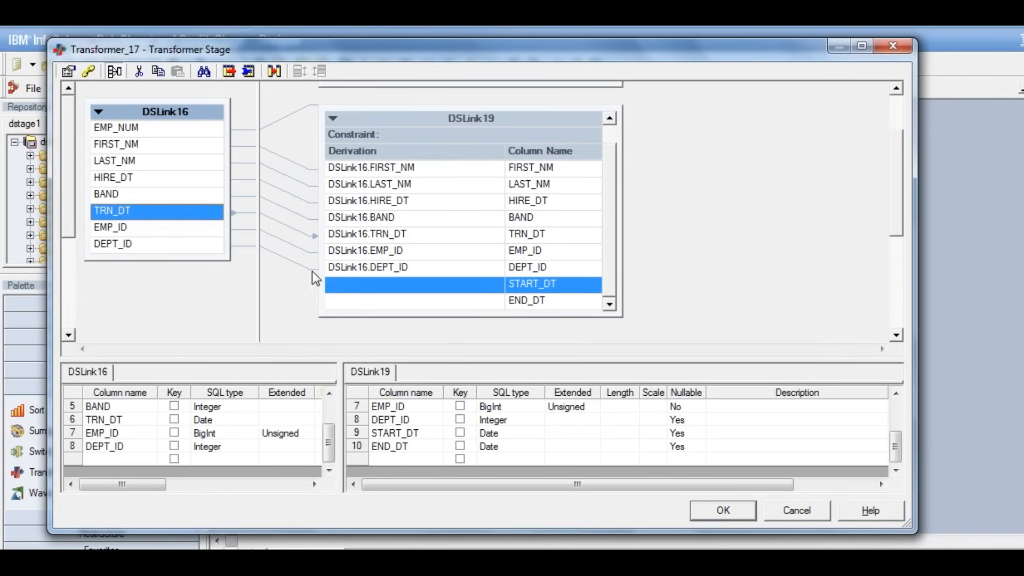
double_click(341, 292)
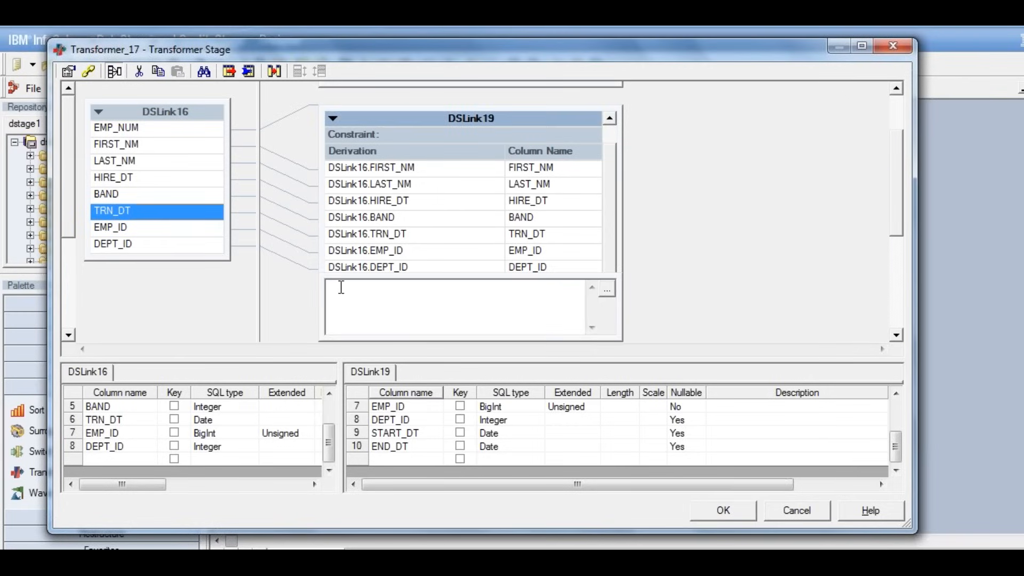
text(If IsNull()
right_click(359, 290)
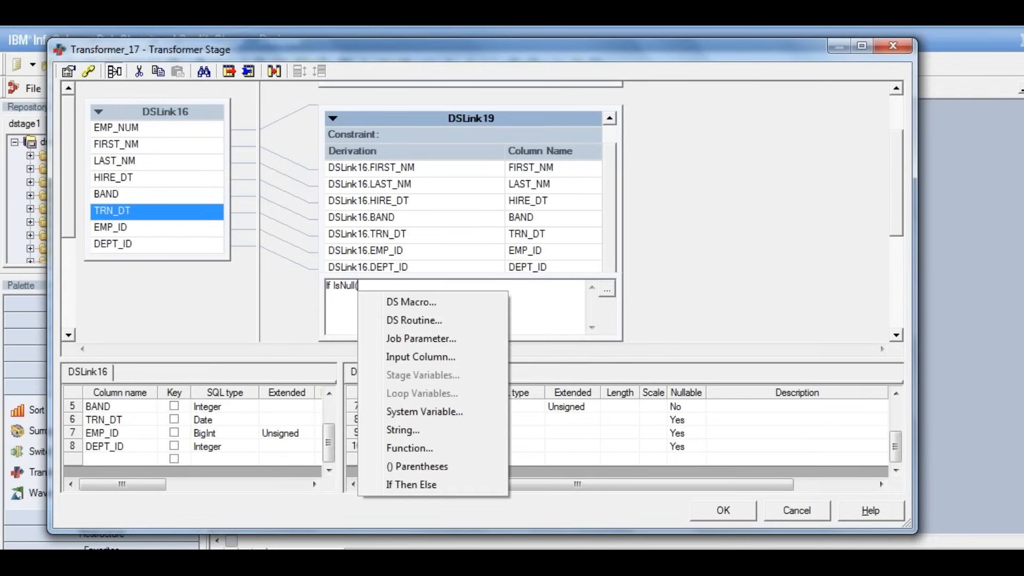
click(414, 356)
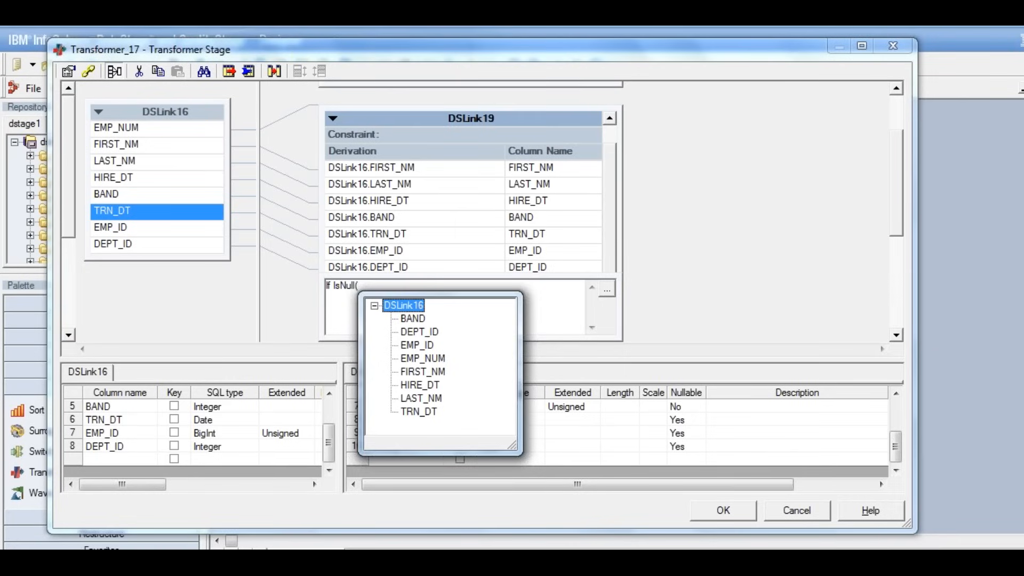
double_click(427, 346)
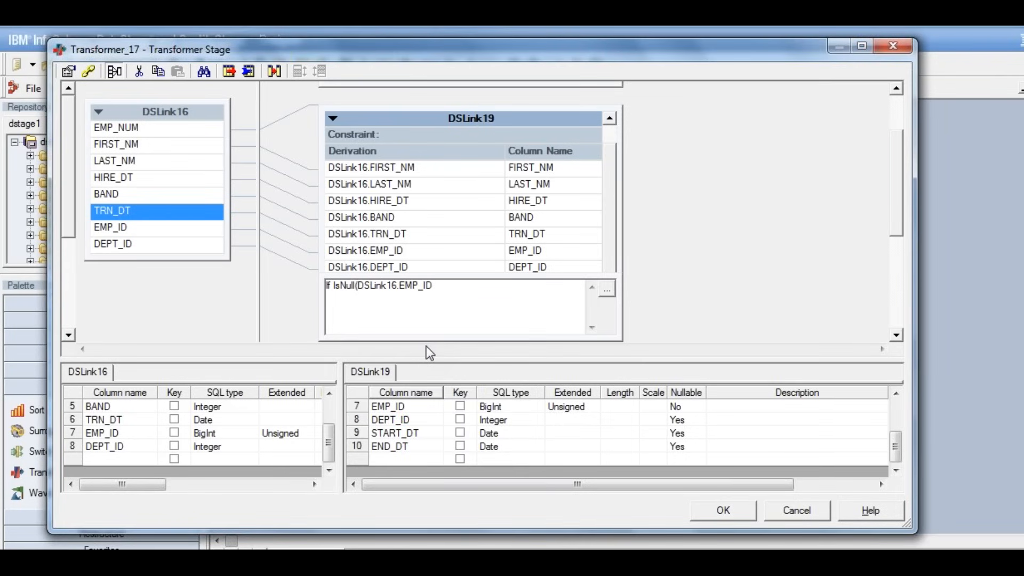
text() then)
Complete the START_DT derivation with DSLink16.HIRE_DT else DSLink16.TRN_DT, inserting both date columns from the input link, and commit it.
right_click(459, 291)
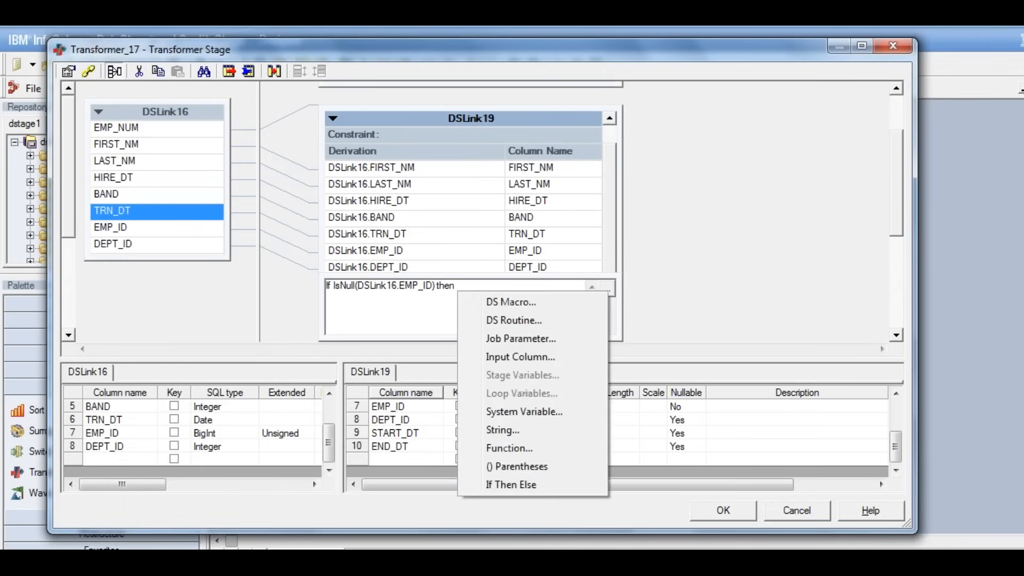
click(516, 357)
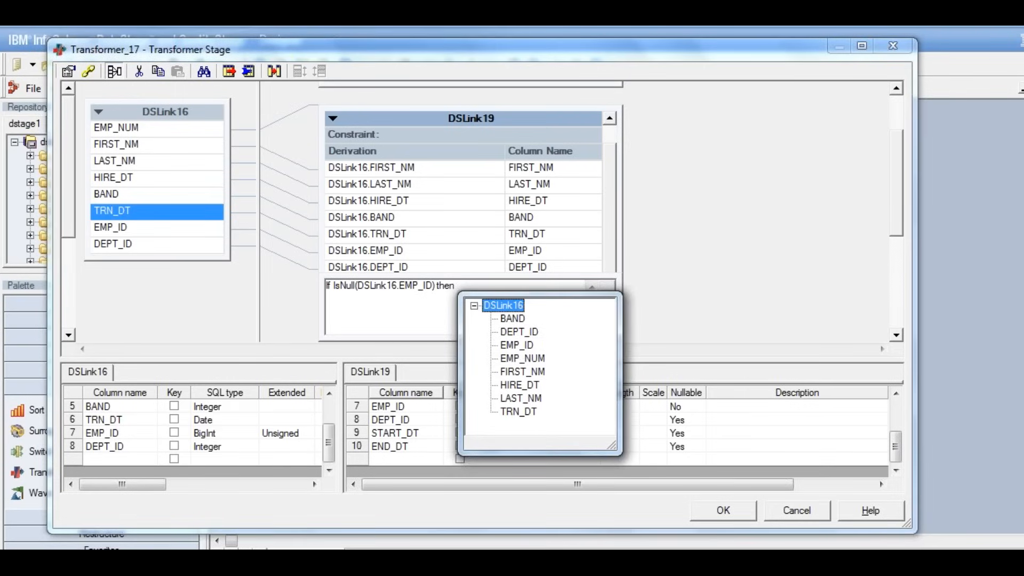
click(529, 386)
click(528, 386)
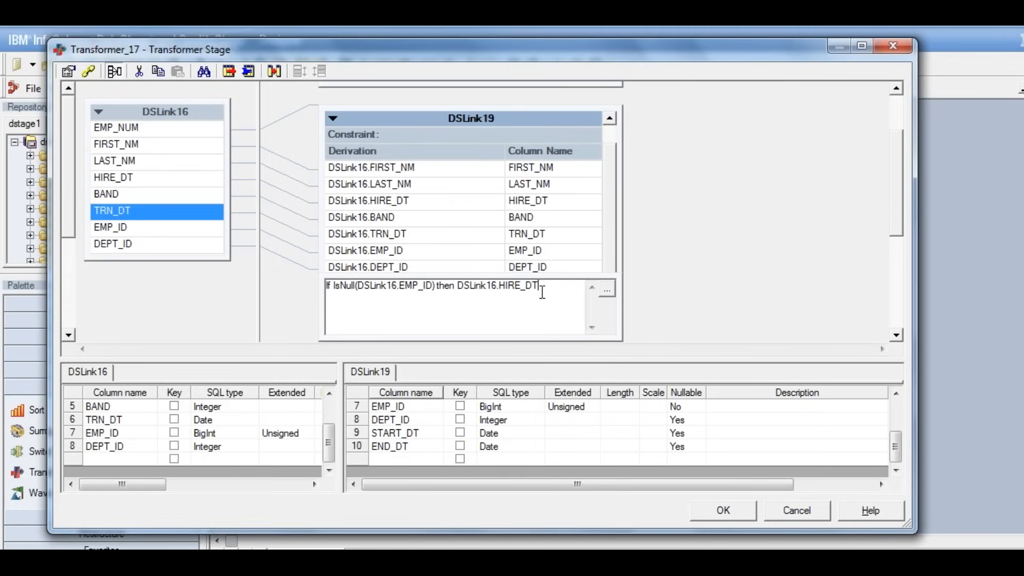
text(else)
click(606, 289)
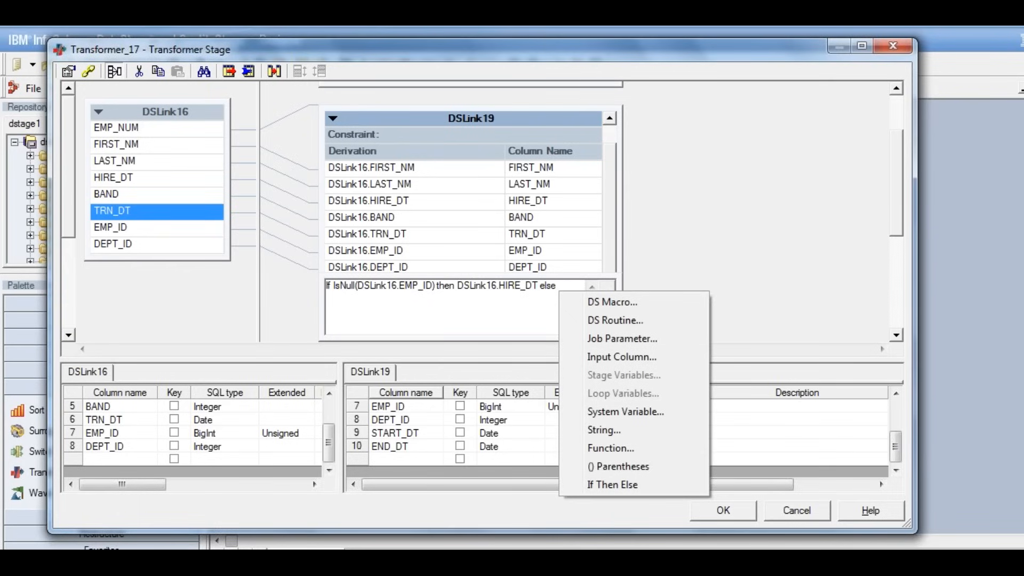
click(622, 357)
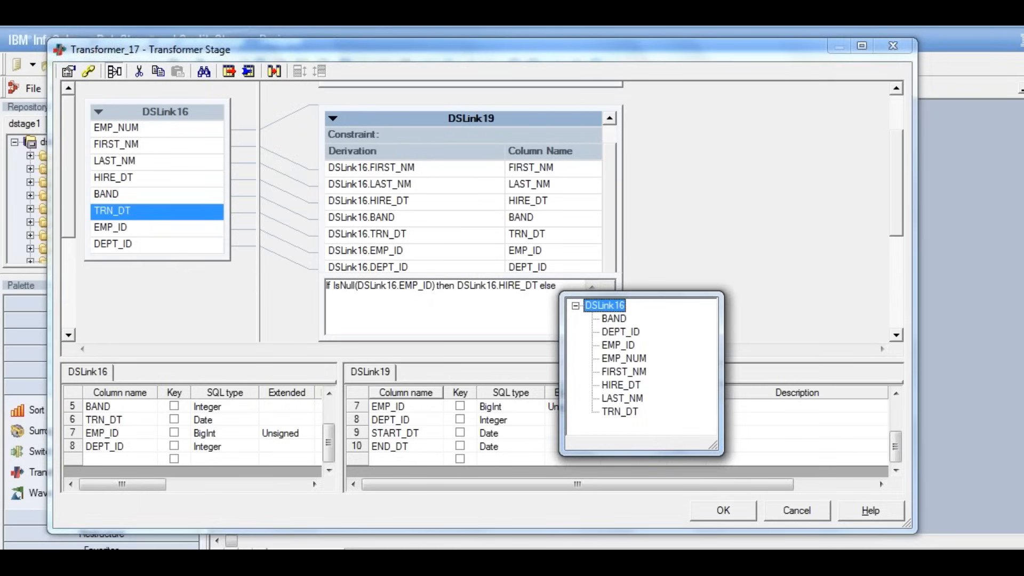
double_click(625, 412)
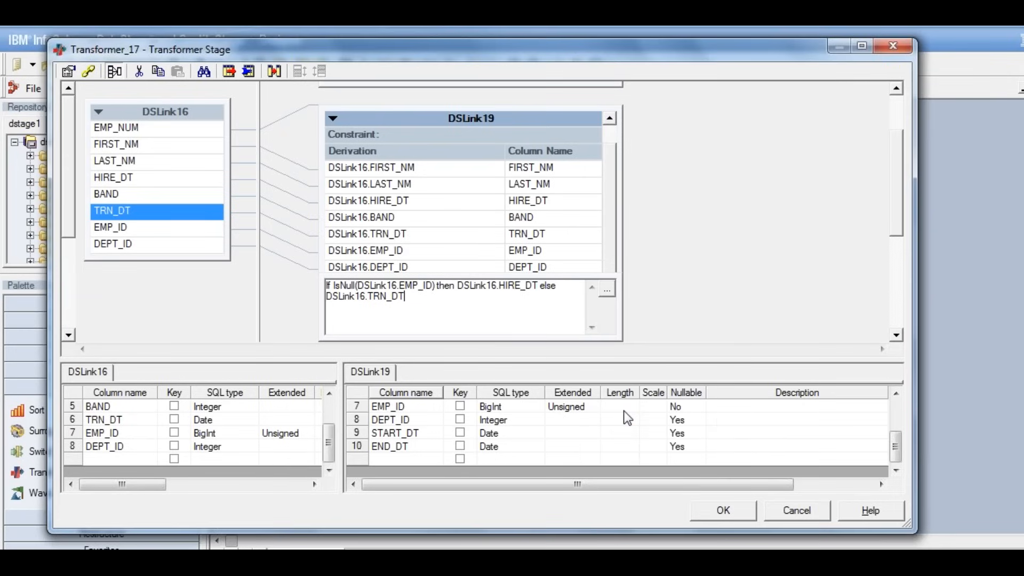
click(386, 266)
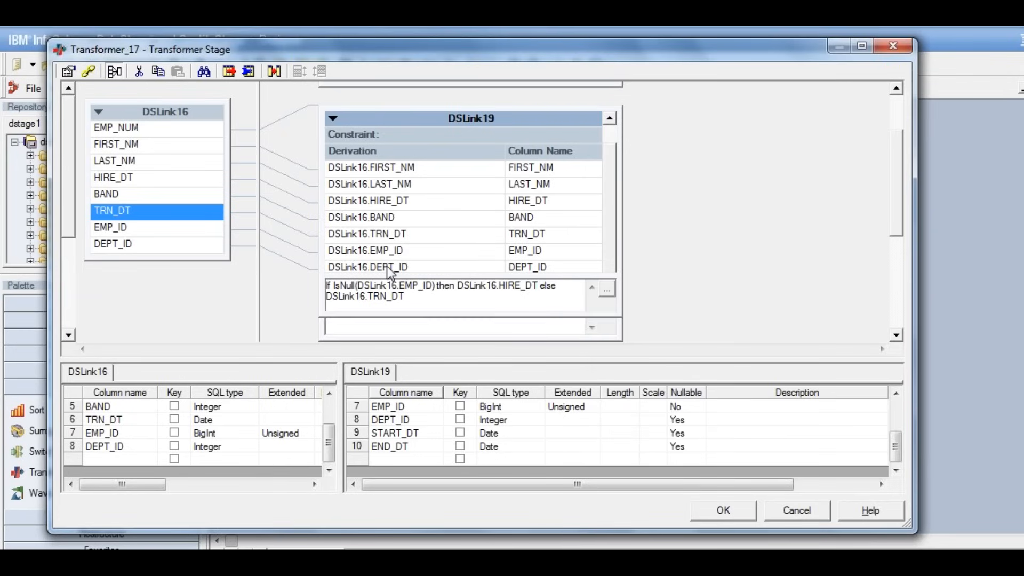
click(411, 288)
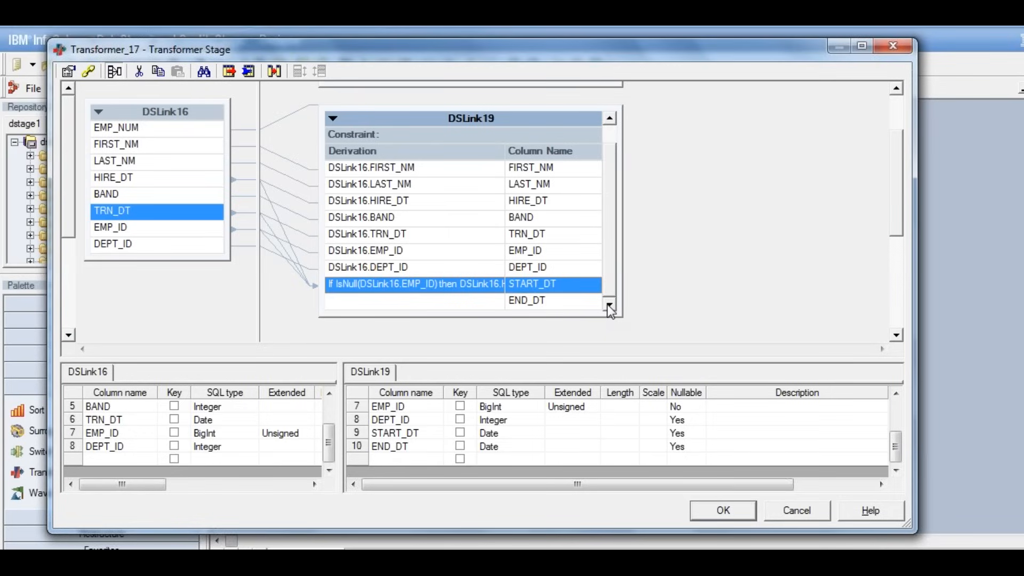
Enter the literal '9999-12-31' as the derivation of END_DT.
click(428, 300)
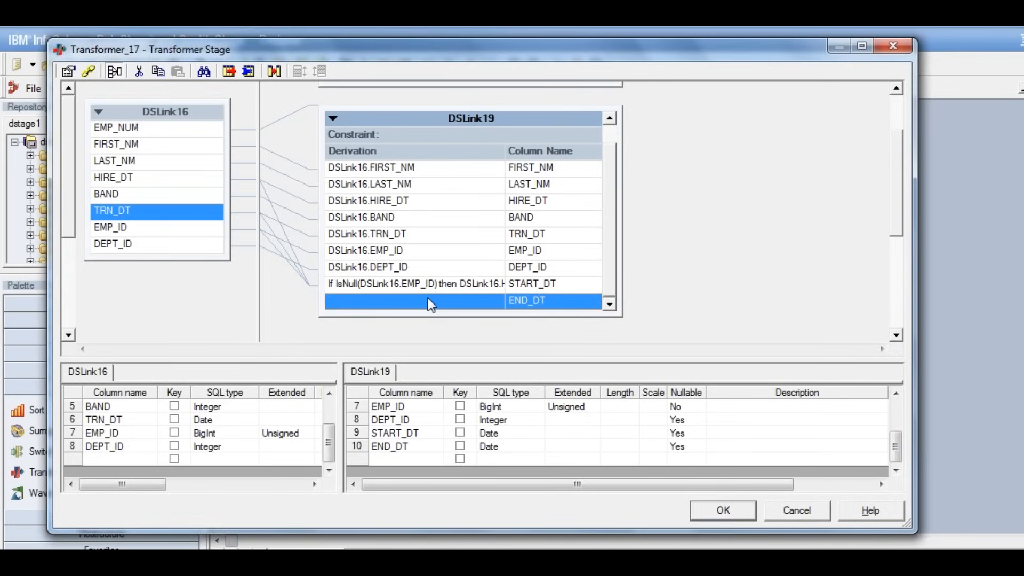
double_click(427, 302)
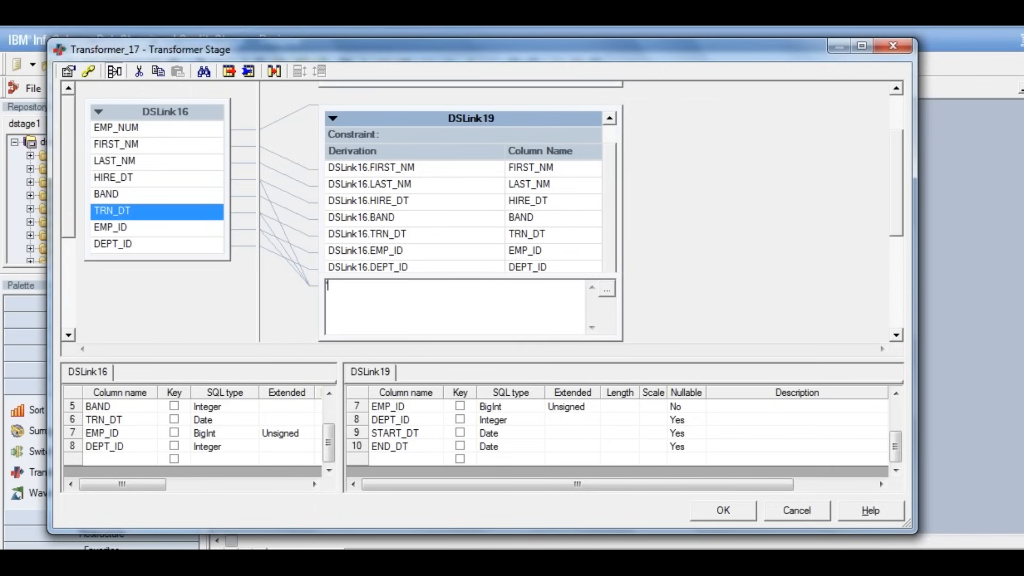
text(9999)
text(-12-31)
text(')
key(Return)
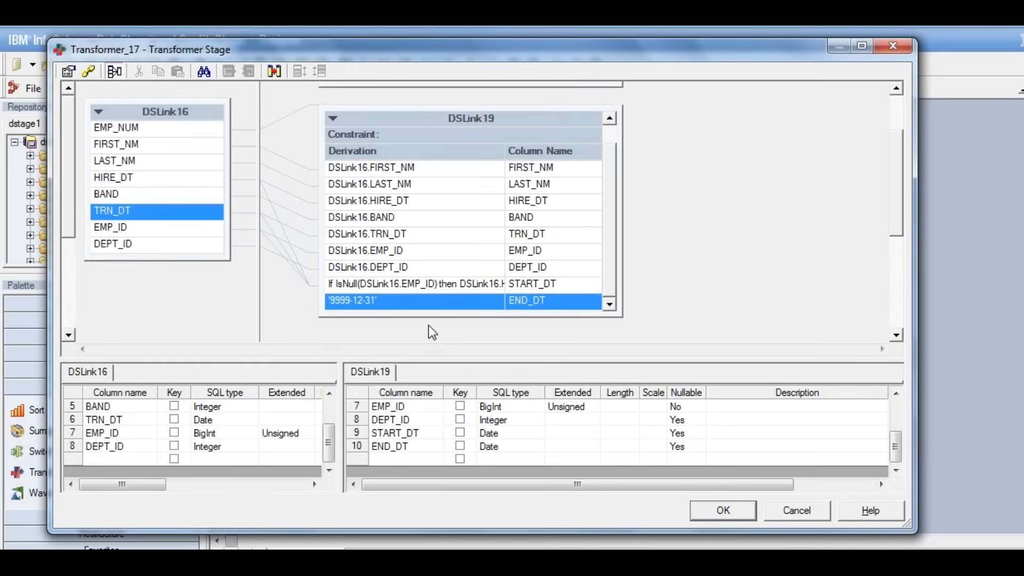
Insert the StringToDate type conversion function before the date literal in the END_DT derivation.
double_click(414, 308)
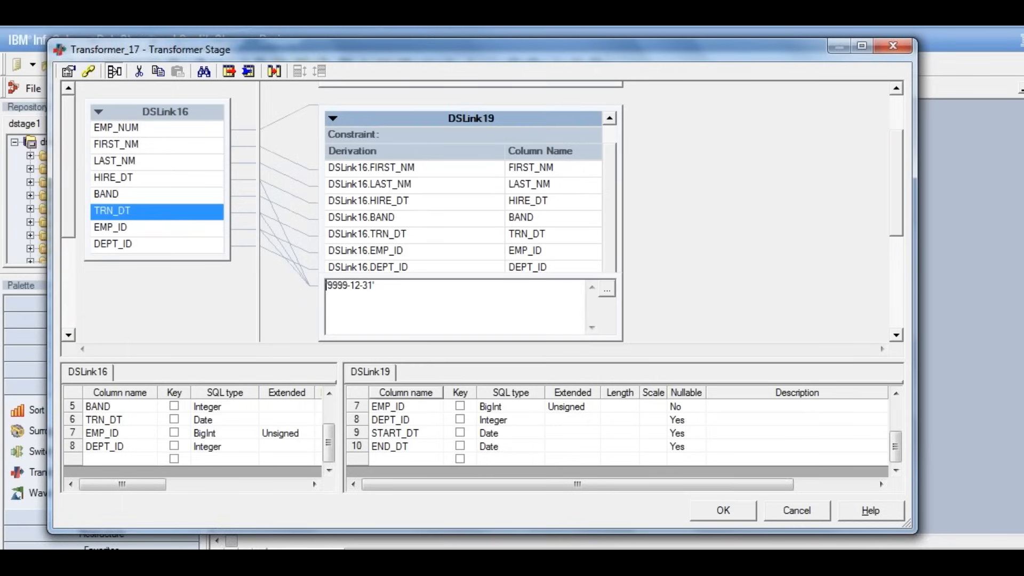
right_click(328, 286)
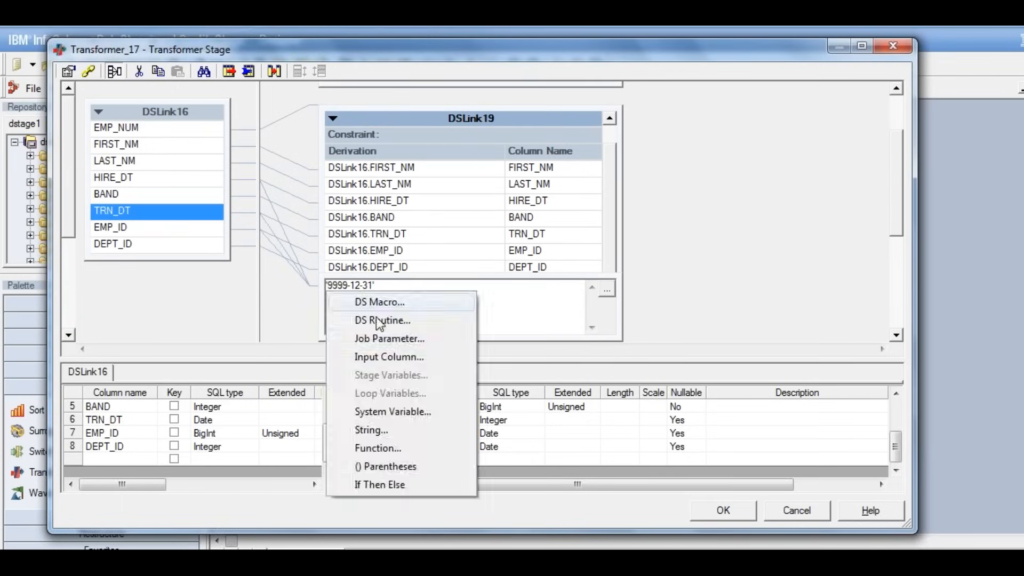
click(395, 450)
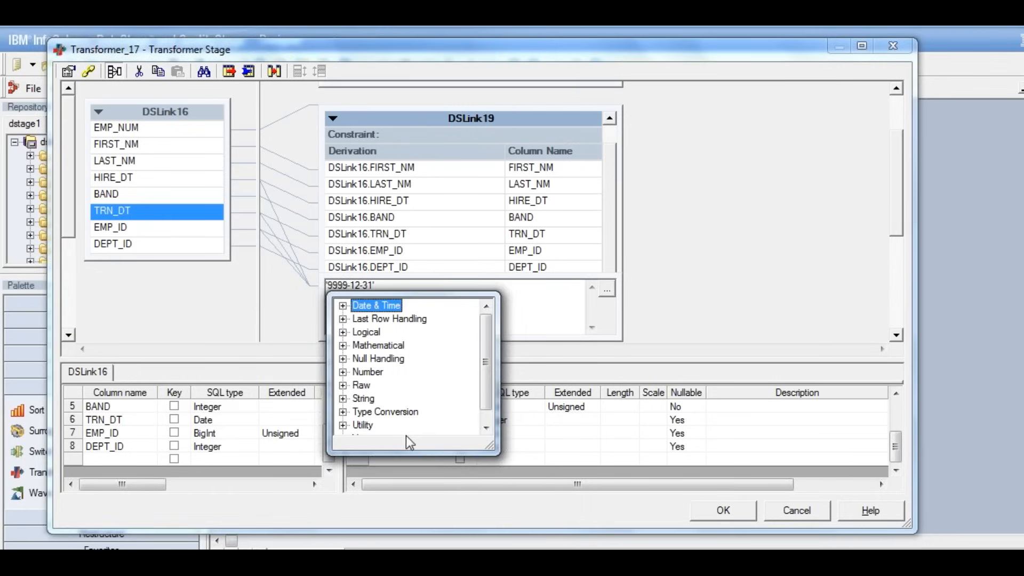
click(343, 411)
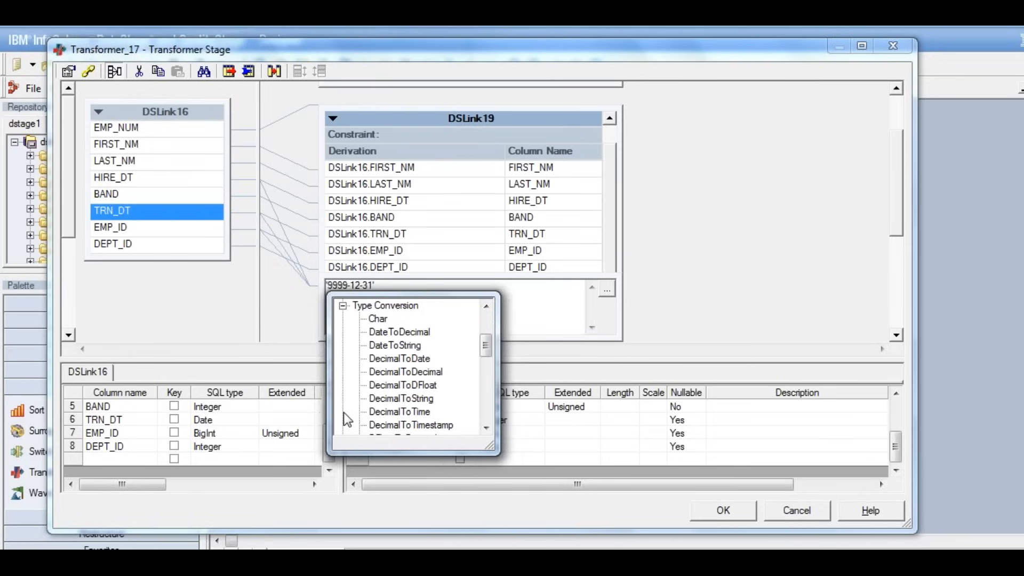
click(485, 428)
click(485, 428)
click(485, 428)
click(485, 428)
click(485, 428)
click(485, 427)
click(485, 427)
click(485, 428)
click(485, 427)
click(485, 428)
click(485, 427)
click(485, 428)
click(485, 428)
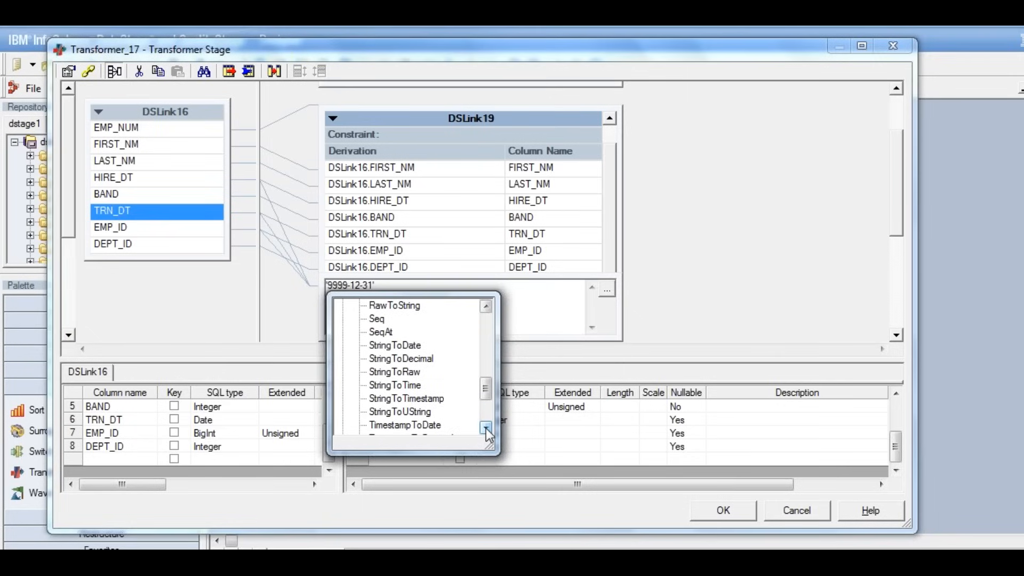
click(413, 345)
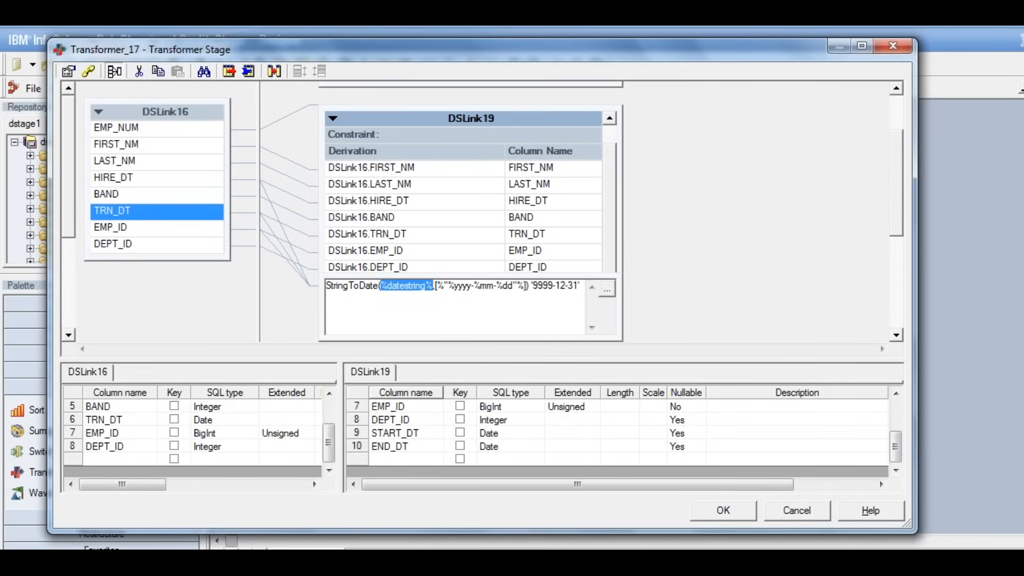
Replace the StringToDate placeholder arguments with '9999-12-31', delete the duplicate literal after the function, and commit the END_DT derivation.
drag(582, 286, 384, 286)
key(ctrl+v)
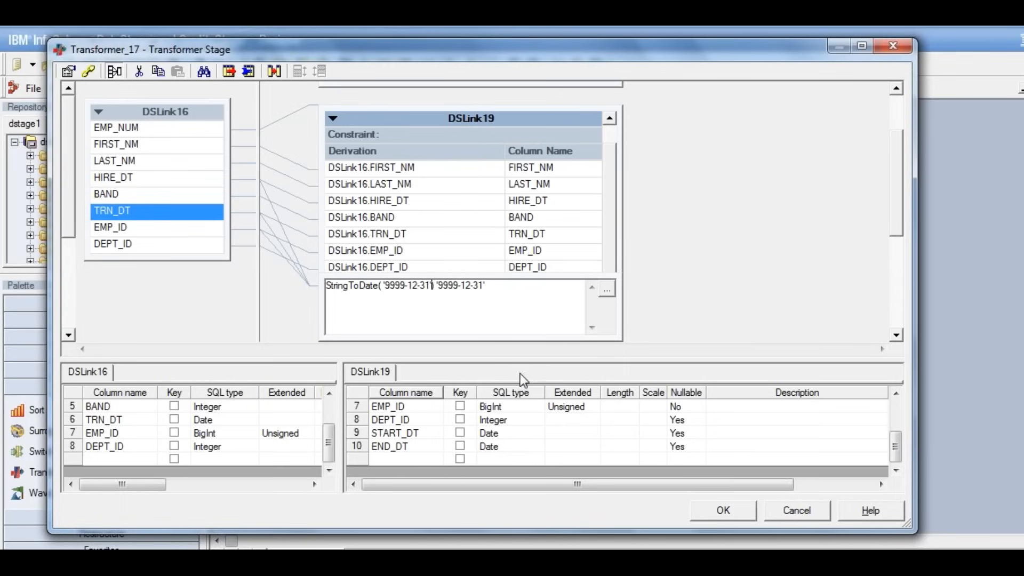
click(511, 288)
key(BackSpace)
key(BackSpace)
key(BackSpace)
key(BackSpace)
key(BackSpace)
key(BackSpace)
key(BackSpace)
key(BackSpace)
key(BackSpace)
key(BackSpace)
key(BackSpace)
click(294, 312)
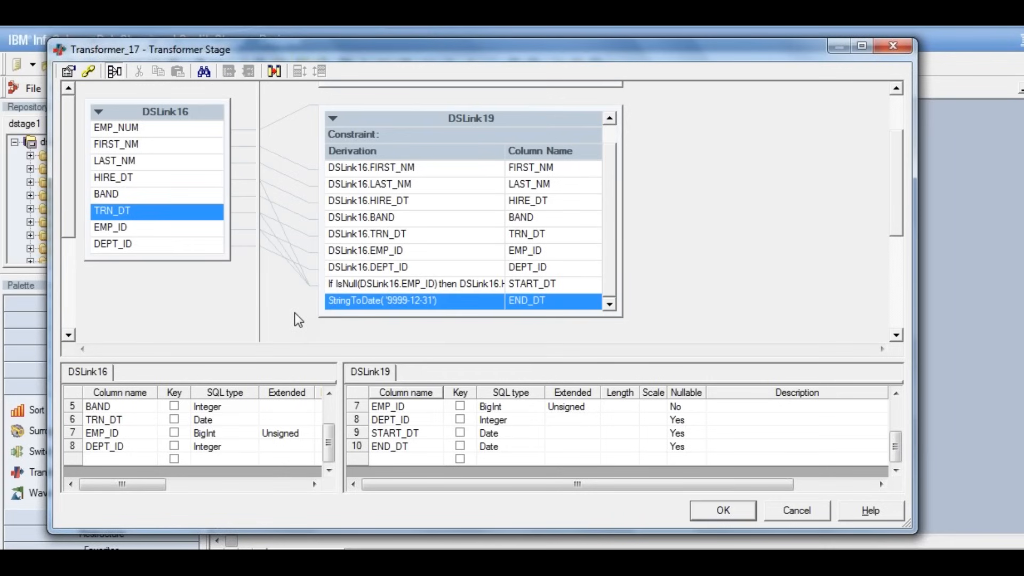
Recheck the END_DT derivation and accept the Transformer stage settings.
click(438, 282)
click(430, 301)
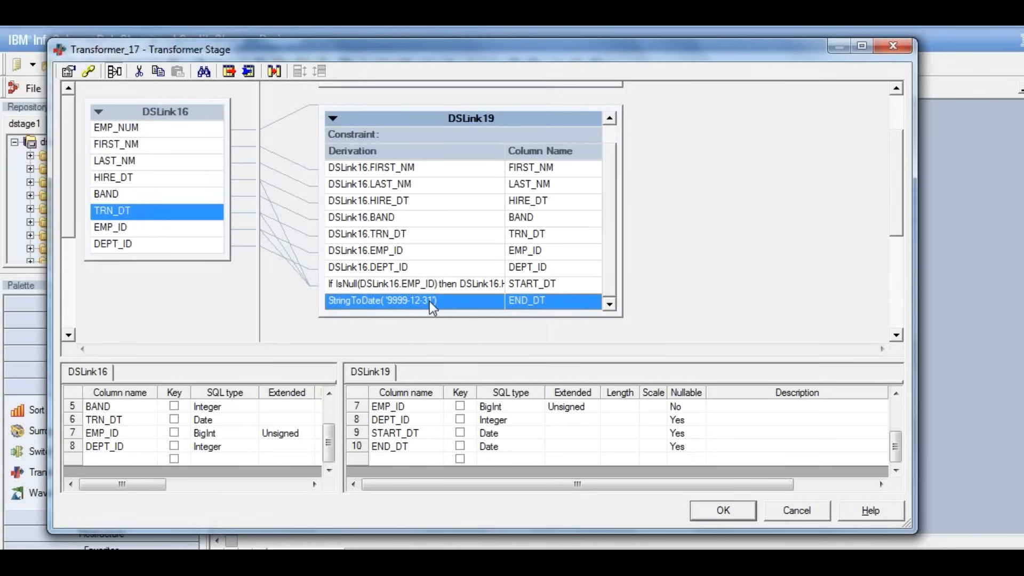
click(429, 301)
double_click(413, 286)
click(417, 285)
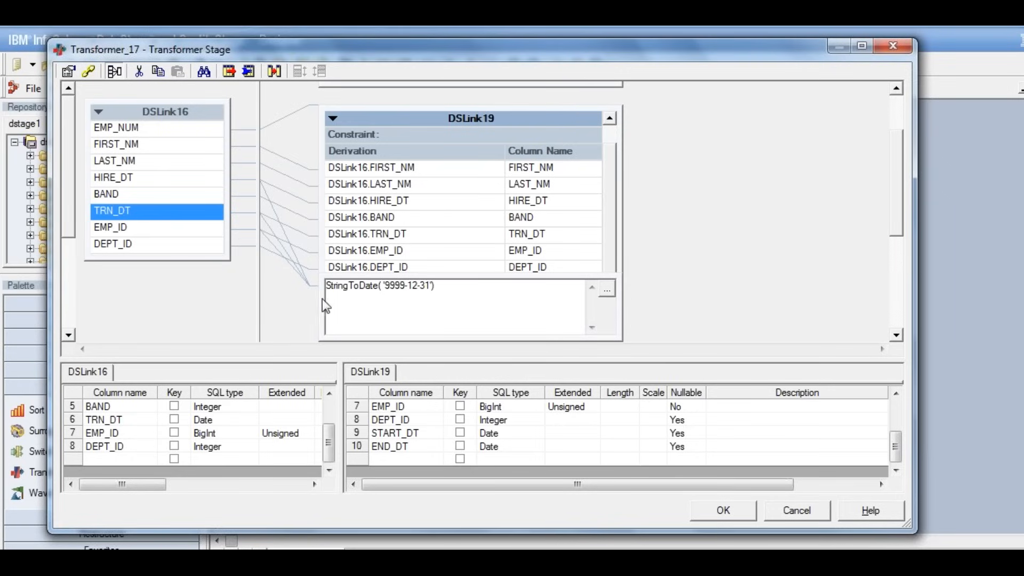
key(Return)
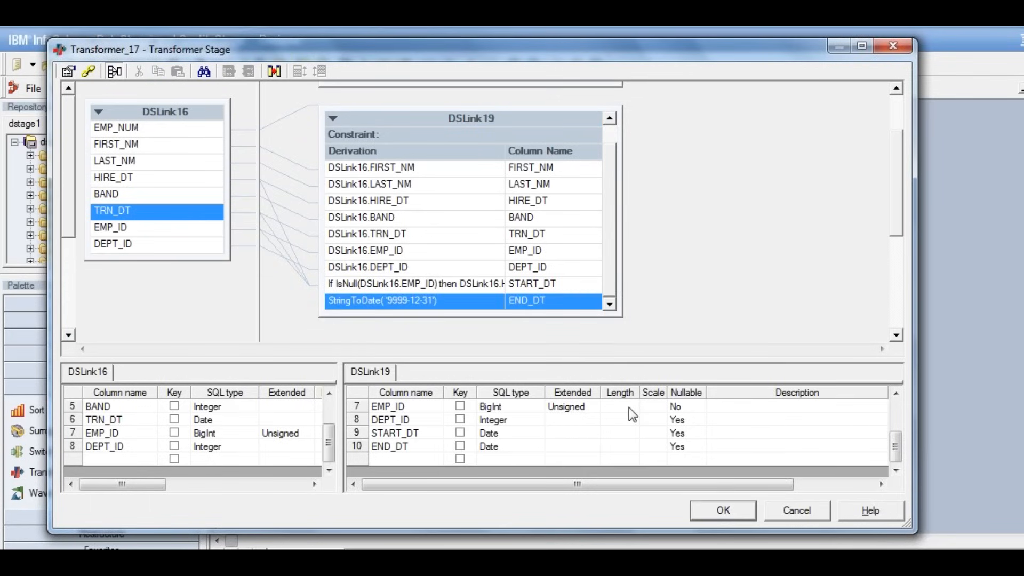
click(731, 508)
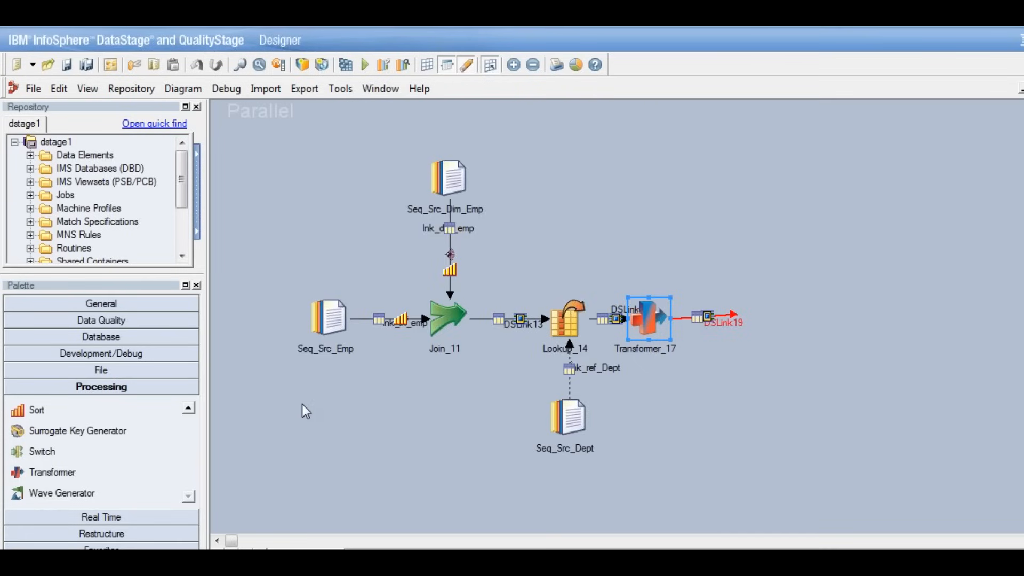
Add a Change Capture stage at the end of the Transformer's output link and draw an output link from it.
click(187, 408)
click(188, 409)
click(188, 409)
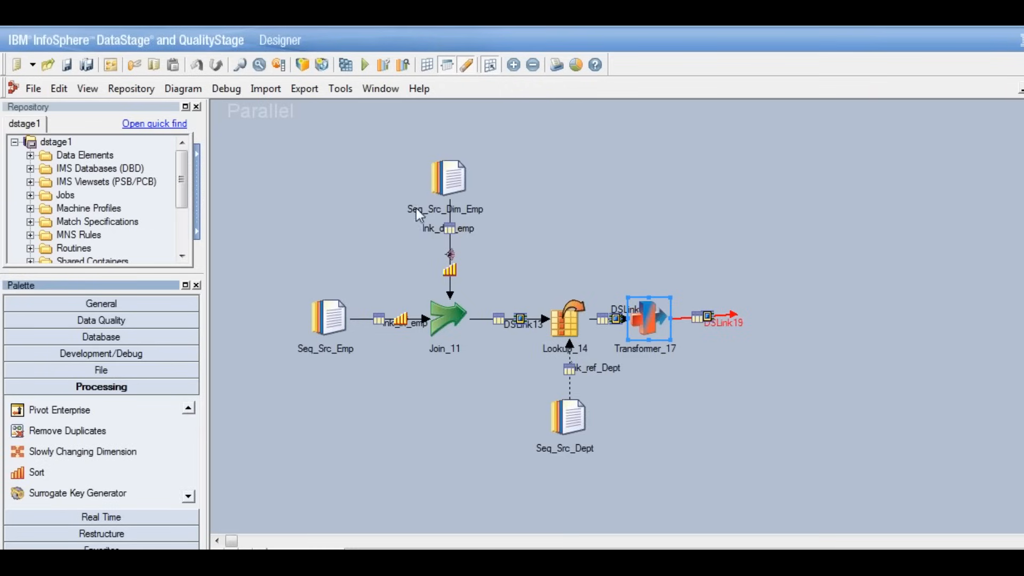
click(461, 174)
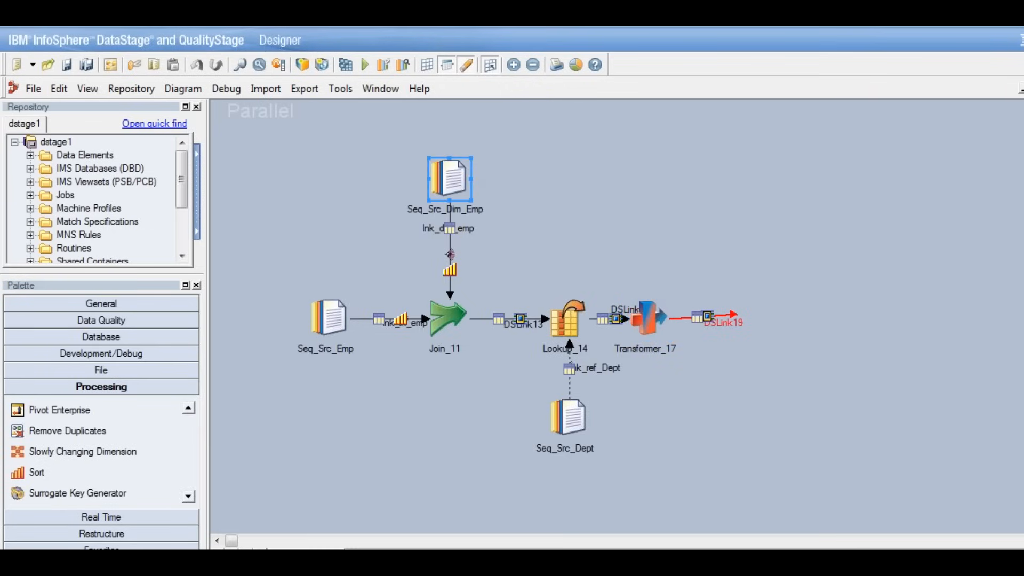
click(340, 325)
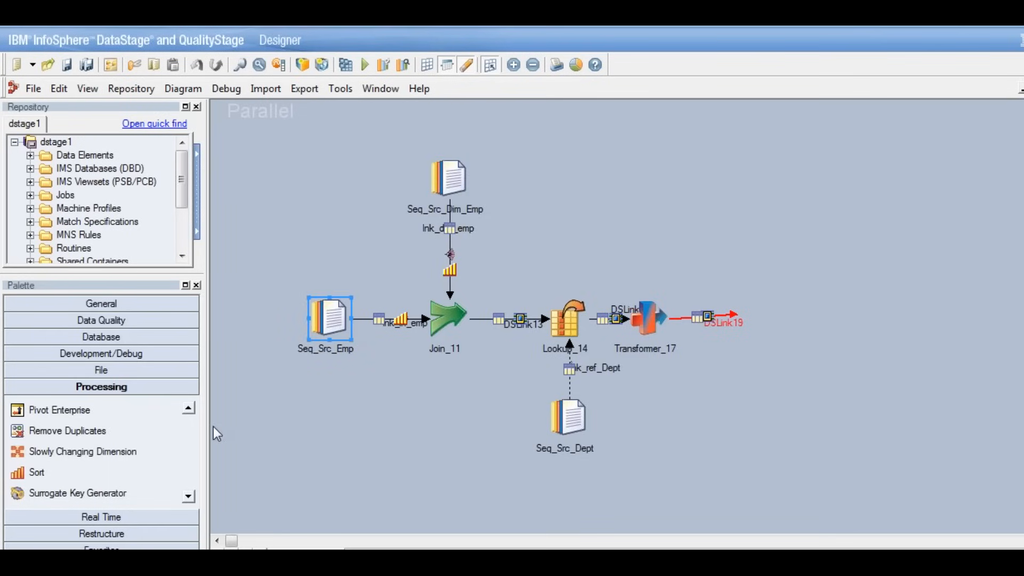
click(188, 408)
click(187, 408)
click(188, 408)
click(188, 408)
click(188, 407)
click(187, 407)
click(188, 408)
click(187, 408)
click(187, 408)
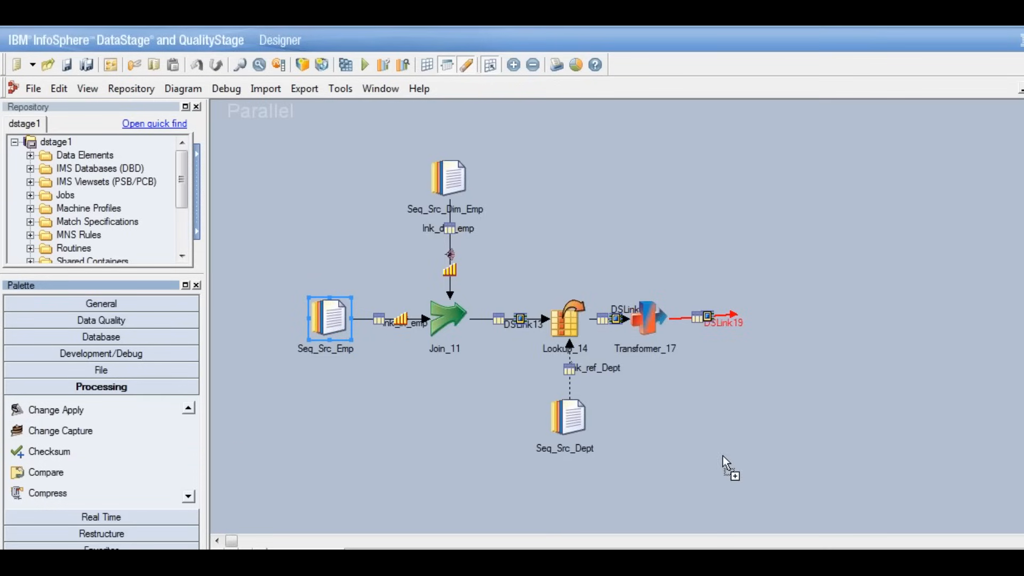
drag(762, 397, 750, 310)
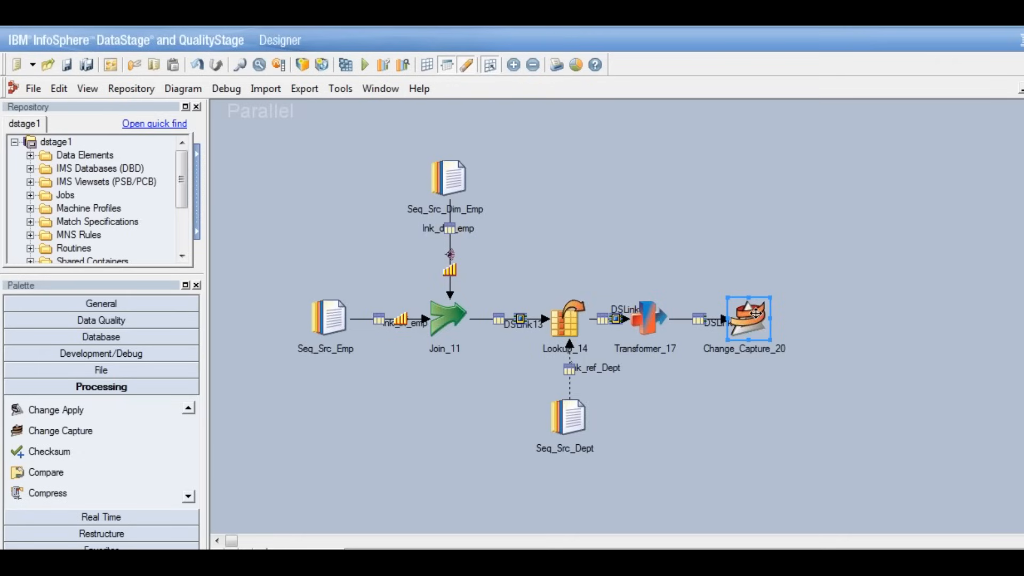
drag(756, 313, 854, 316)
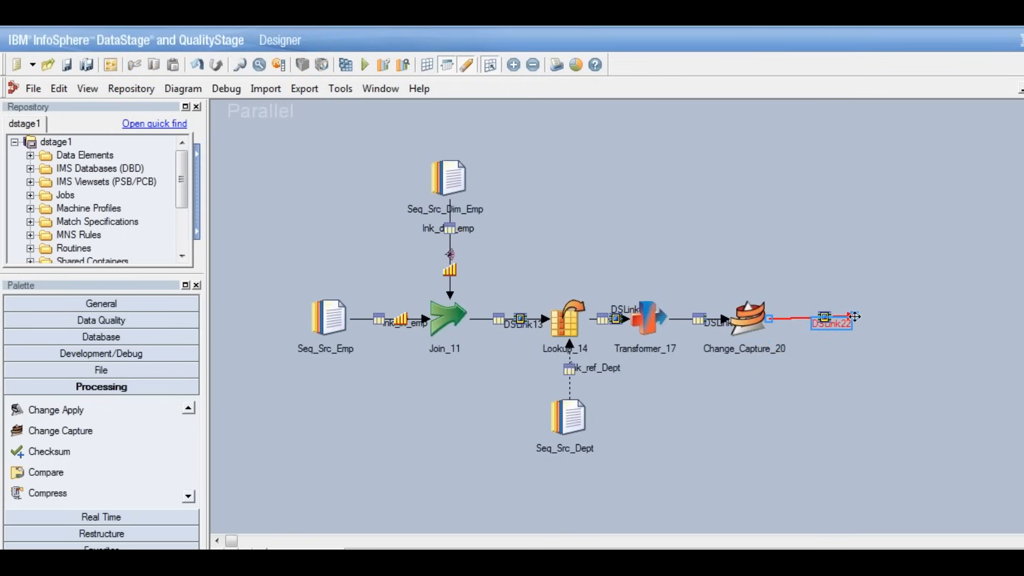
click(747, 318)
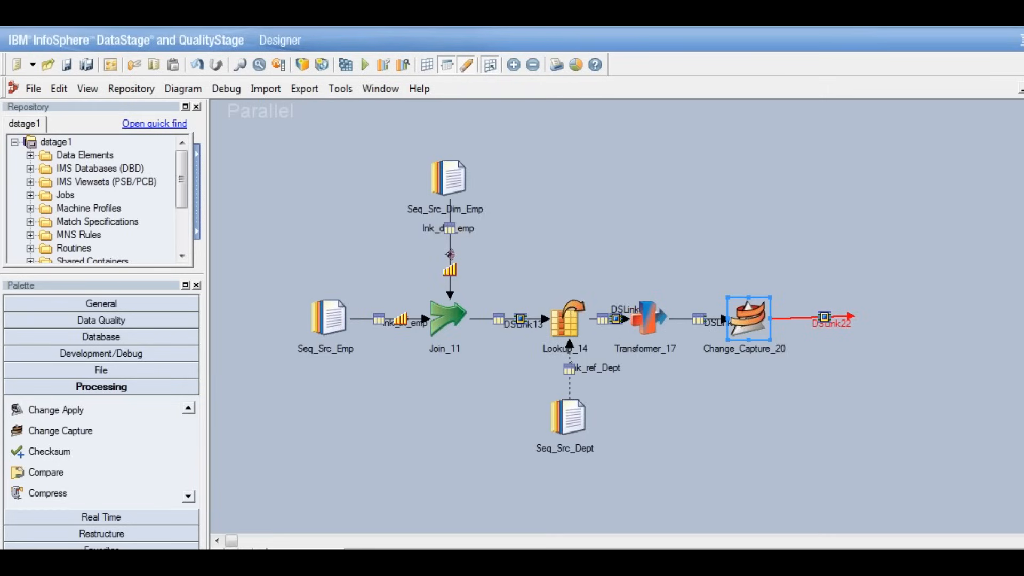
mouse_move(746, 318)
mouse_down()
mouse_move(528, 183)
mouse_move(689, 301)
mouse_move(746, 322)
mouse_up()
click(726, 258)
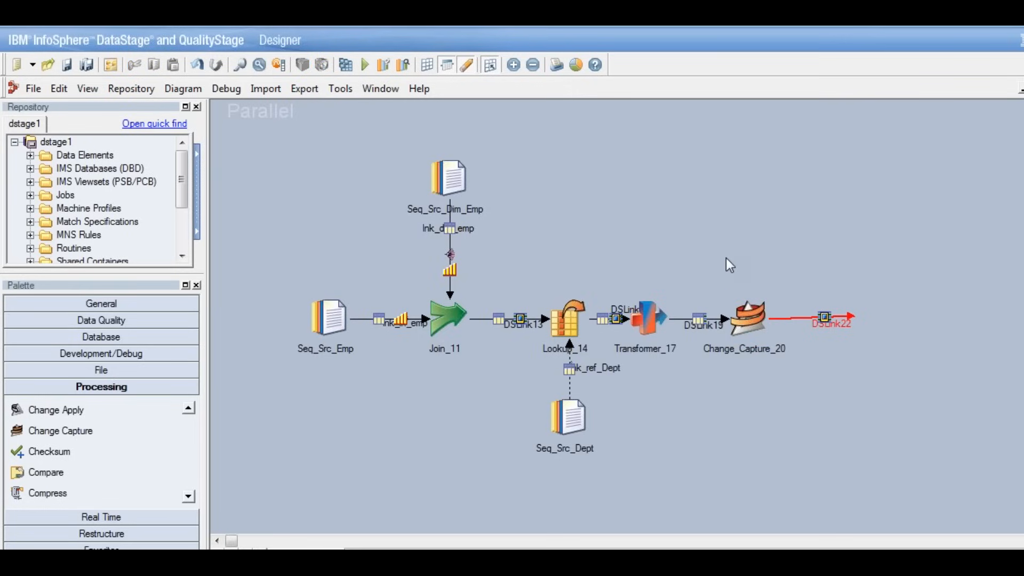
click(449, 186)
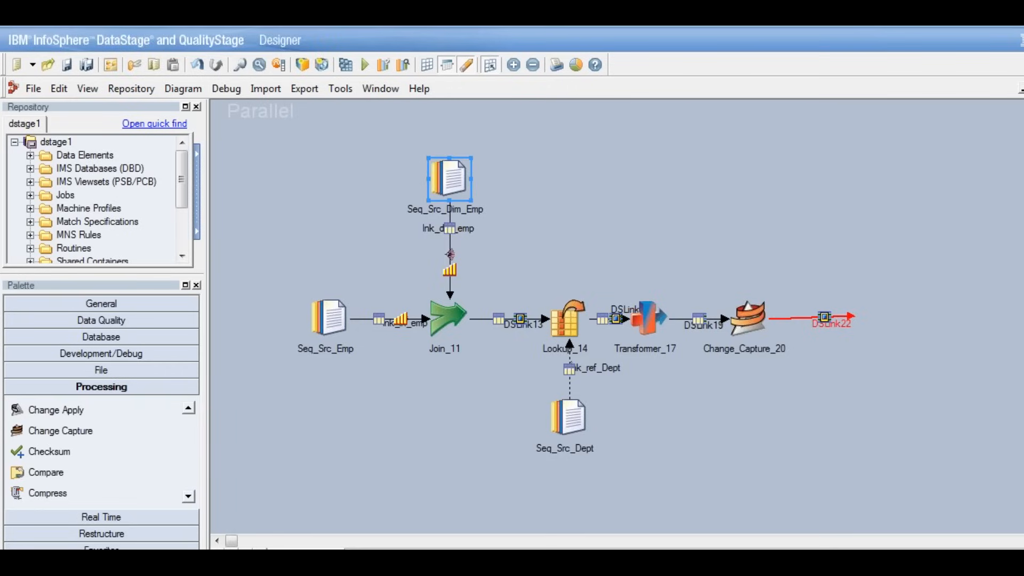
click(330, 322)
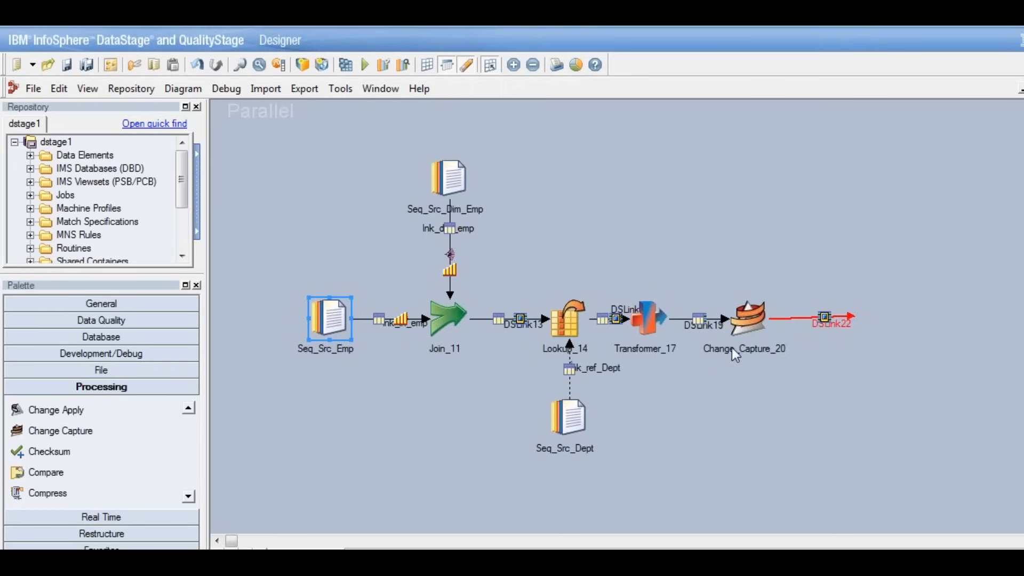
click(460, 185)
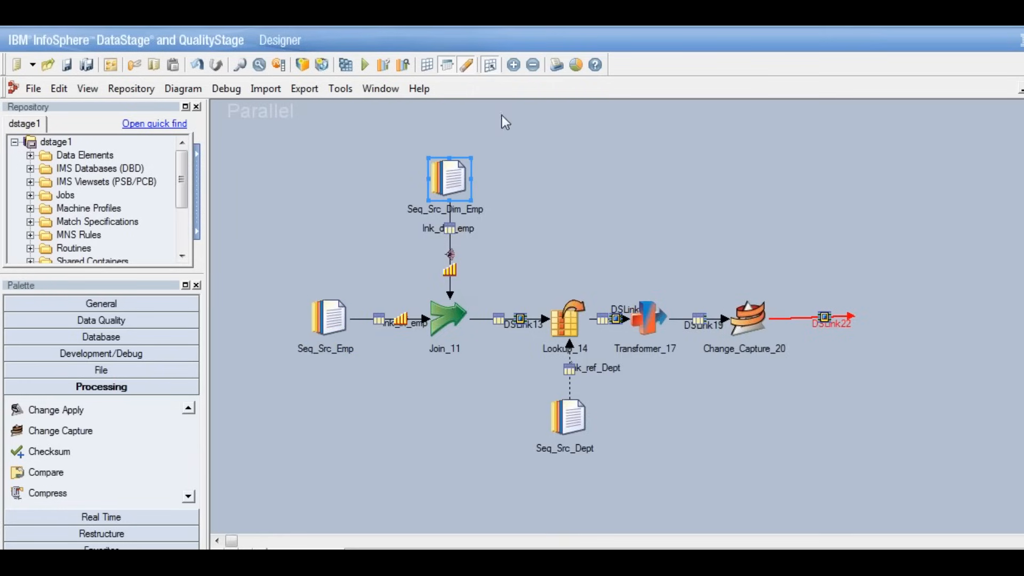
Detach the lnk_dim_emp link from the Join stage and move Seq_Src_Dim_Emp to sit above Seq_Src_Emp.
click(451, 297)
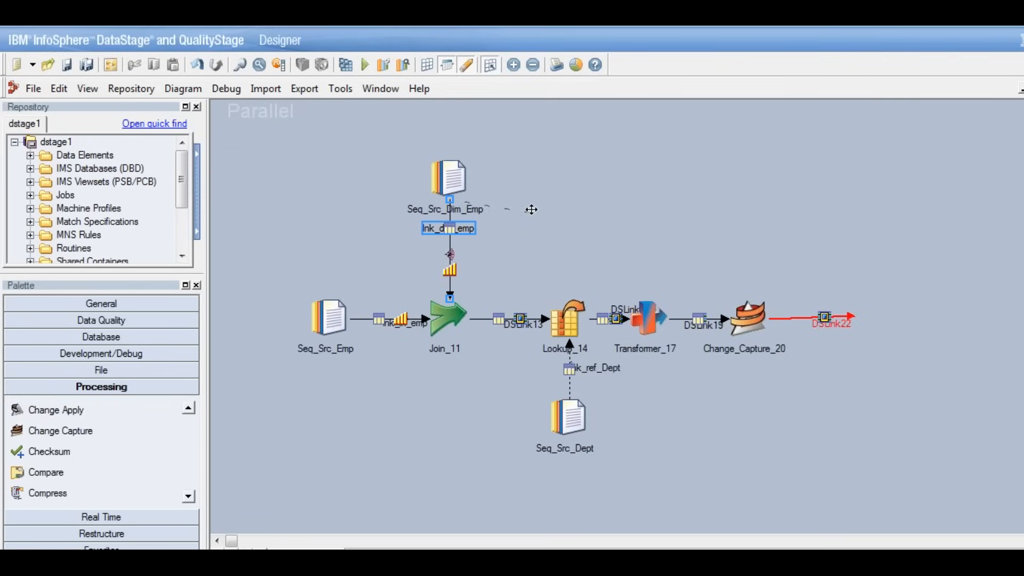
drag(449, 297, 527, 202)
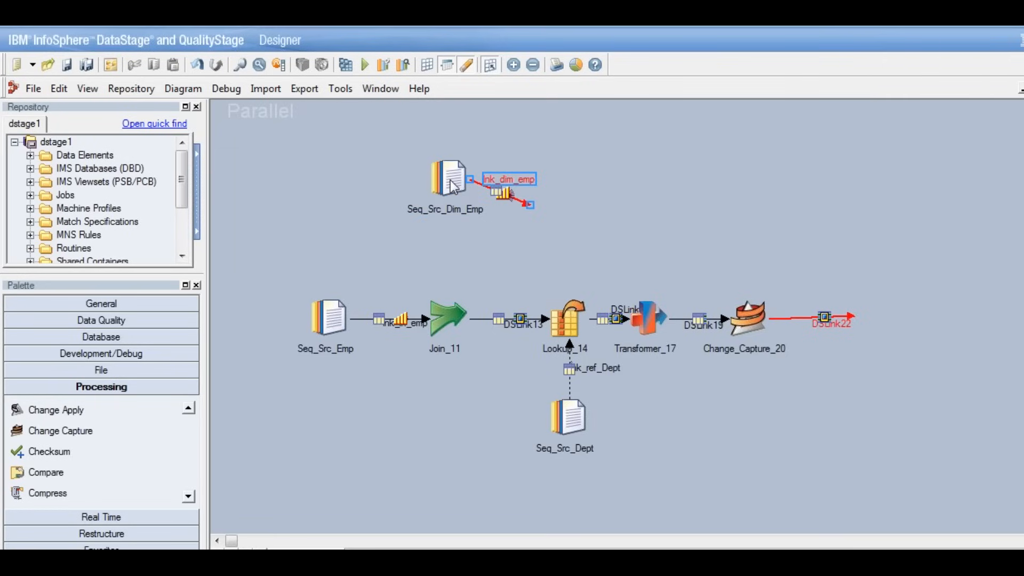
double_click(504, 193)
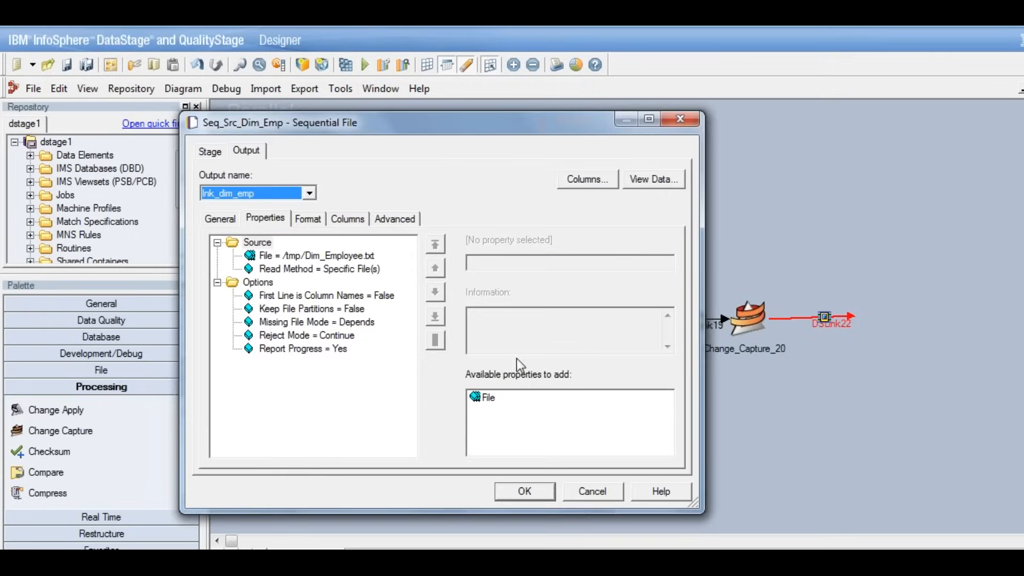
click(602, 498)
drag(468, 176, 349, 196)
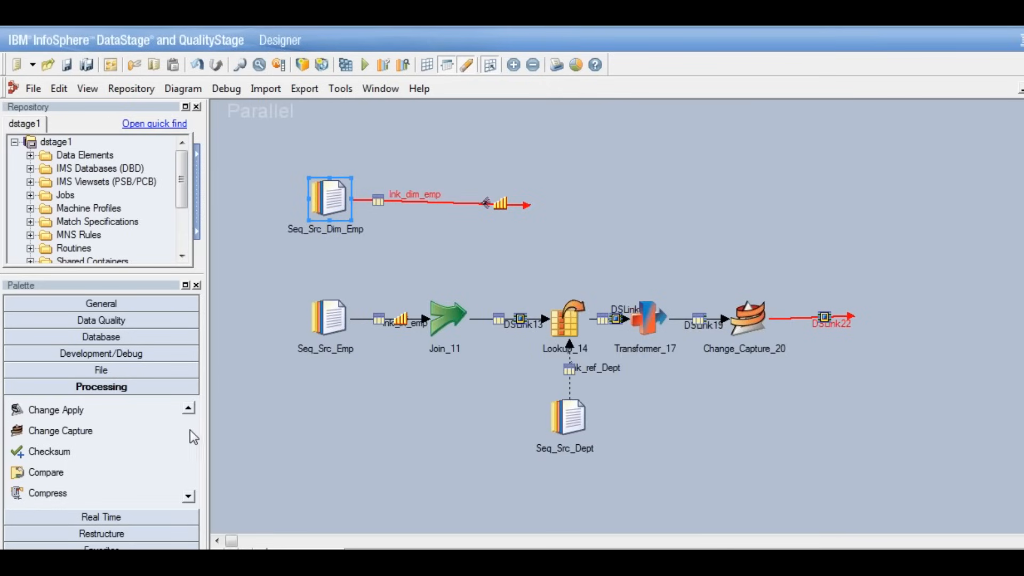
Place a Copy stage at the end of lnk_dim_emp and link it to both the Join and Change Capture stages.
click(187, 496)
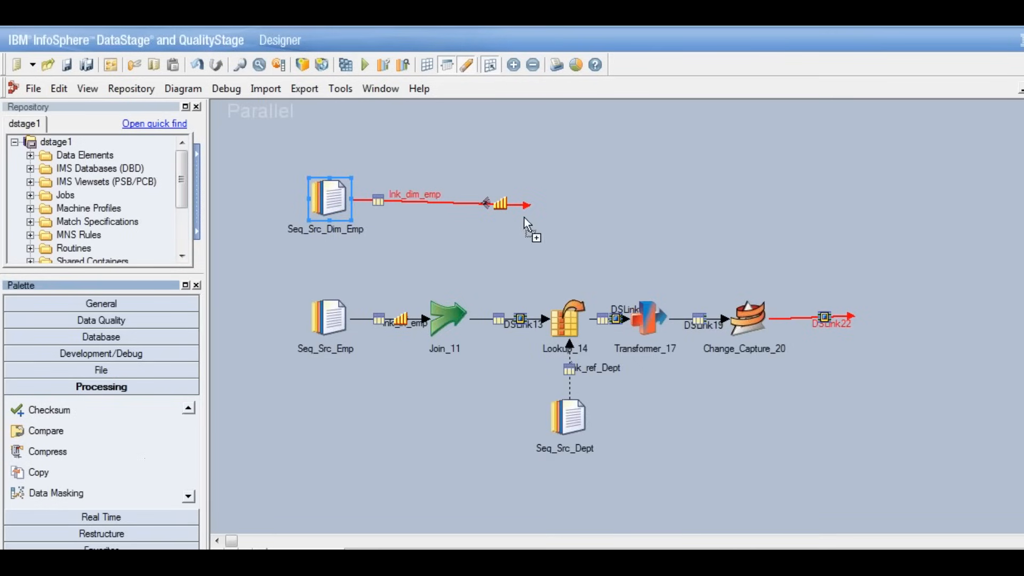
click(646, 211)
mouse_move(553, 208)
mouse_down()
mouse_move(552, 219)
mouse_move(443, 196)
mouse_move(448, 316)
mouse_up()
drag(455, 209, 747, 312)
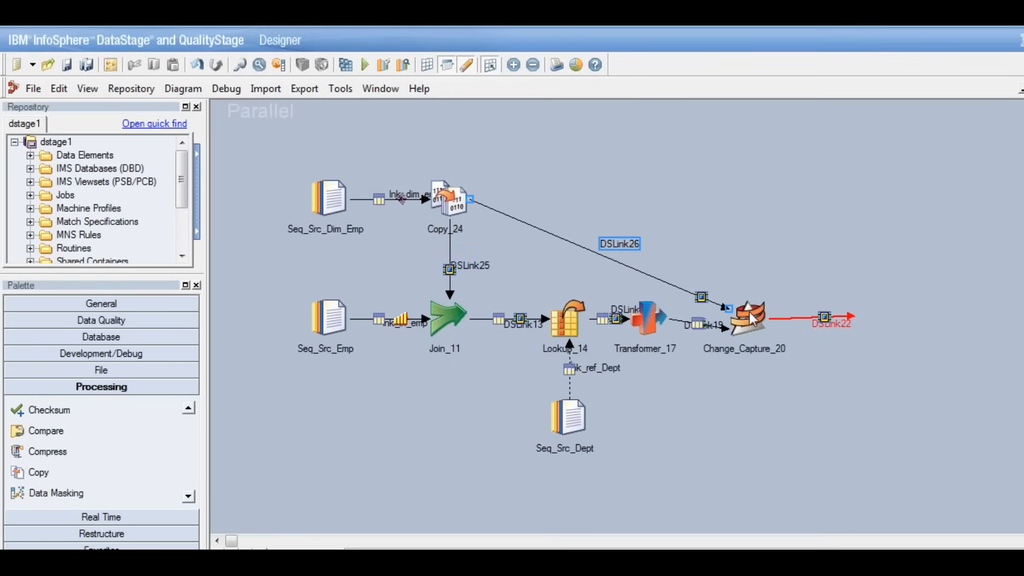
click(736, 238)
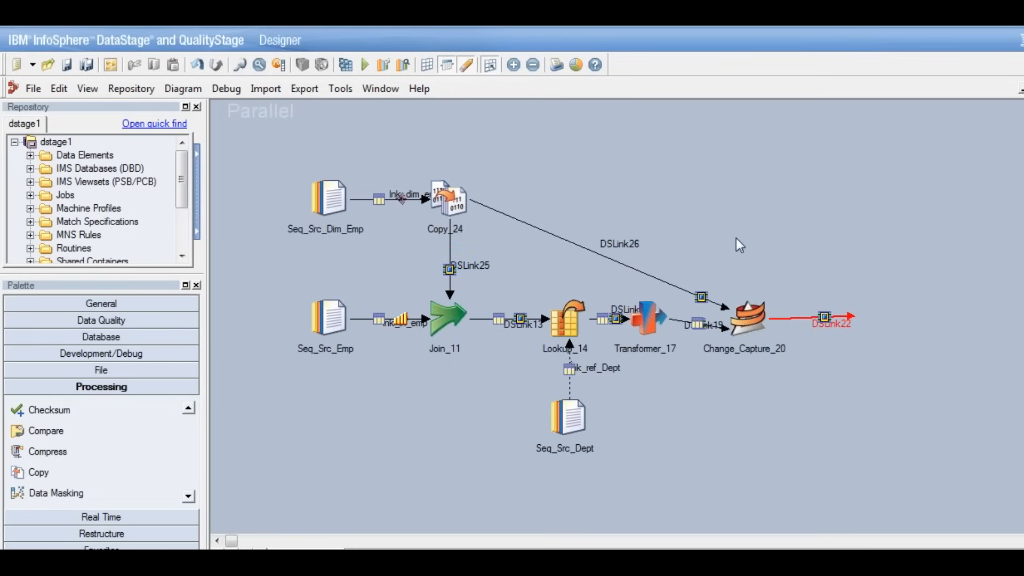
click(454, 202)
double_click(446, 199)
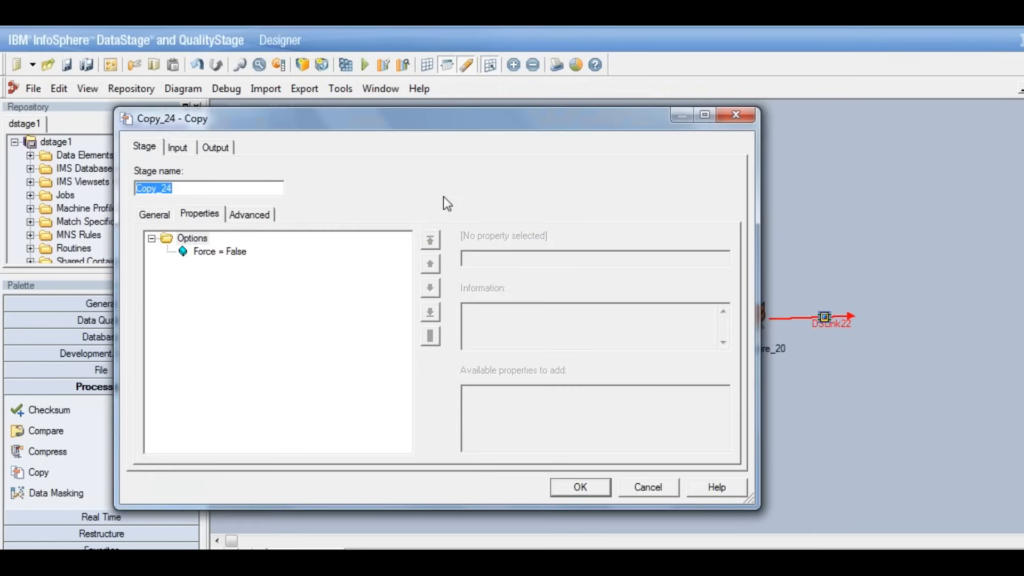
click(212, 151)
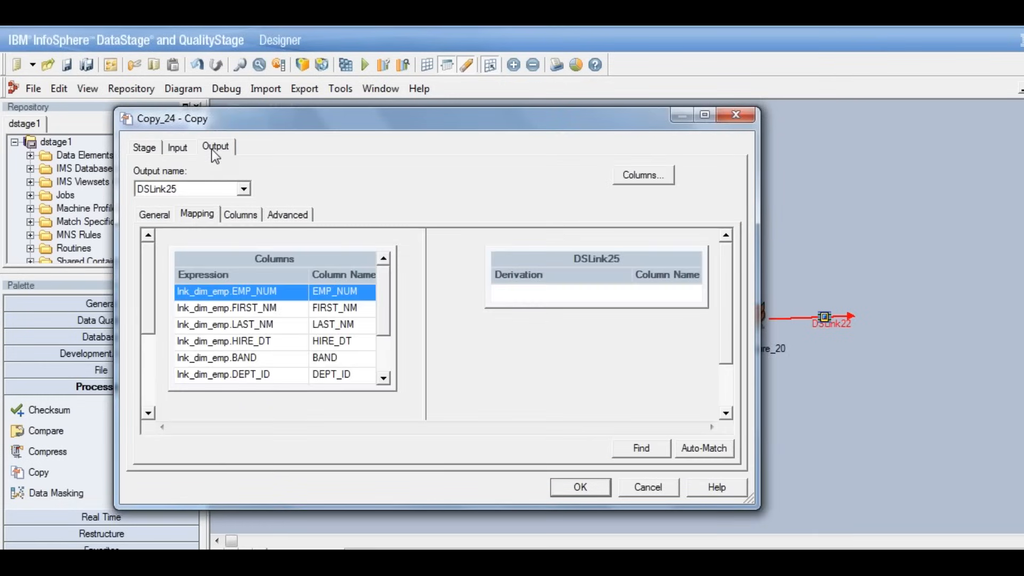
drag(464, 113, 450, 71)
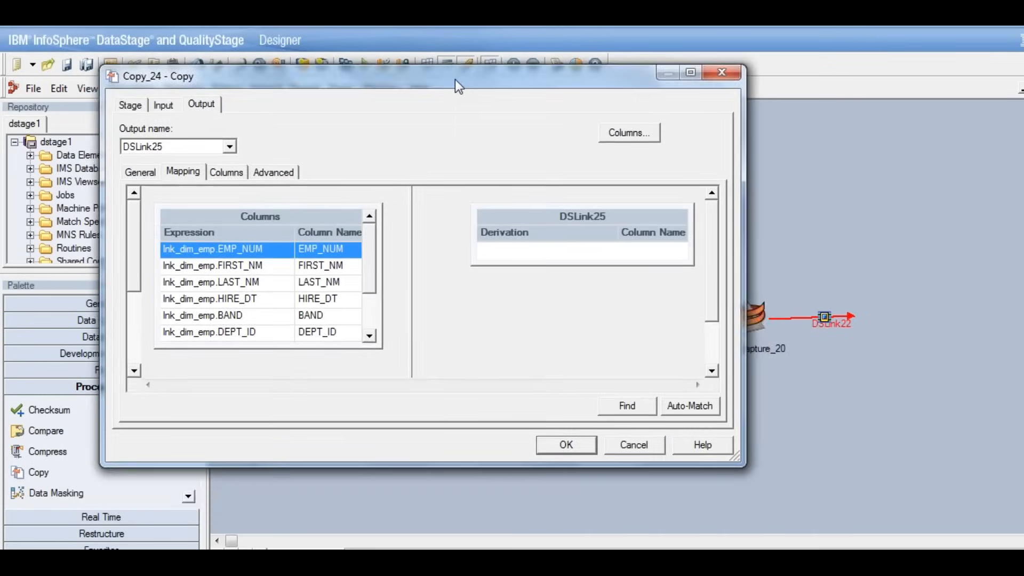
click(648, 444)
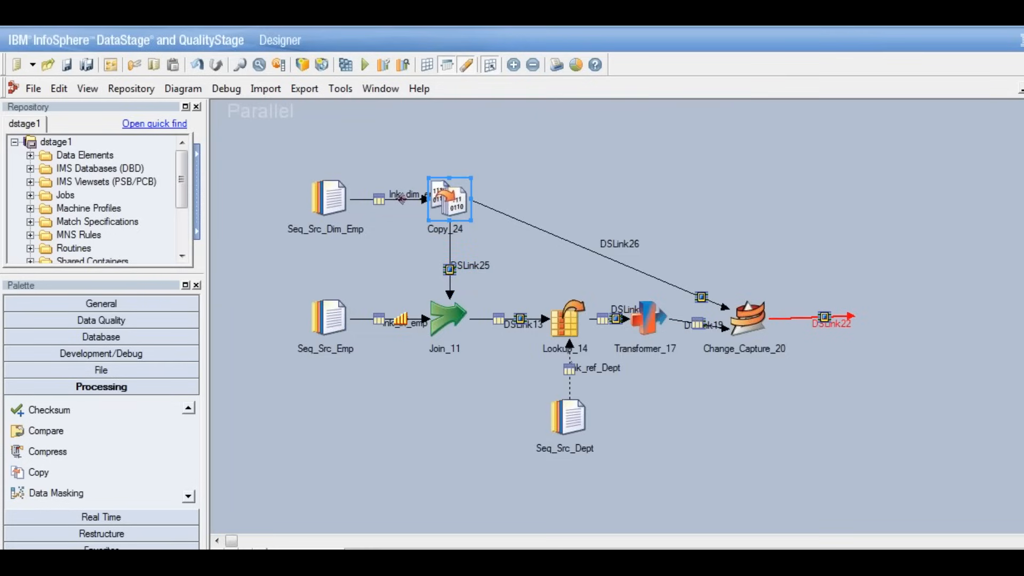
Map EMP_NUM and EMP_ID from lnk_dim_emp to the Copy stage's DSLink25 output.
double_click(450, 199)
click(193, 106)
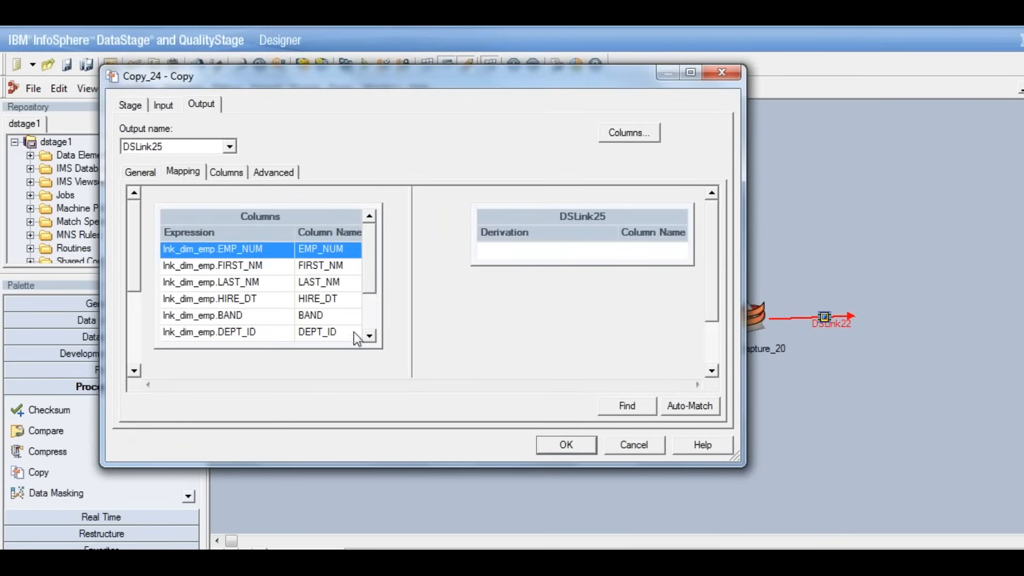
drag(345, 247, 528, 248)
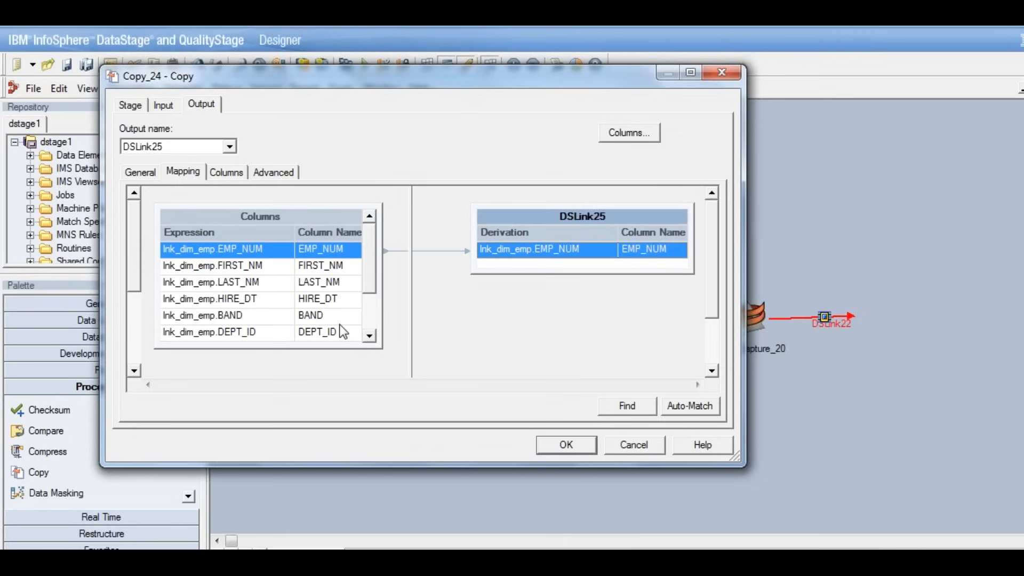
click(370, 336)
click(370, 335)
click(370, 335)
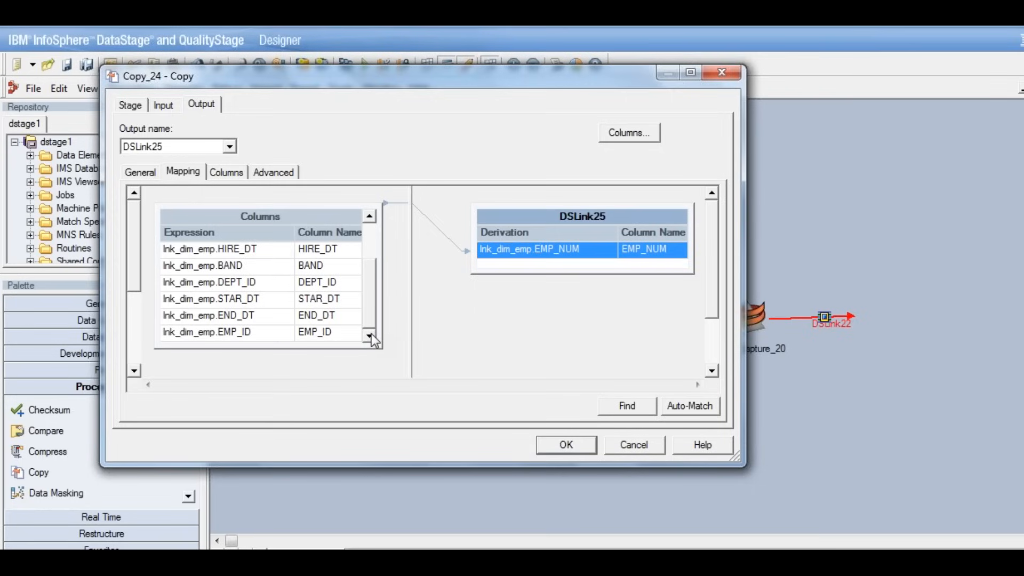
click(334, 317)
click(327, 332)
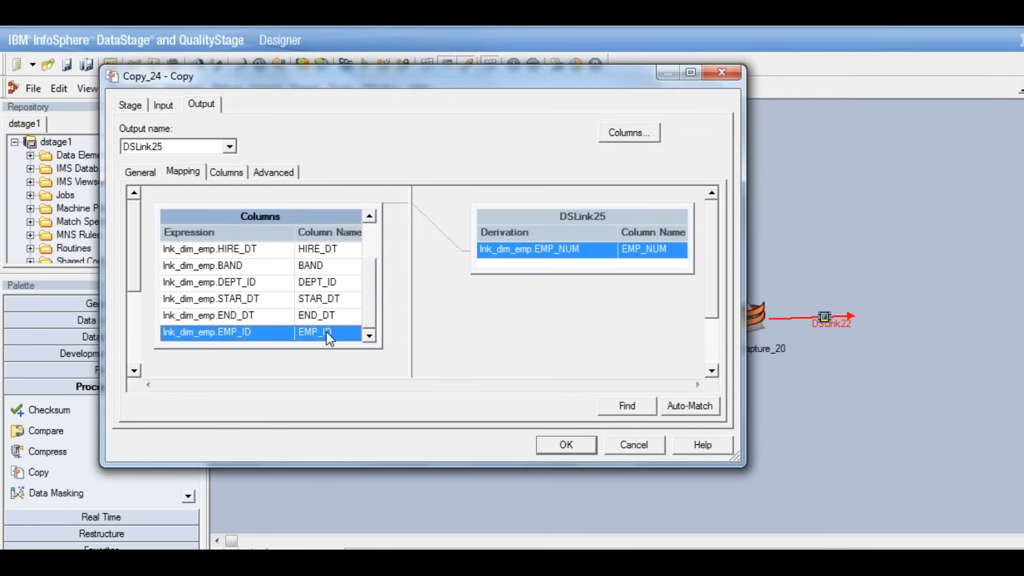
drag(326, 332, 650, 259)
Map all lnk_dim_emp columns, from EMP_NUM through EMP_ID, to the Copy stage's DSLink26 output.
click(229, 146)
click(177, 170)
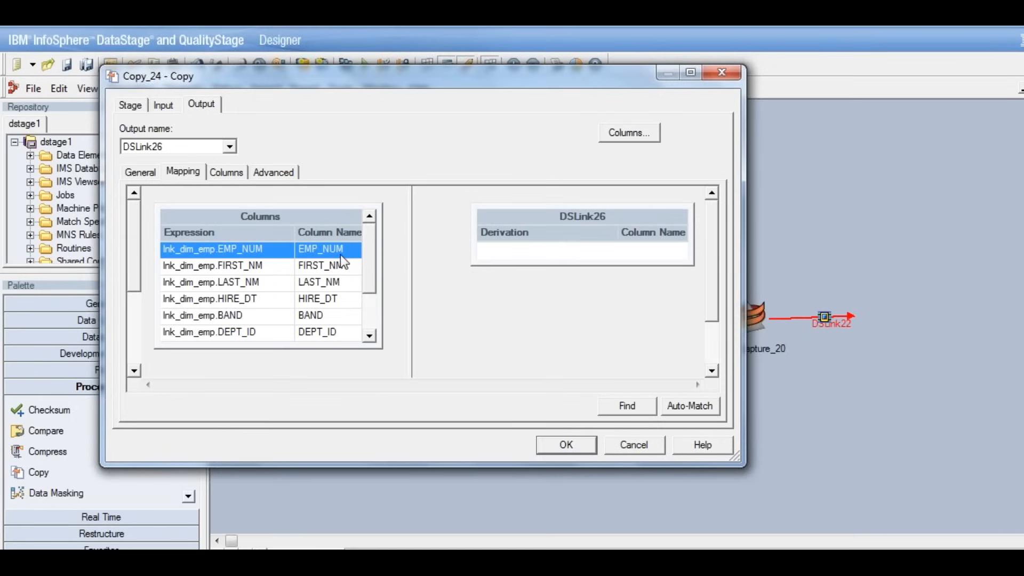
click(370, 336)
click(370, 336)
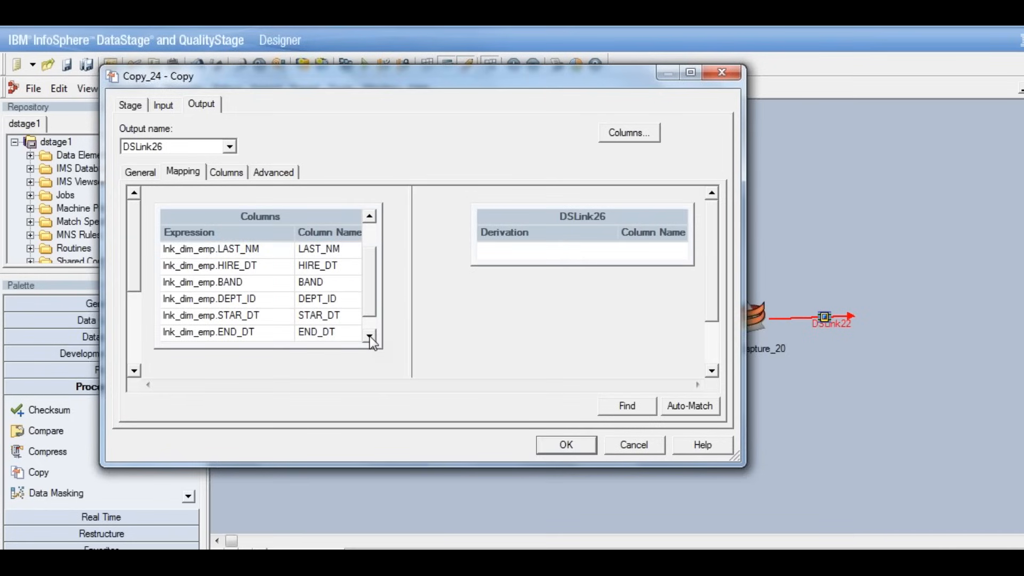
shift+click(348, 296)
drag(368, 285, 373, 244)
mouse_move(338, 237)
mouse_down()
mouse_move(504, 240)
mouse_move(513, 255)
mouse_up()
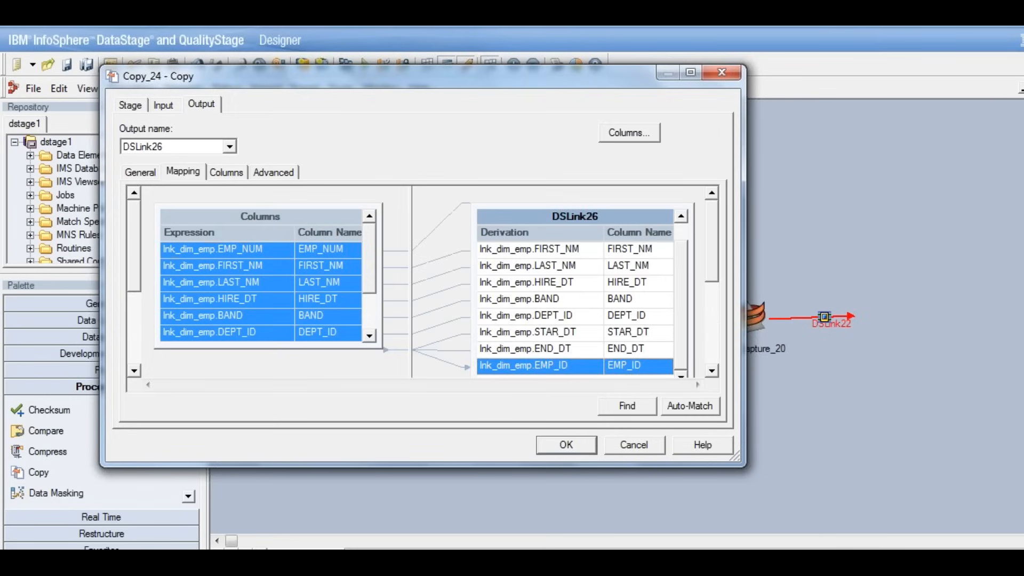
Delete the EMP_ID column from the DSLink26 output mapping and accept the Copy stage settings.
click(368, 335)
click(369, 336)
click(369, 335)
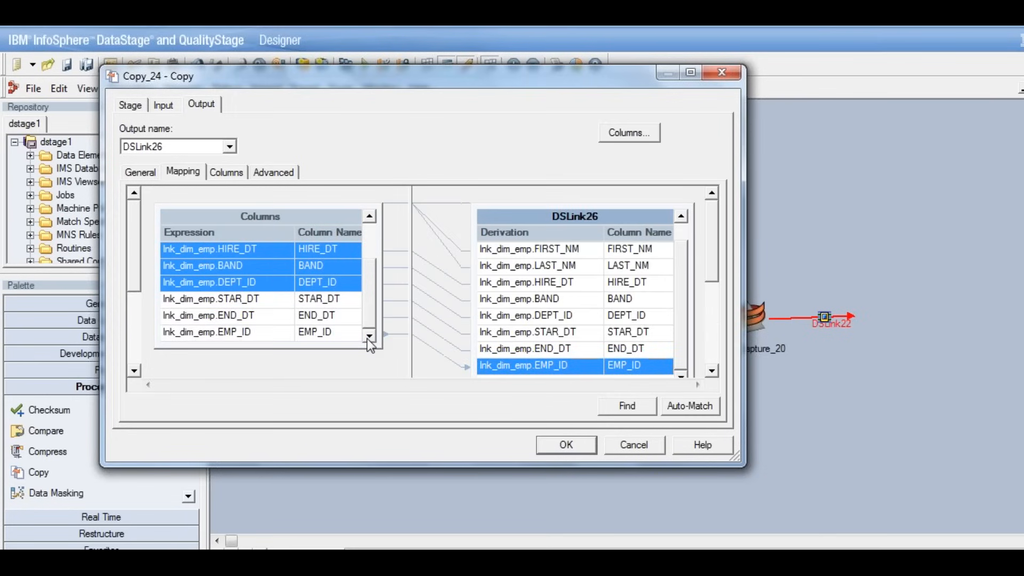
click(334, 335)
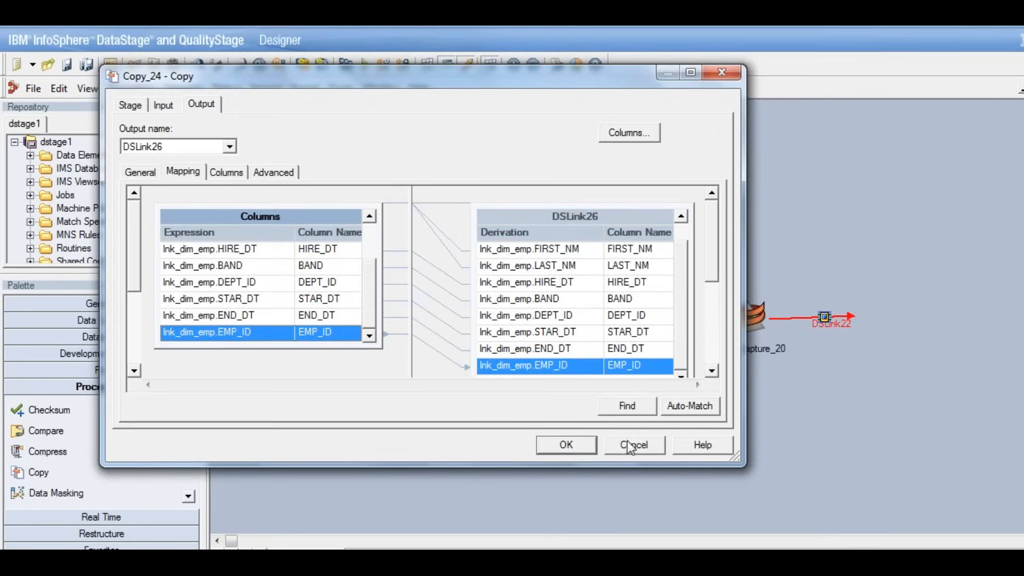
right_click(636, 366)
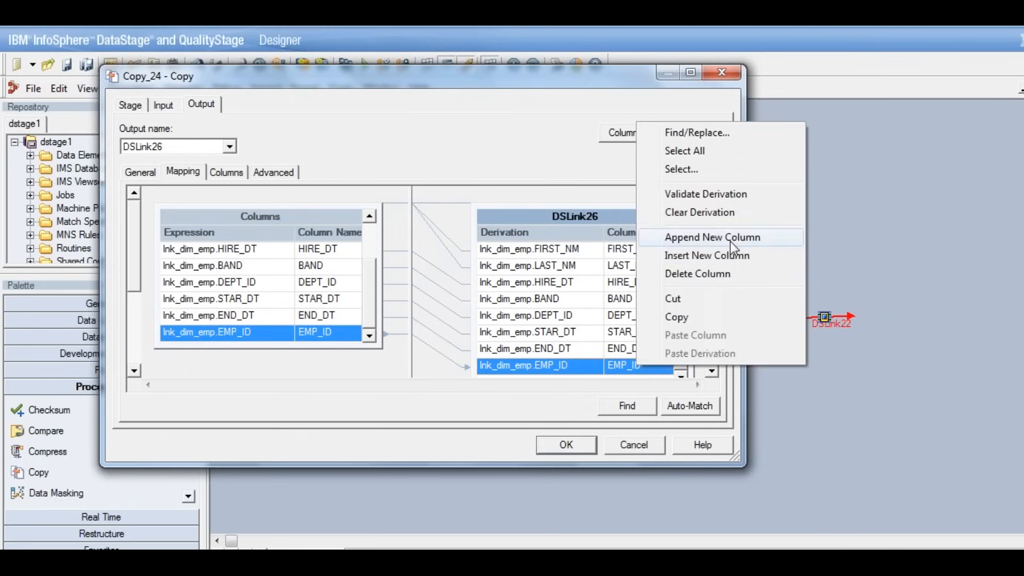
click(698, 273)
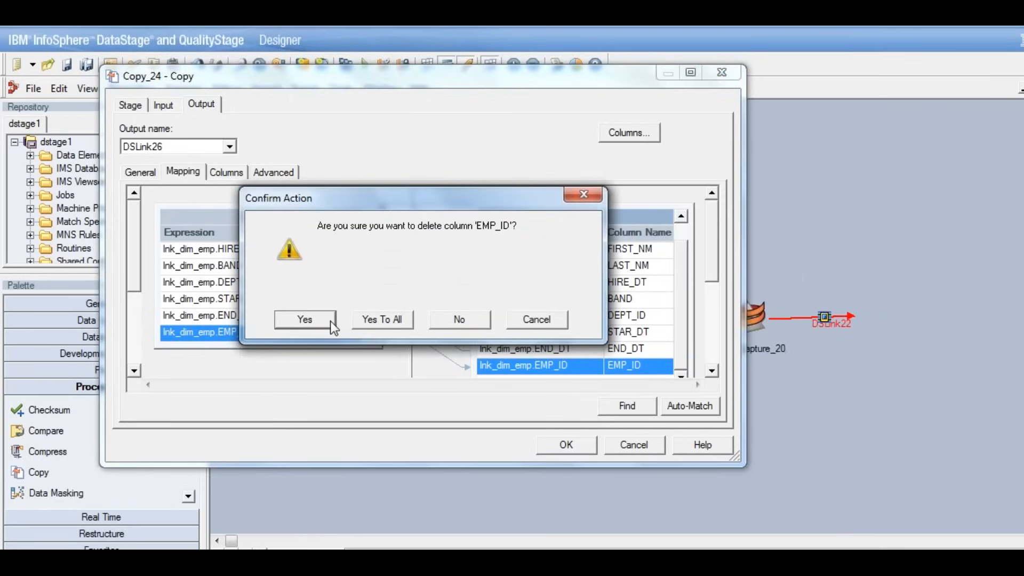
click(321, 321)
click(579, 442)
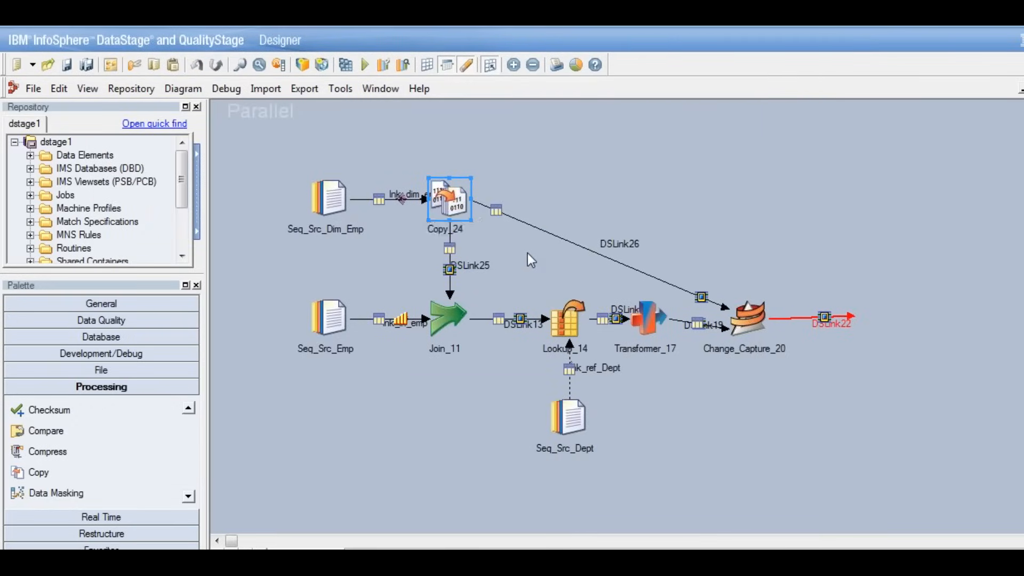
click(458, 311)
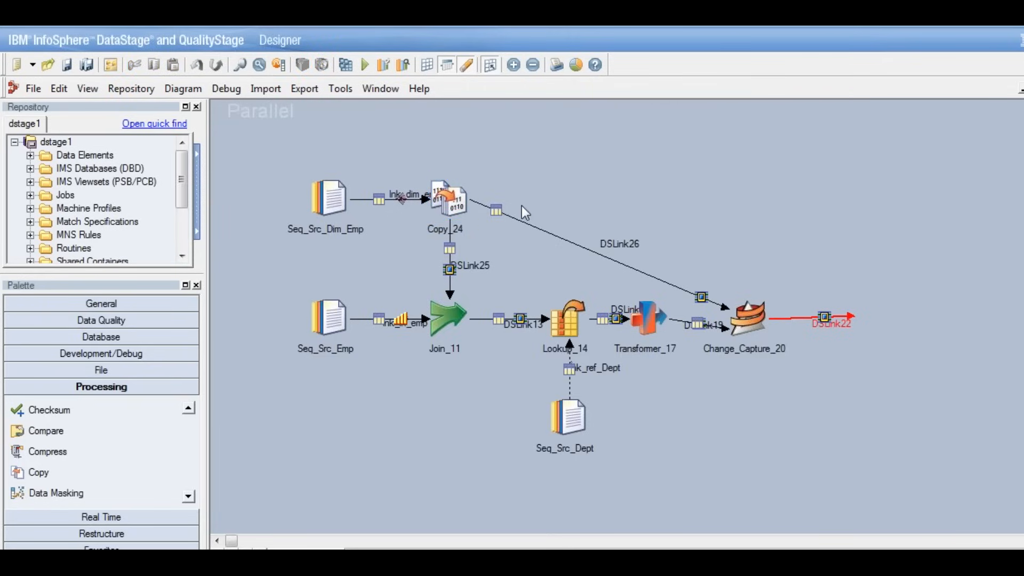
Set the Join stage's DSLink25 input to Hash partitioning on EMP_NUM with sorting performed, and accept the stage settings.
double_click(449, 317)
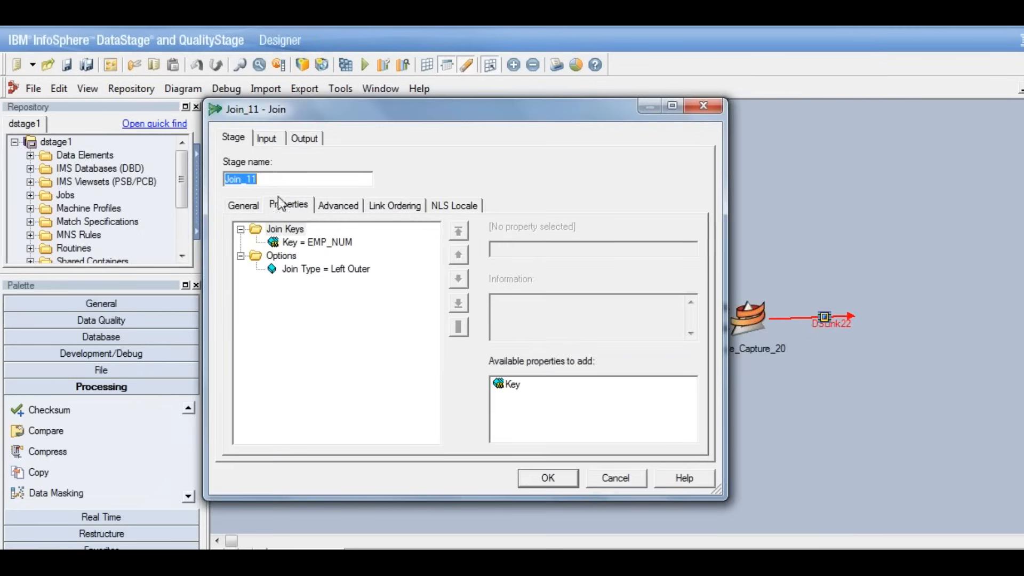
click(268, 139)
click(332, 181)
click(283, 205)
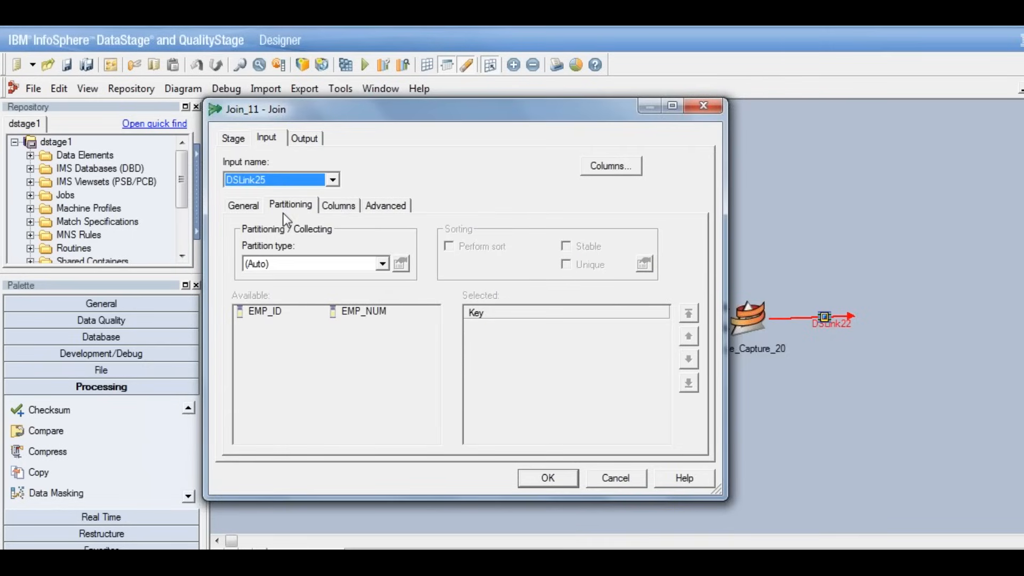
click(382, 263)
click(266, 314)
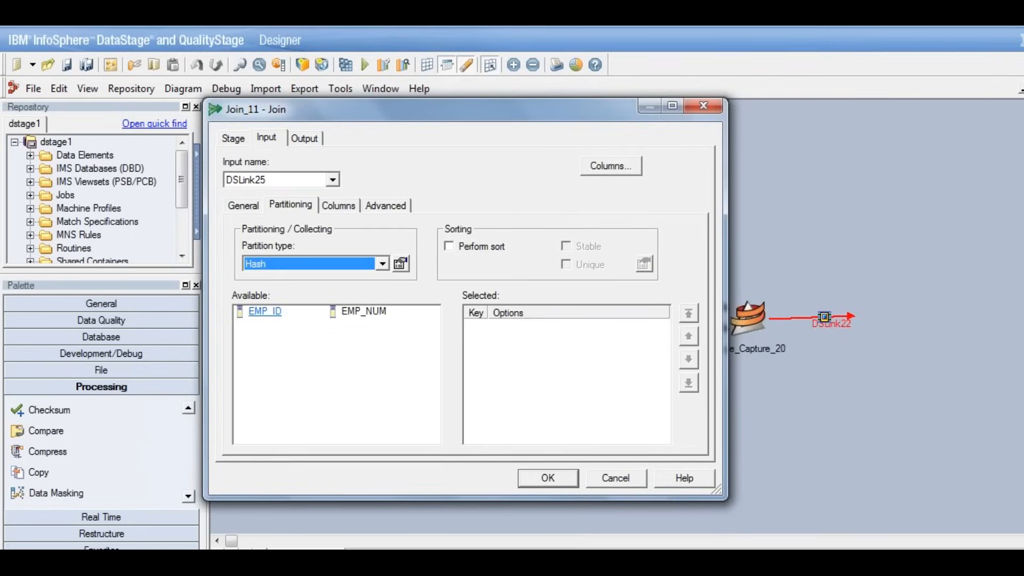
click(363, 313)
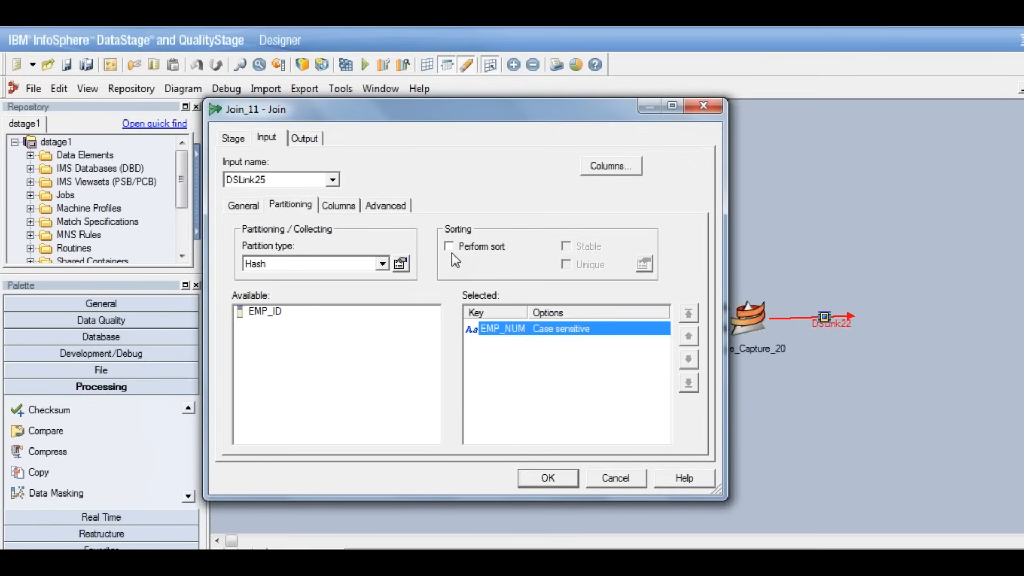
click(449, 246)
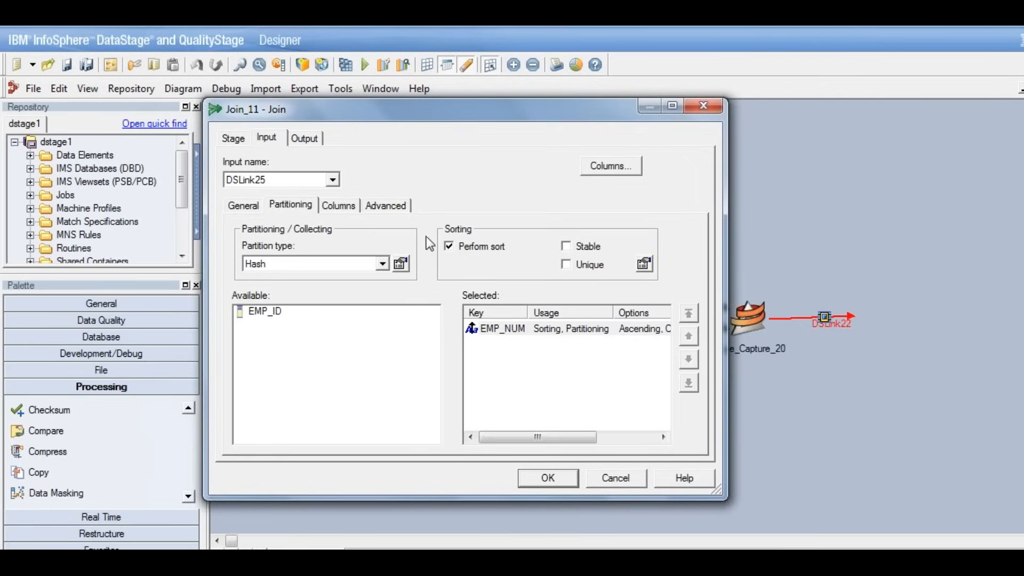
click(548, 478)
key(Escape)
Choose EMP_NUM as the change key in the Change Capture stage's properties.
click(745, 317)
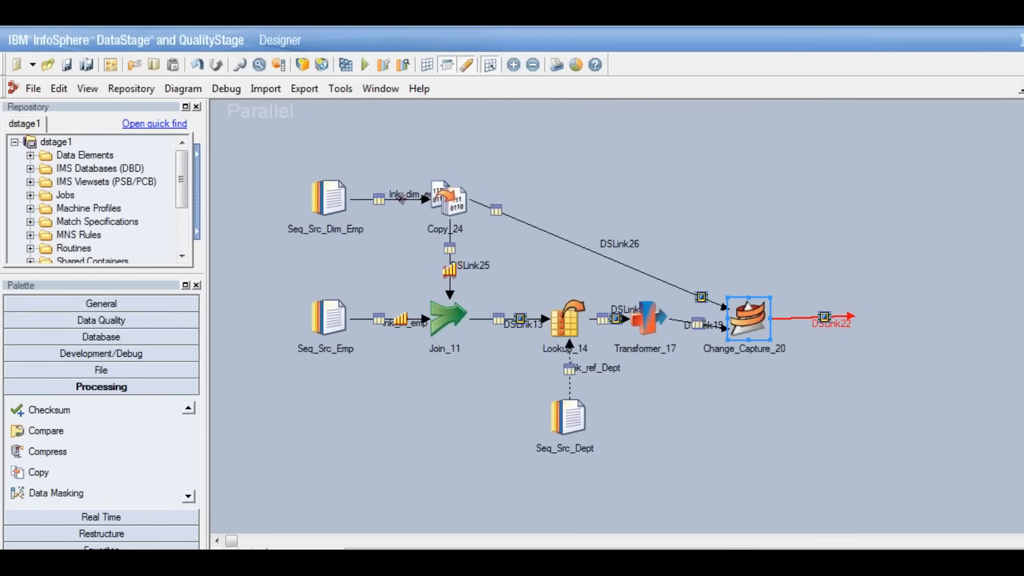
double_click(746, 318)
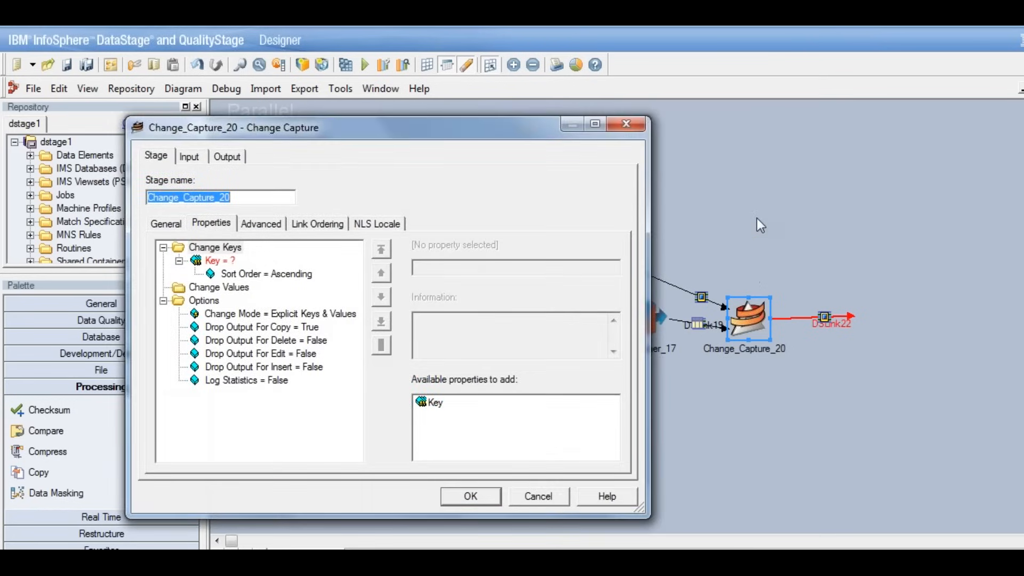
drag(385, 128, 443, 125)
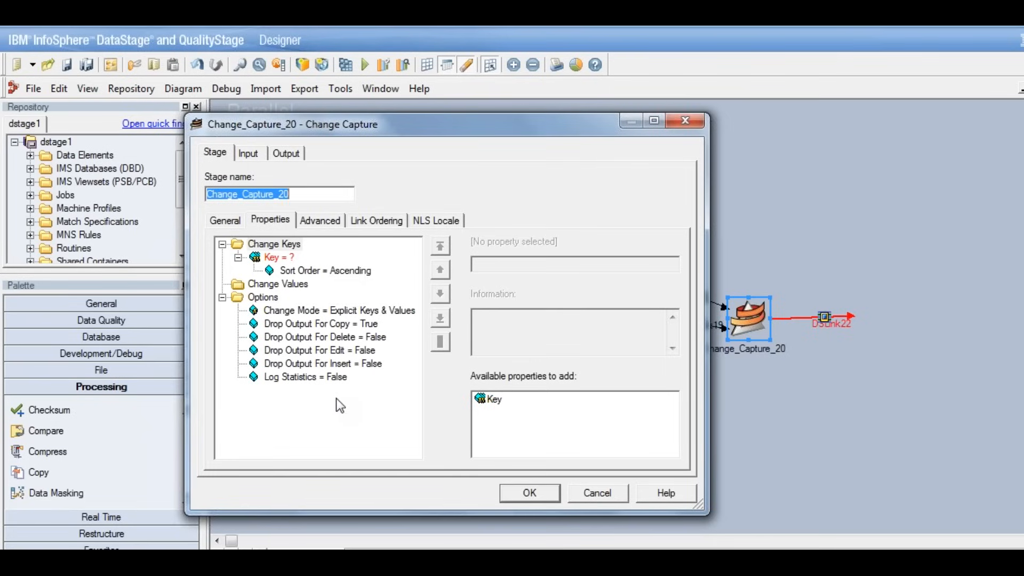
click(276, 257)
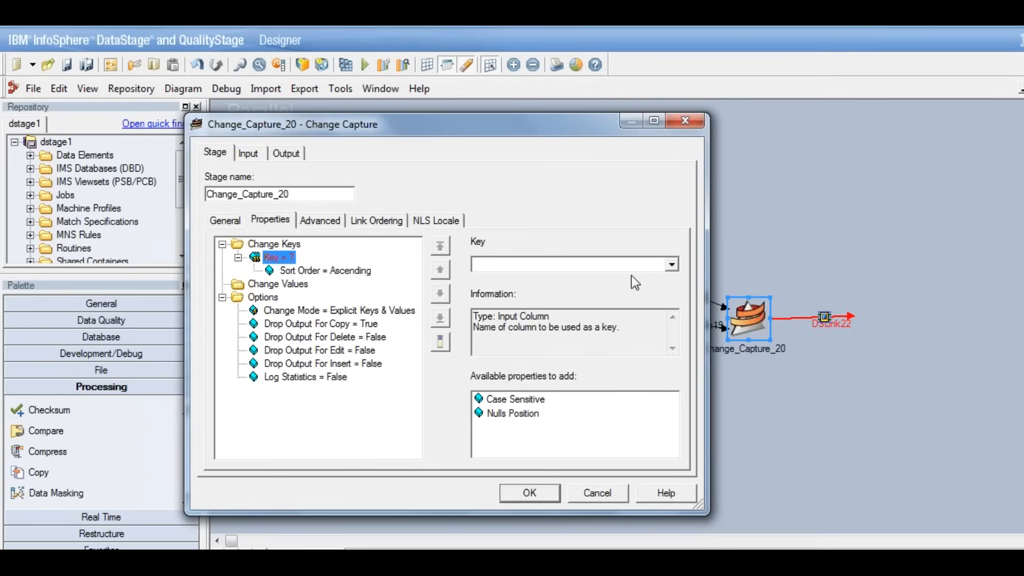
click(671, 265)
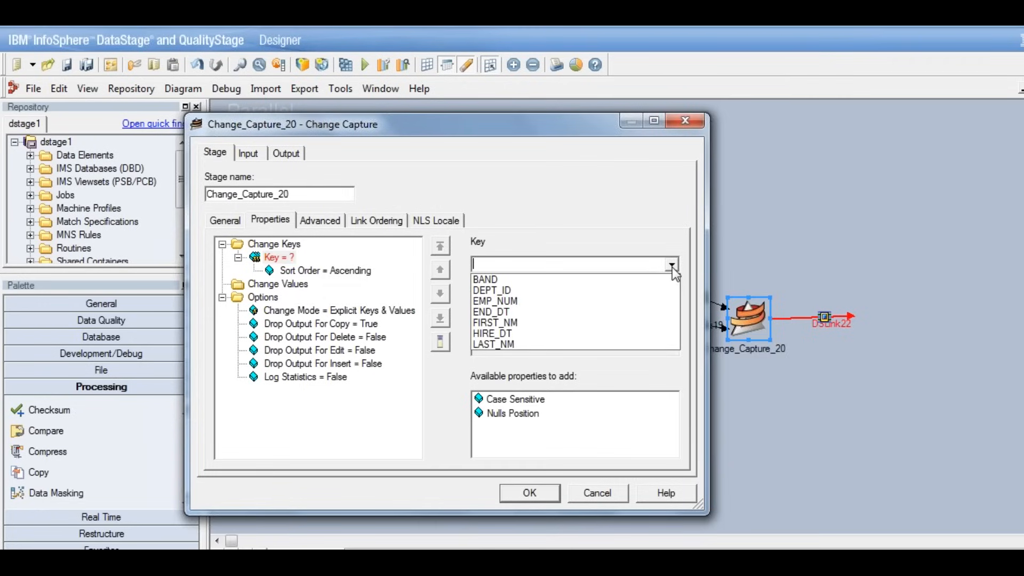
click(532, 299)
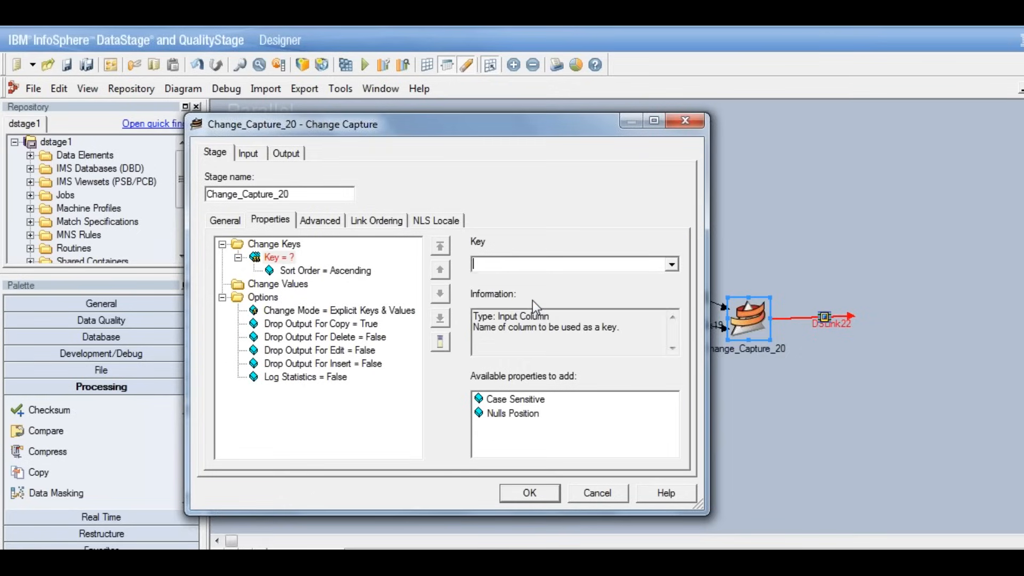
click(292, 245)
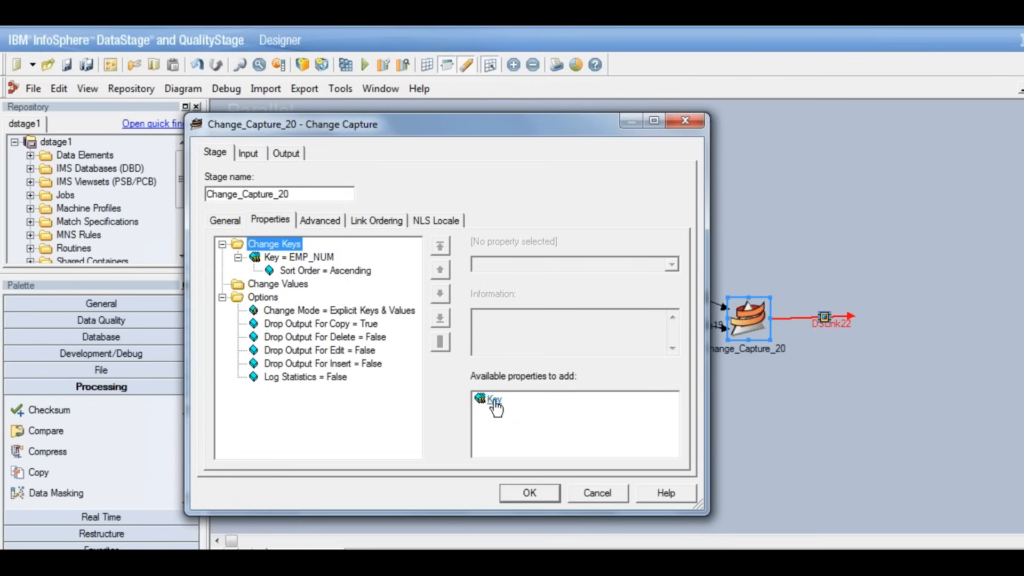
click(302, 270)
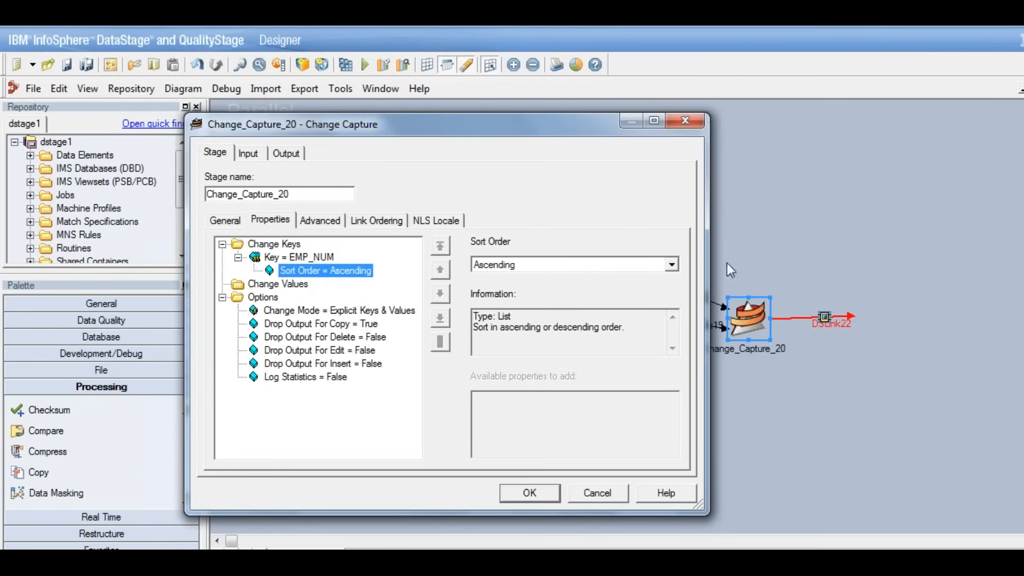
click(294, 245)
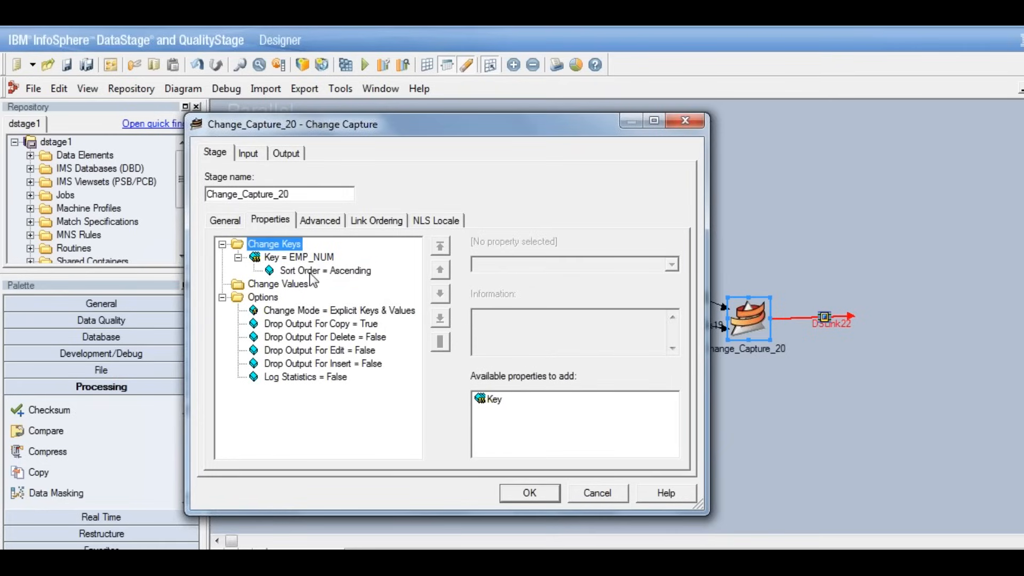
click(292, 256)
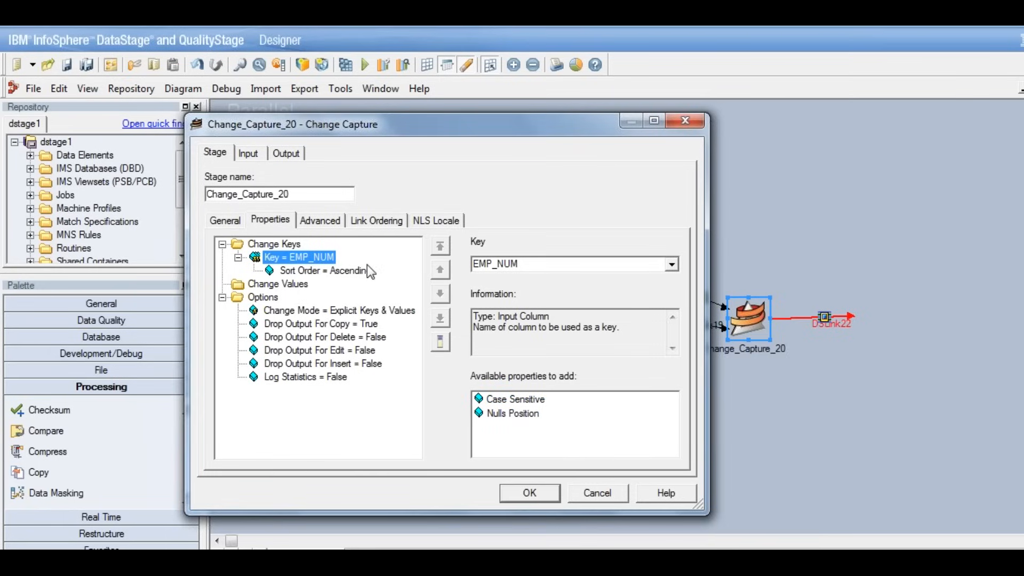
Add a change value to the Change Capture stage and assign the BAND column to it.
click(268, 283)
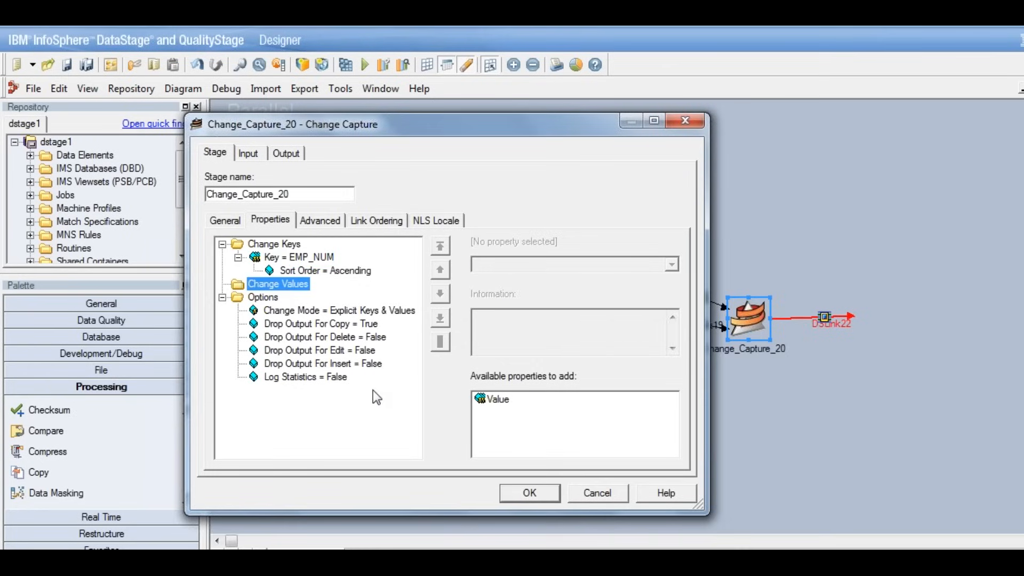
click(334, 309)
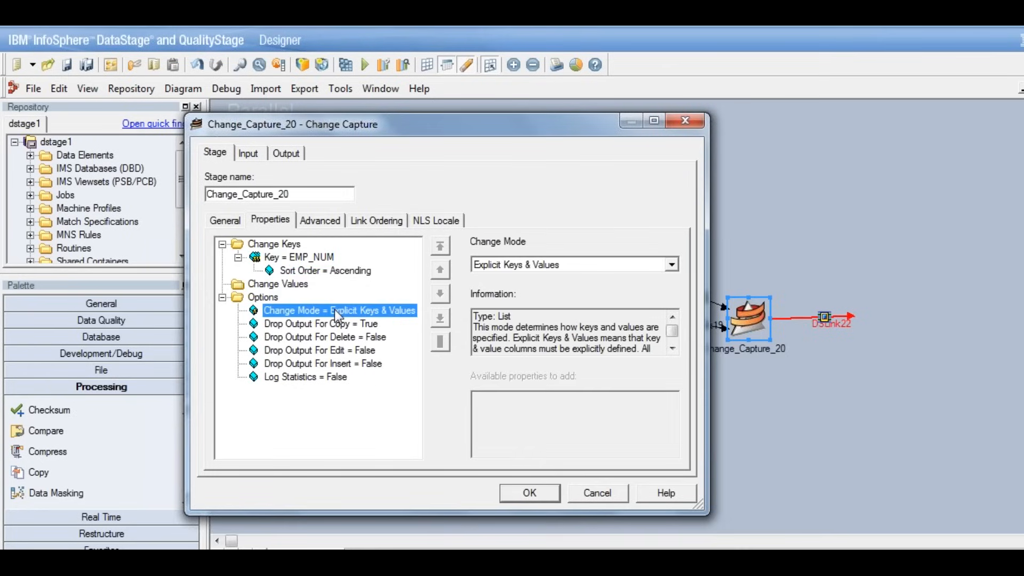
click(294, 284)
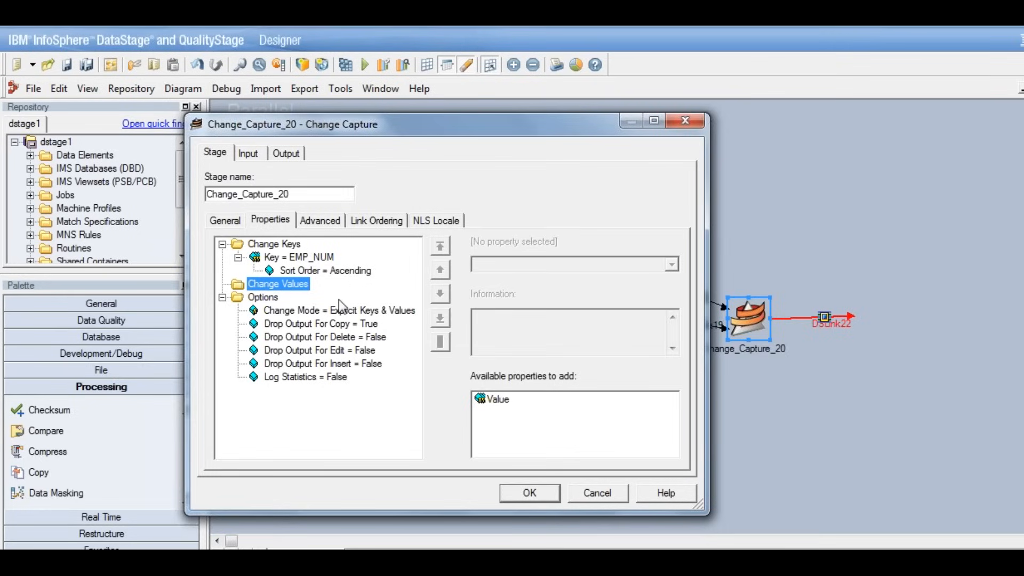
click(497, 401)
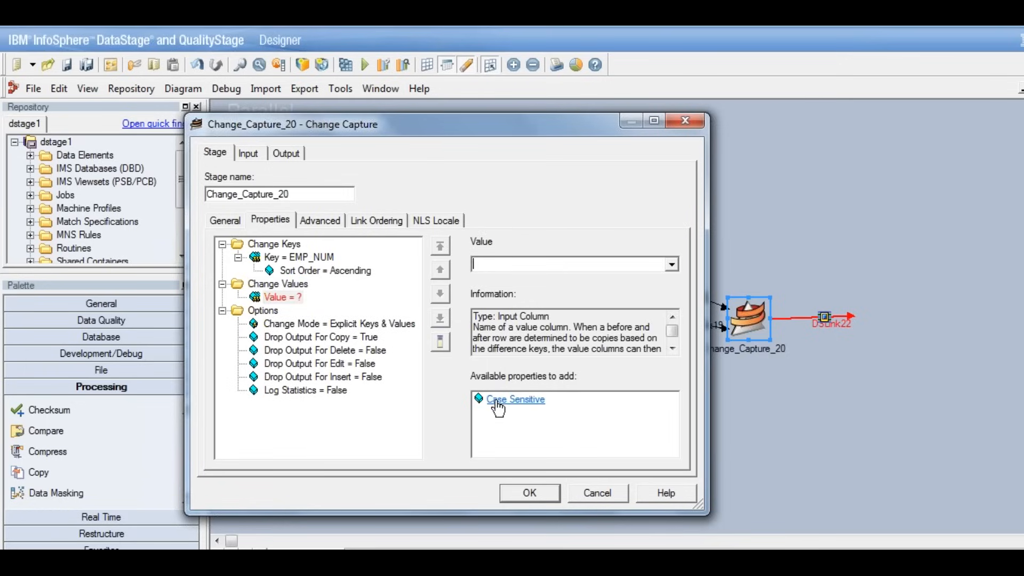
click(671, 264)
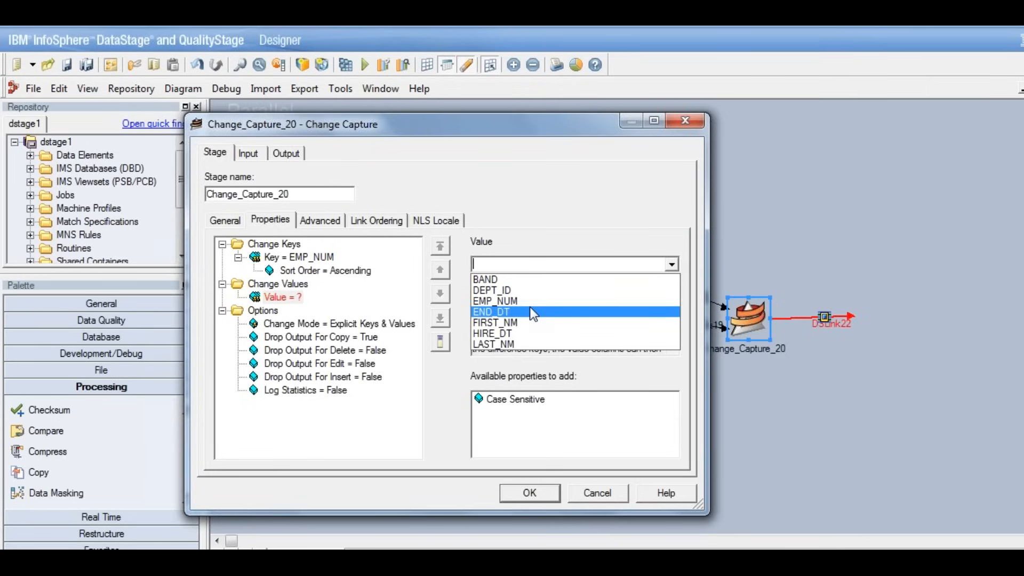
click(504, 280)
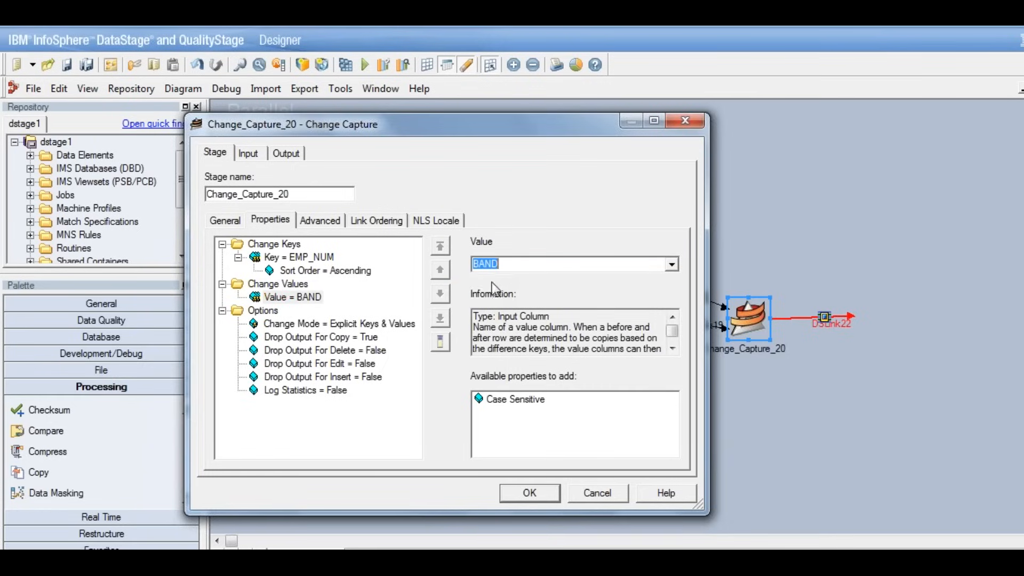
Add a second change value to the Change Capture stage using the DEPT_ID column.
click(294, 282)
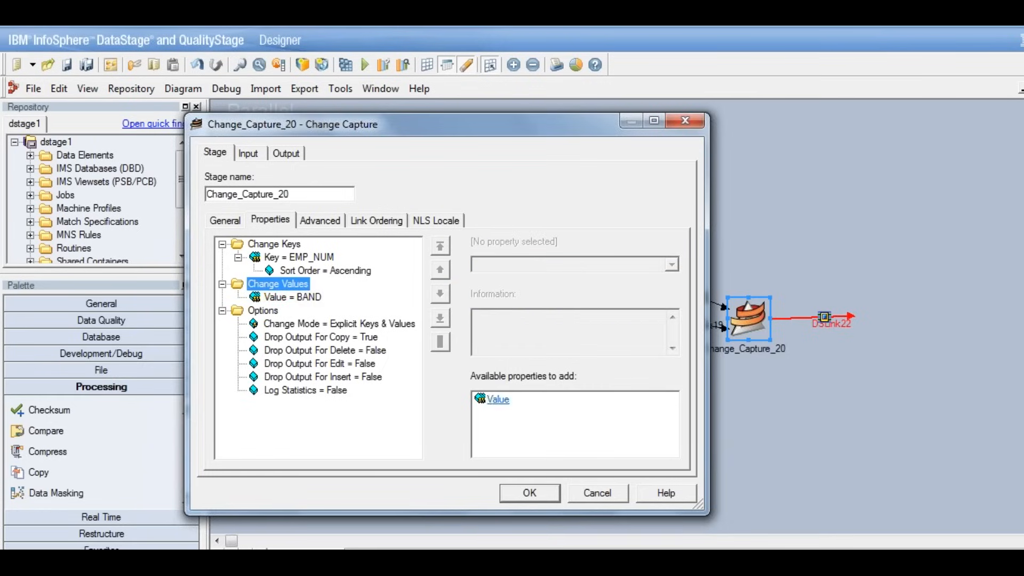
click(495, 400)
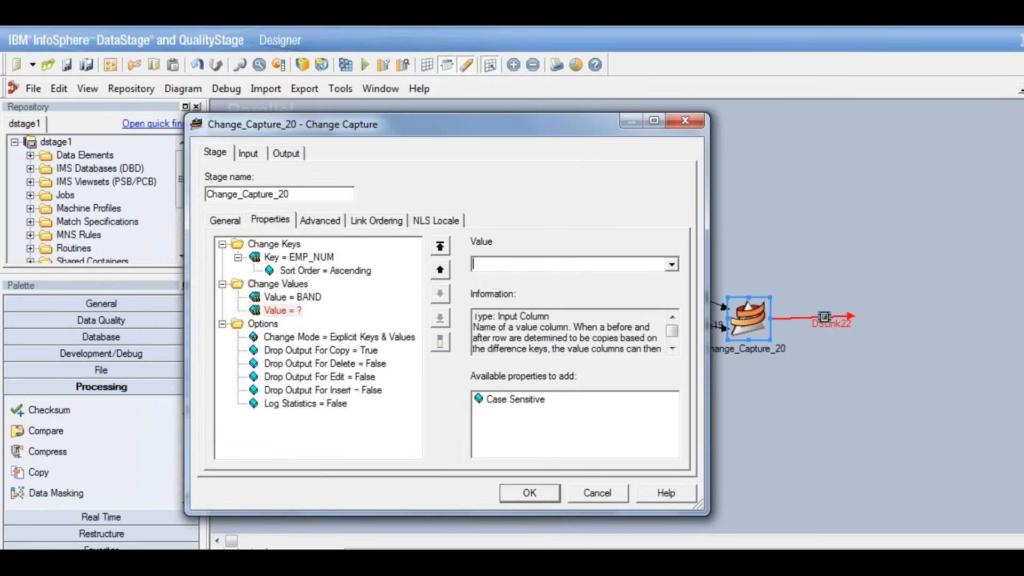
click(672, 265)
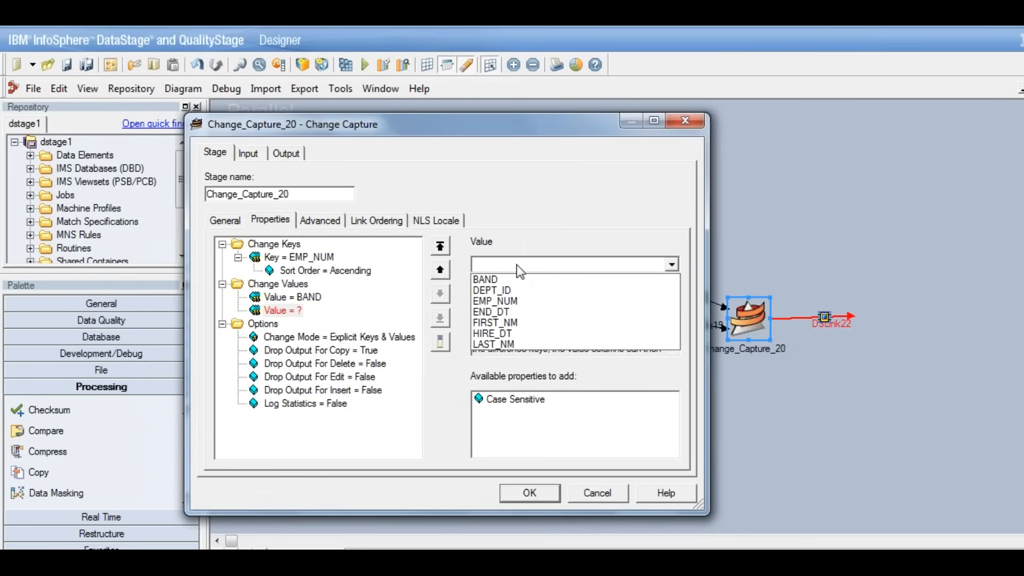
click(482, 290)
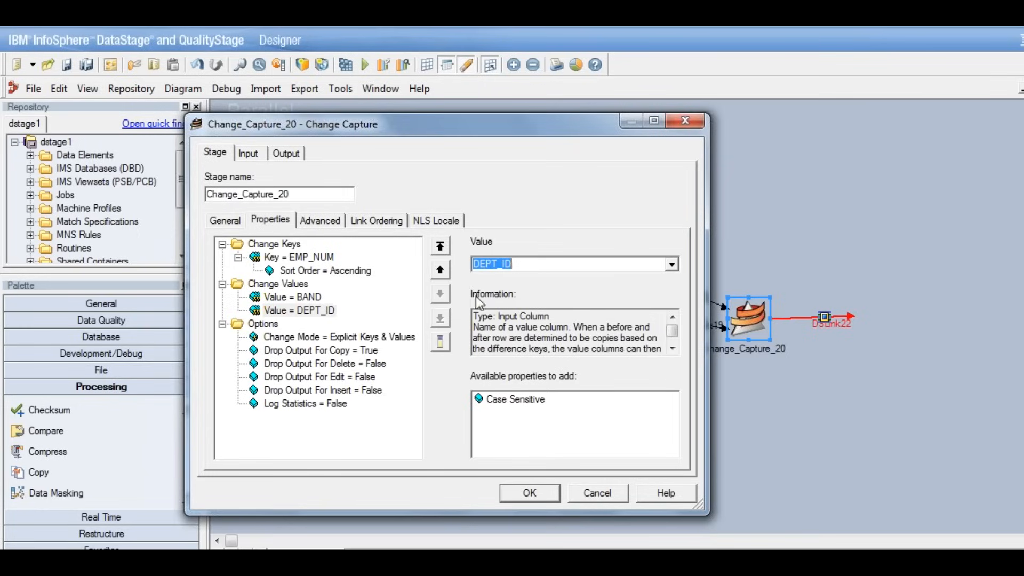
click(285, 296)
click(288, 312)
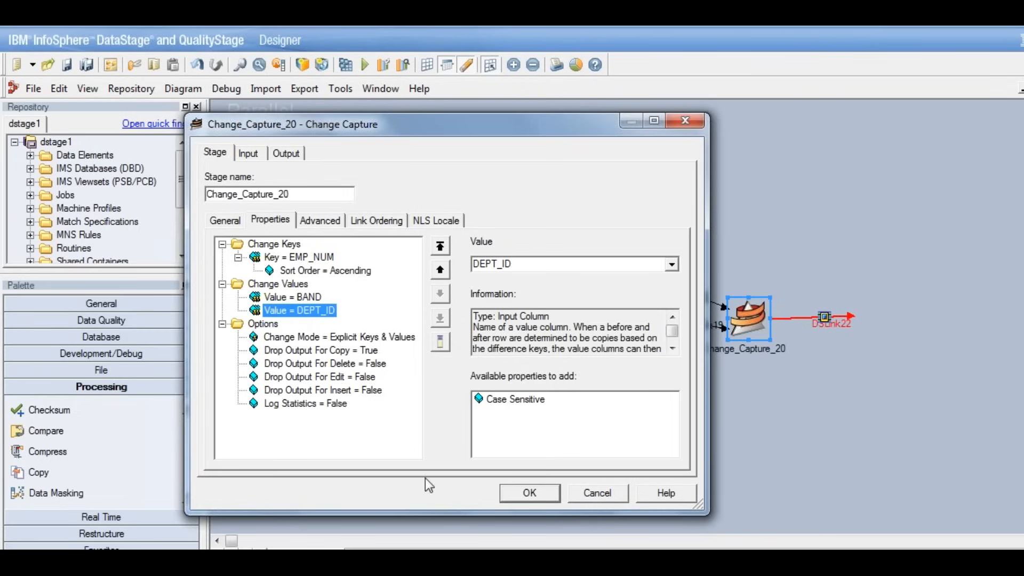
Review the Change Mode option and the available choices for Drop Output For Copy.
click(294, 338)
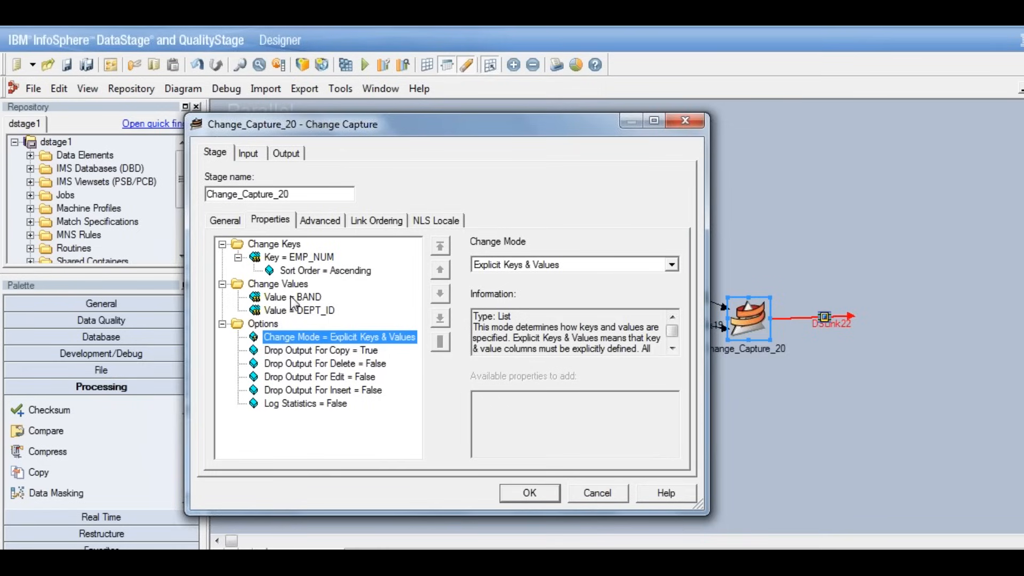
click(322, 353)
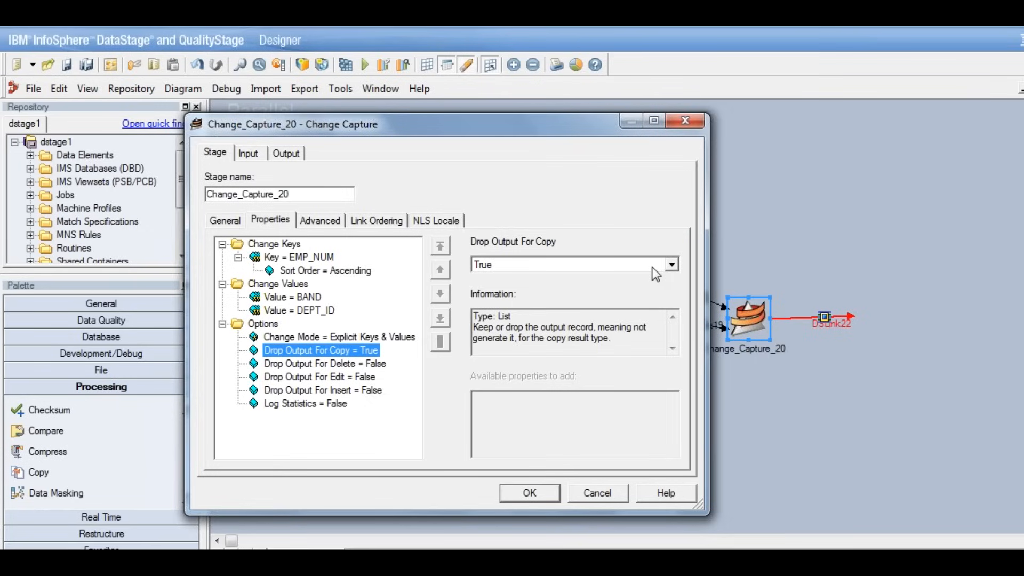
click(672, 264)
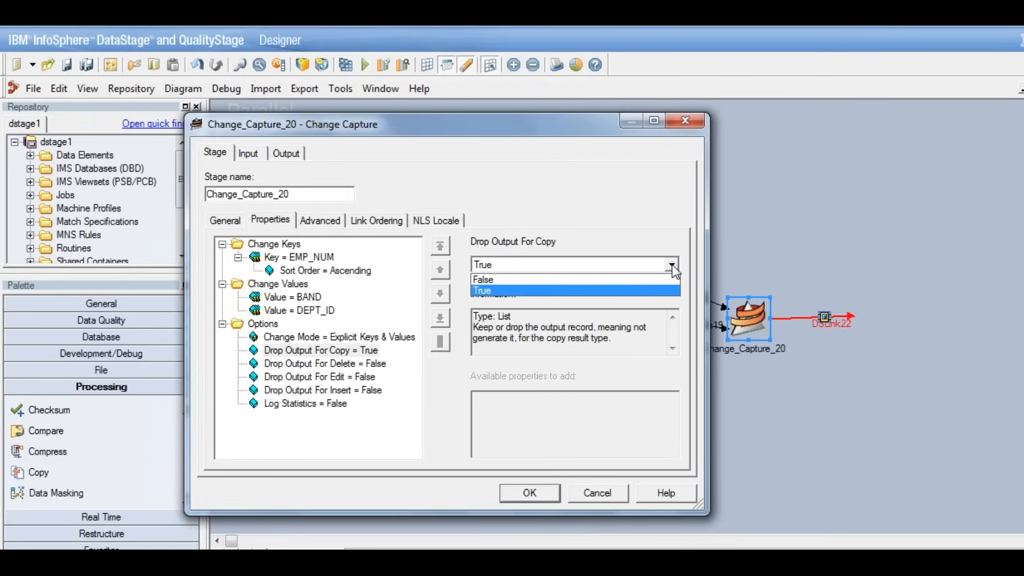
click(671, 265)
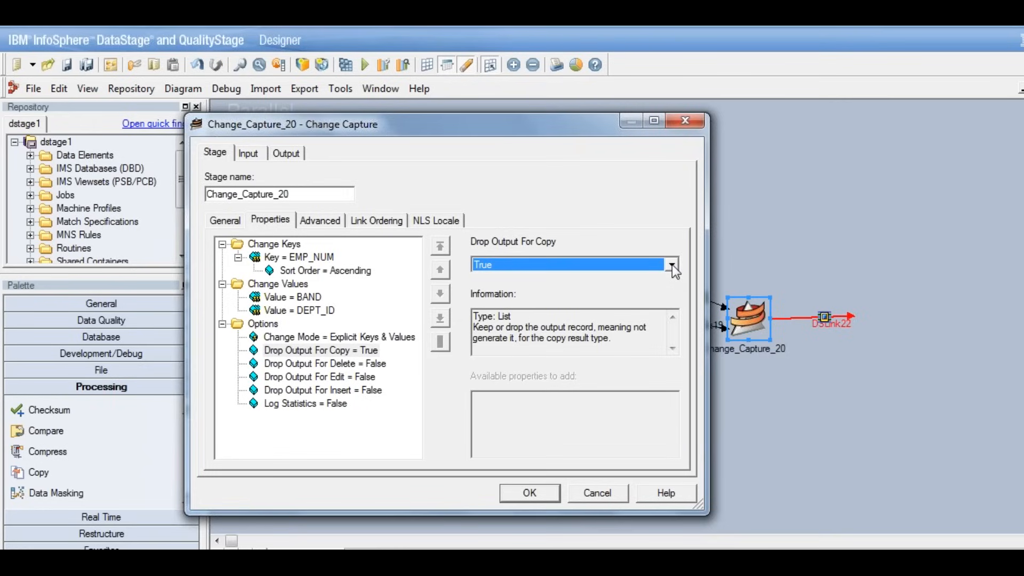
click(362, 353)
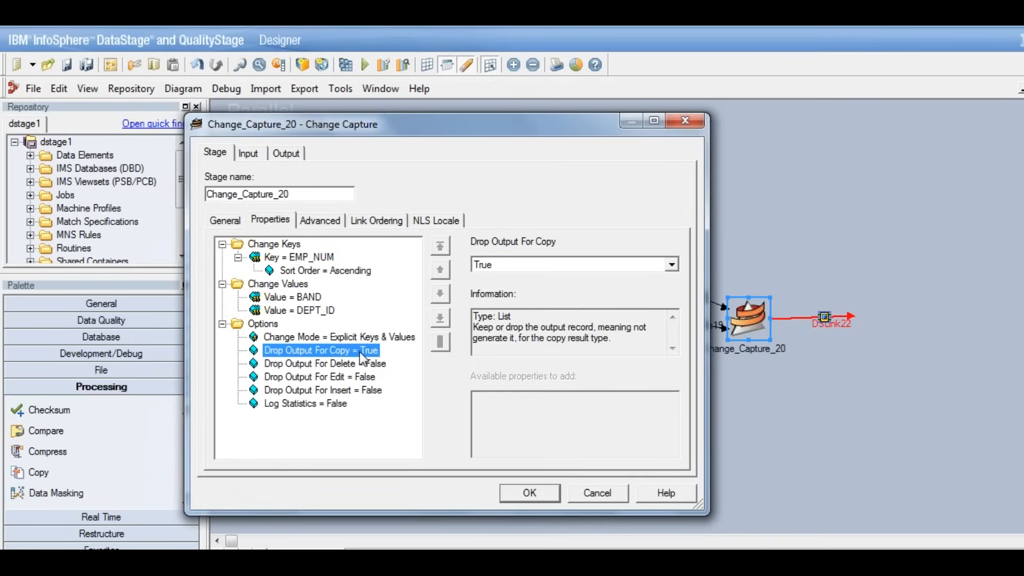
Try True for the Drop Output For Delete option, and return it to False.
click(330, 365)
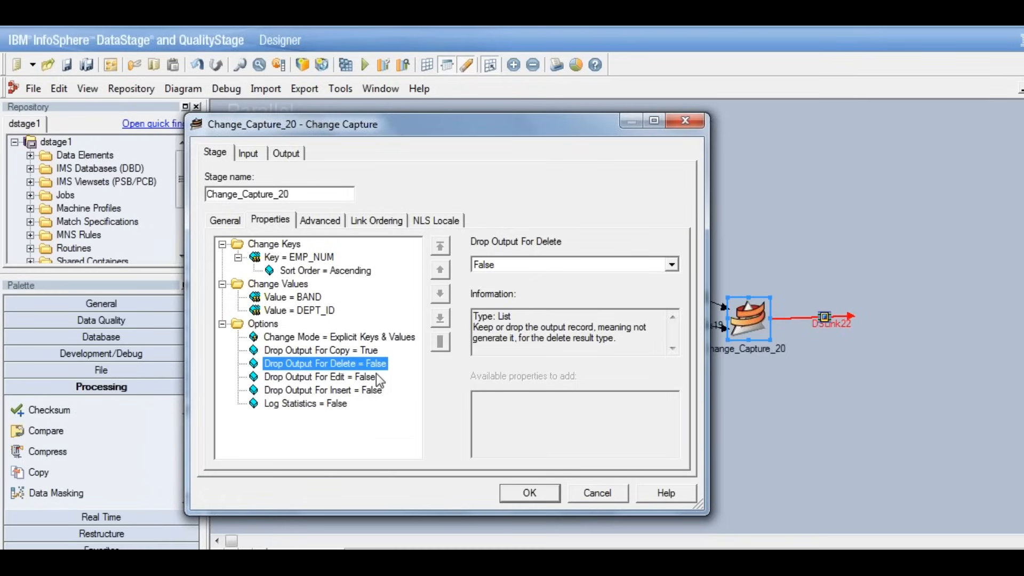
click(671, 266)
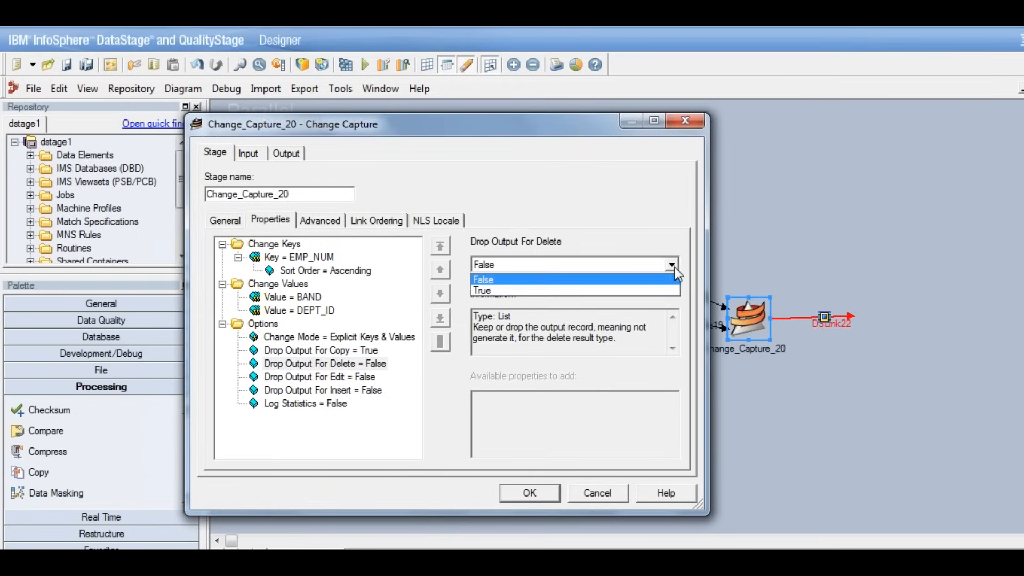
click(497, 289)
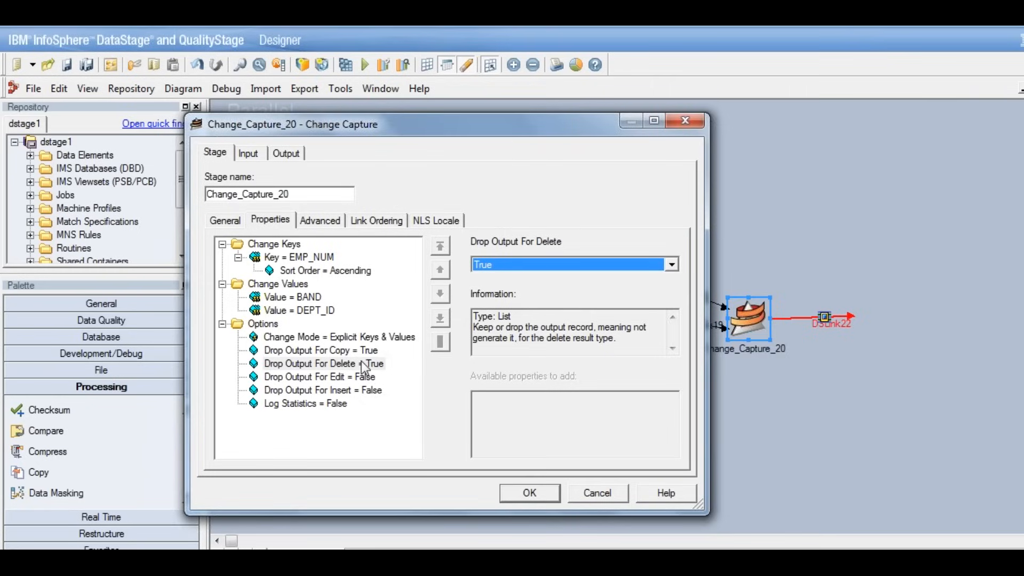
click(672, 265)
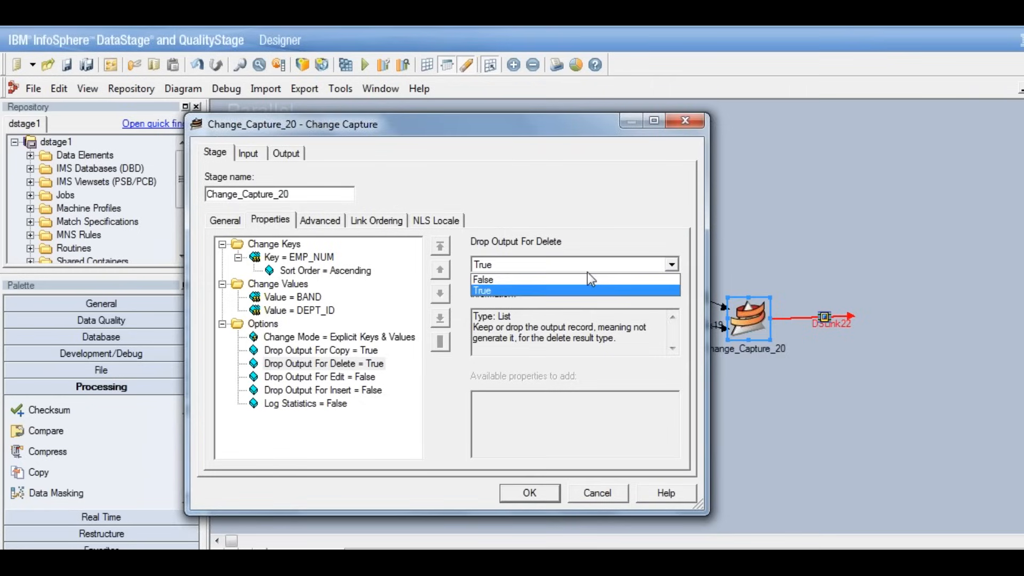
click(495, 280)
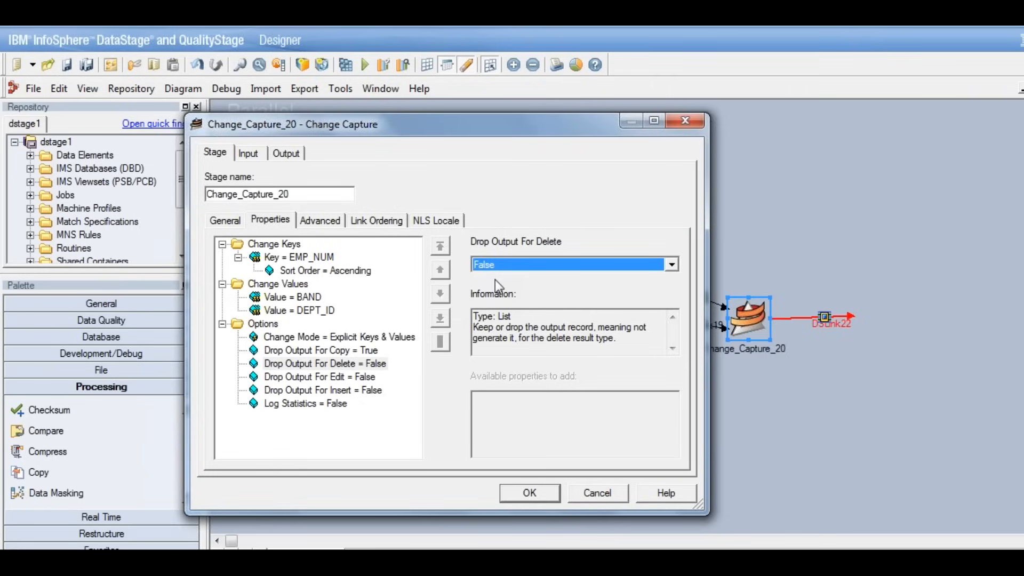
Review the Drop Output For Edit and Drop Output For Insert options and the column mapping of output link DSLink22.
click(312, 376)
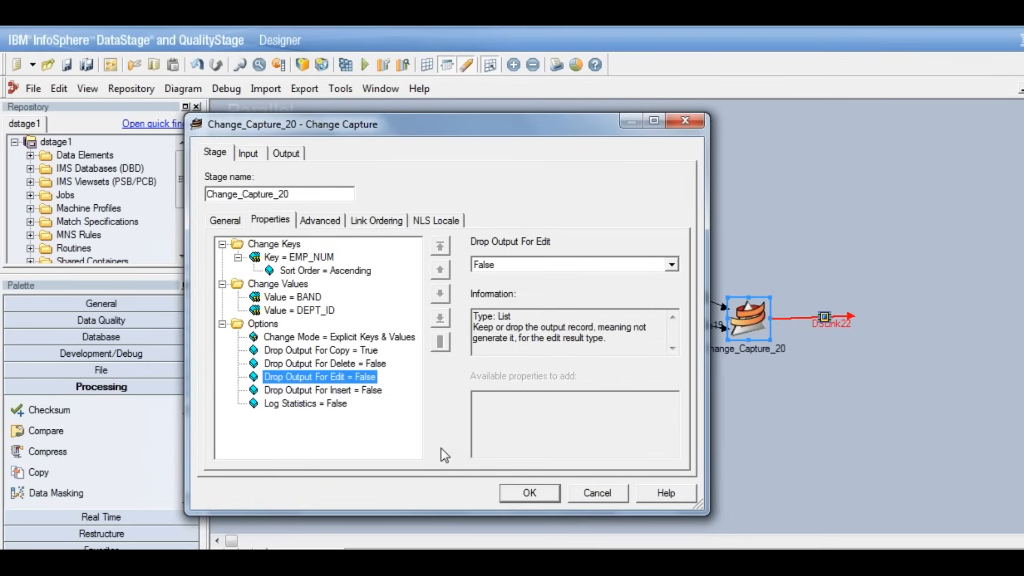
click(335, 391)
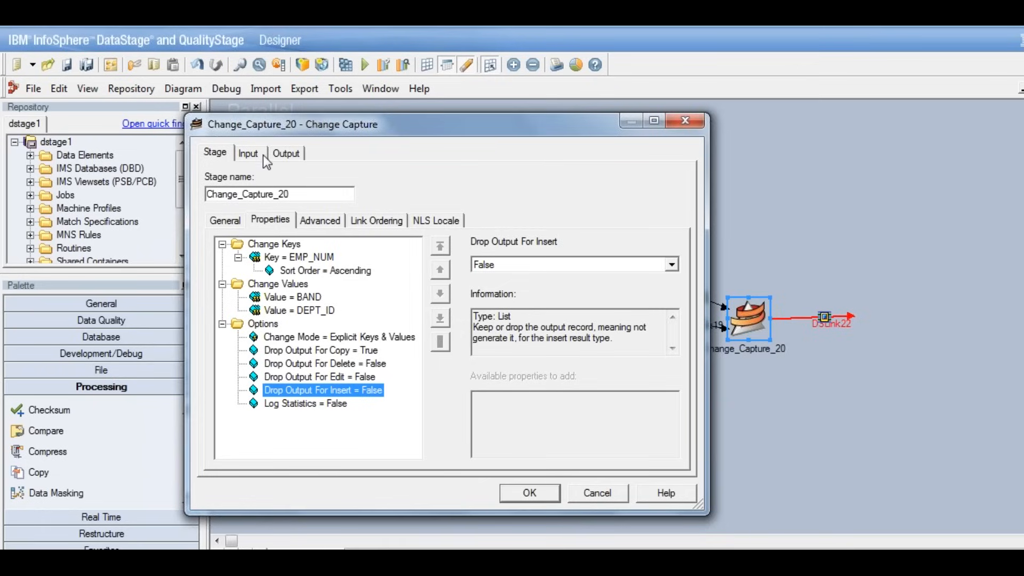
click(282, 156)
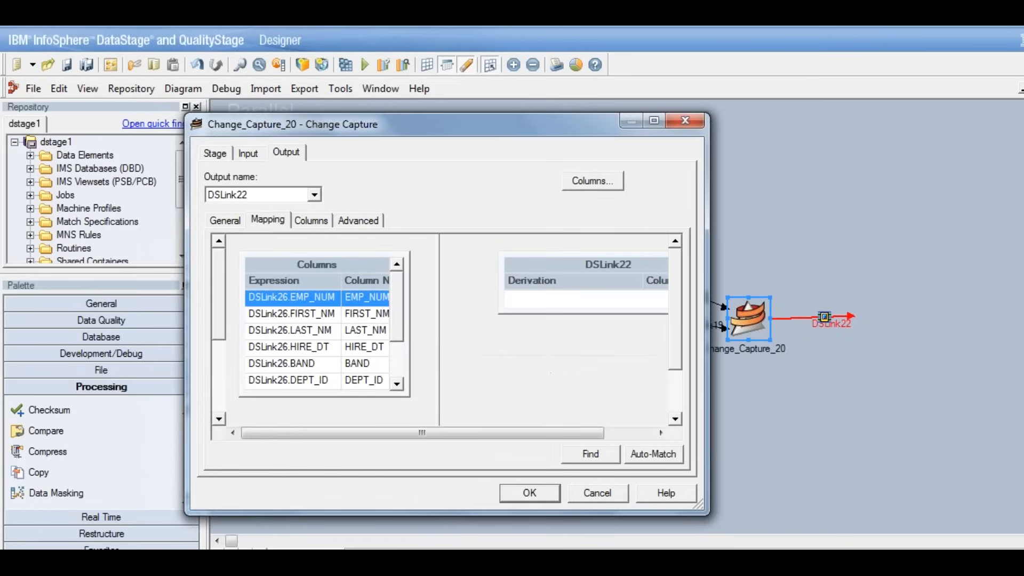
Set input link DSLink19 to Hash partitioning with sorting enabled, using EMP_NUM as the key.
click(247, 157)
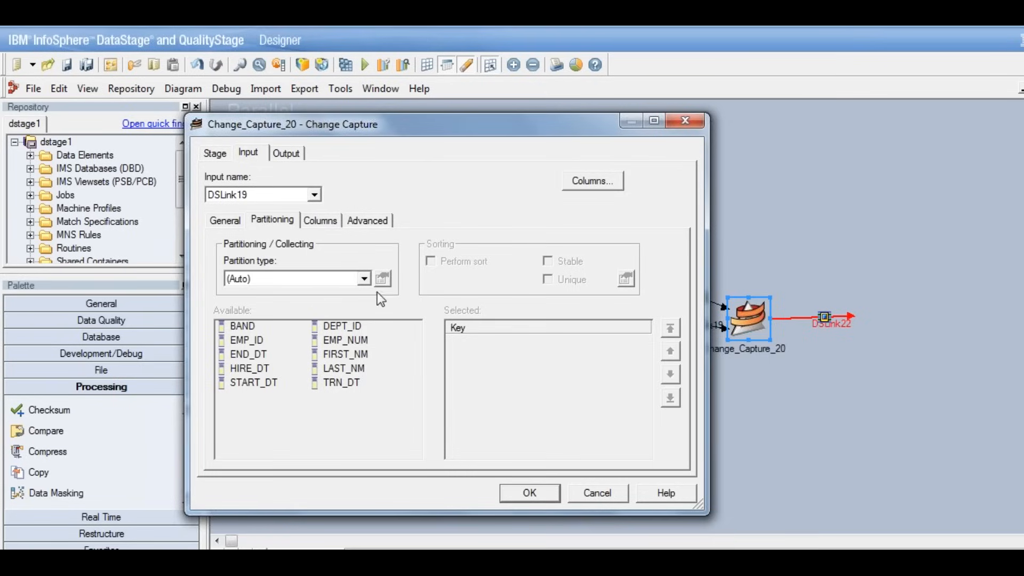
click(364, 279)
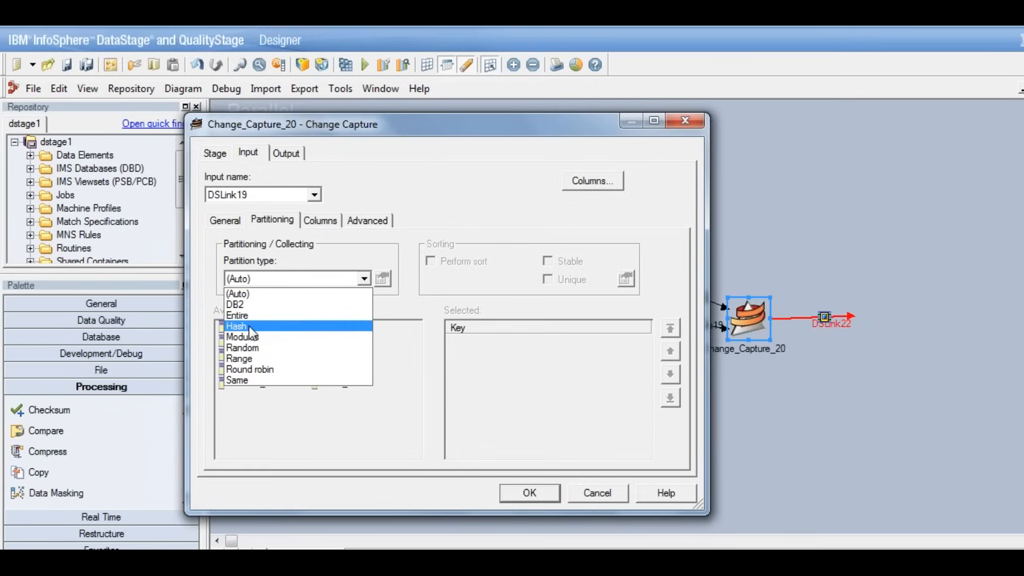
click(251, 326)
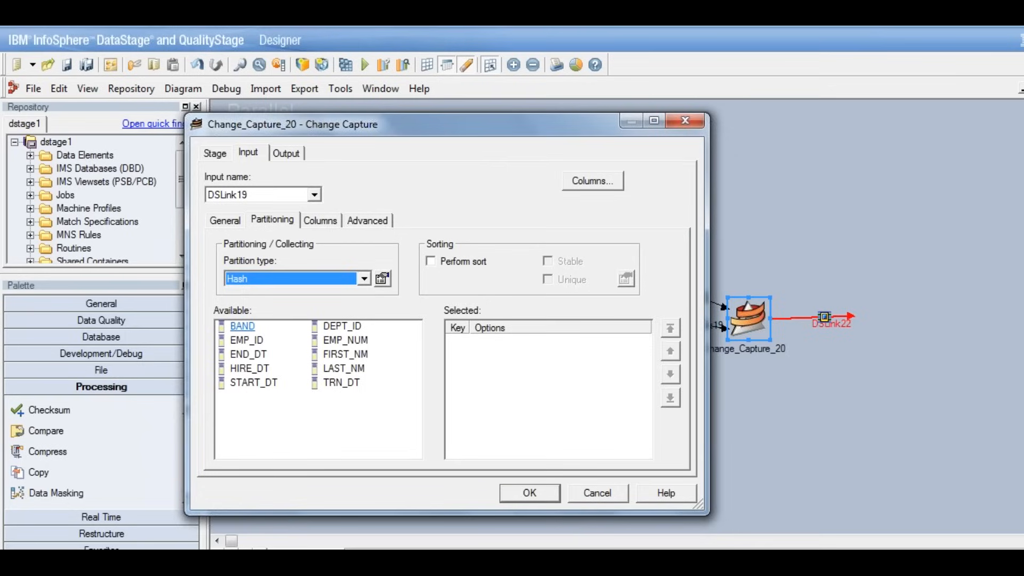
click(429, 264)
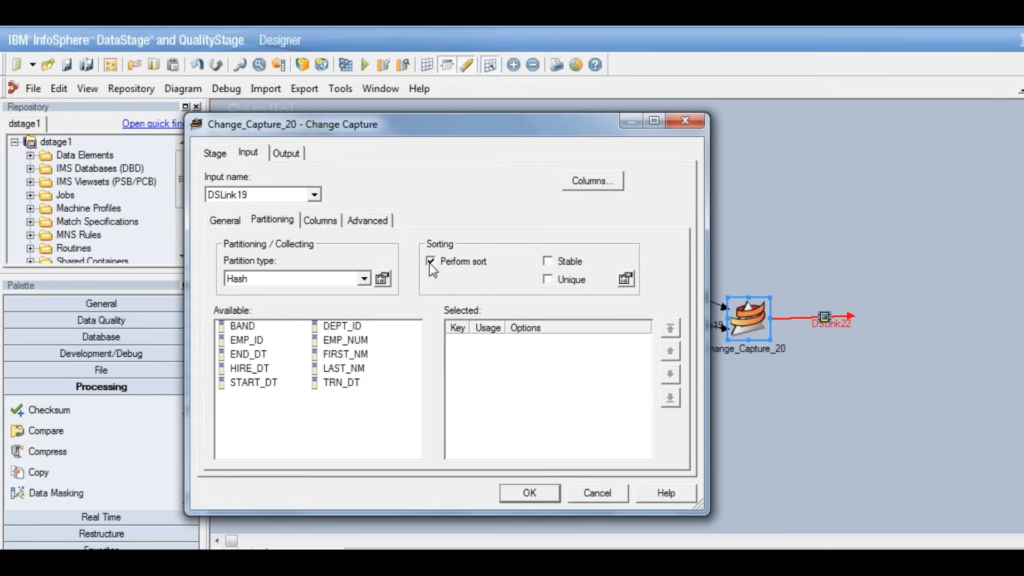
double_click(363, 344)
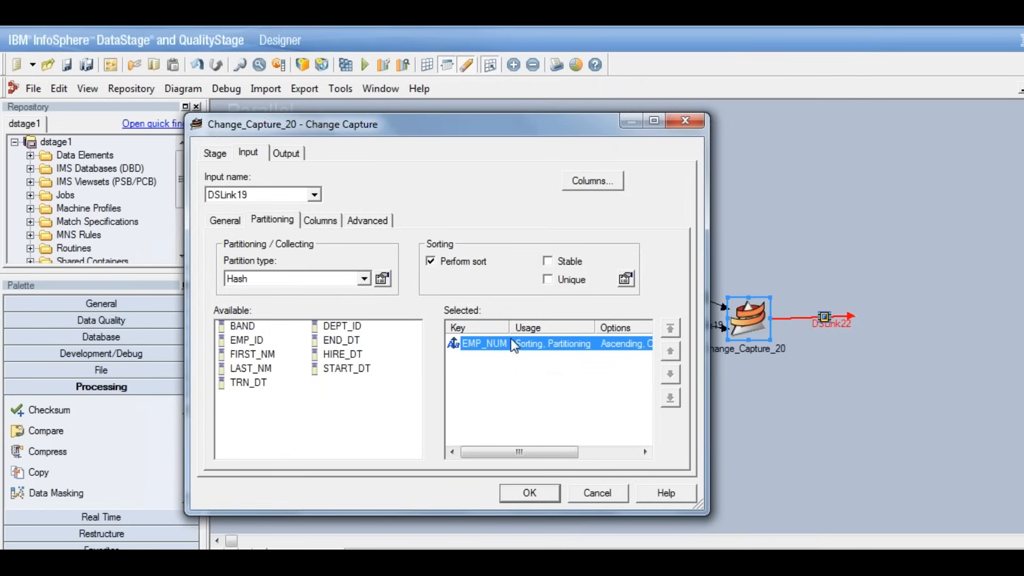
Set input link DSLink26 to Hash partitioning with sorting enabled, selecting the BAND column as the key.
click(315, 194)
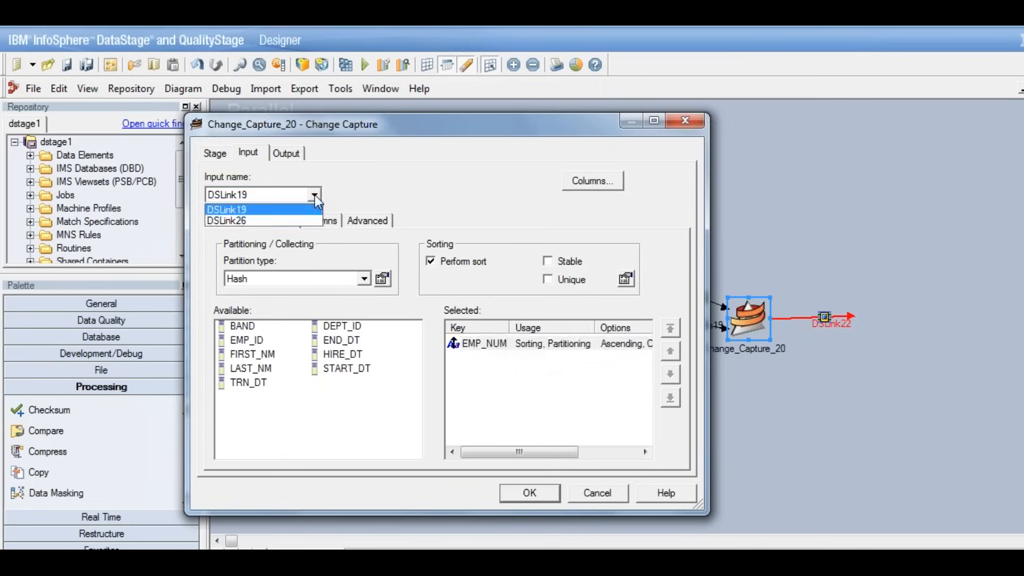
click(241, 221)
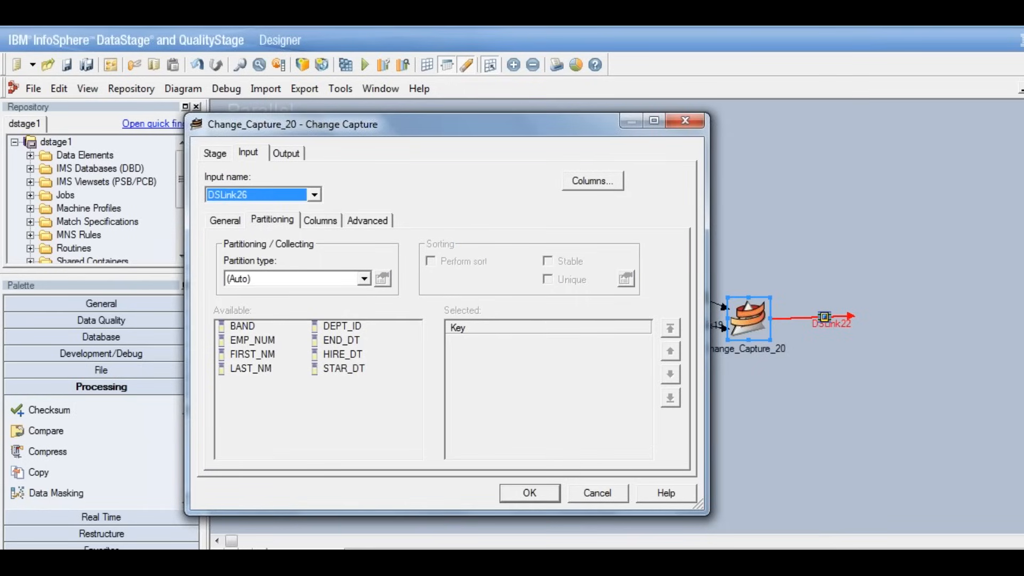
click(363, 280)
click(237, 326)
double_click(234, 325)
click(431, 262)
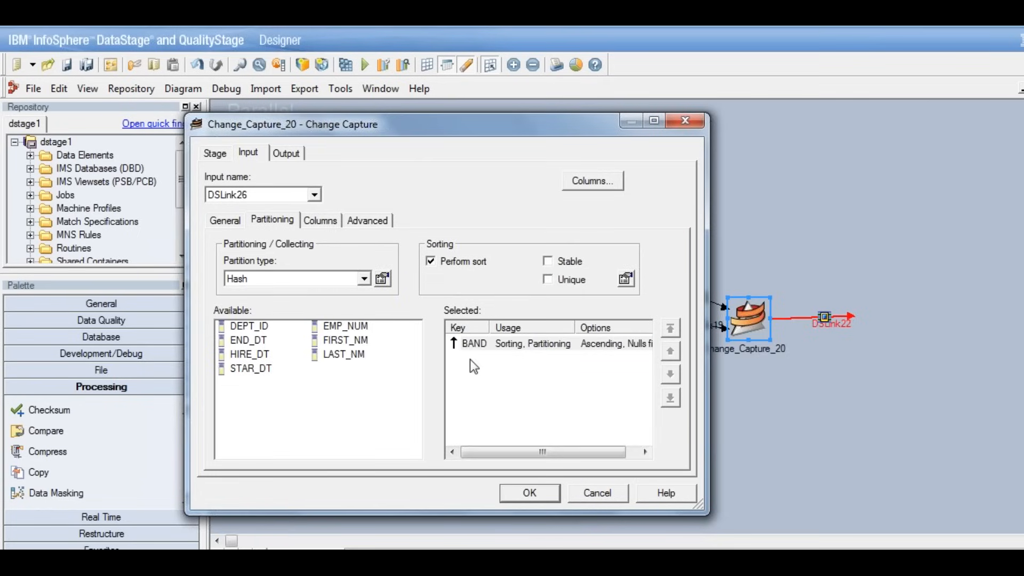
Replace the BAND key with EMP_NUM as the hash partitioning and sorting key for input DSLink26.
right_click(480, 343)
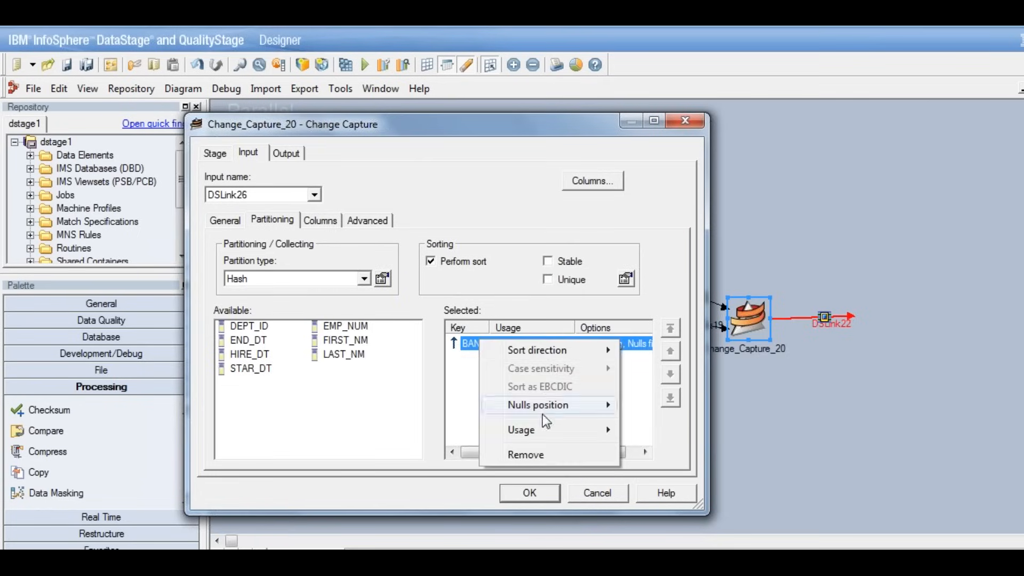
click(527, 455)
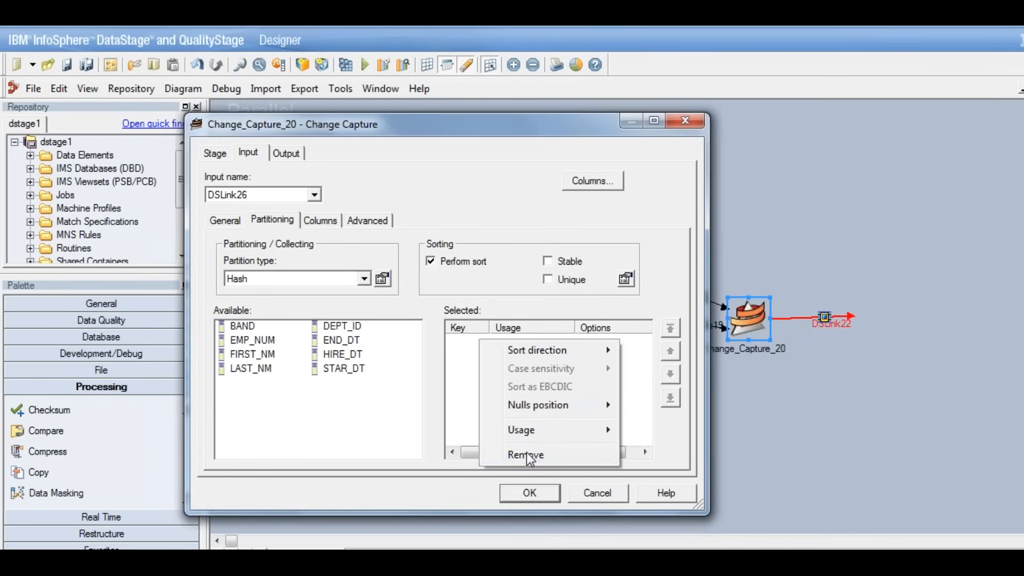
double_click(247, 343)
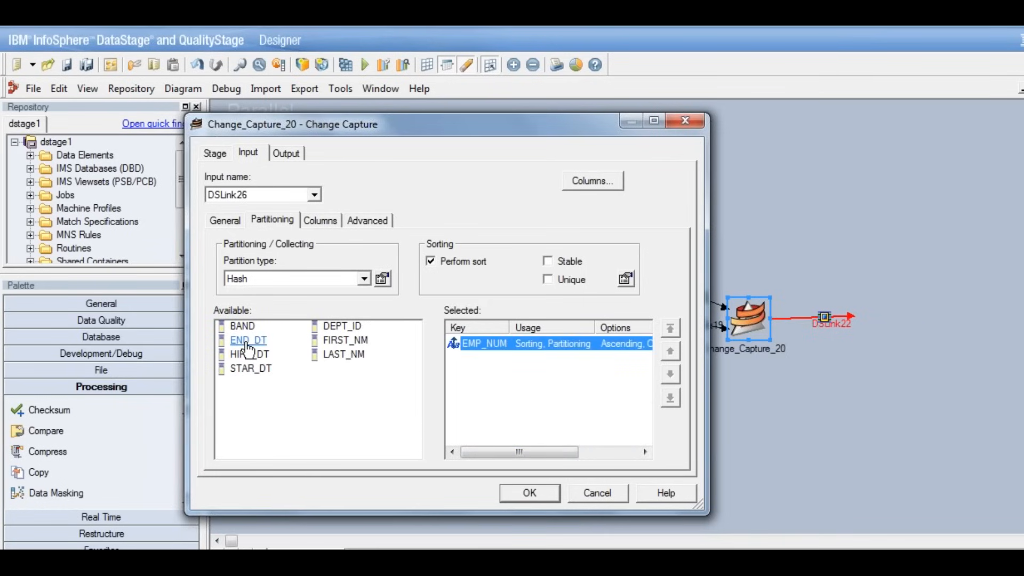
Map all input columns, EMP_NUM through END_DT, and the change_code column to output DSLink22 and accept the Change Capture settings.
click(288, 154)
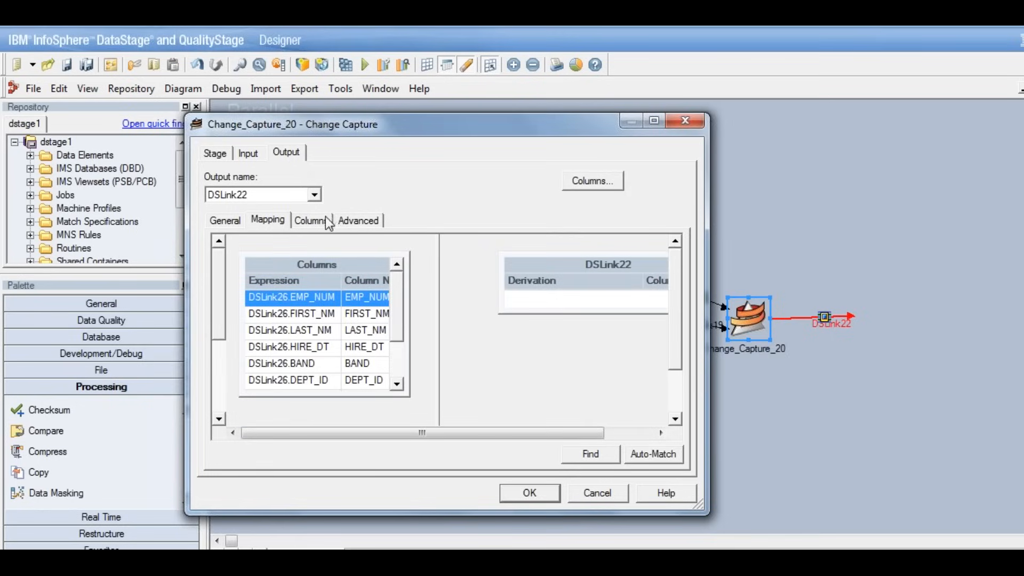
drag(385, 123, 424, 136)
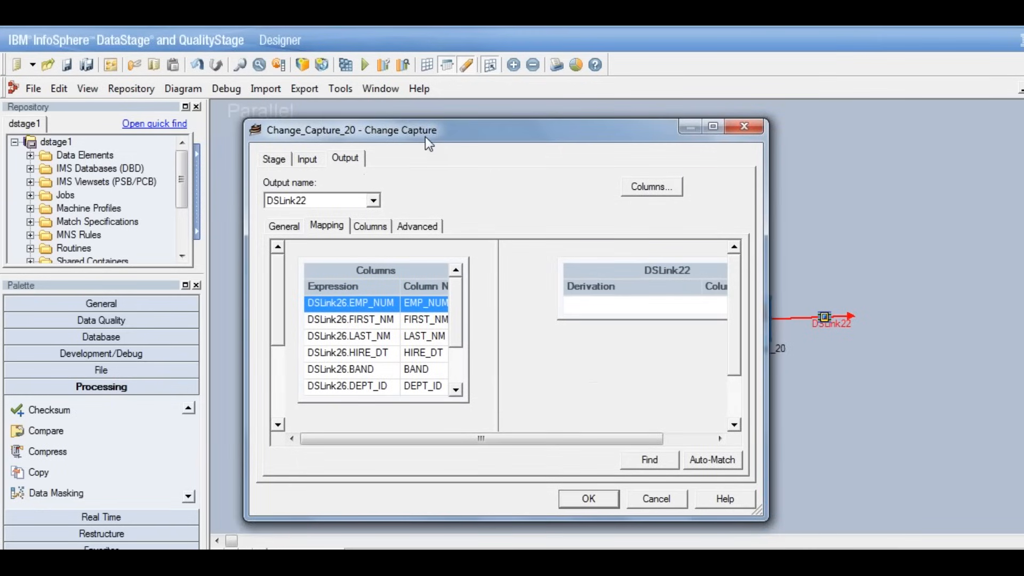
click(456, 389)
click(456, 389)
click(456, 389)
drag(455, 356, 456, 301)
drag(431, 284, 639, 307)
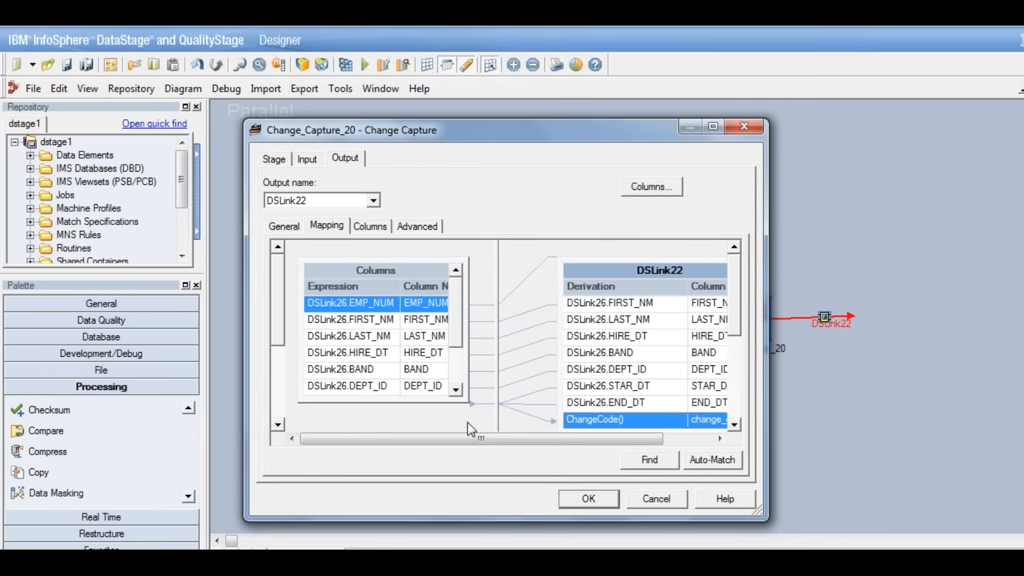
drag(460, 436, 589, 425)
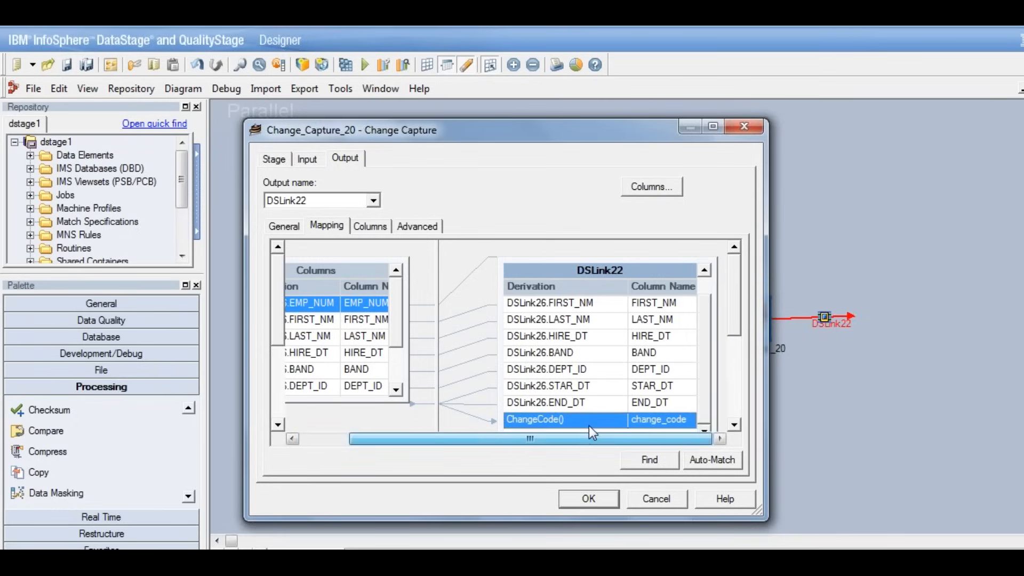
click(736, 424)
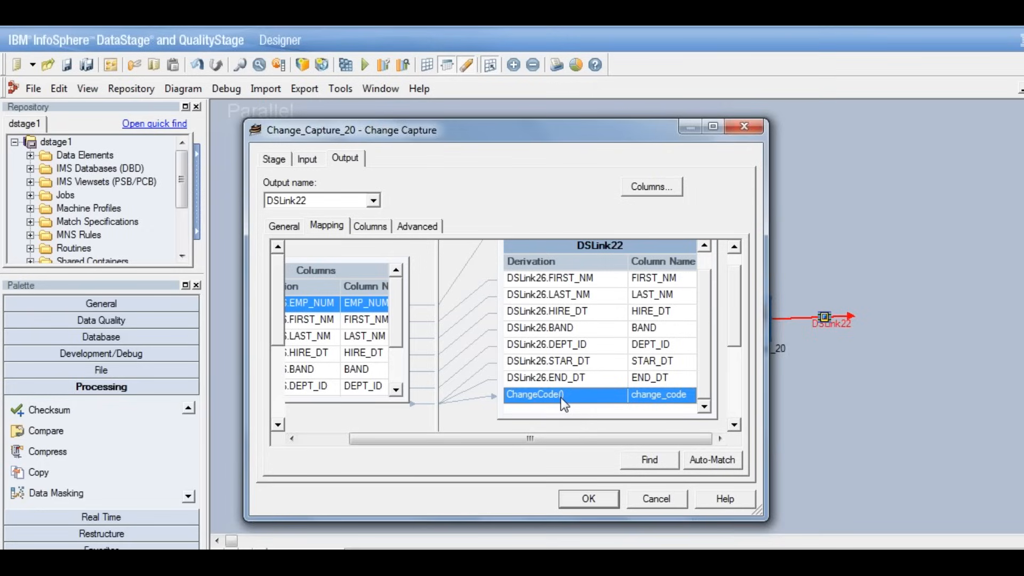
click(600, 500)
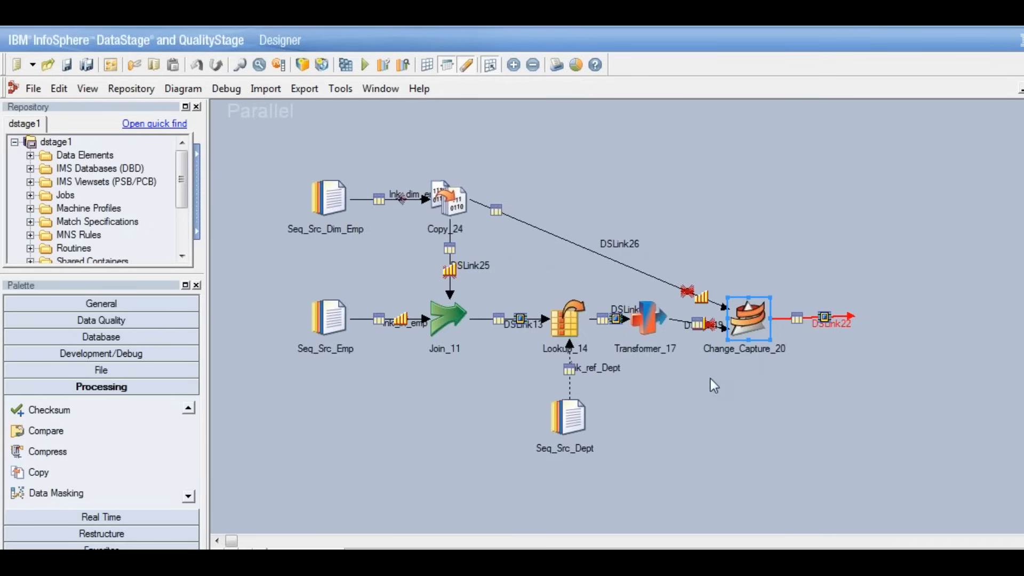
Add a Transformer stage after Change_Capture_20 and attach it to the open end of DSLink22.
click(846, 323)
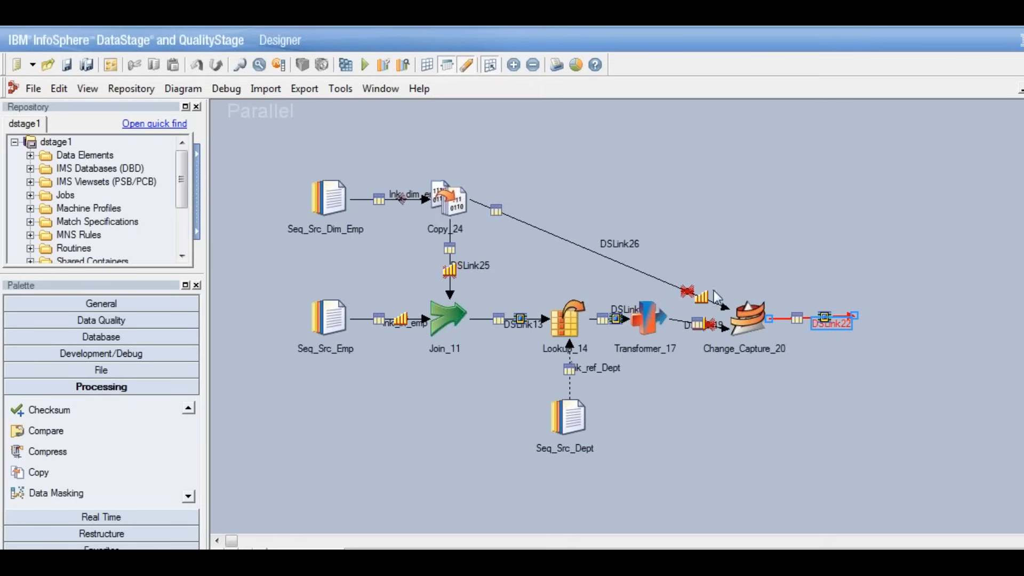
click(189, 497)
click(188, 497)
click(189, 497)
click(188, 498)
click(188, 497)
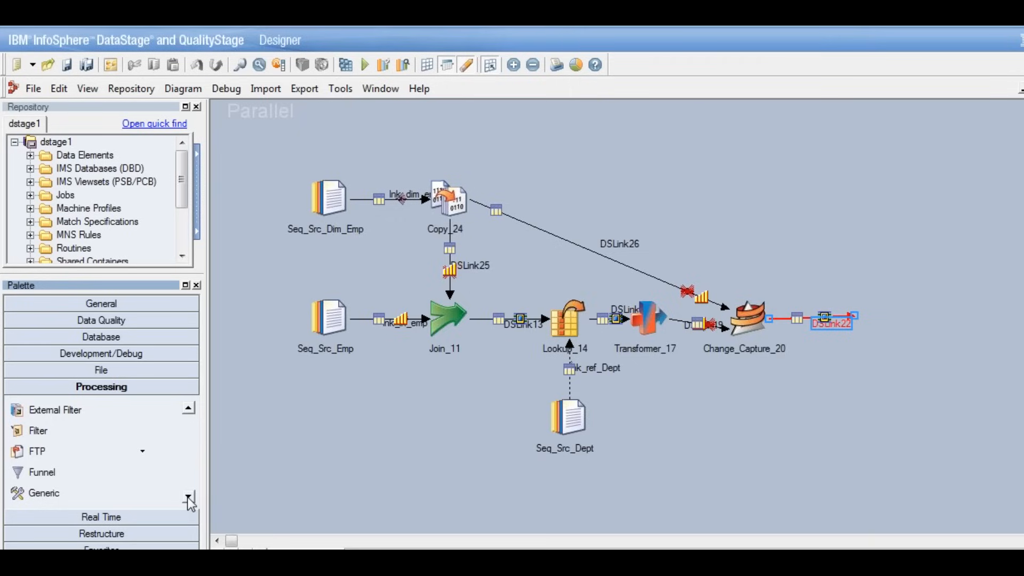
click(187, 497)
click(187, 497)
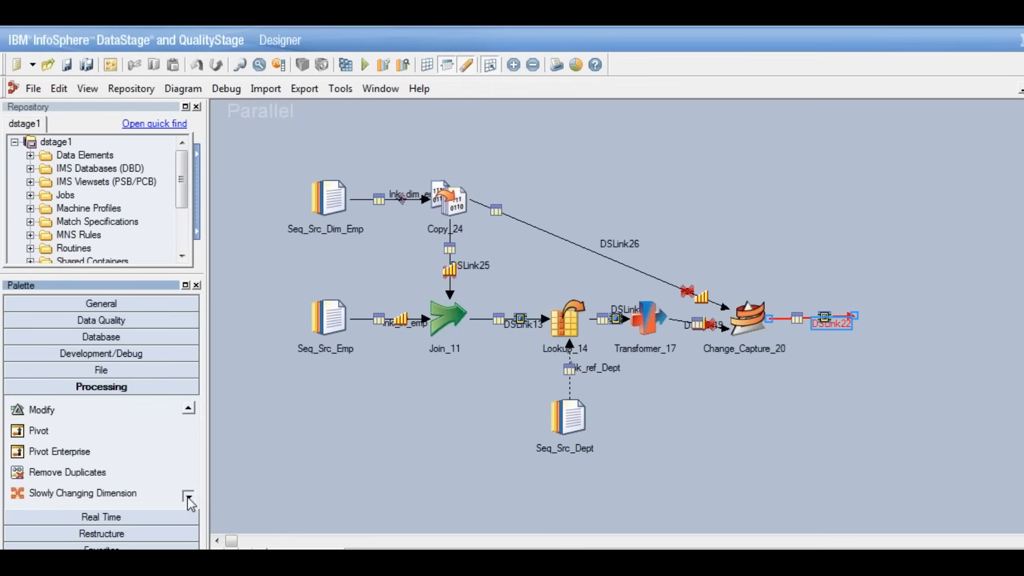
click(187, 497)
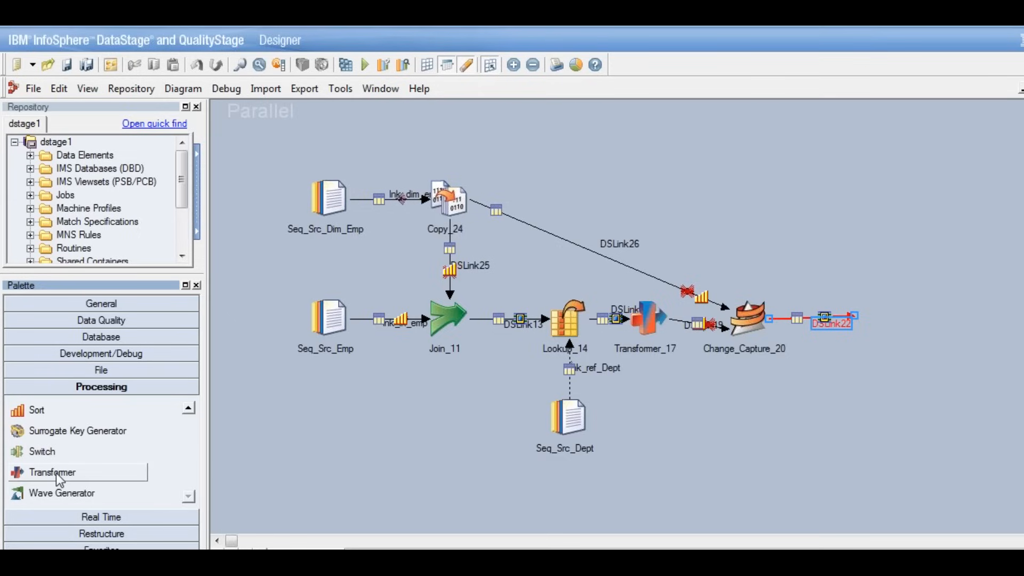
click(853, 386)
drag(870, 398, 872, 324)
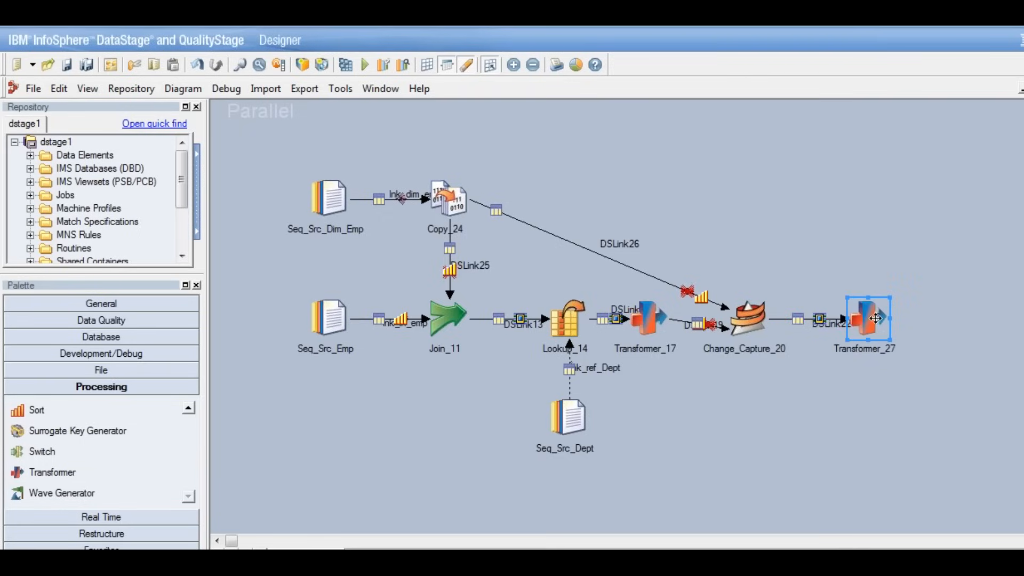
Draw two output links from Transformer_27, one running to its right and one running below it.
drag(875, 318, 953, 318)
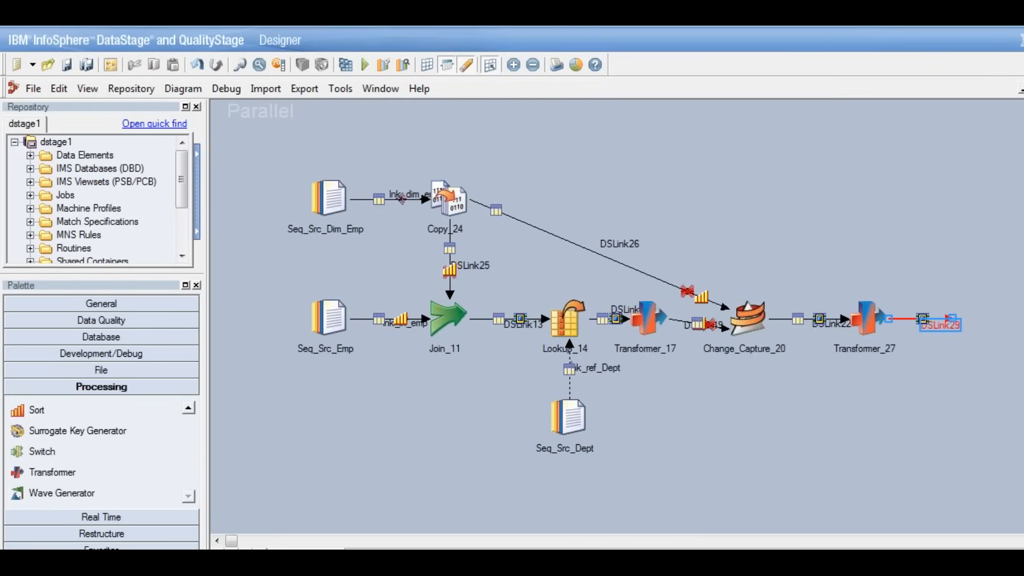
drag(866, 321, 869, 400)
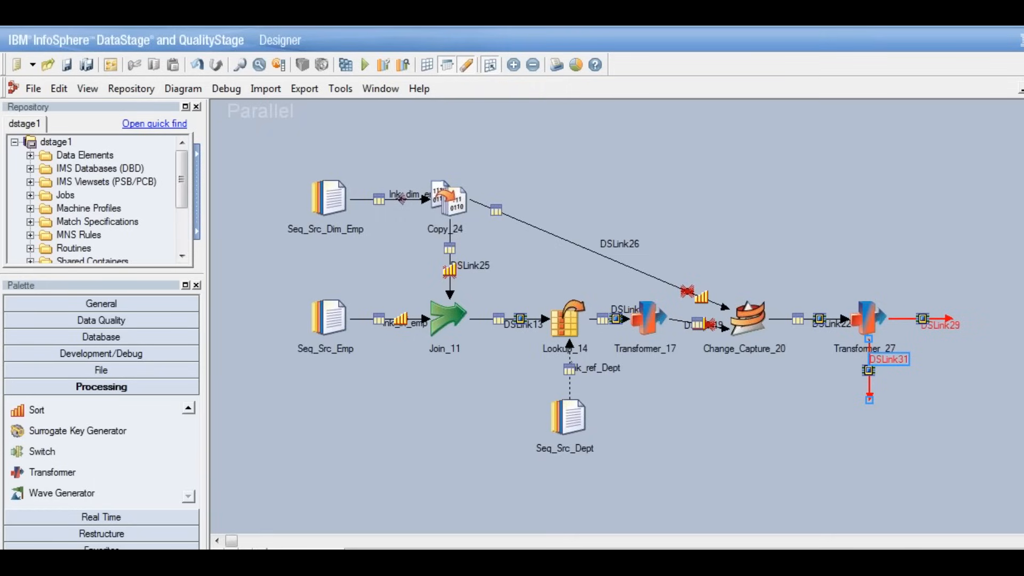
click(869, 317)
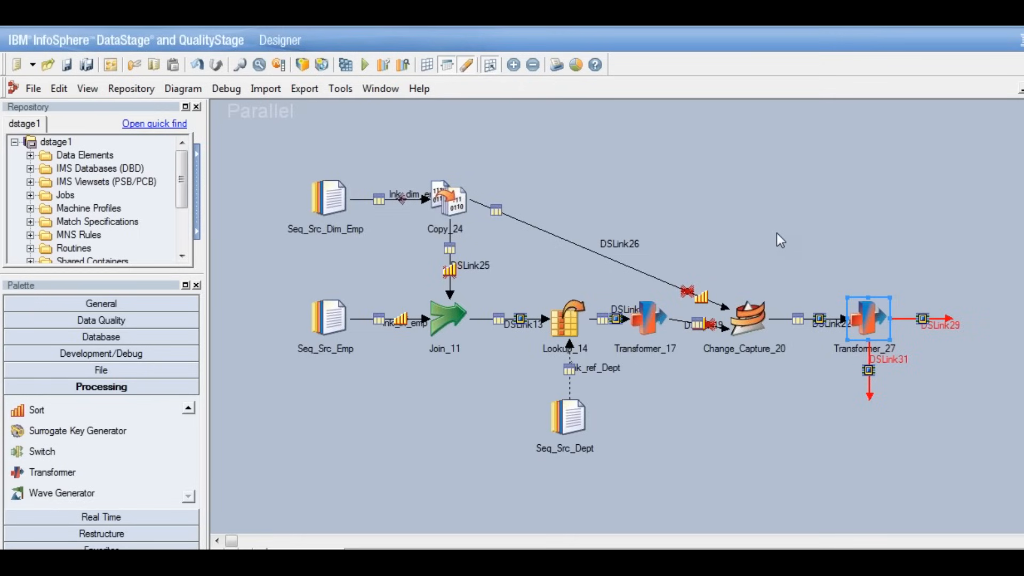
Switch to the photo viewer to study the Type 2 Slowly Changing Dimension diagram, and return to DataStage Designer.
click(751, 330)
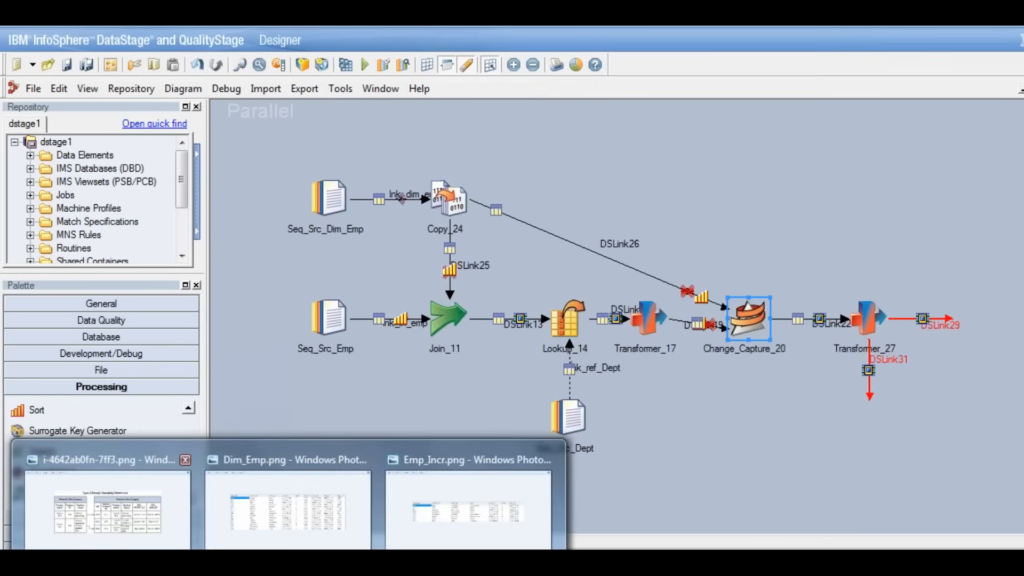
click(126, 532)
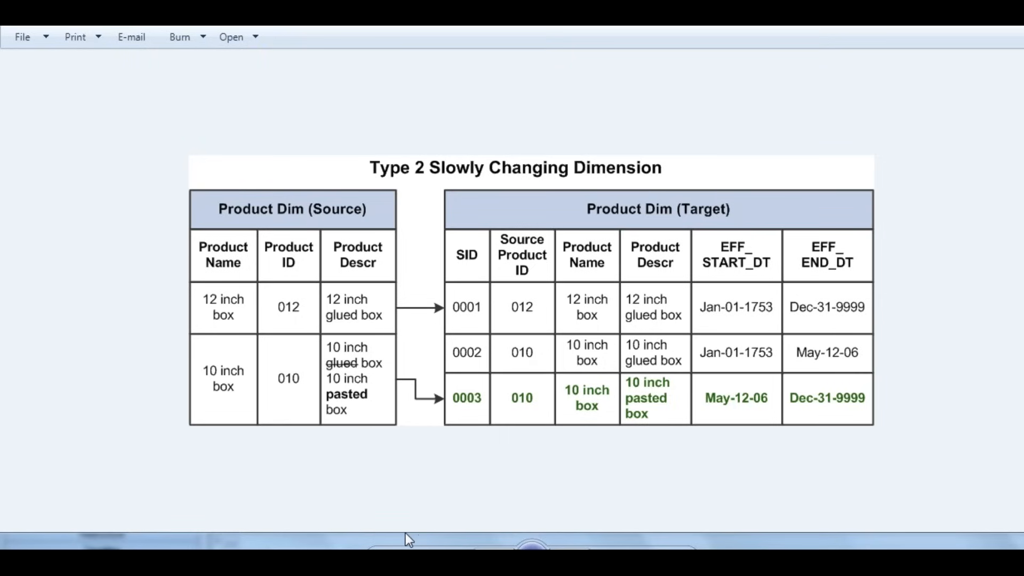
mouse_move(405, 536)
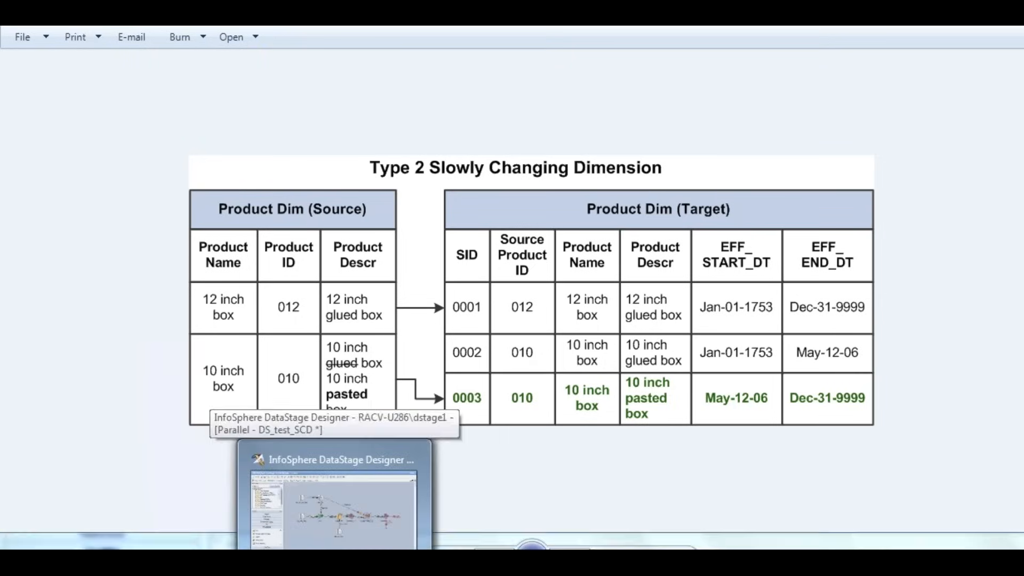
click(331, 495)
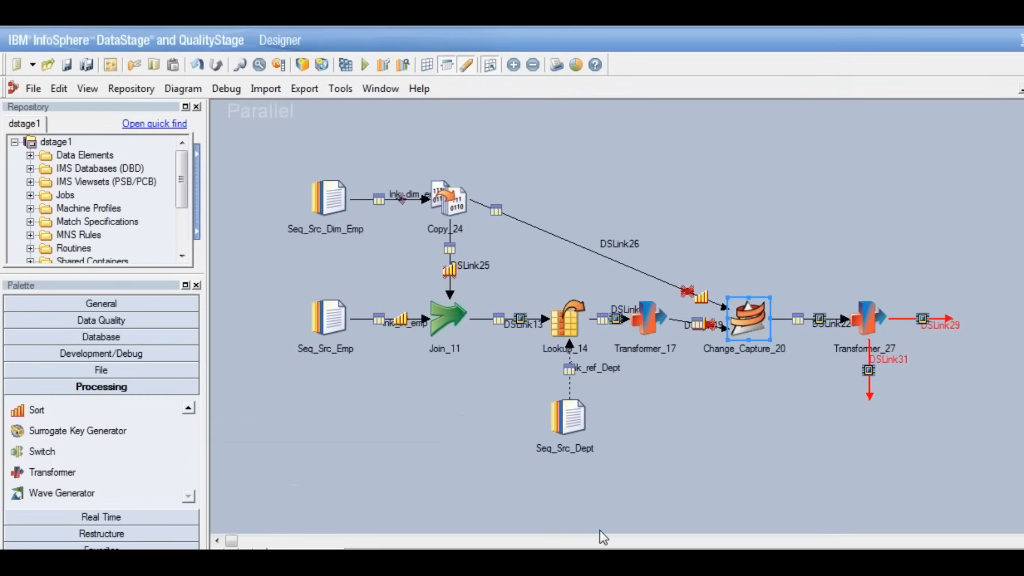
Open Transformer_27 and examine its DSLink22 input columns and the DSLink29 and DSLink31 outputs, and close it.
click(864, 319)
double_click(864, 319)
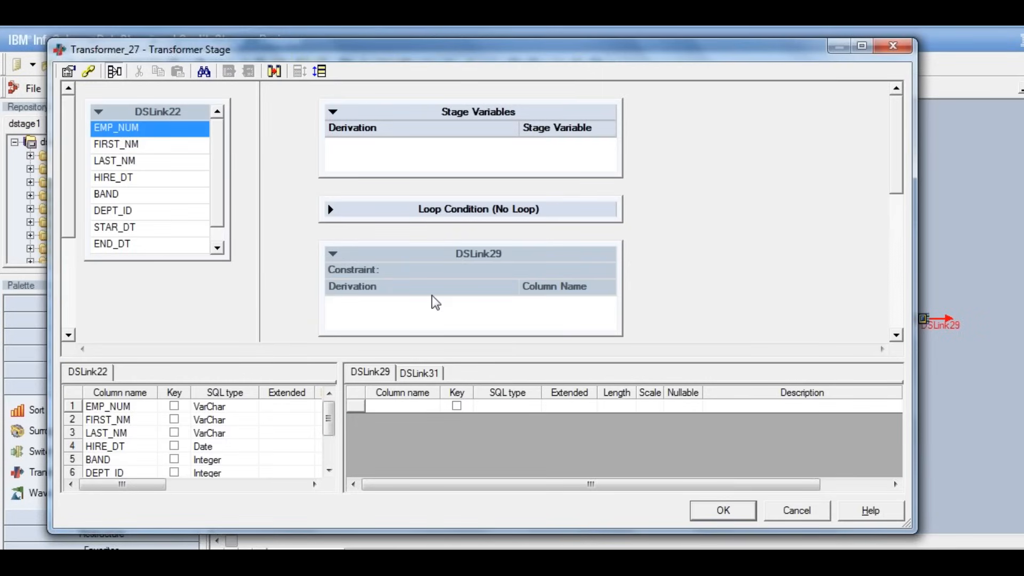
click(332, 112)
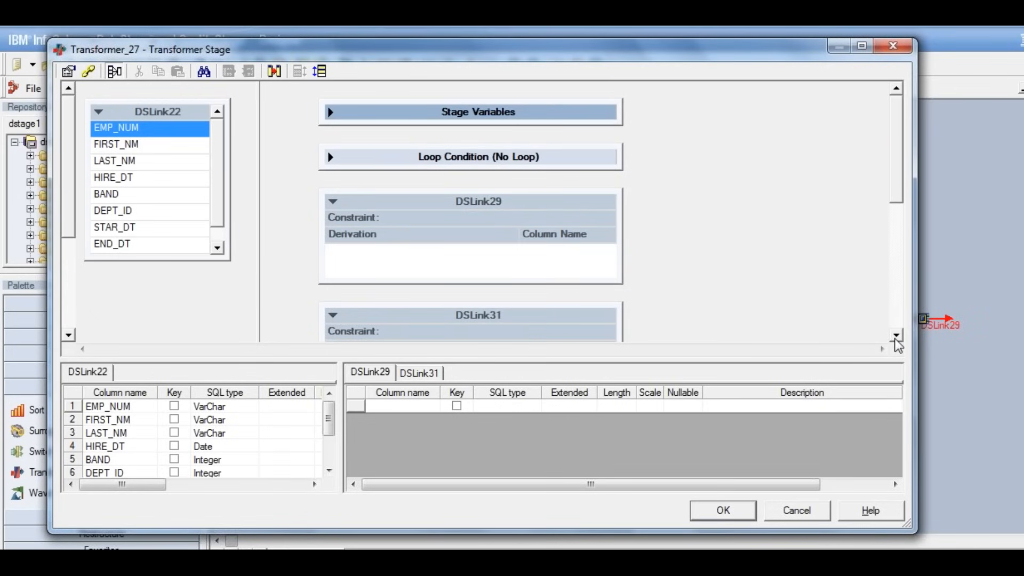
scroll(896, 341, down, 3)
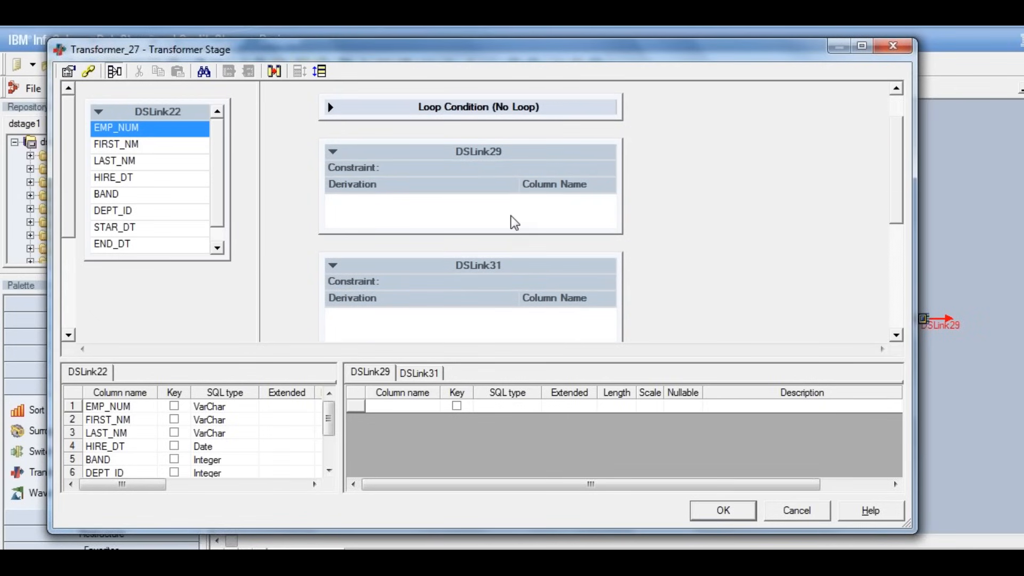
click(896, 336)
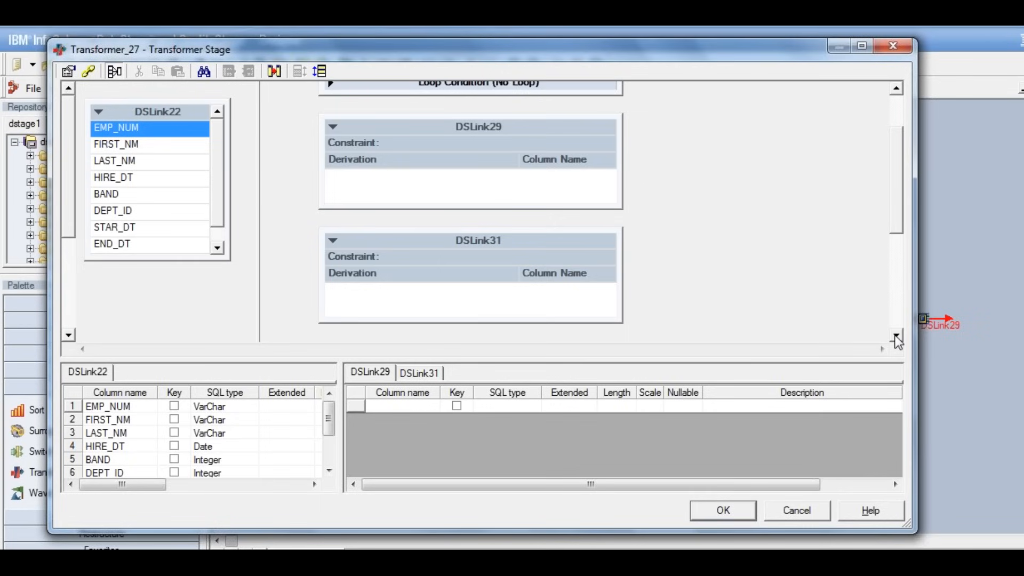
click(217, 248)
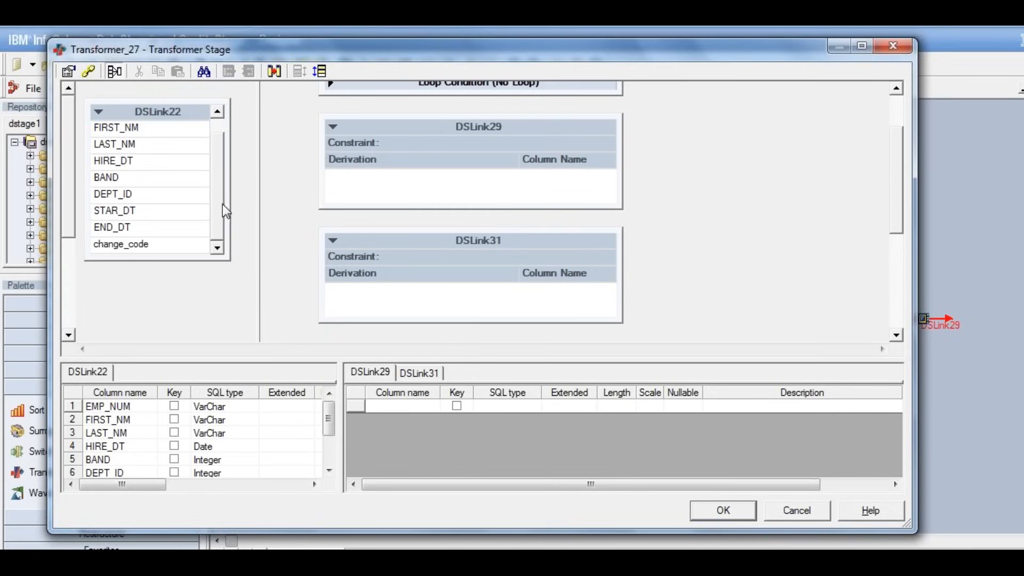
drag(222, 204, 219, 121)
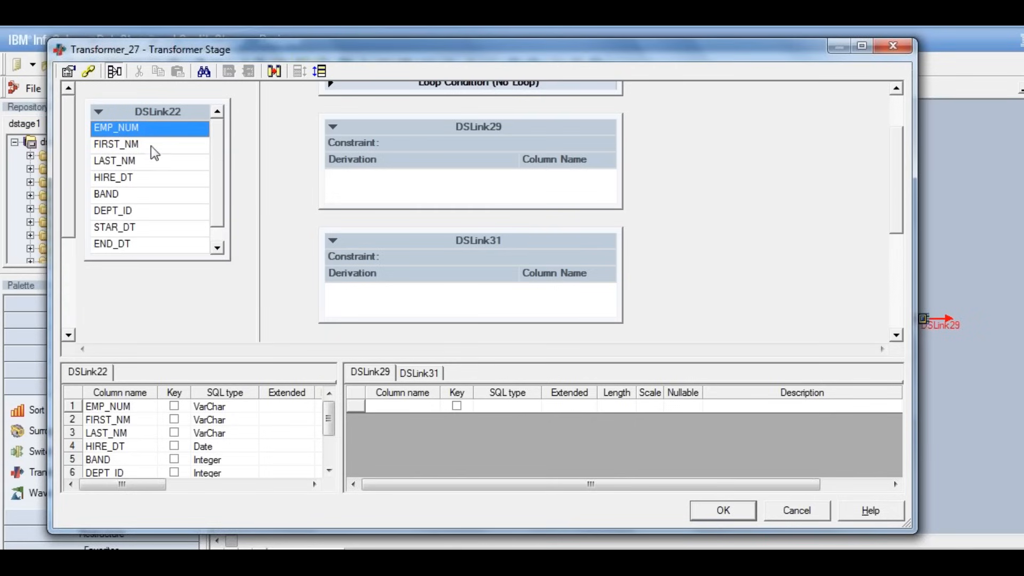
click(218, 248)
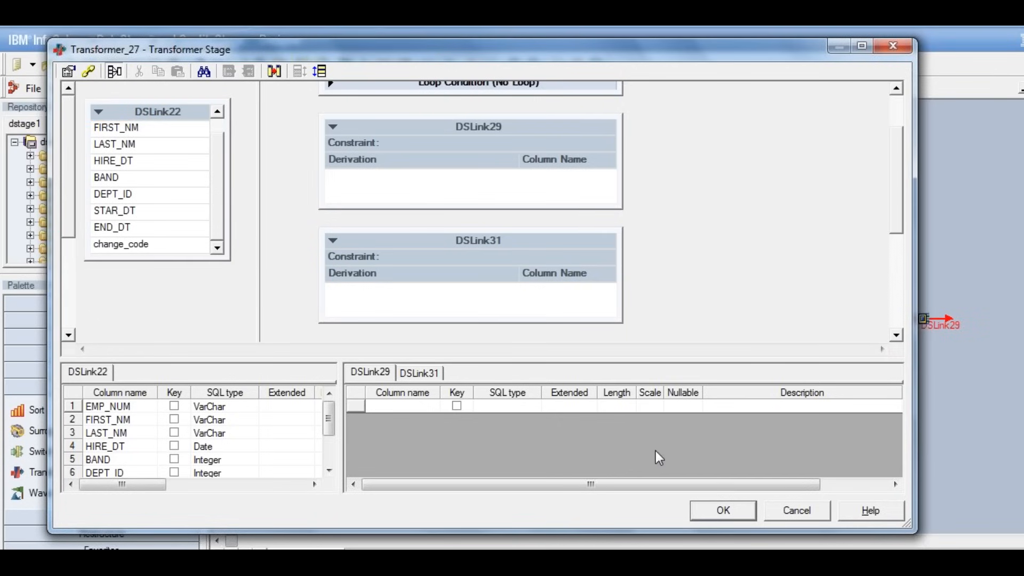
click(733, 508)
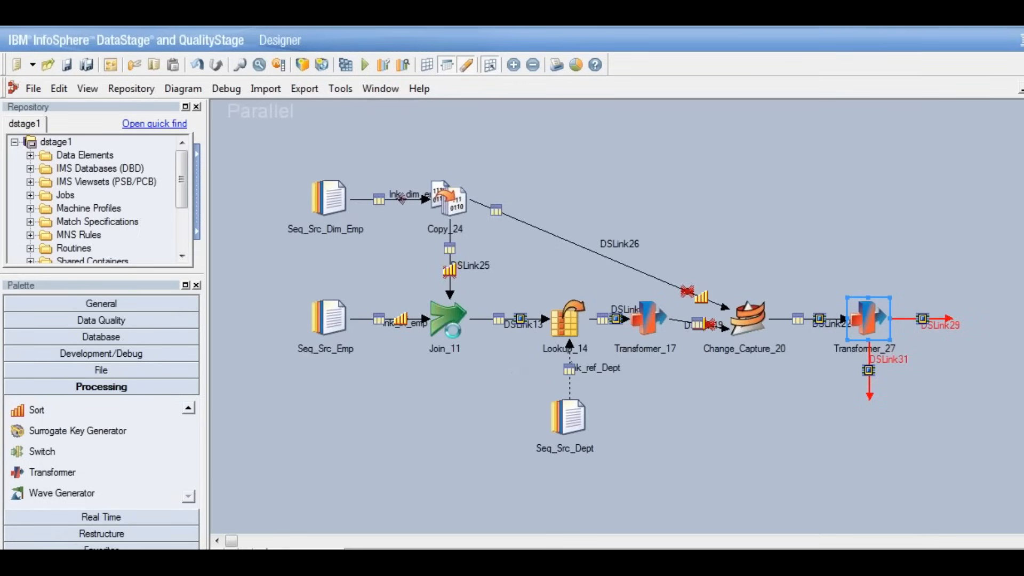
Open Lookup_14 to check the EMP_ID and DEPT_ID mappings on DSLink16, and close it.
click(566, 324)
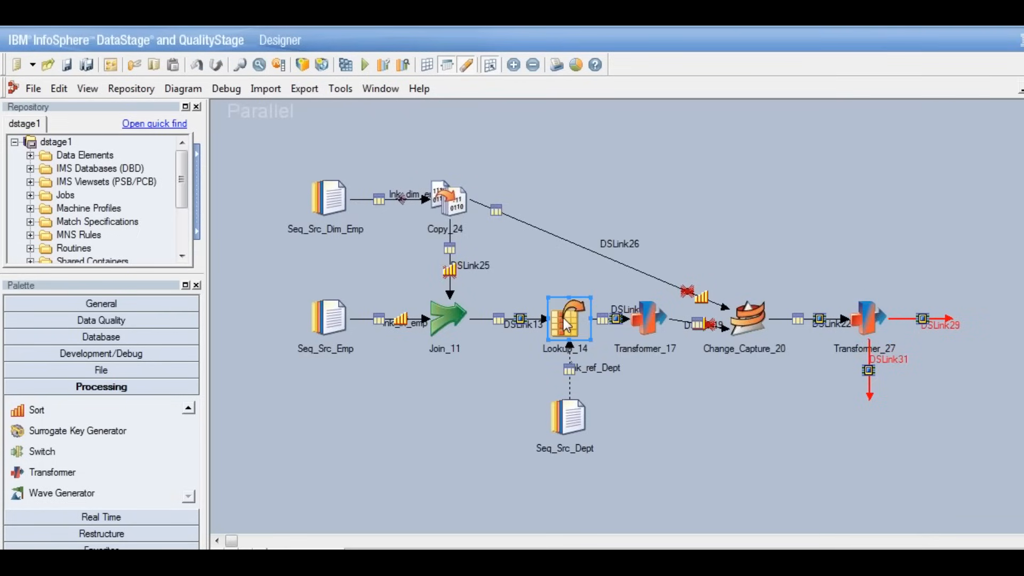
double_click(566, 323)
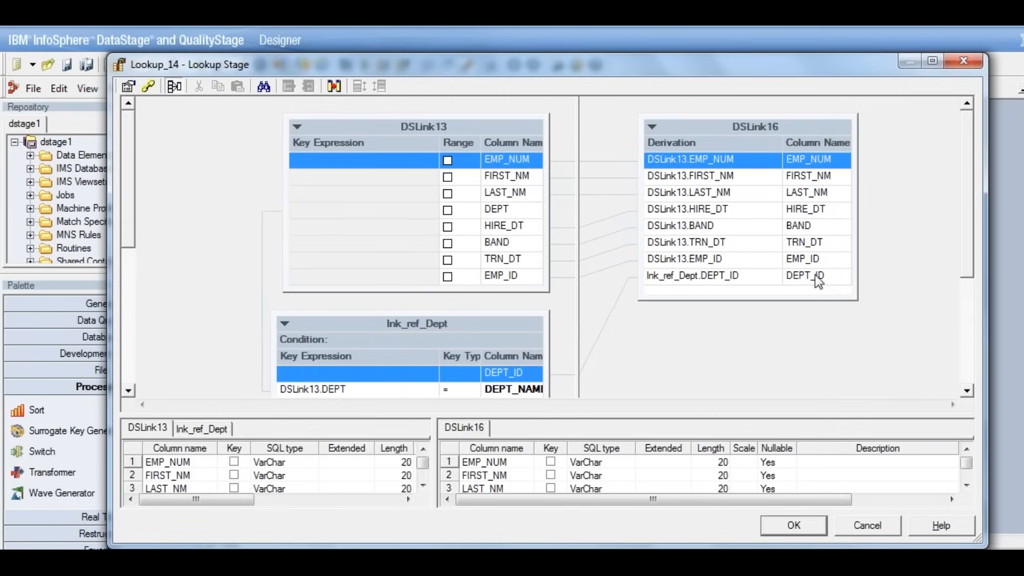
click(814, 261)
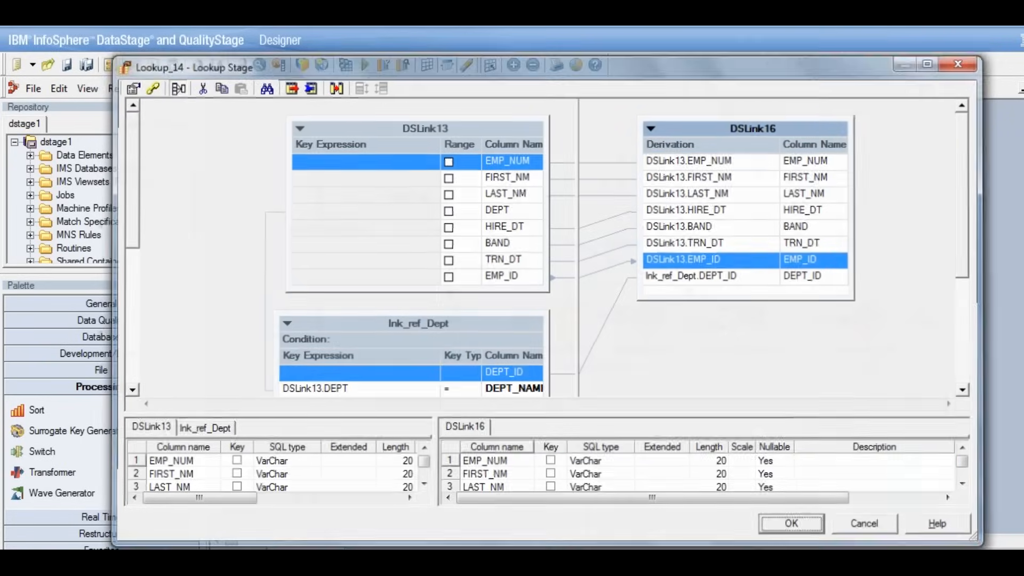
key(Return)
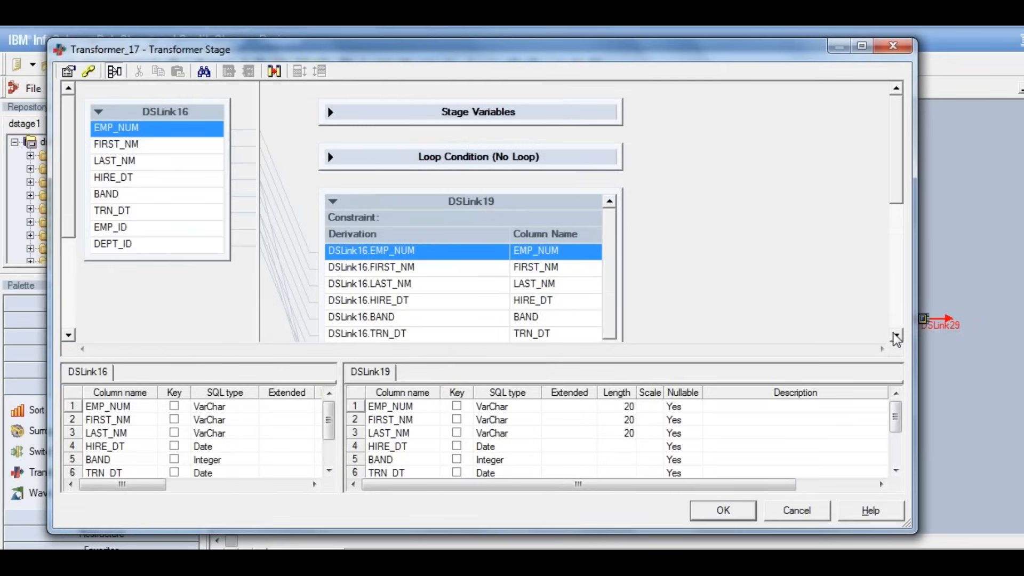
Examine the DSLink19 output derivations in Transformer_17 down to START_DT, and close the stage.
click(896, 336)
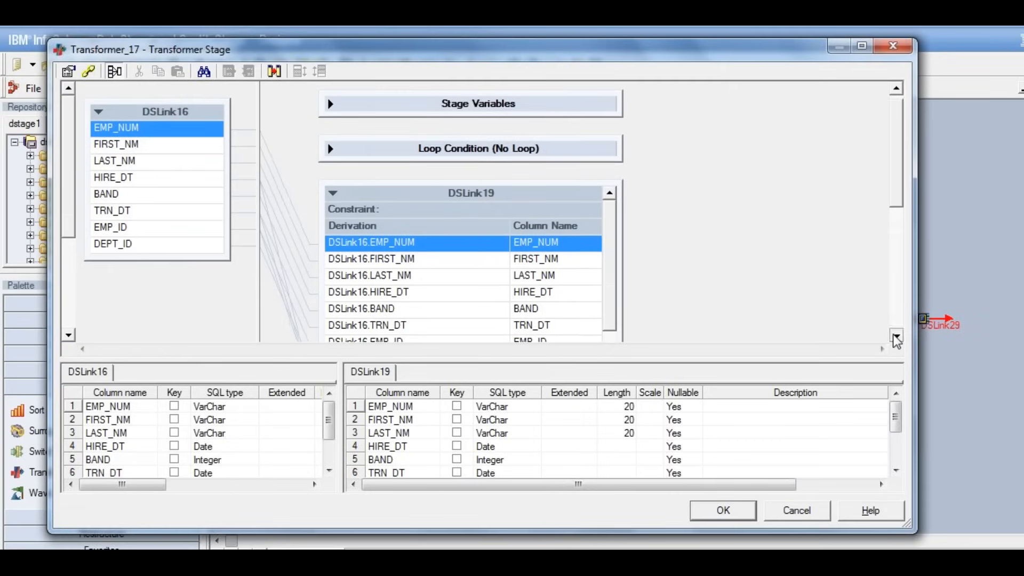
click(896, 335)
click(896, 336)
click(896, 336)
click(896, 336)
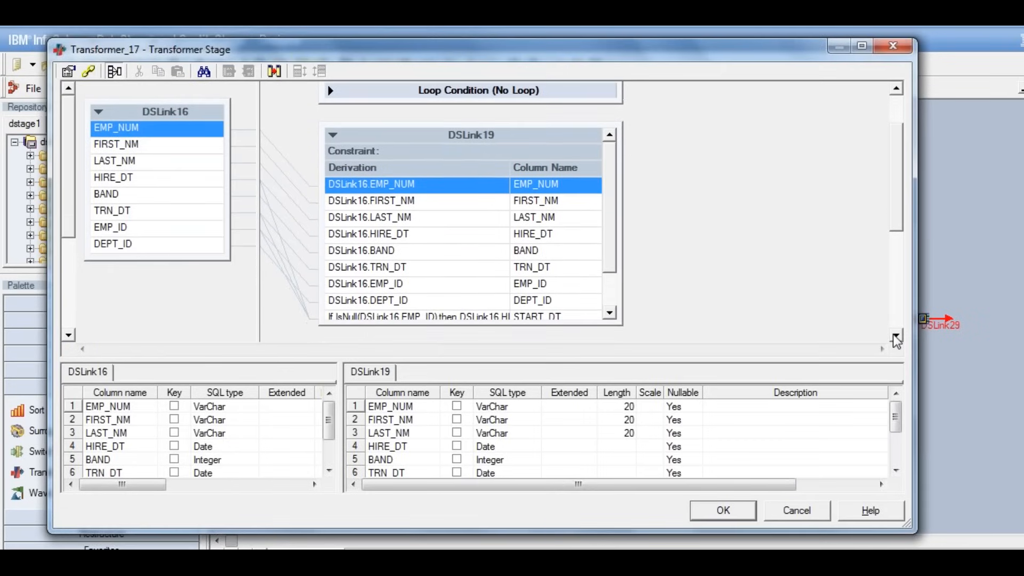
click(556, 285)
click(737, 510)
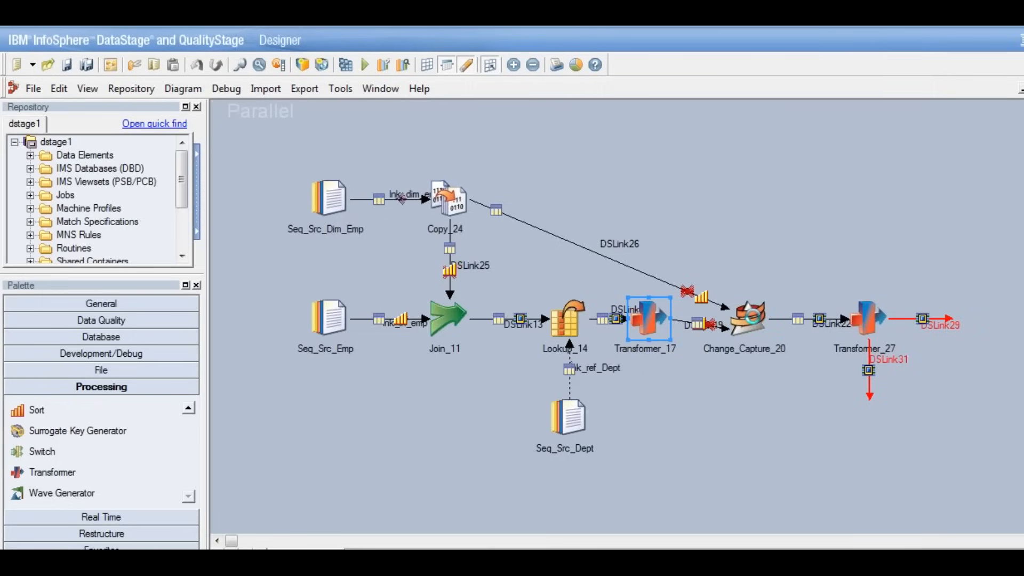
Open Change_Capture_20 and examine which source columns are mapped to its DSLink22 output.
click(752, 316)
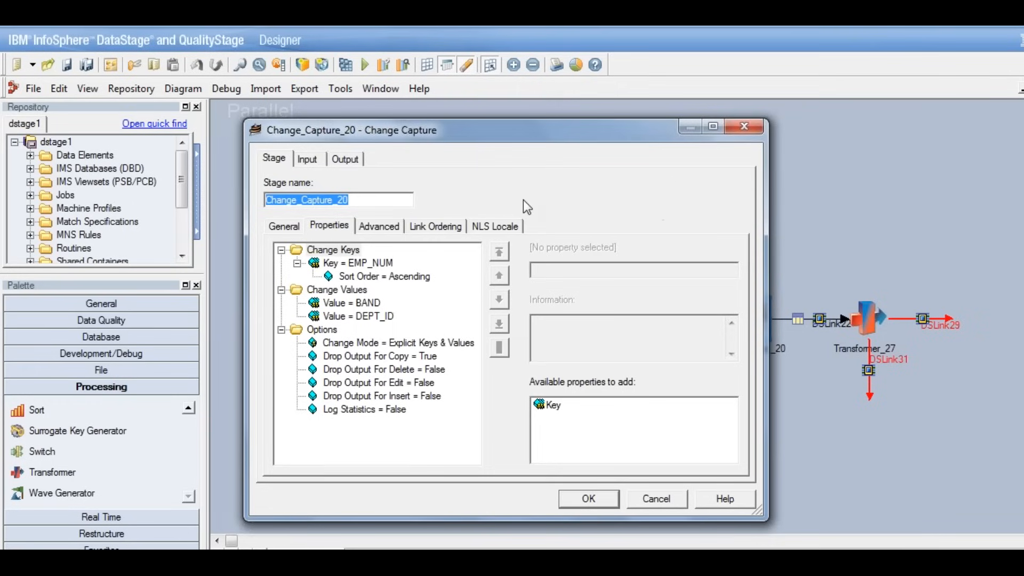
click(349, 159)
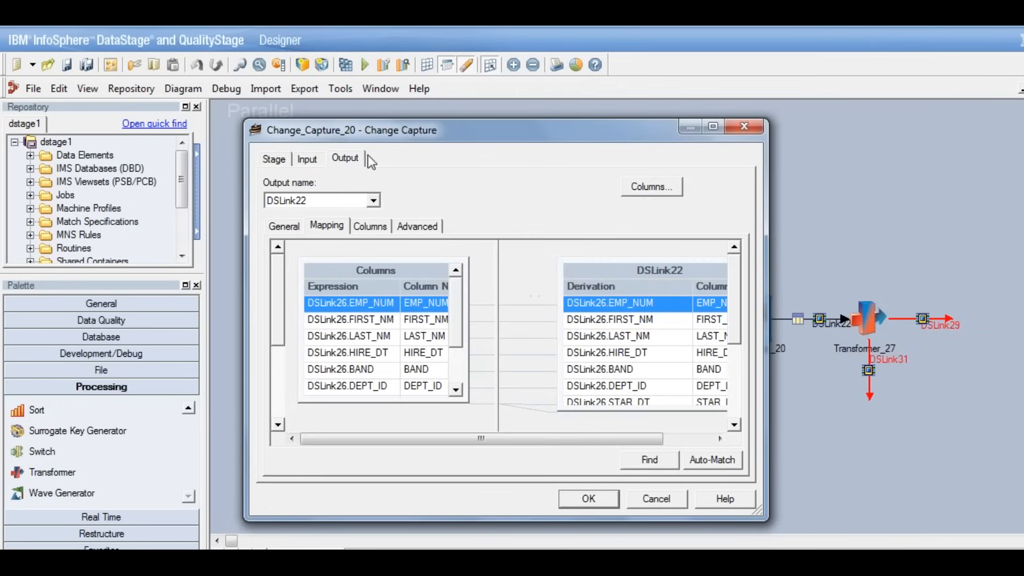
click(456, 390)
click(456, 390)
click(456, 390)
click(458, 300)
click(442, 321)
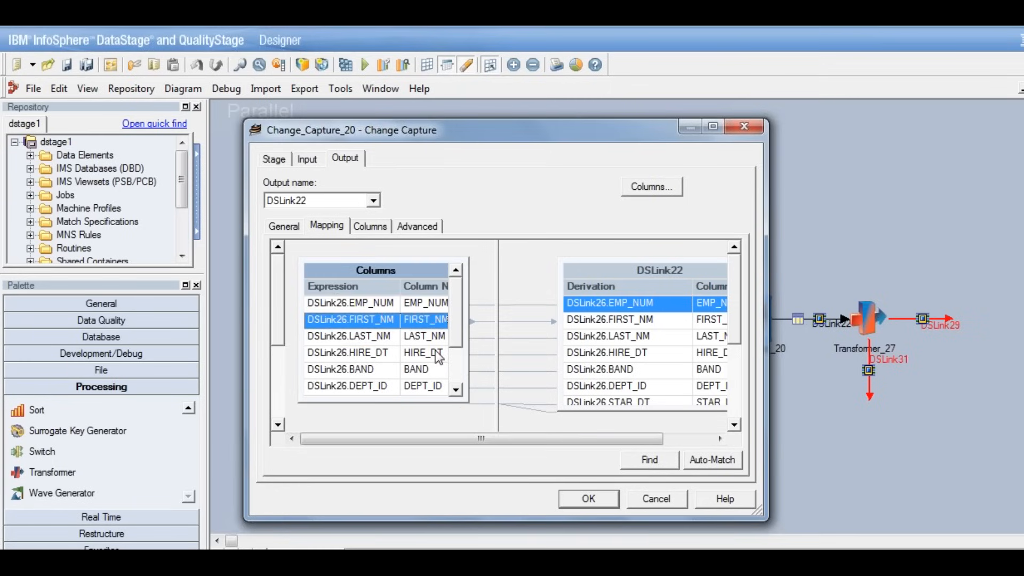
click(455, 390)
click(455, 390)
click(456, 390)
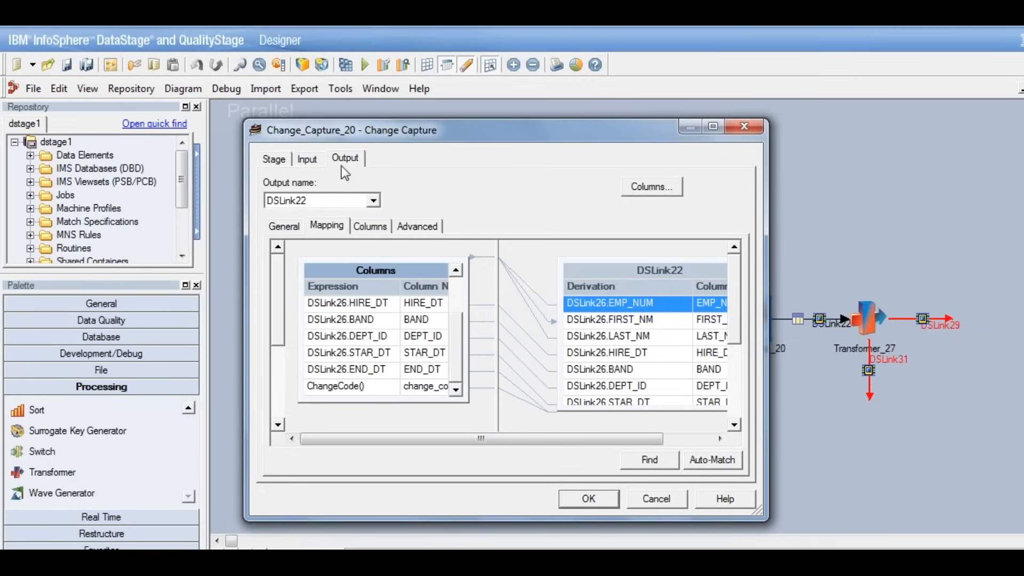
Check the DSLink19 input columns, especially EMP_ID, against the DSLink22 output mapping, and close Change_Capture_20.
click(300, 161)
click(386, 228)
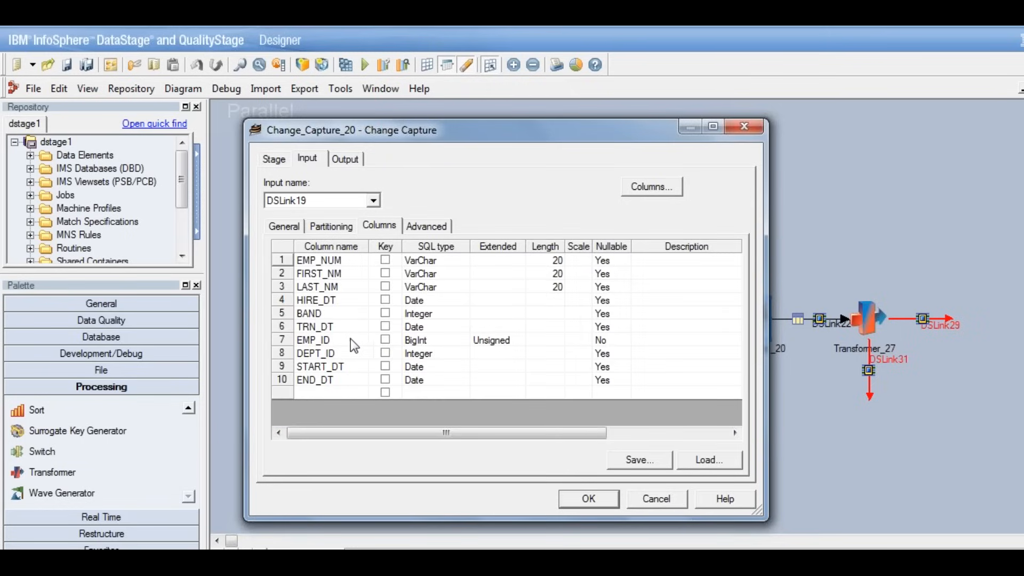
click(345, 339)
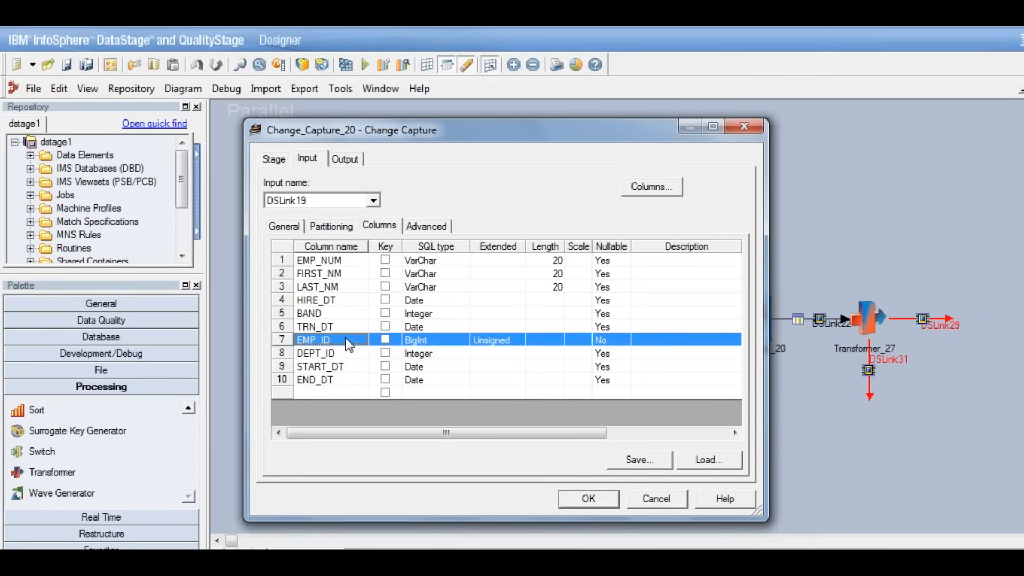
click(344, 159)
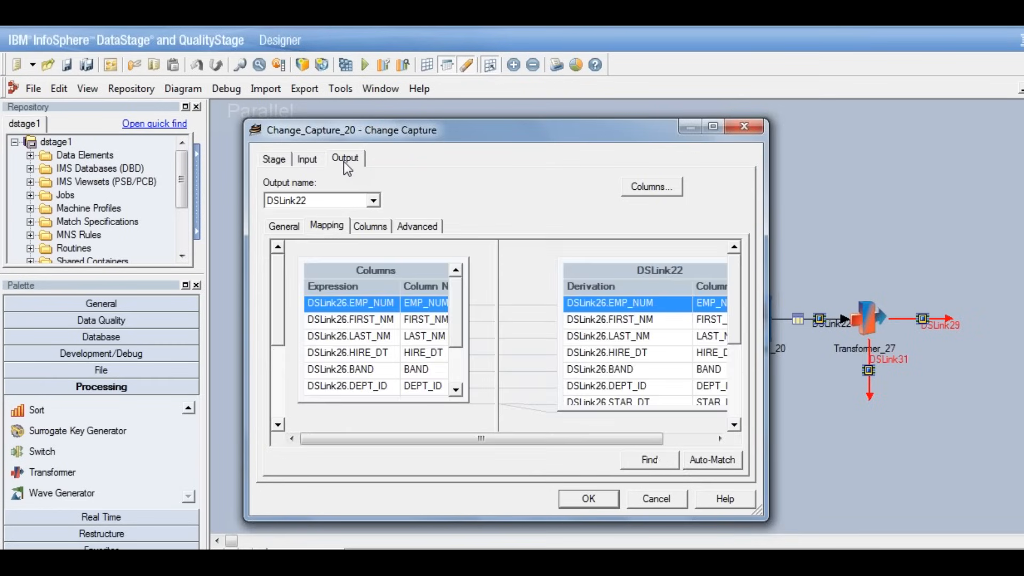
click(456, 389)
click(456, 390)
click(455, 389)
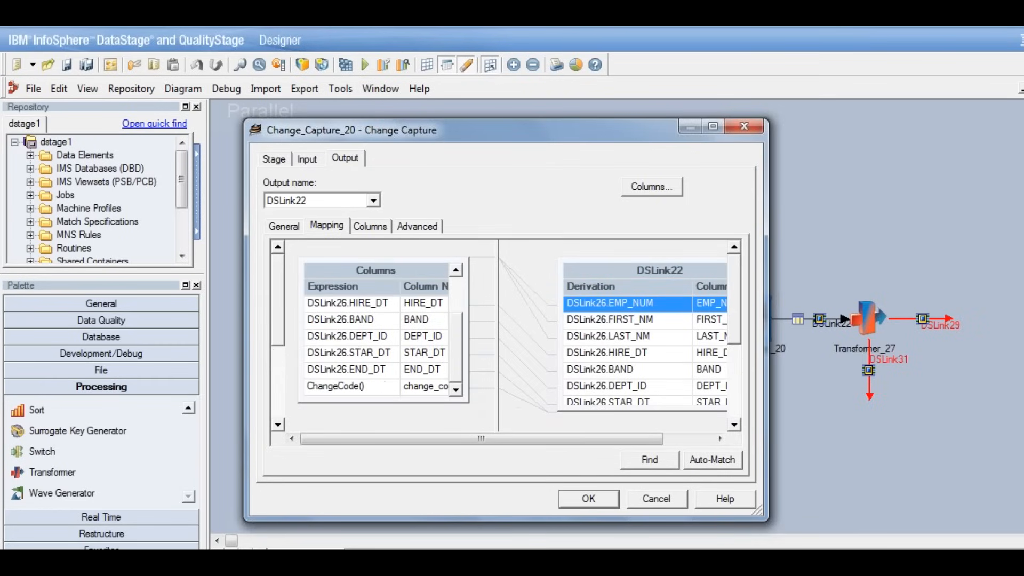
drag(463, 437, 558, 438)
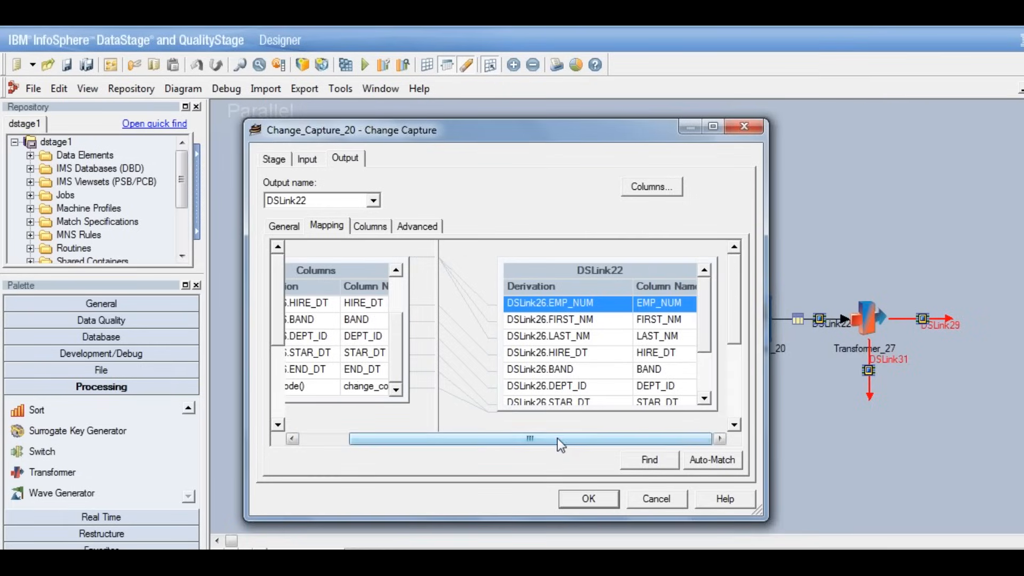
click(588, 499)
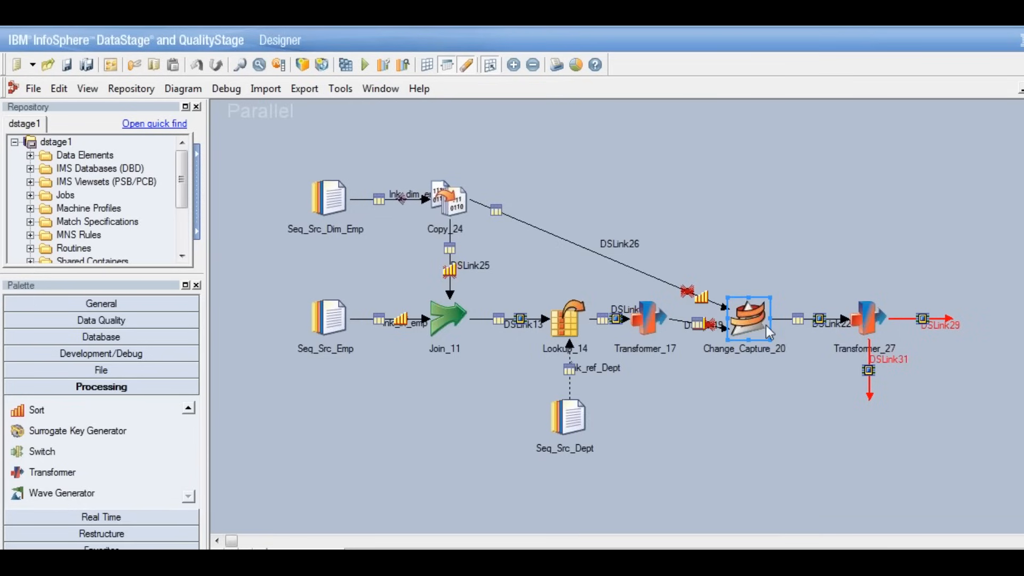
Reorder the input links of Change_Capture_20 so that DSLink26 is Before and DSLink19 is After.
double_click(748, 318)
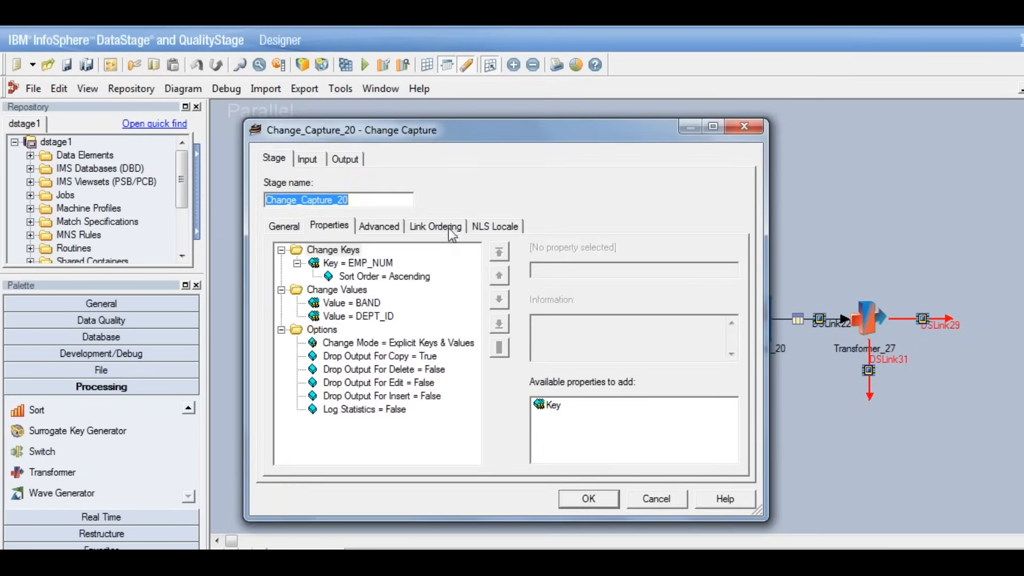
click(451, 230)
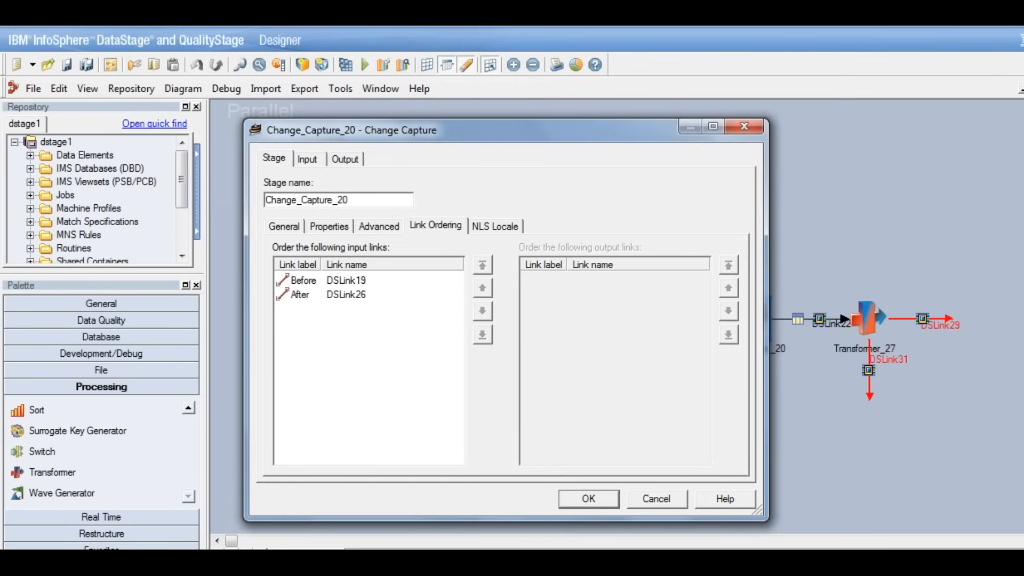
drag(433, 129, 331, 91)
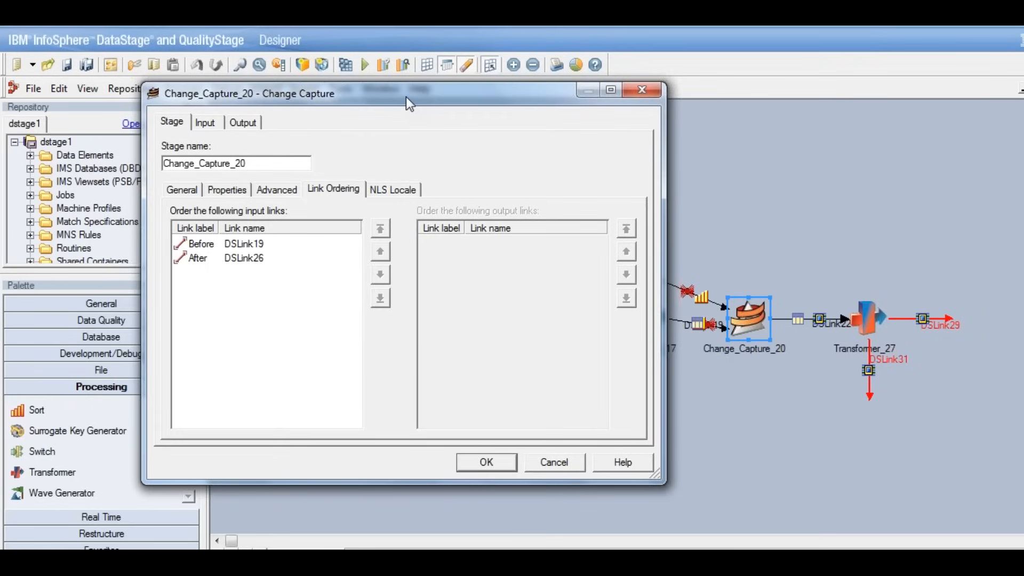
drag(405, 97, 330, 131)
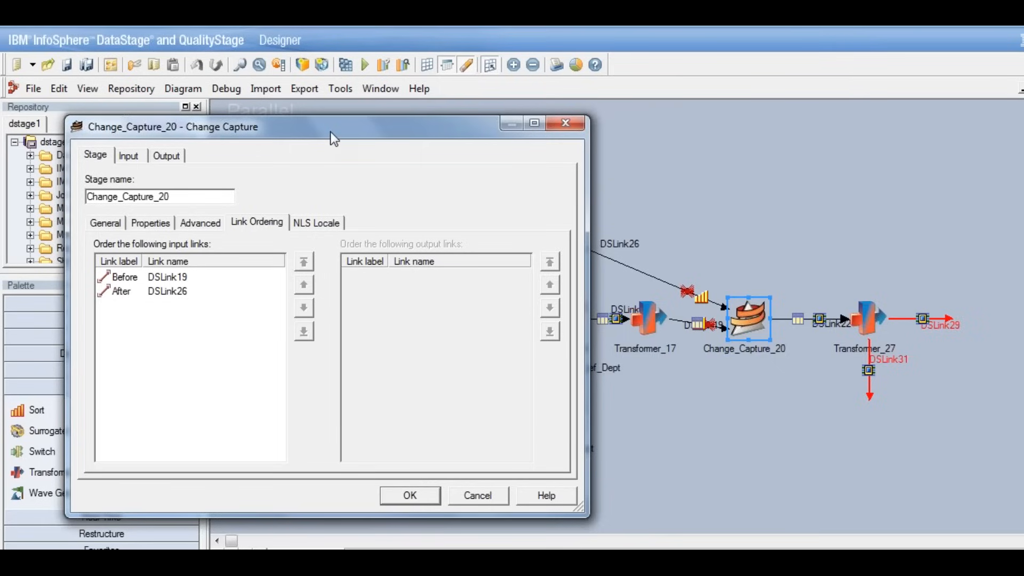
drag(331, 132, 245, 137)
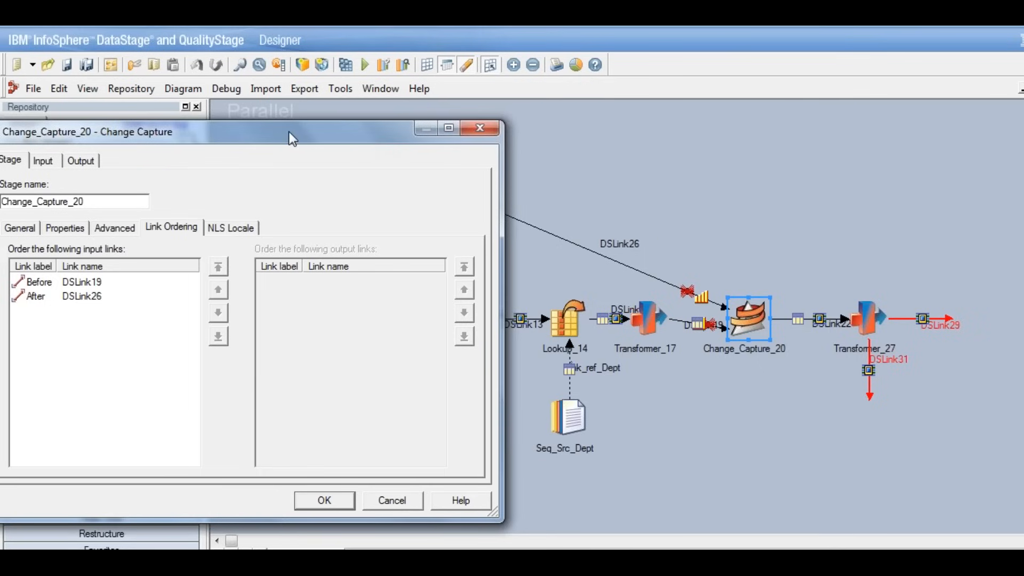
drag(294, 136, 507, 145)
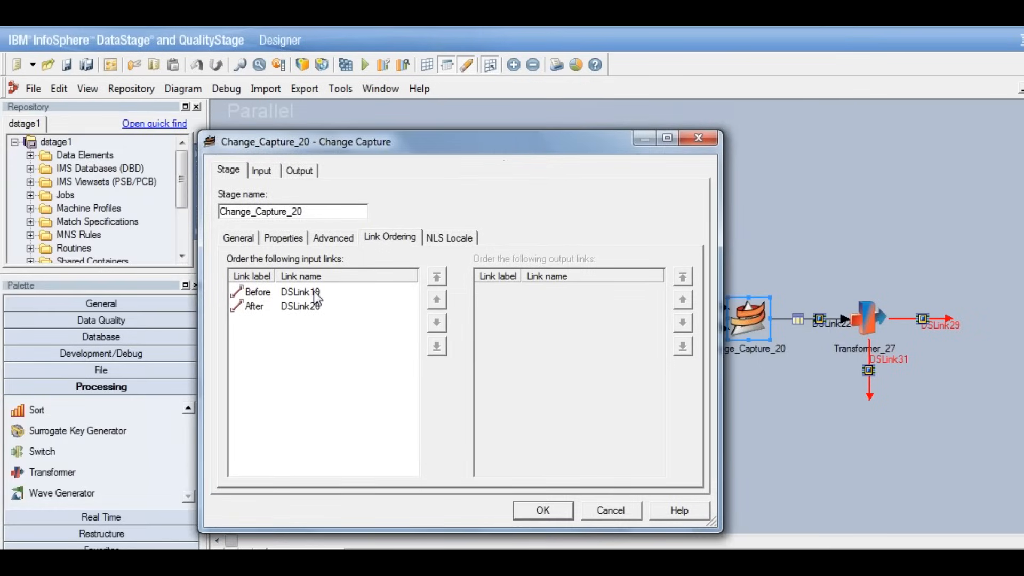
click(303, 306)
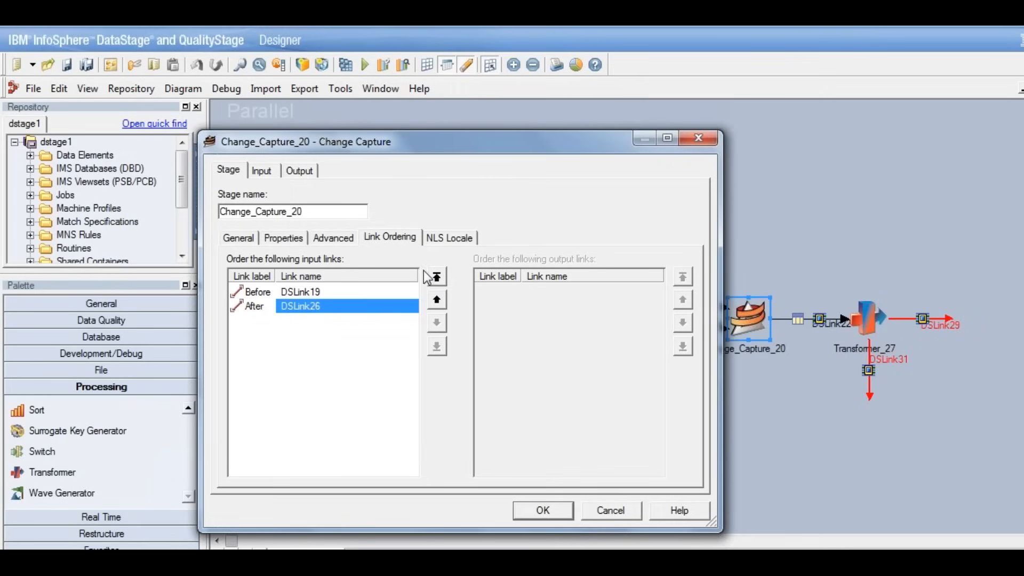
click(437, 278)
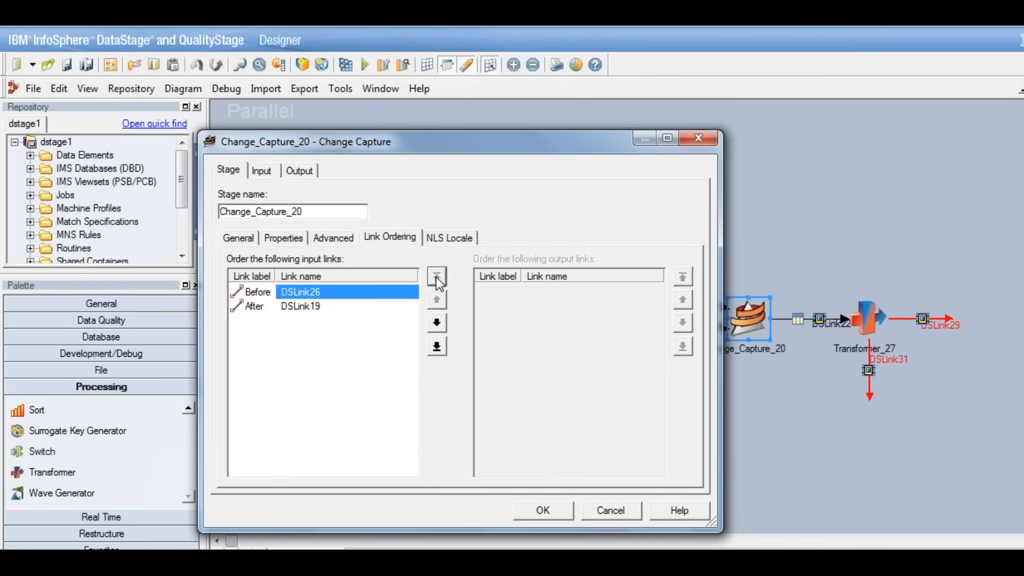
Delete the invalid DSLink26-derived columns, EMP_NUM through END_DT, from the DSLink22 output mapping, keeping change_code.
click(299, 170)
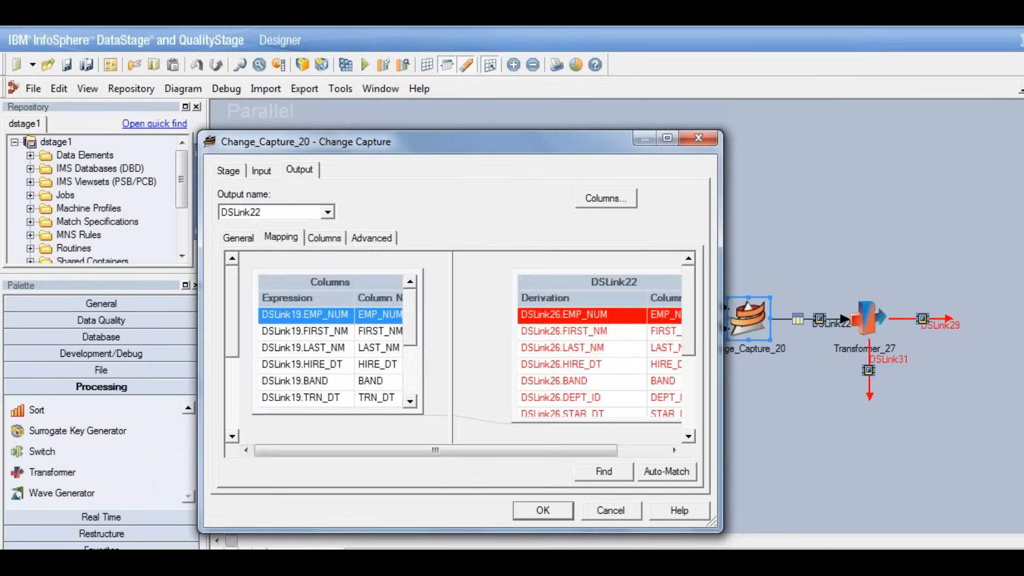
drag(580, 136, 561, 77)
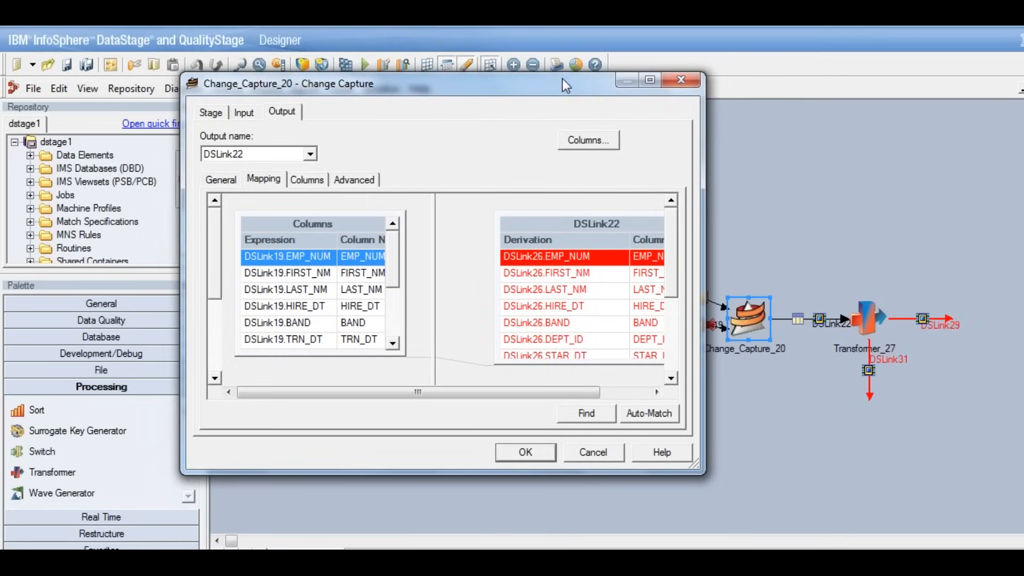
click(395, 344)
click(395, 344)
click(394, 344)
click(394, 341)
click(395, 342)
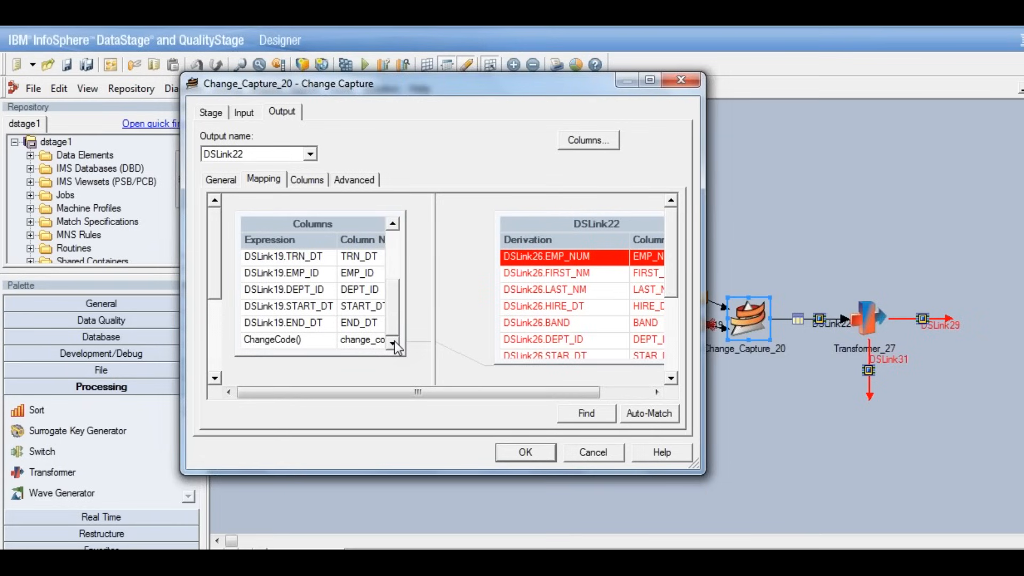
drag(447, 388, 496, 388)
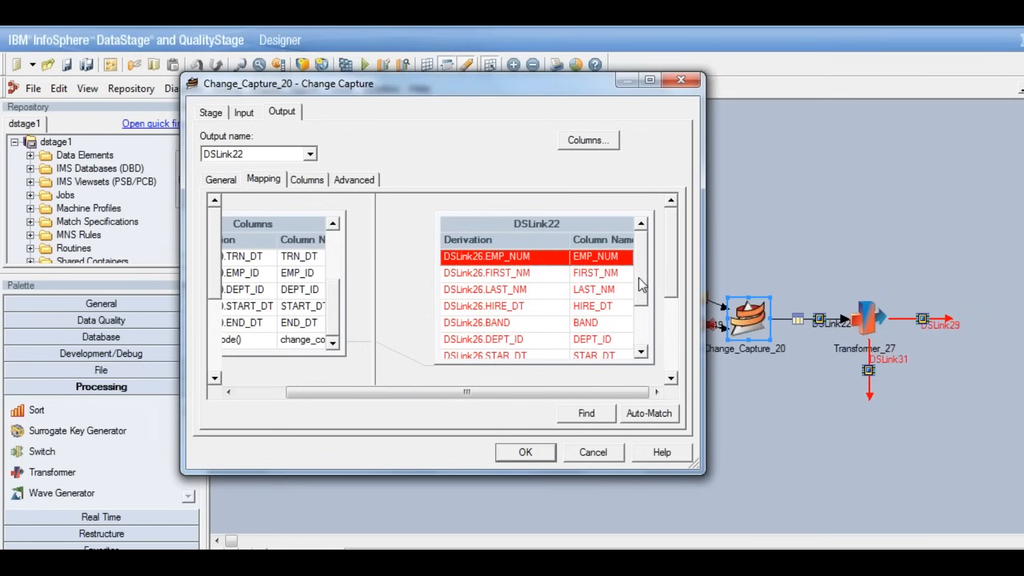
drag(641, 280, 638, 342)
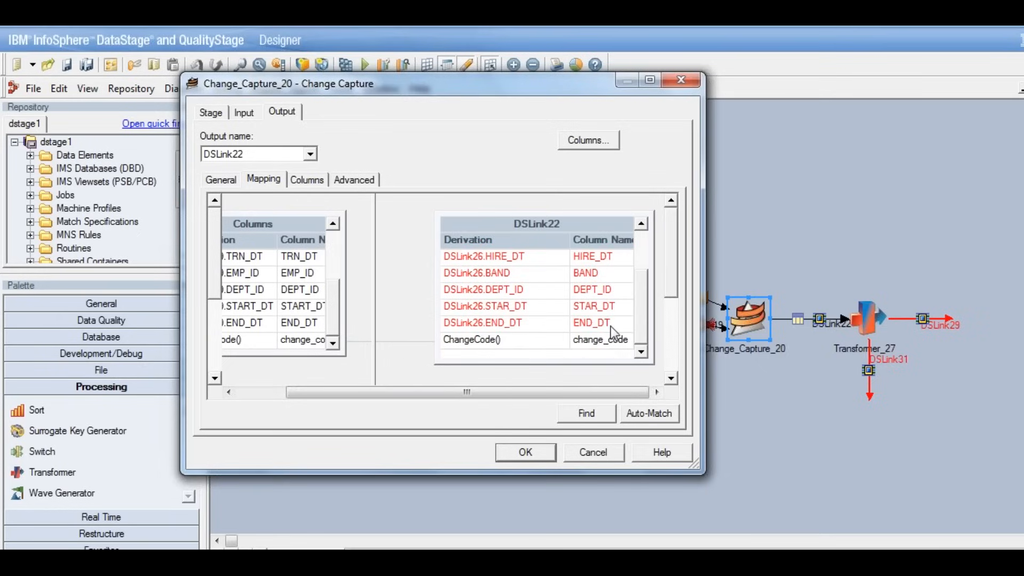
shift+click(610, 325)
key(Delete)
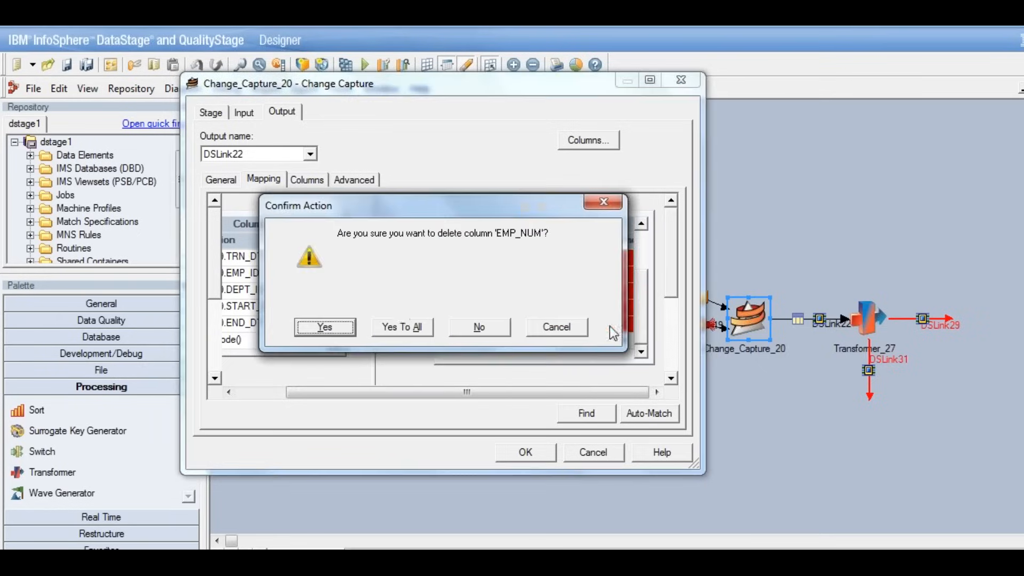
click(404, 326)
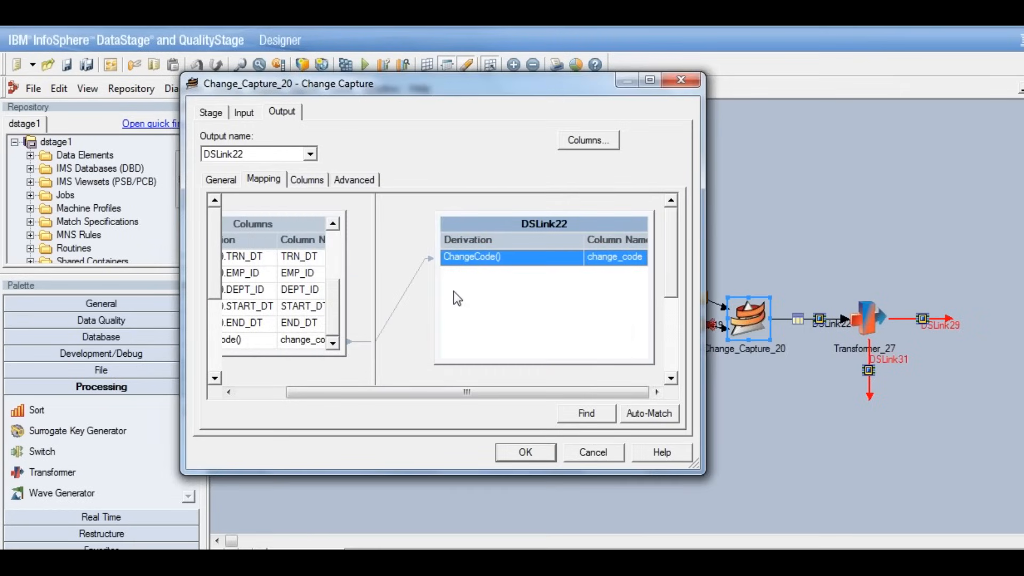
Map all DSLink19 columns and ChangeCode() to the DSLink22 output, accepting a generated name for the duplicate change_code column.
drag(334, 312, 341, 228)
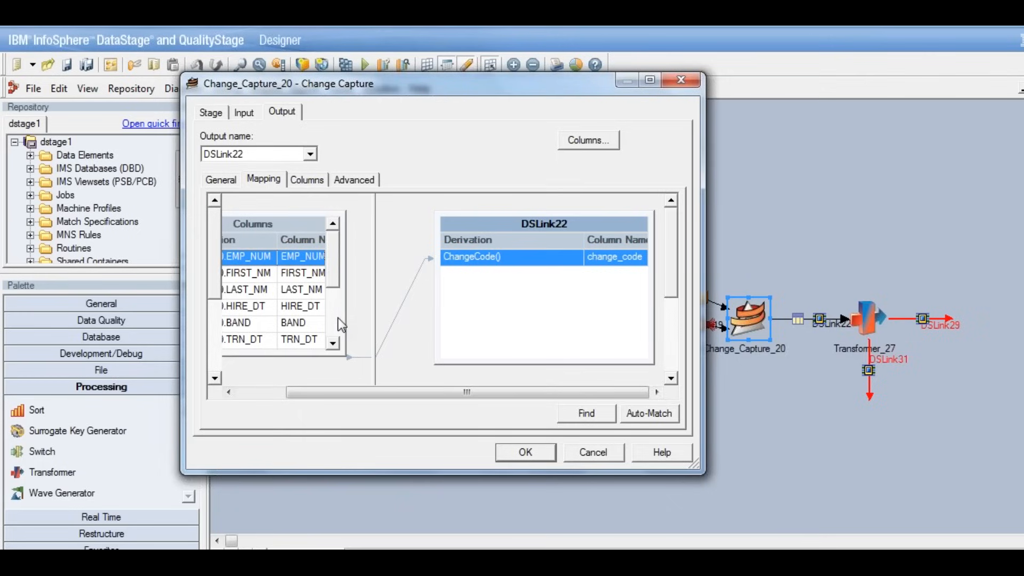
click(334, 344)
click(334, 344)
click(335, 344)
click(334, 345)
click(334, 344)
drag(313, 324, 315, 257)
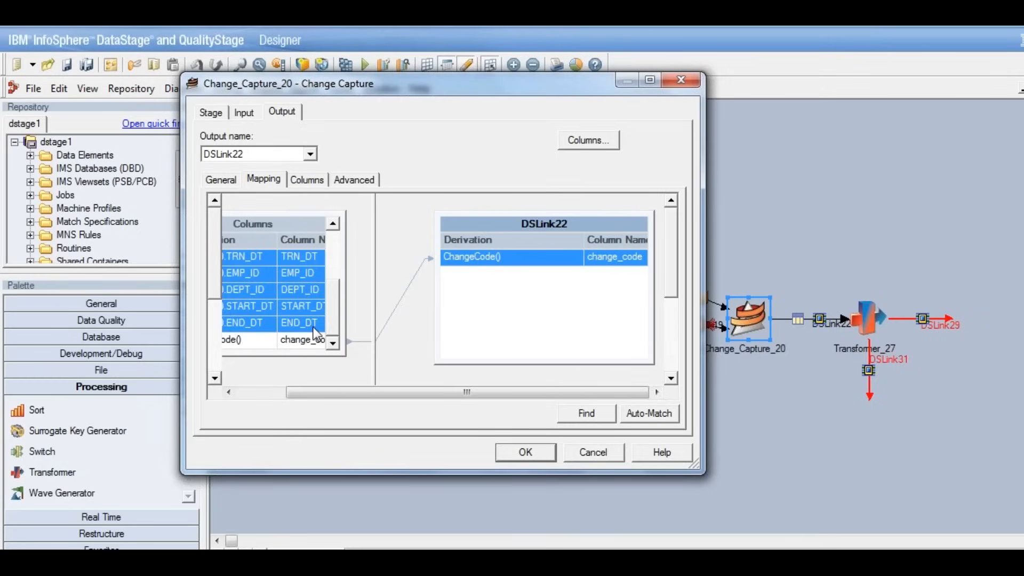
click(333, 224)
click(333, 224)
click(333, 224)
click(333, 224)
click(333, 224)
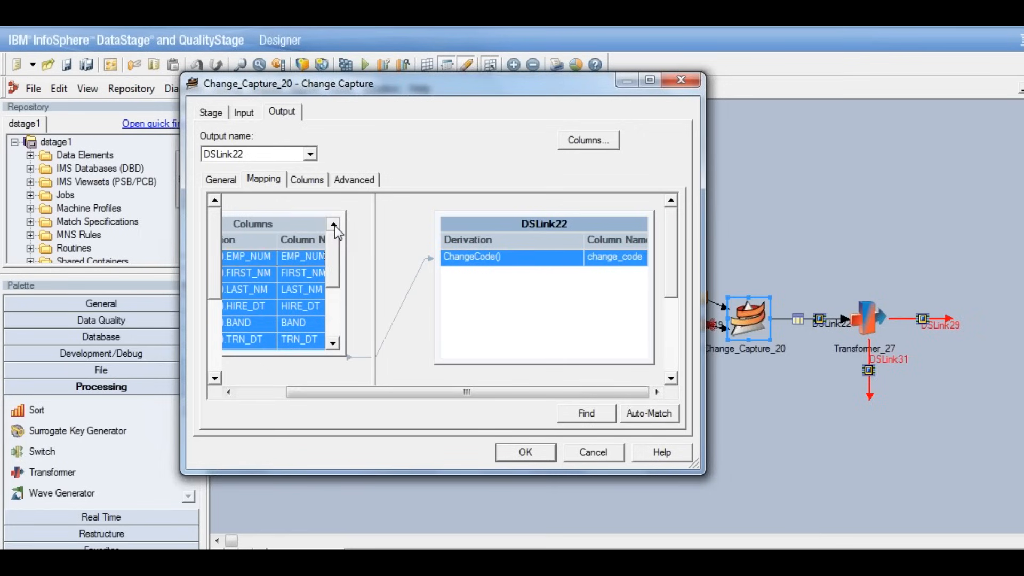
drag(306, 241, 483, 297)
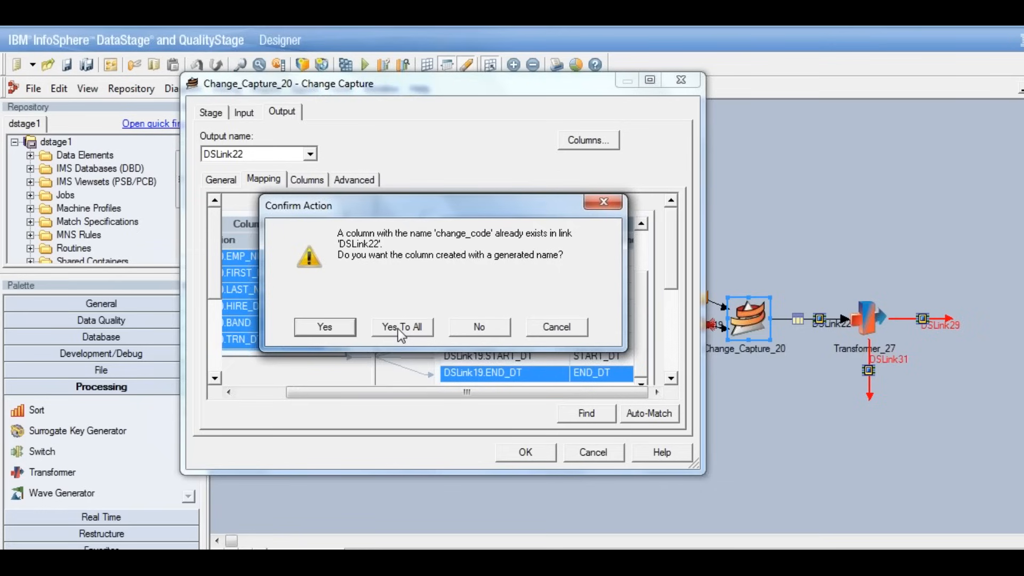
click(401, 332)
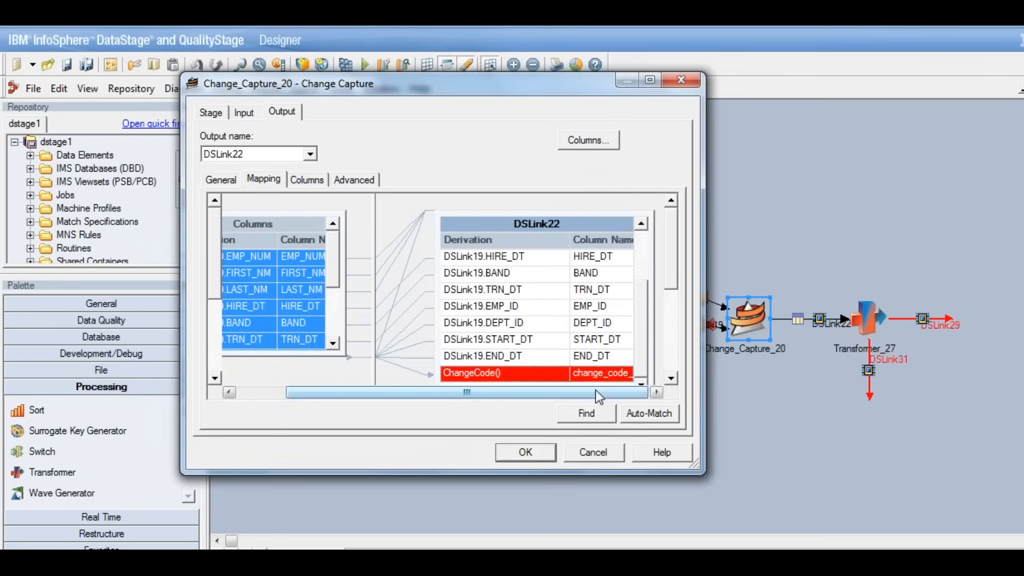
Delete the original change_code column from the DSLink22 output mapping, keeping the renamed ChangeCode() column, and accept the Change_Capture_20 settings.
drag(600, 373, 613, 260)
click(613, 260)
right_click(613, 261)
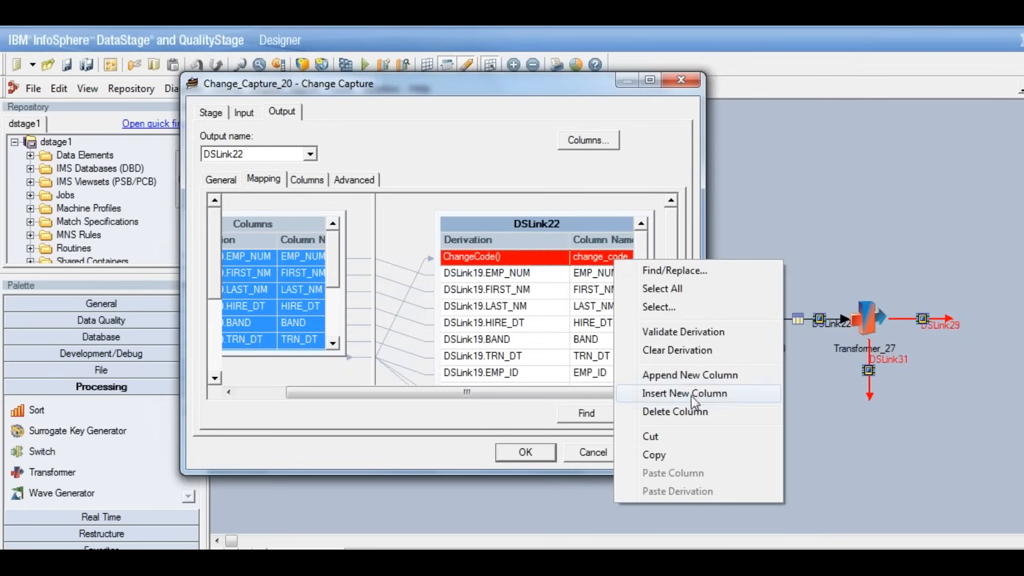
click(674, 411)
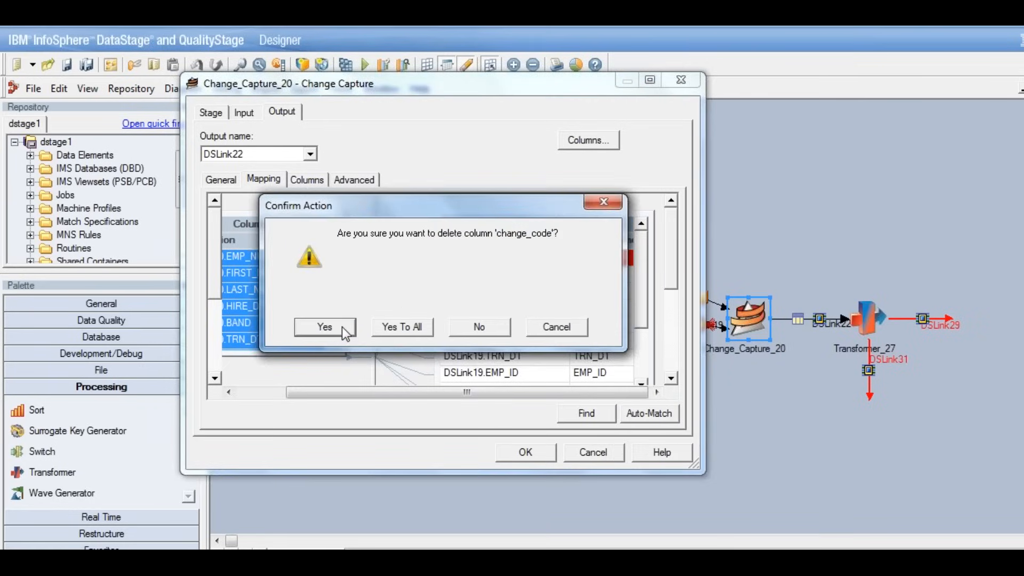
click(341, 327)
click(643, 381)
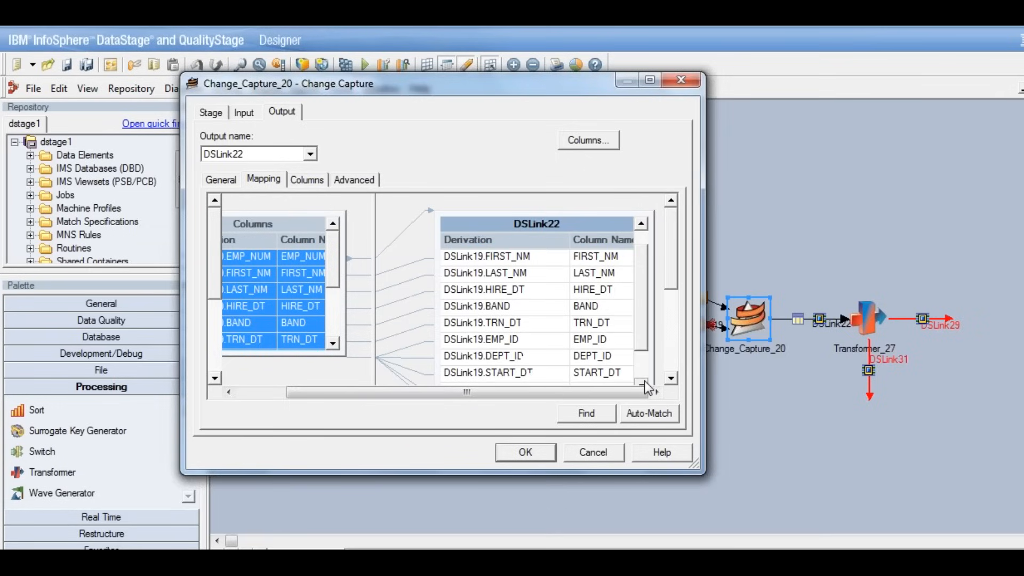
click(643, 381)
click(643, 381)
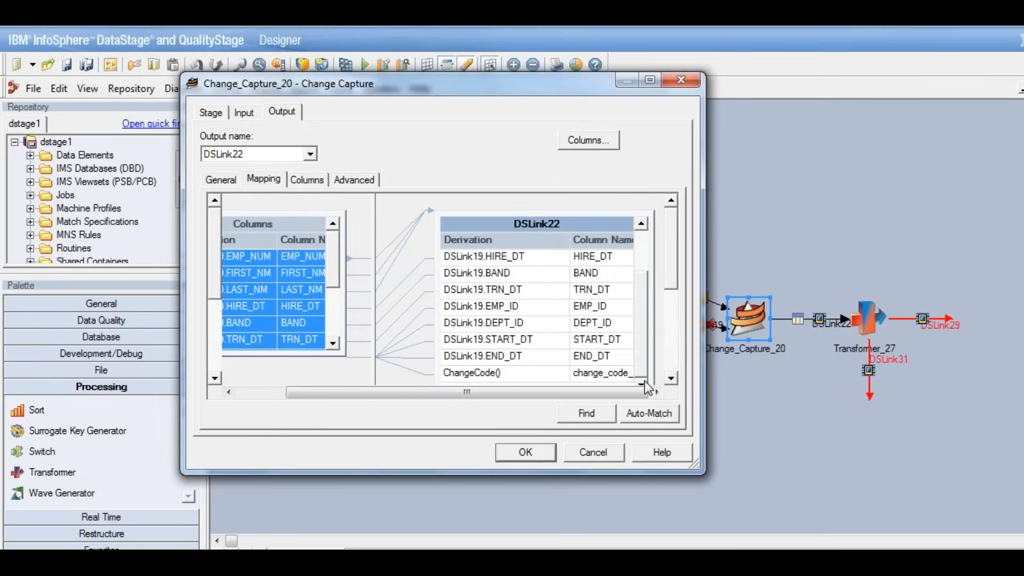
click(619, 373)
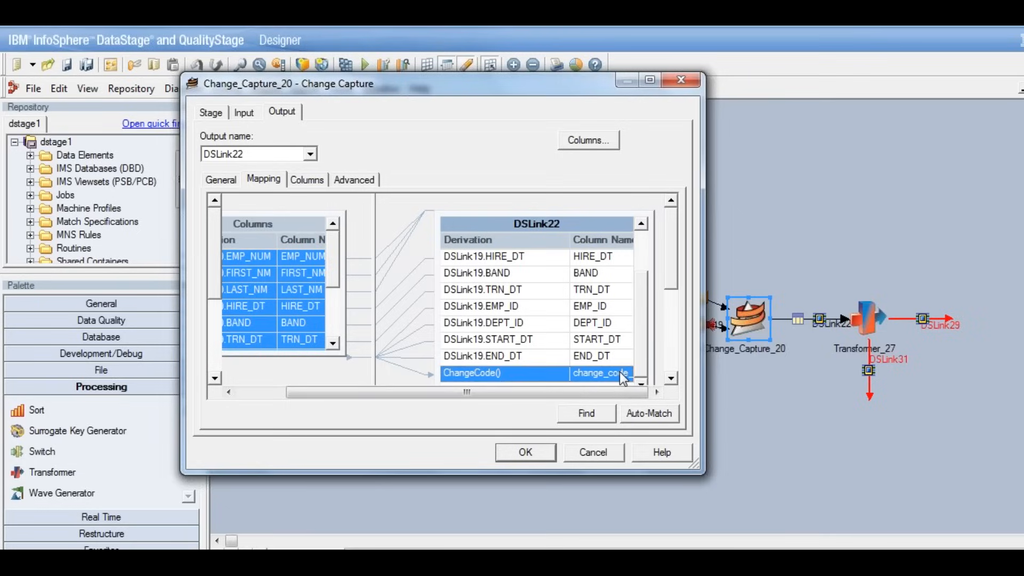
click(524, 450)
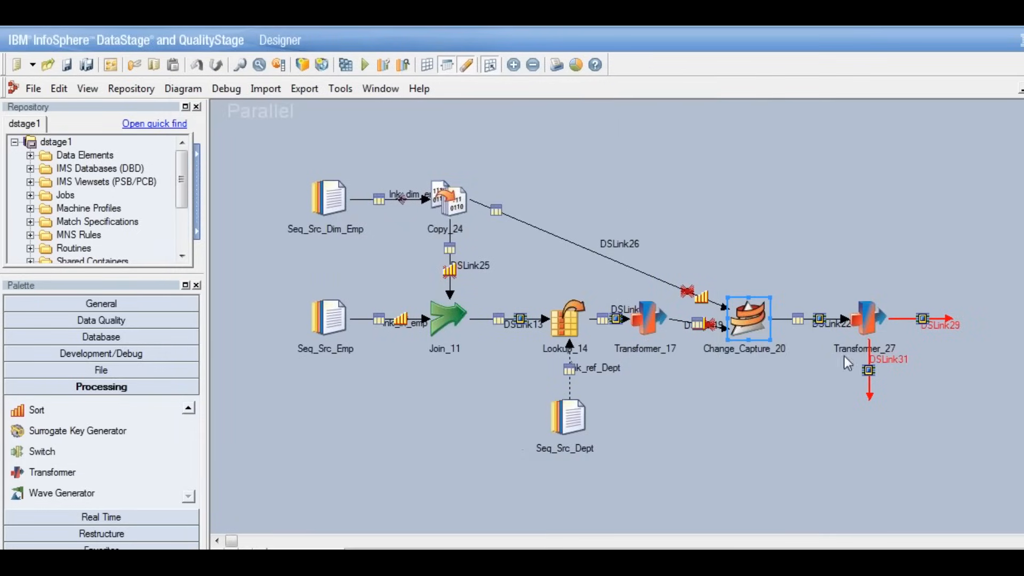
Open Transformer_27 and map the EMP_ID and END_DT columns from DSLink22 to the DSLink29 output.
click(867, 318)
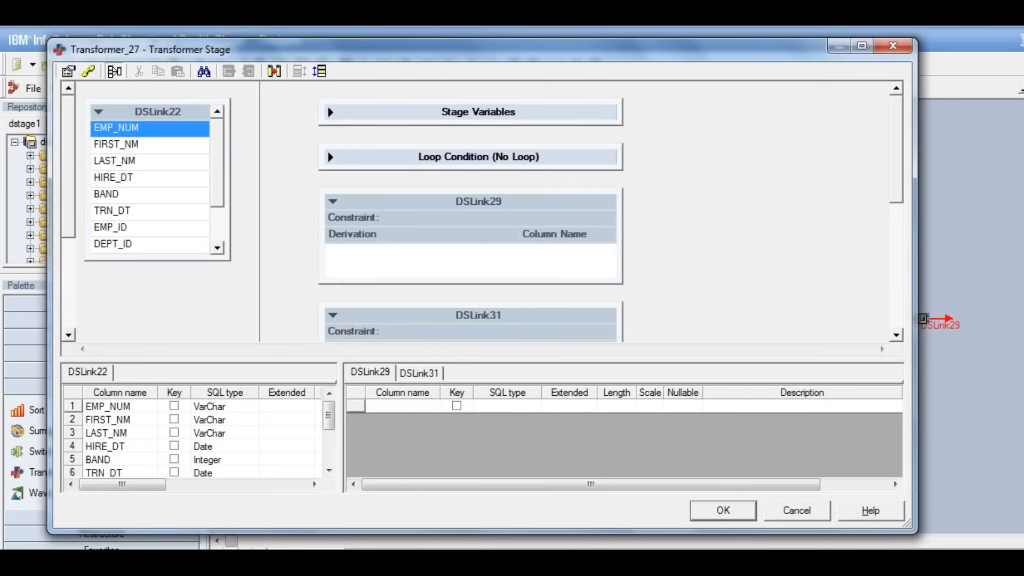
click(135, 233)
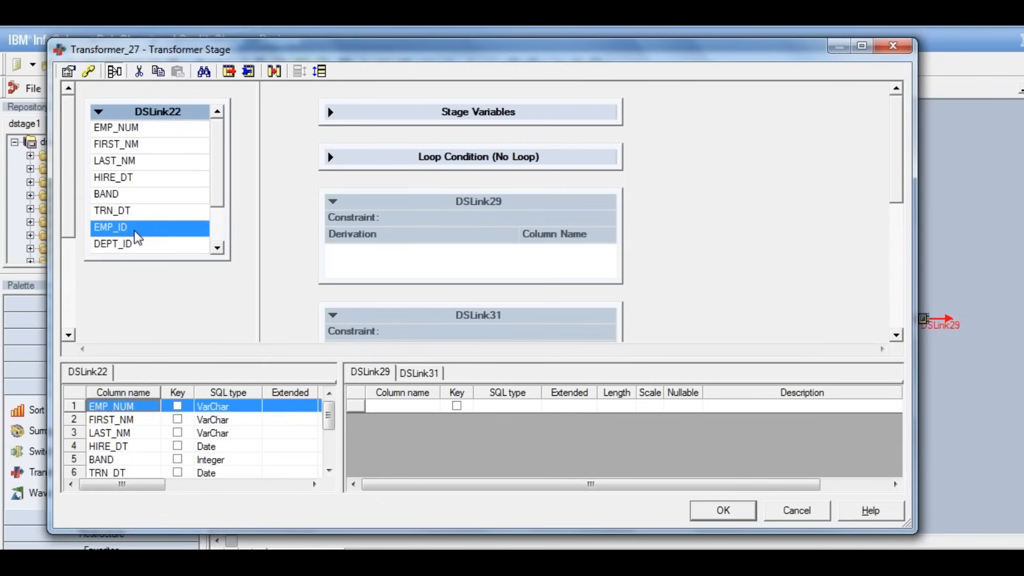
drag(135, 235, 439, 261)
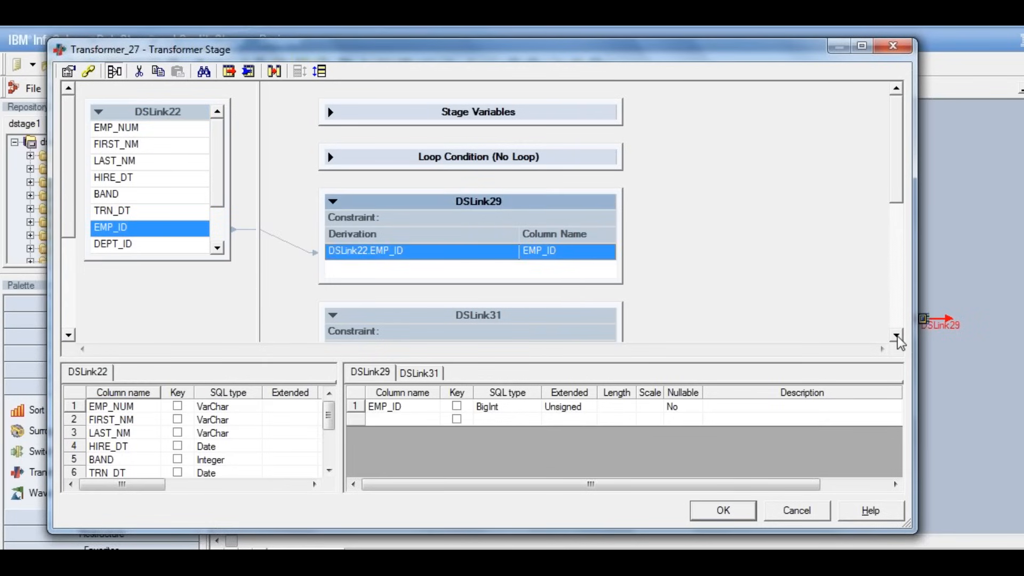
click(896, 335)
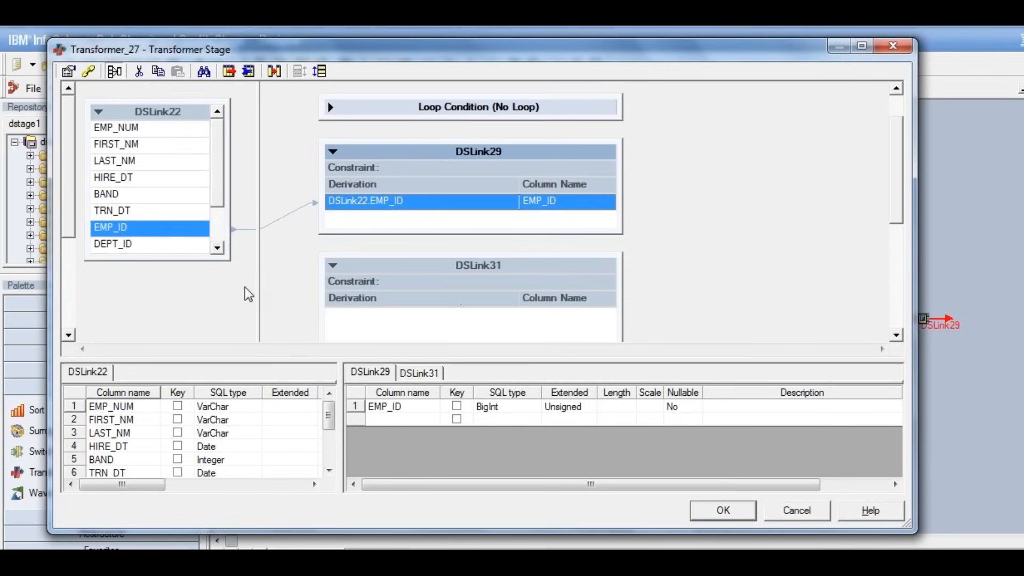
scroll(219, 249, down, 3)
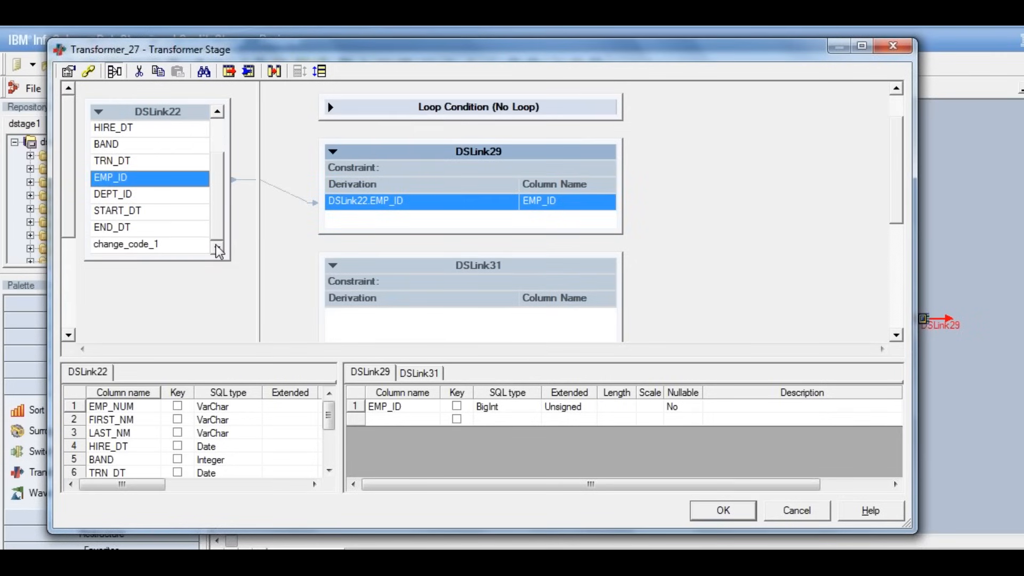
click(158, 228)
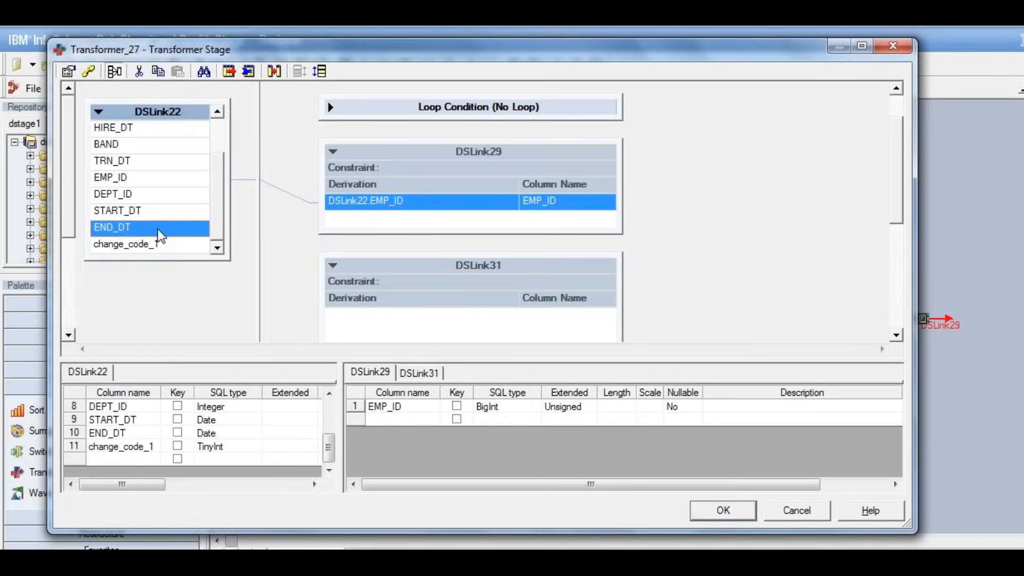
drag(157, 228, 486, 220)
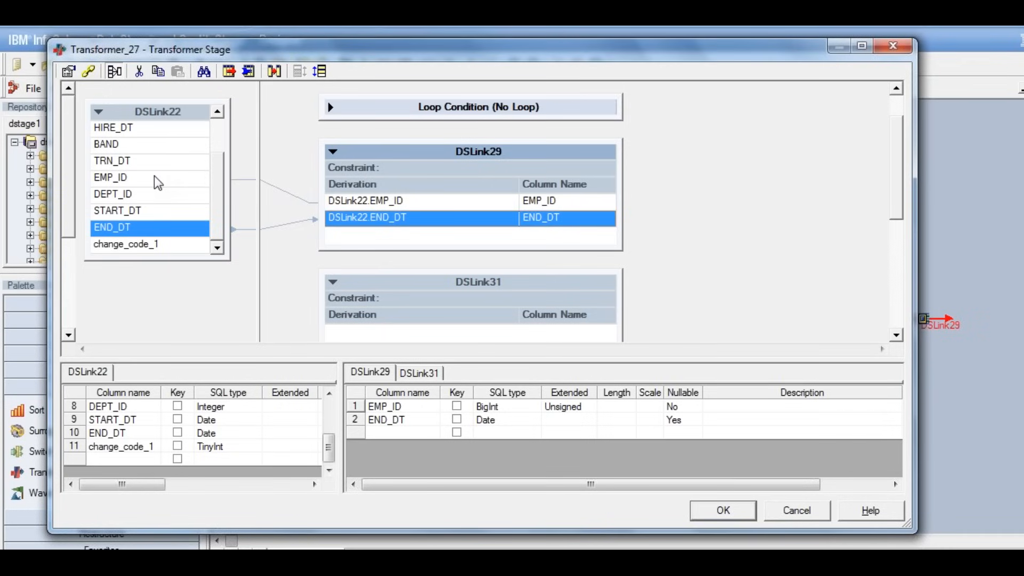
Overwrite the derivation of END_DT in the DSLink29 output with DSLink22.START_DT.
click(137, 209)
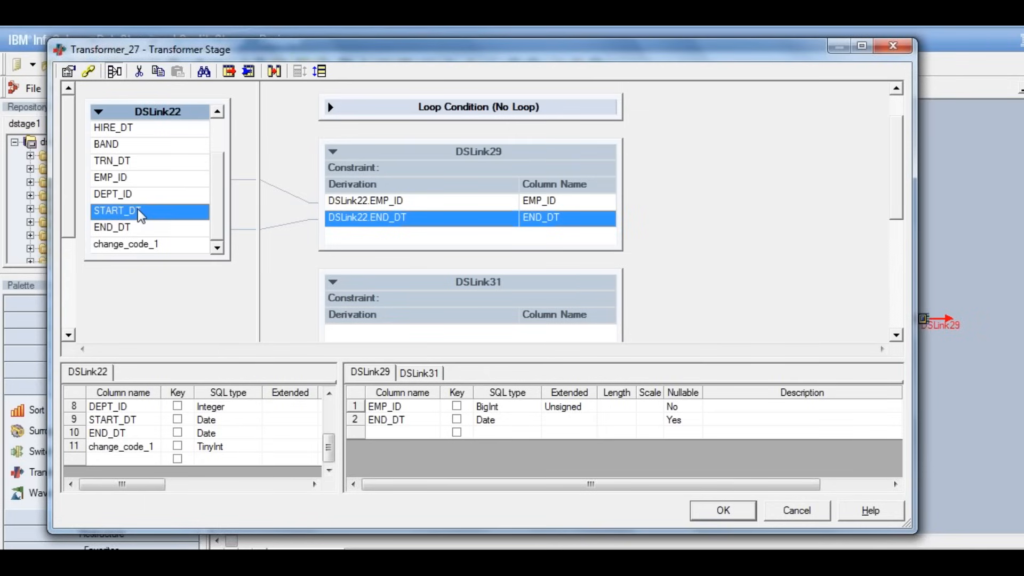
drag(138, 209, 341, 219)
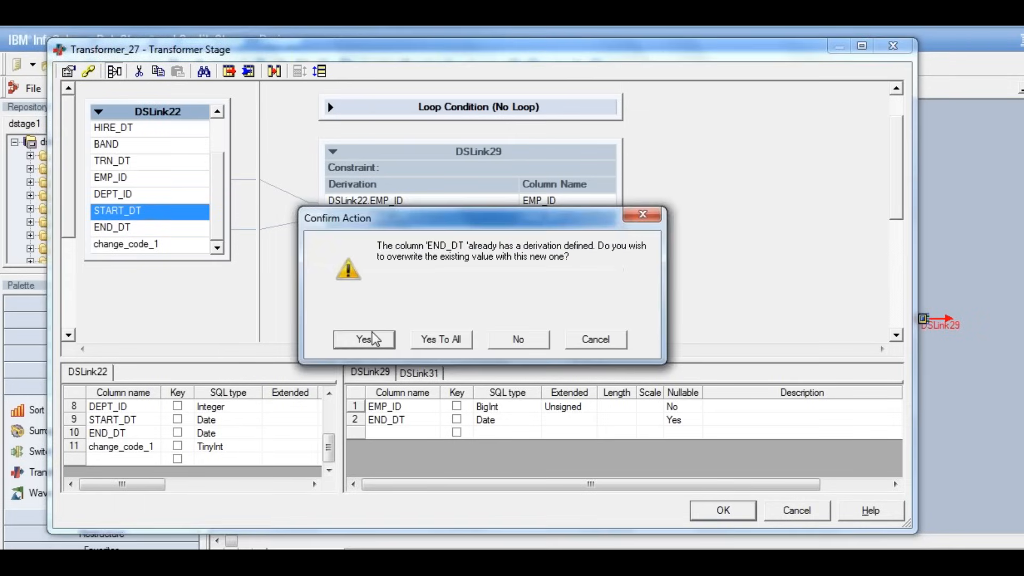
click(373, 343)
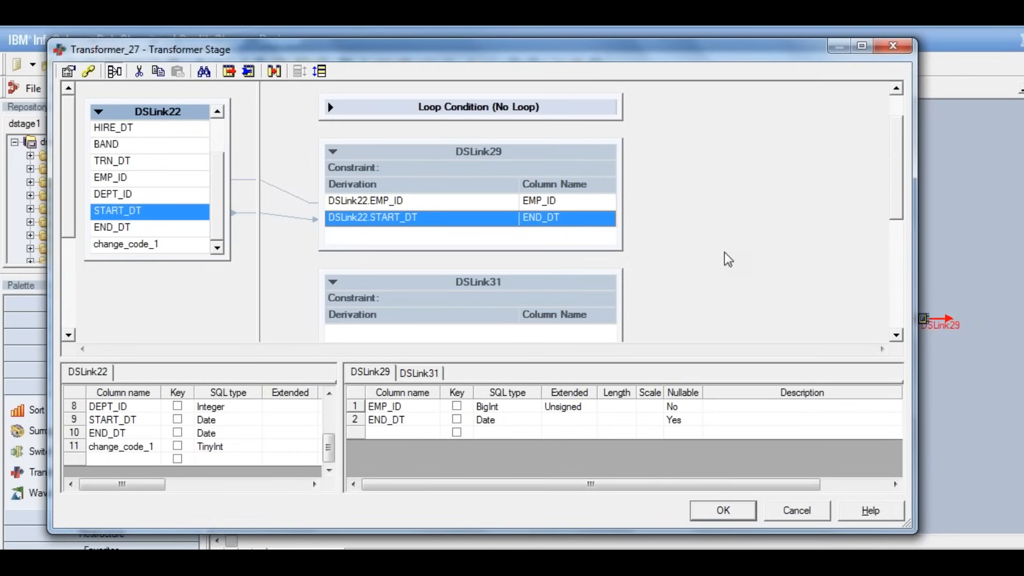
Map all DSLink22 columns to the empty DSLink31 output of Transformer_27.
click(897, 336)
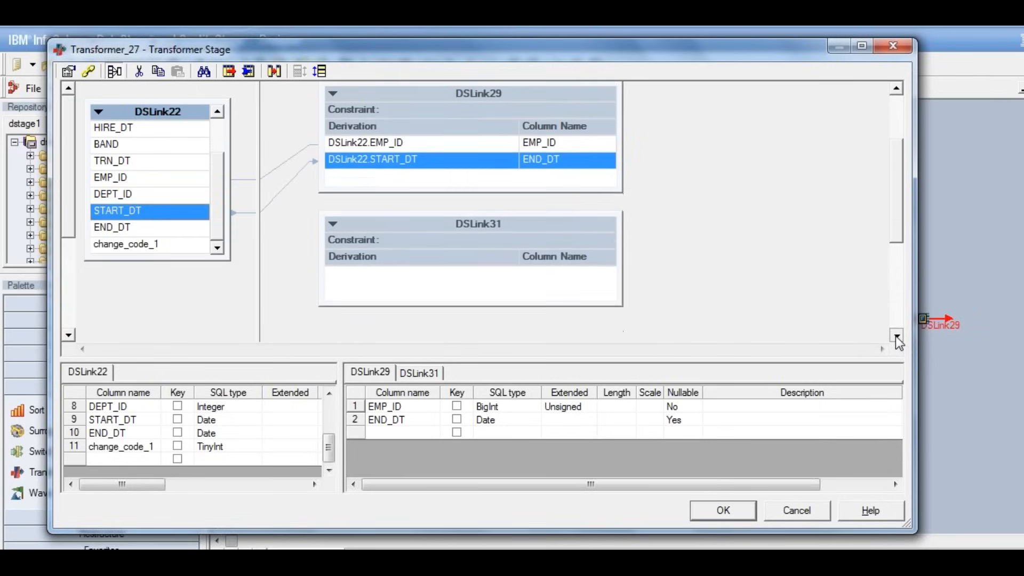
click(897, 336)
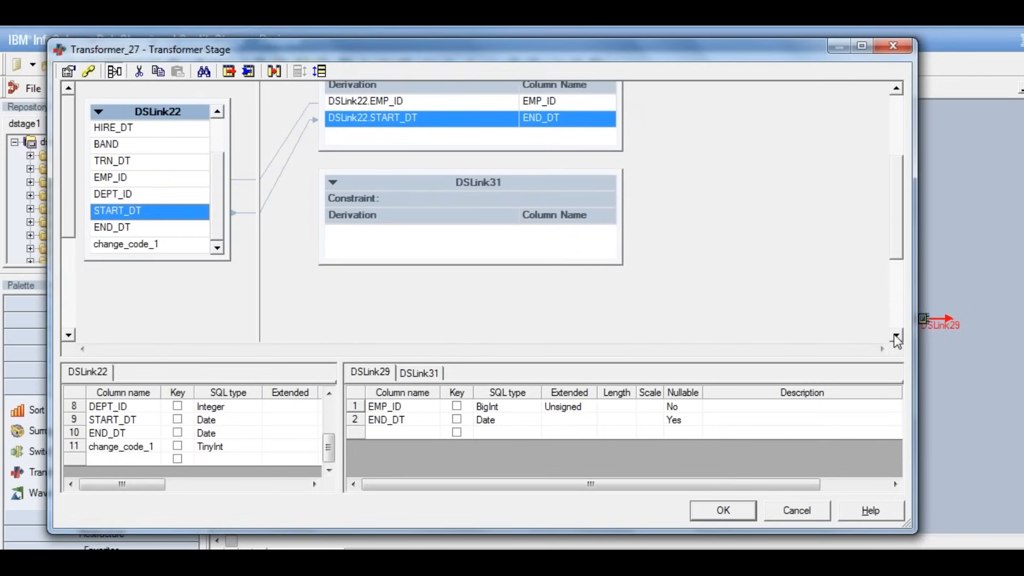
drag(216, 219, 228, 123)
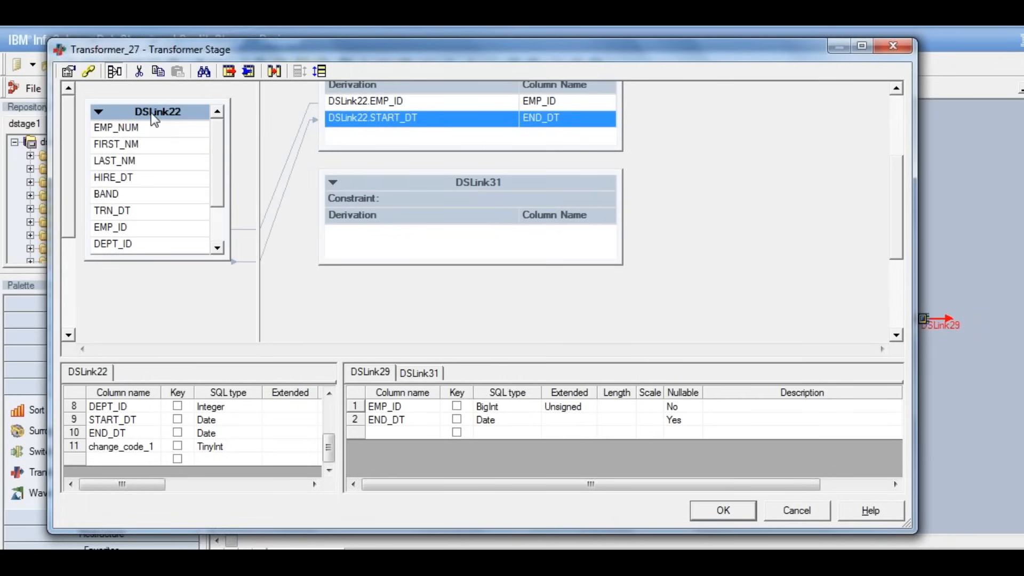
drag(149, 109, 348, 212)
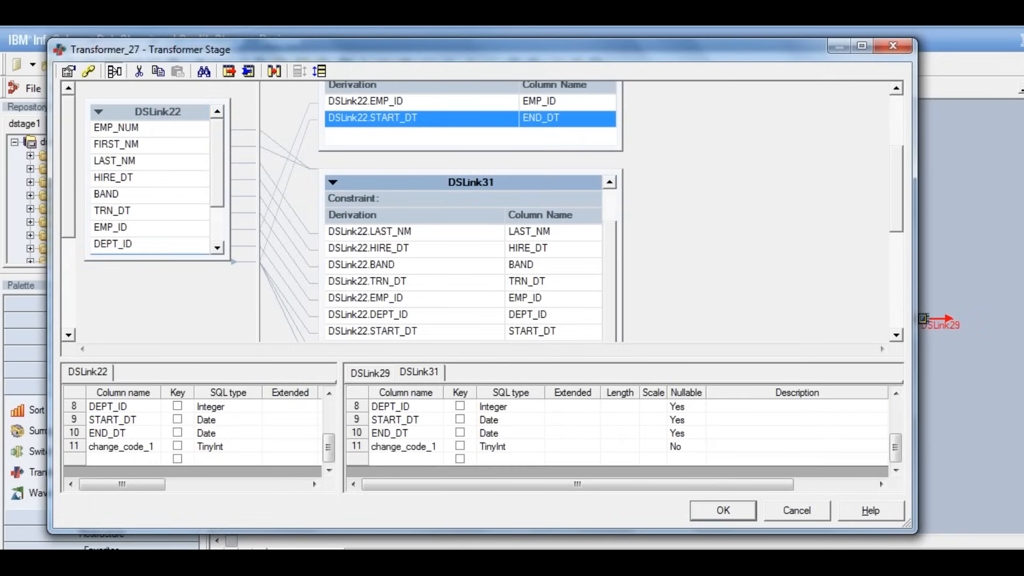
Delete the TRN_DT column from the DSLink31 output.
click(896, 335)
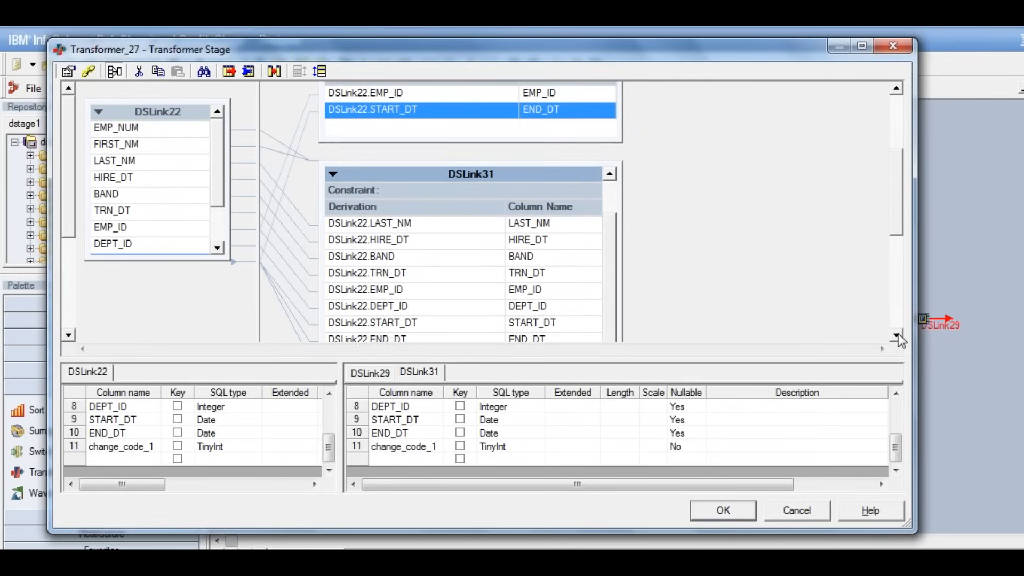
click(896, 335)
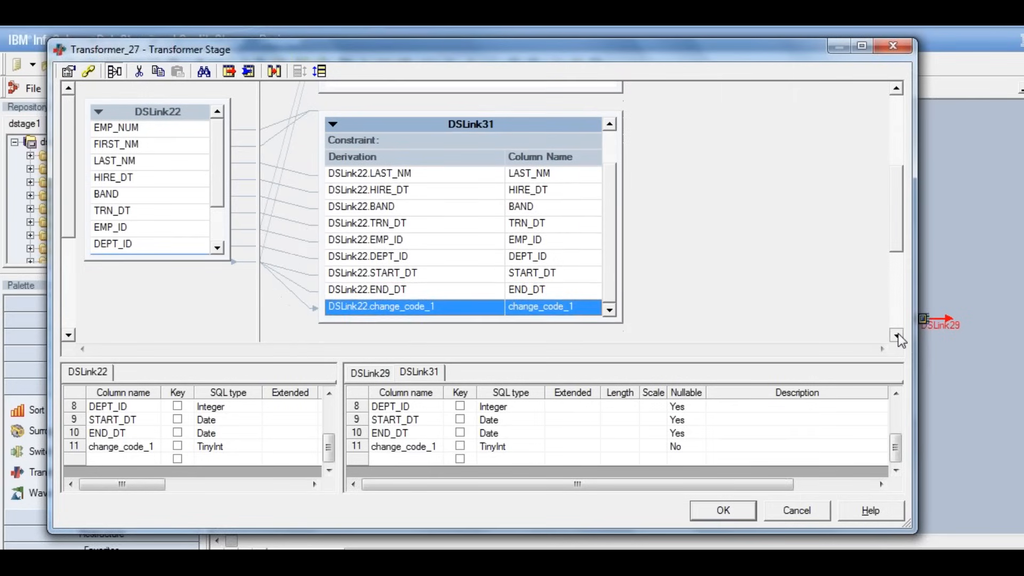
click(541, 216)
right_click(541, 215)
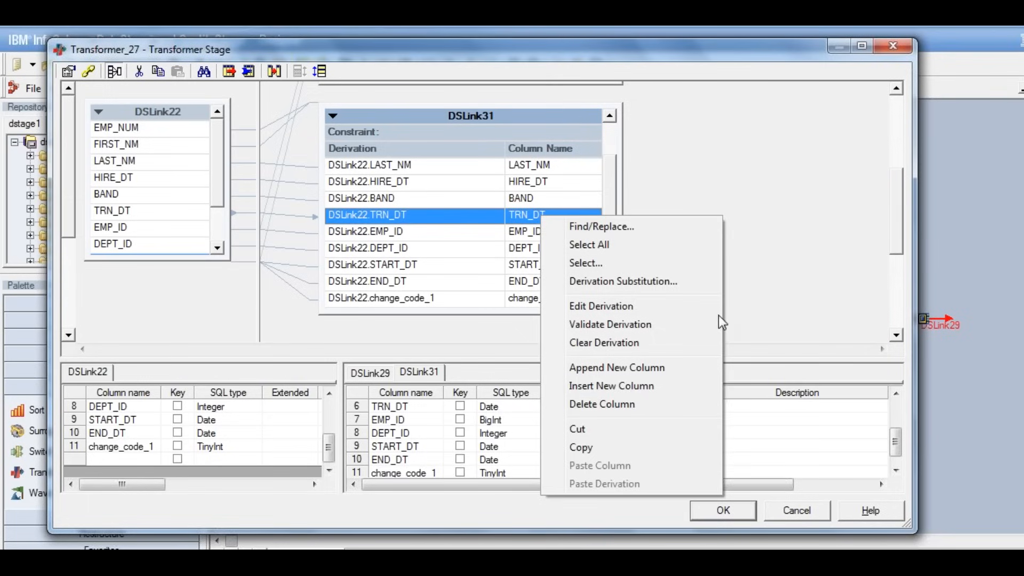
click(614, 406)
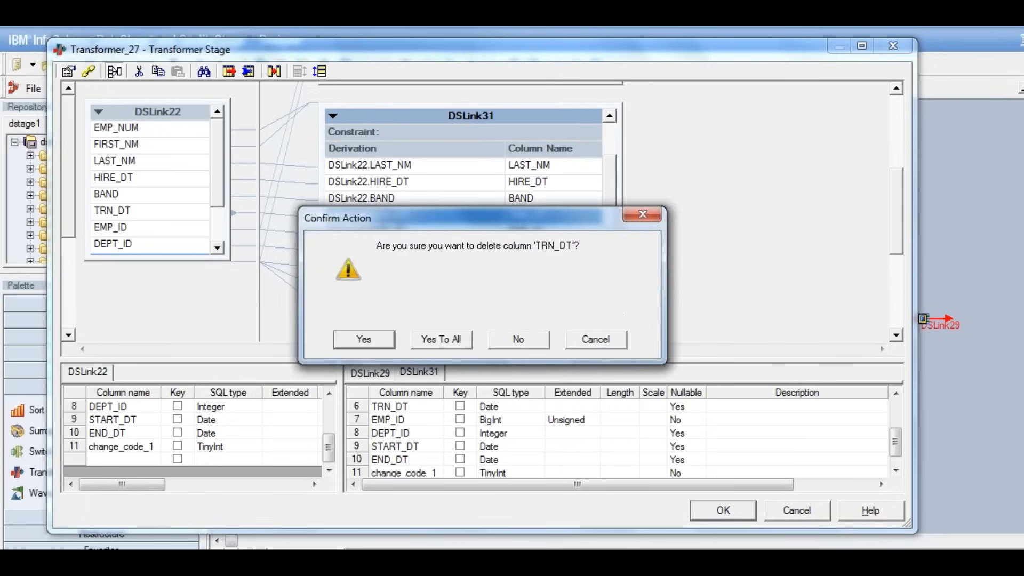
click(362, 341)
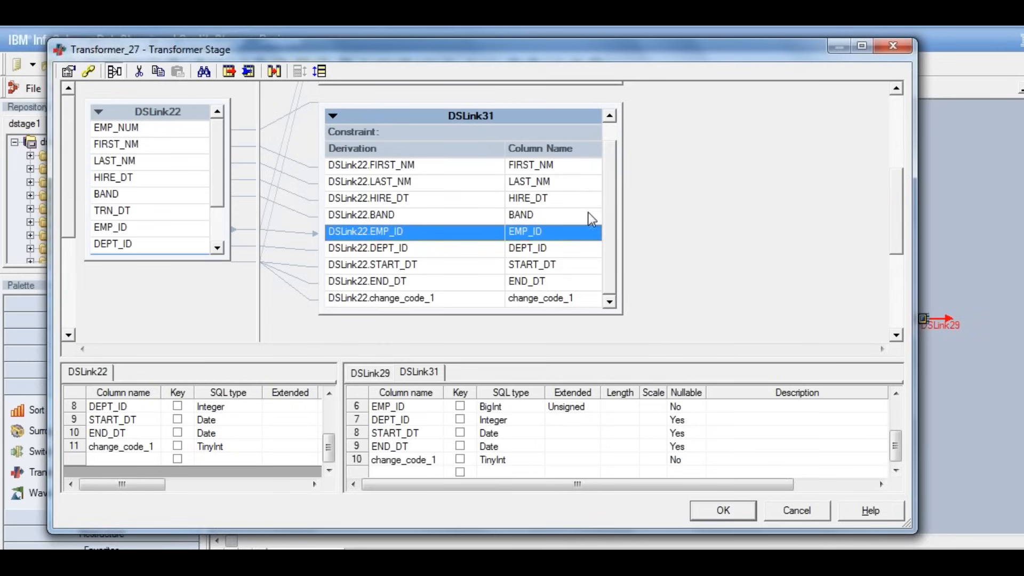
Review the remaining DSLink31 columns and delete change_code_1 from that output.
scroll(609, 221, up, 1)
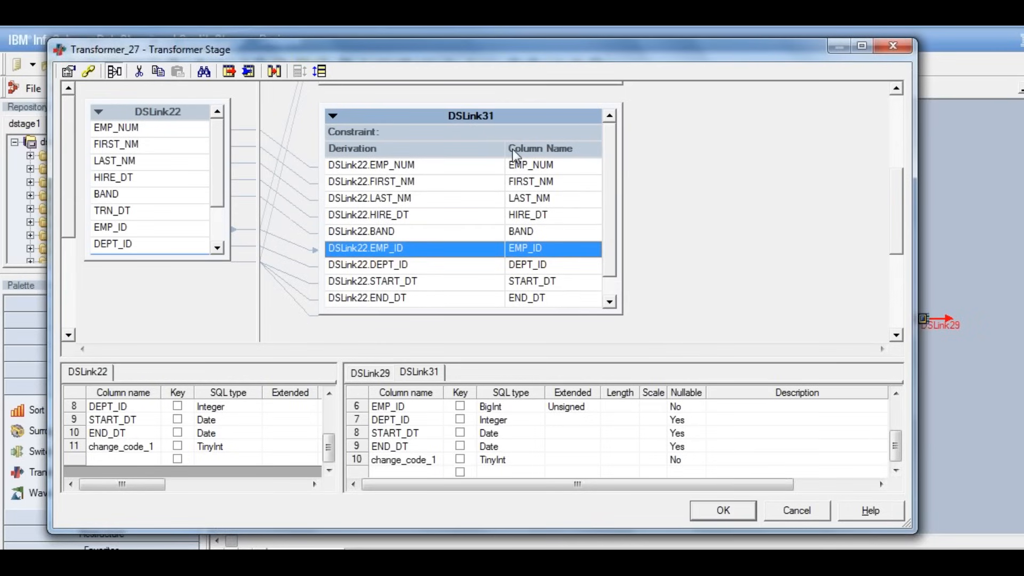
click(611, 302)
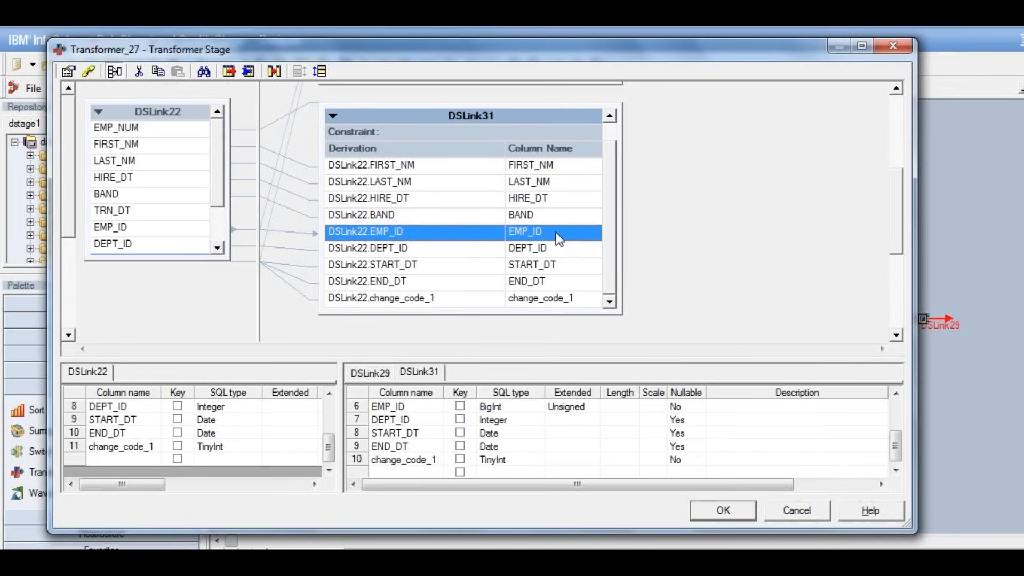
click(547, 298)
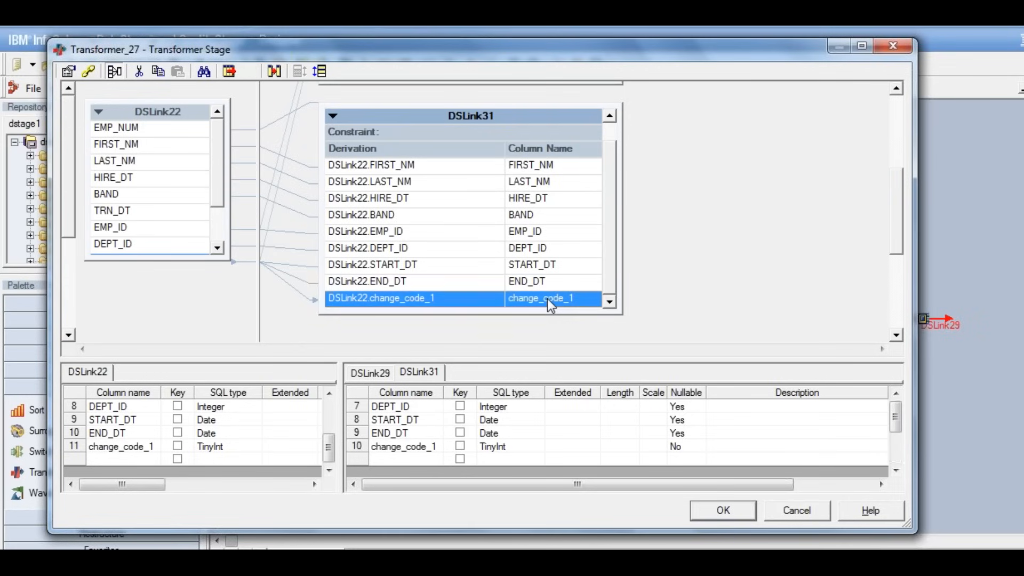
right_click(549, 306)
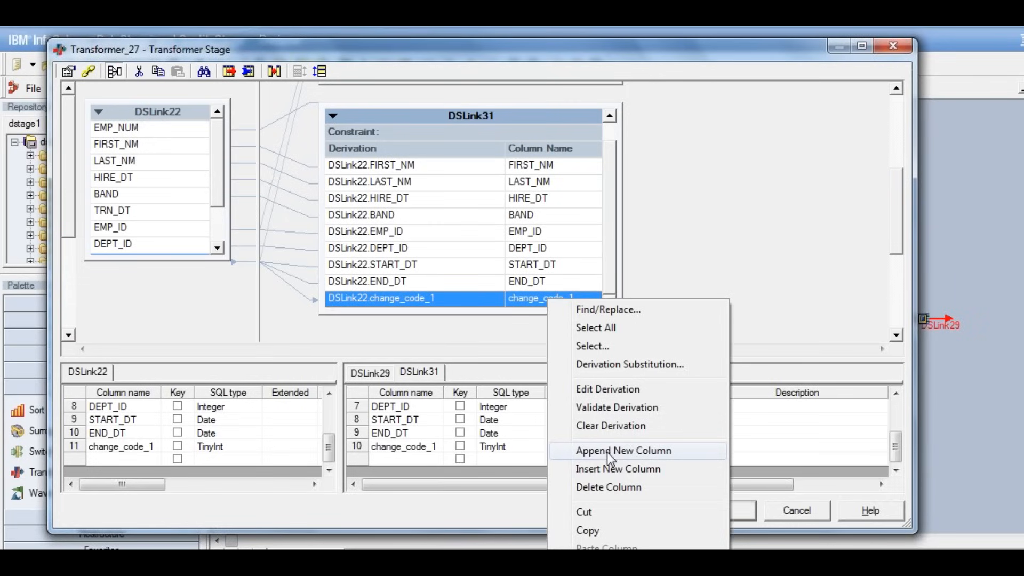
click(600, 485)
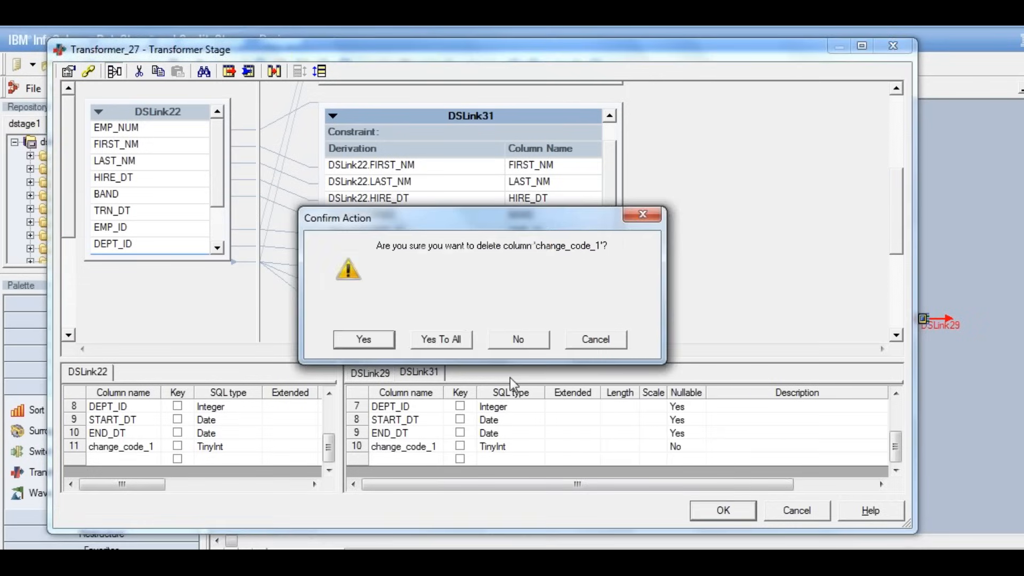
click(376, 338)
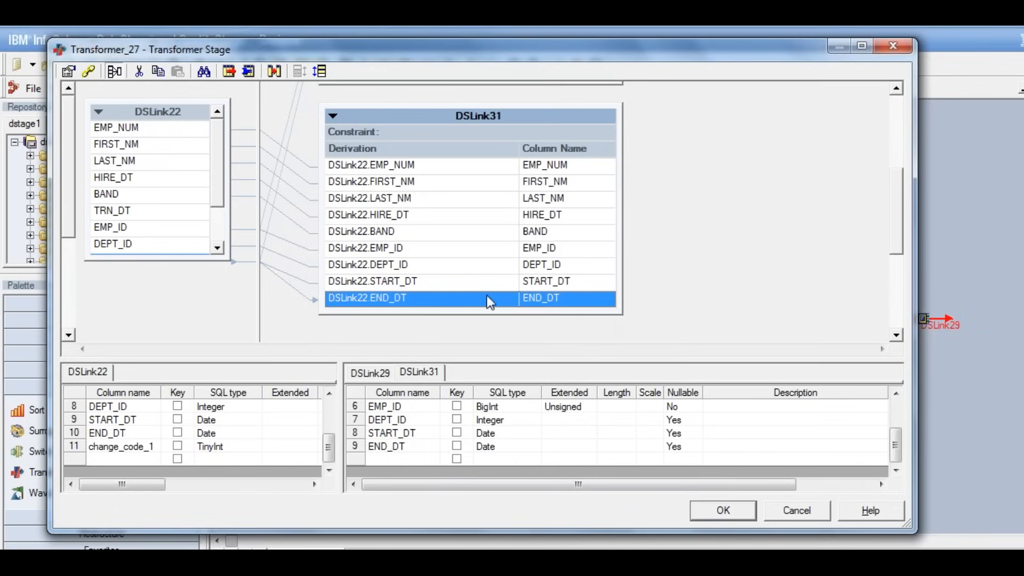
Delete the EMP_ID column from the DSLink31 output.
click(565, 252)
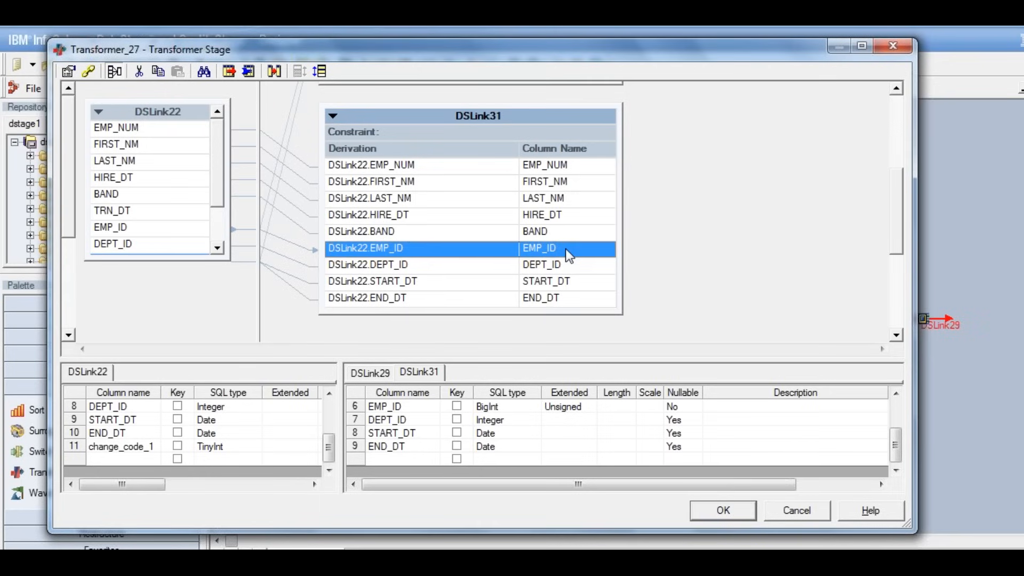
right_click(566, 249)
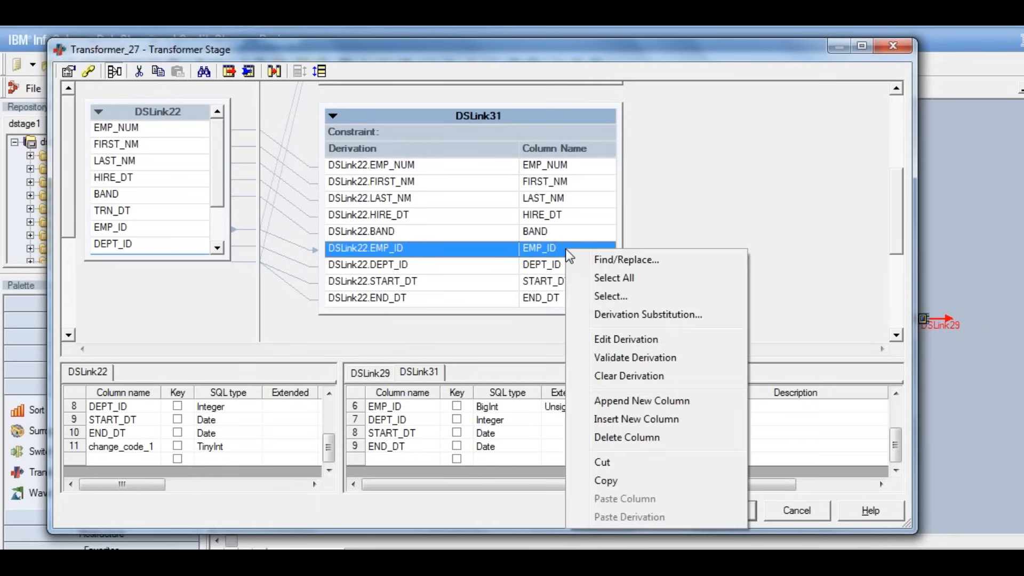
click(651, 439)
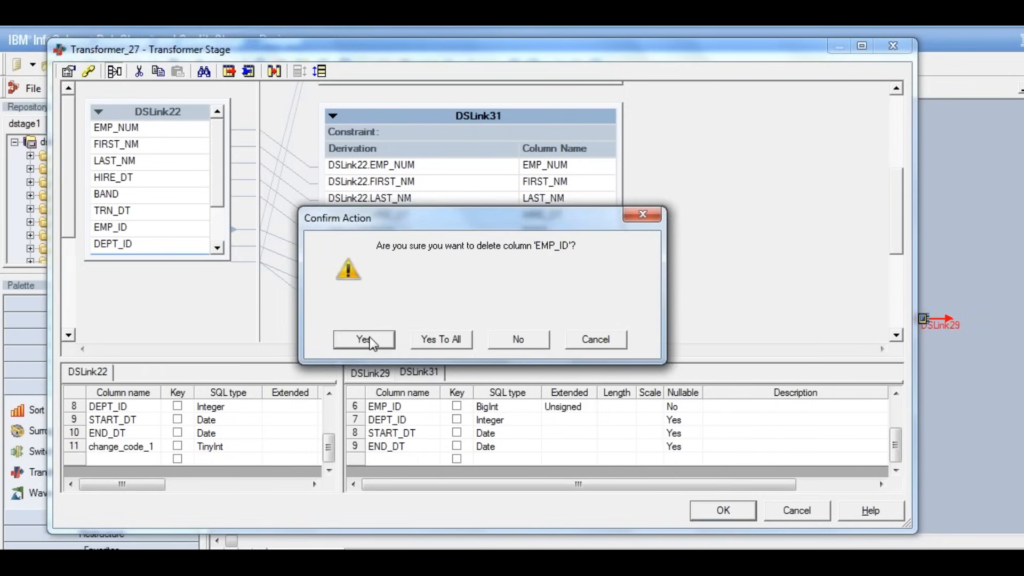
click(368, 338)
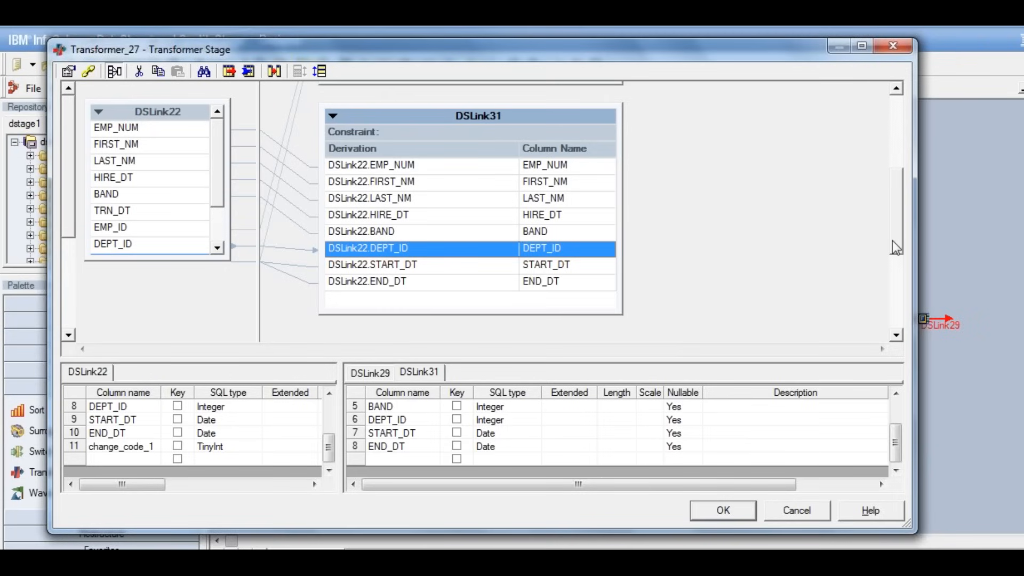
Set the DSLink29 output constraint of Transformer_27 to DSLink22.change_code_1 = 3.
click(896, 90)
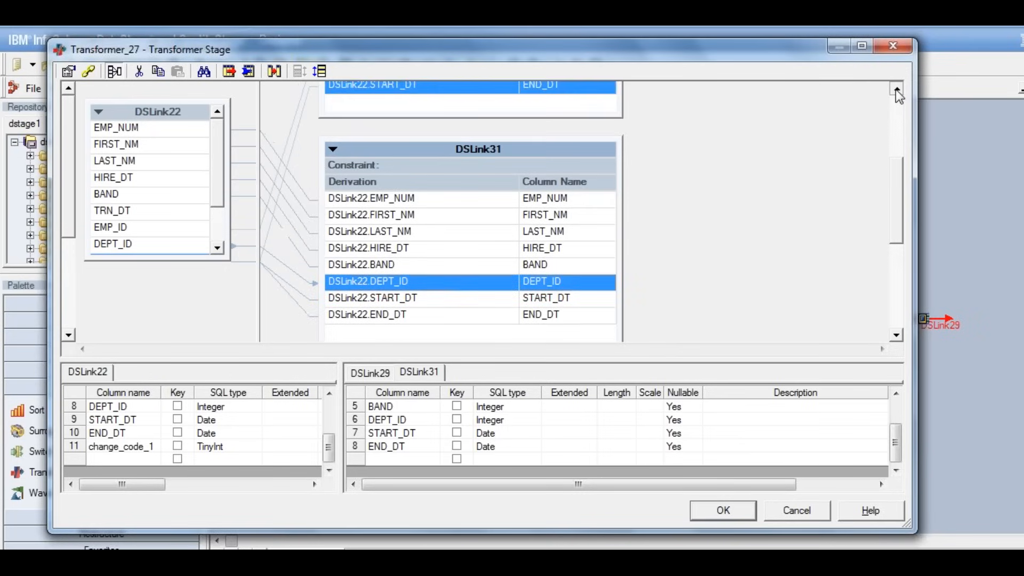
click(894, 89)
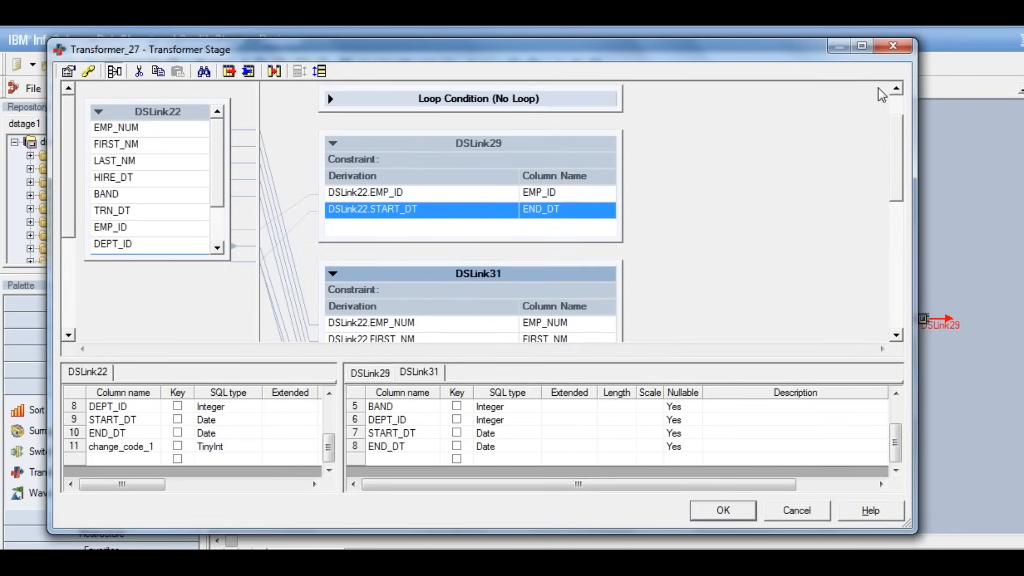
double_click(476, 161)
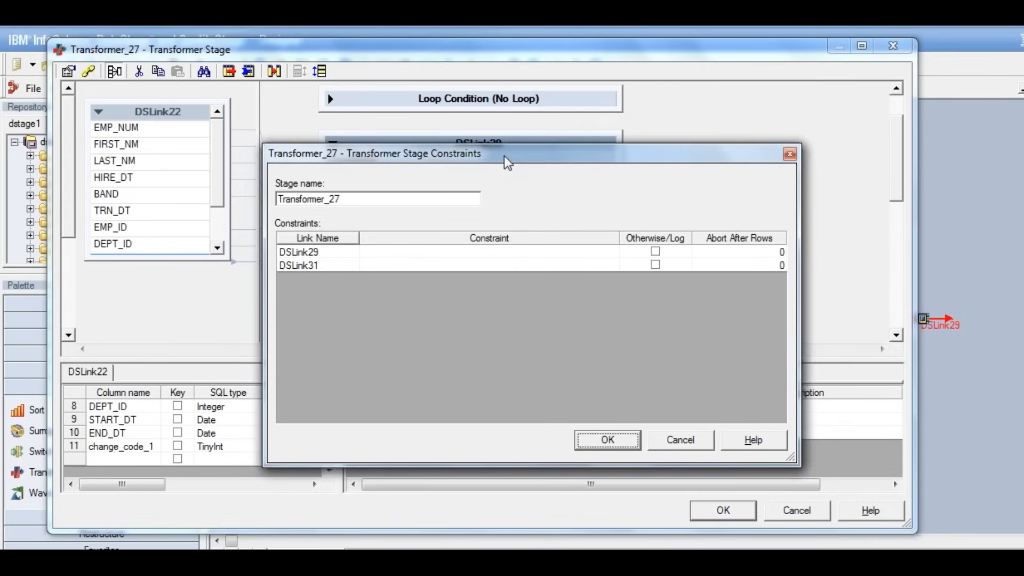
drag(504, 156, 495, 123)
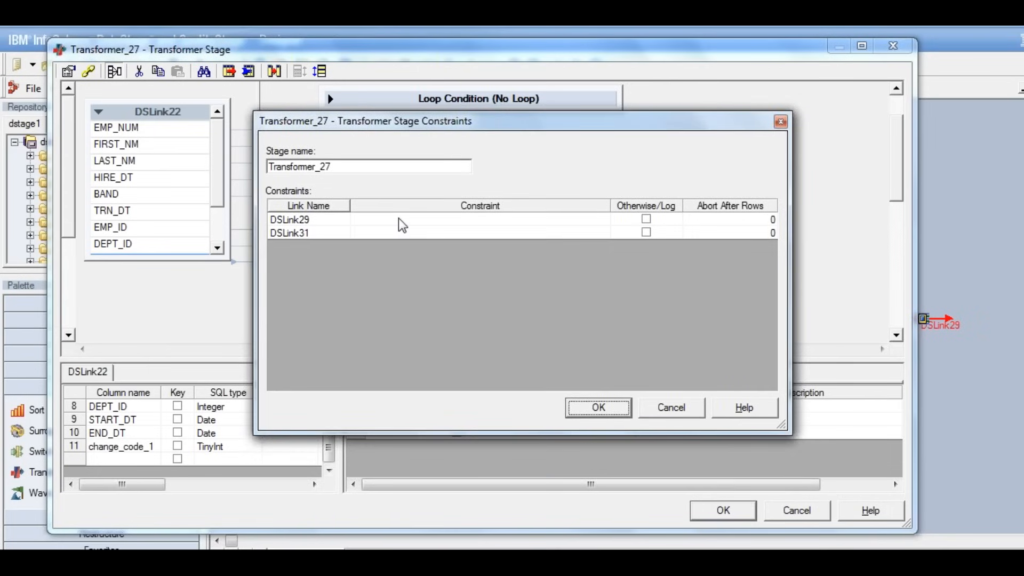
double_click(398, 218)
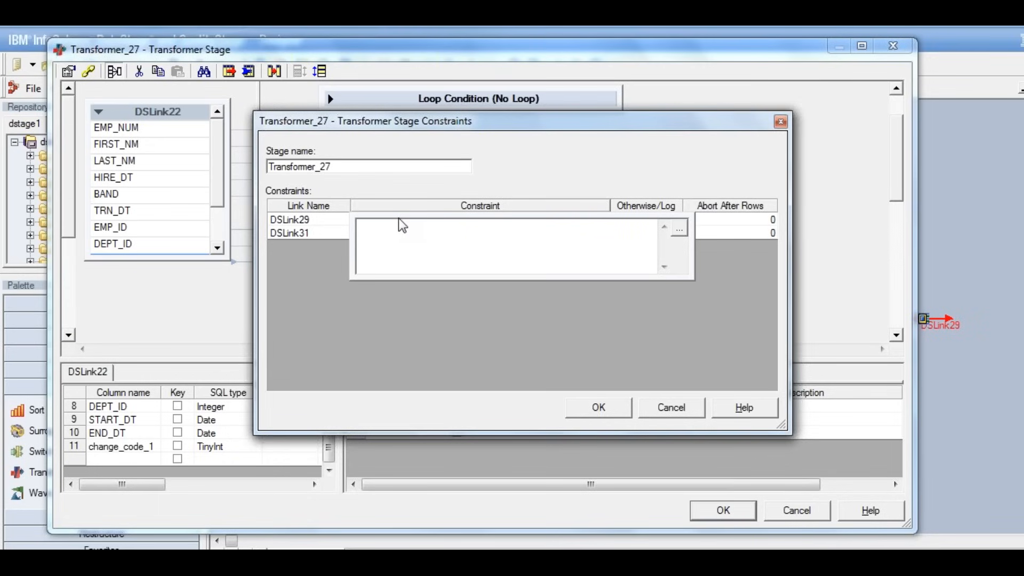
right_click(357, 229)
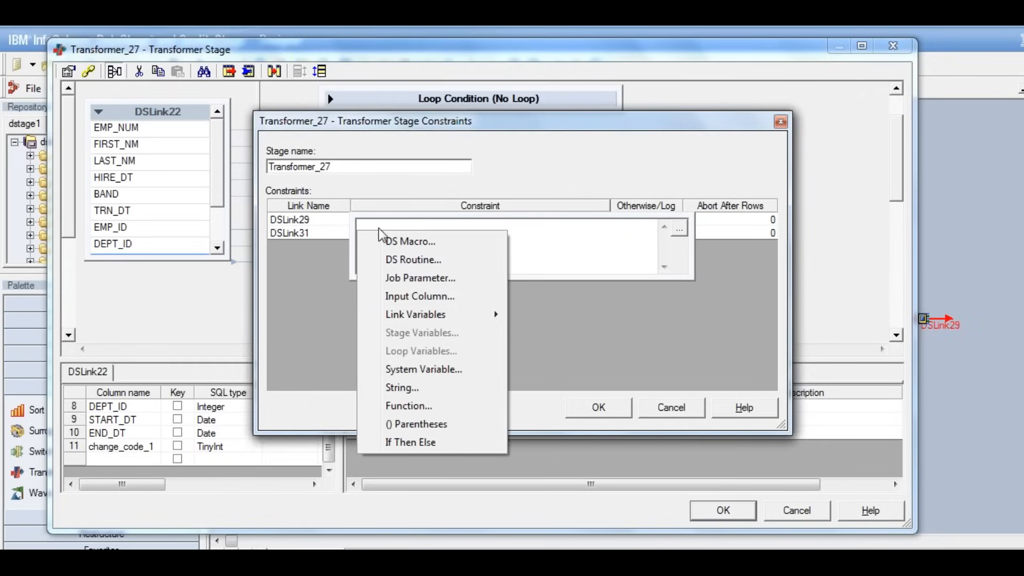
click(436, 297)
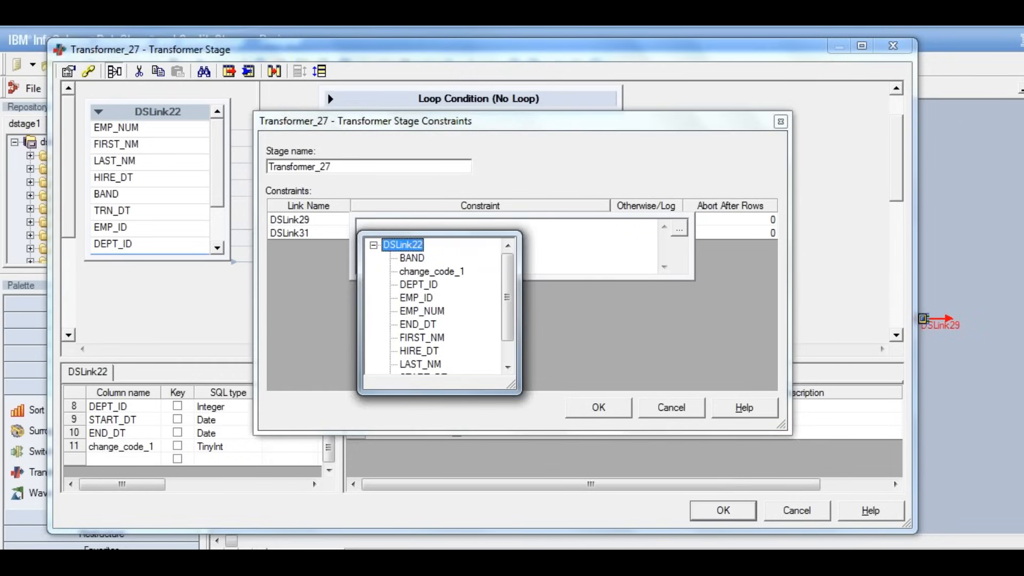
double_click(448, 273)
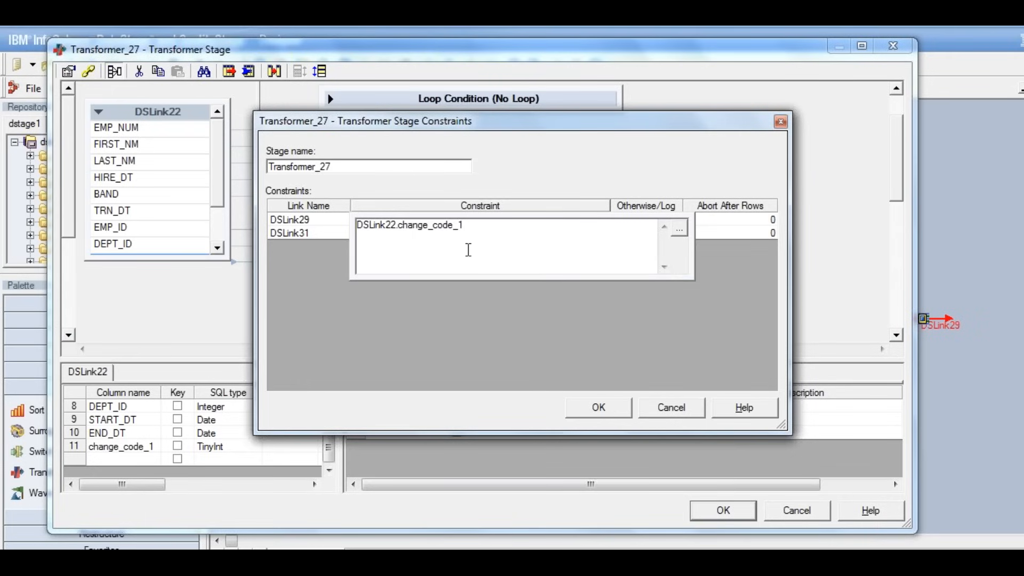
text(= 3)
Begin the DSLink31 output constraint with the condition DSLink22.change_code_1 = 1.
click(310, 233)
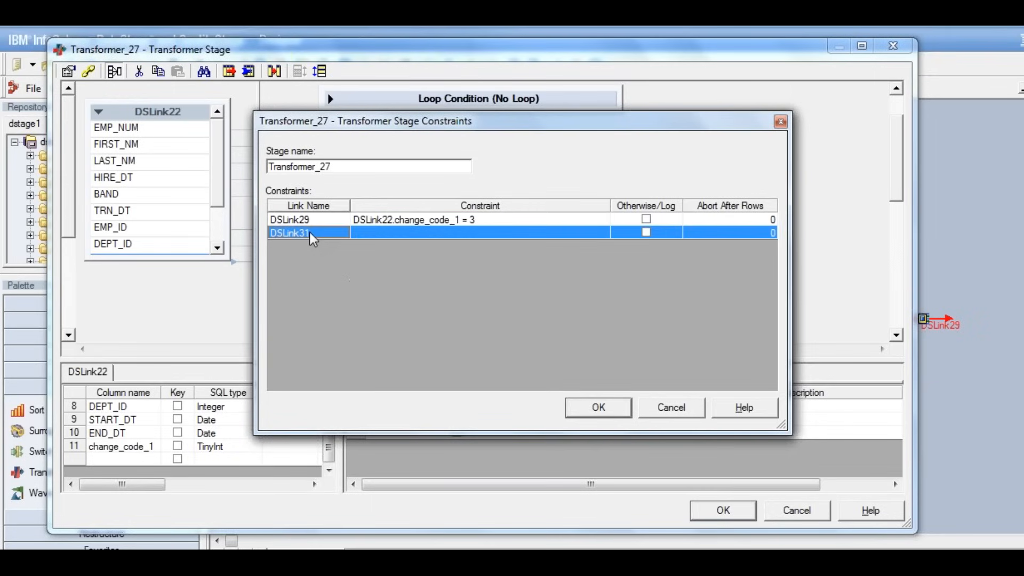
click(364, 235)
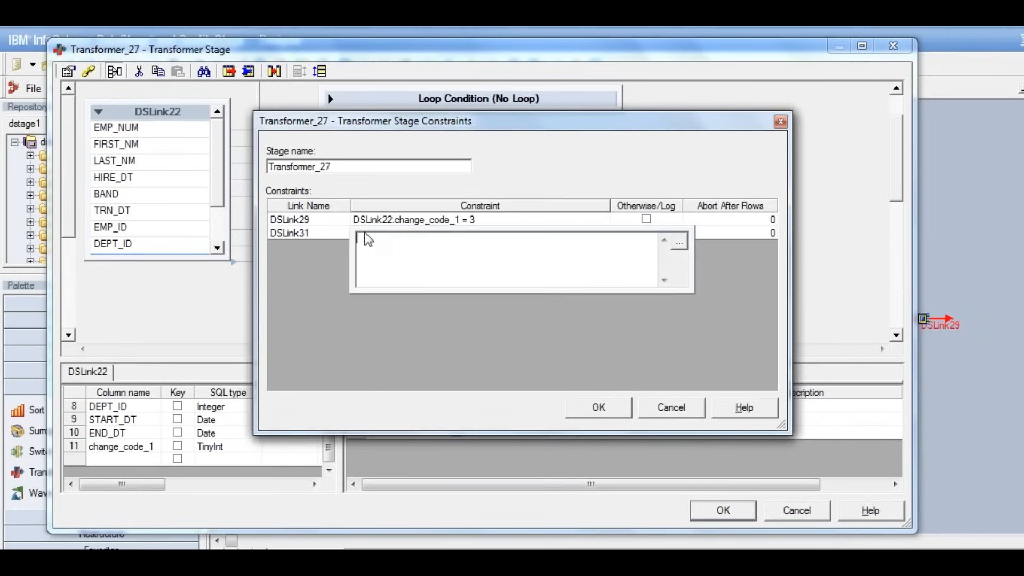
right_click(379, 243)
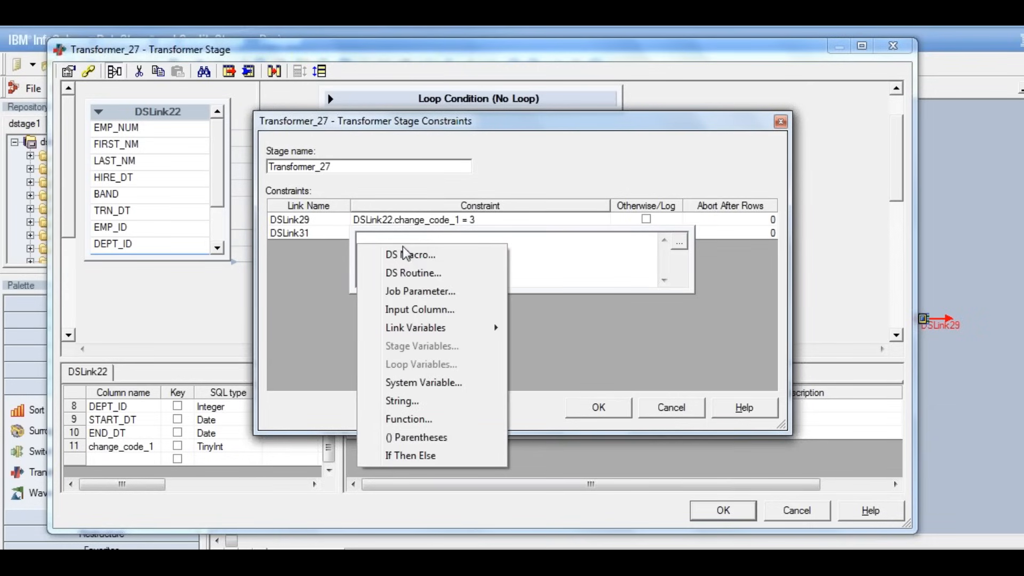
click(440, 313)
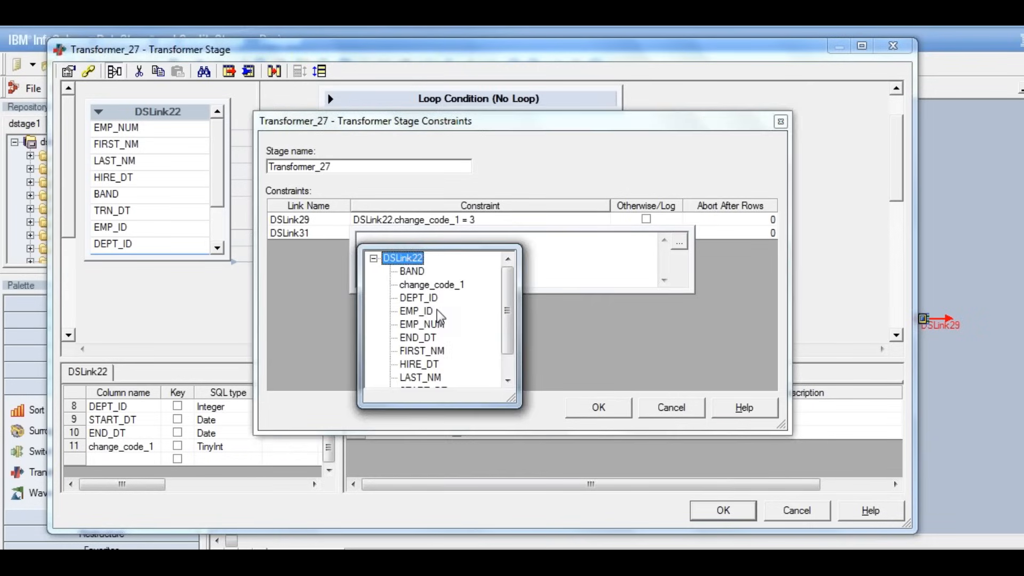
double_click(426, 286)
text(=)
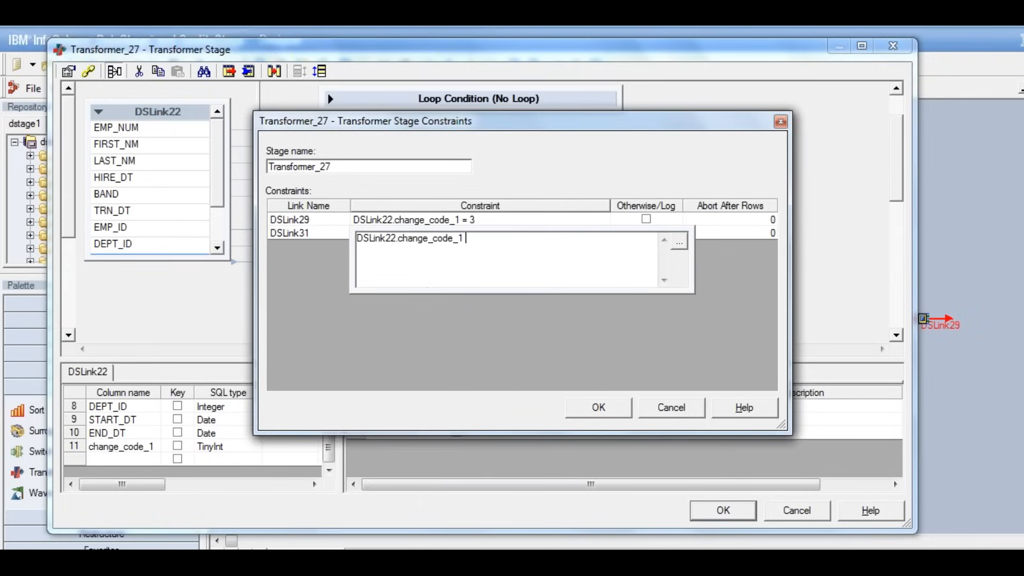
text( 1)
Extend the DSLink31 constraint with "or DSLink22.change_code_1 = 3", and accept the constraints and the Transformer_27 settings.
text( and)
key(BackSpace)
key(BackSpace)
key(BackSpace)
key(BackSpace)
text(or)
right_click(491, 243)
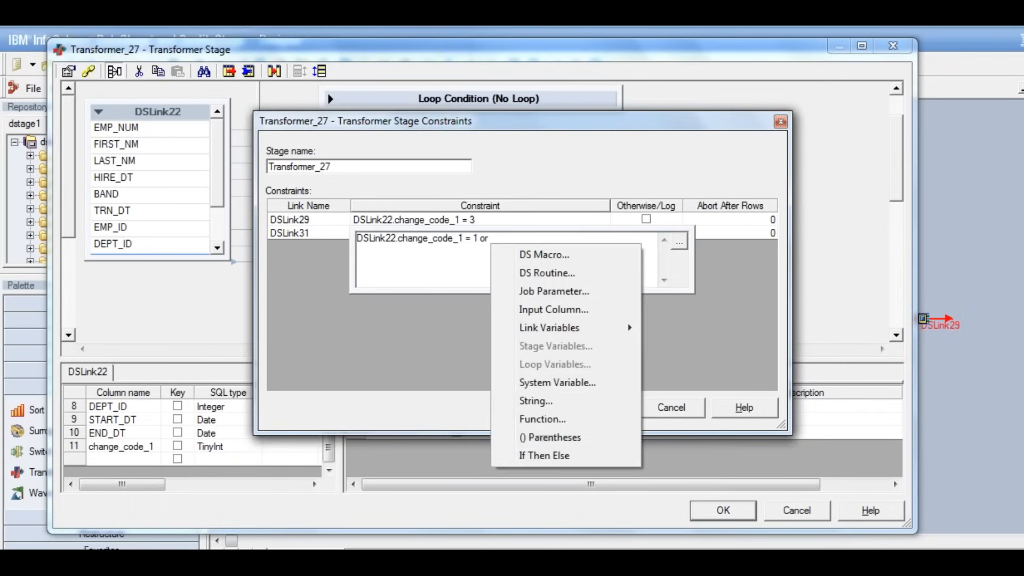
click(557, 309)
double_click(571, 285)
text(= 3)
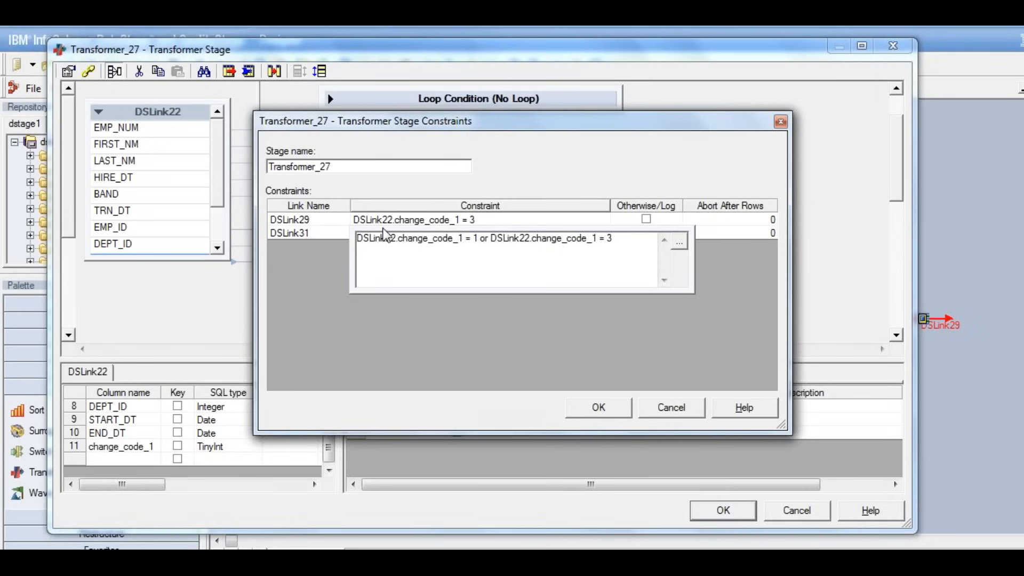
click(406, 220)
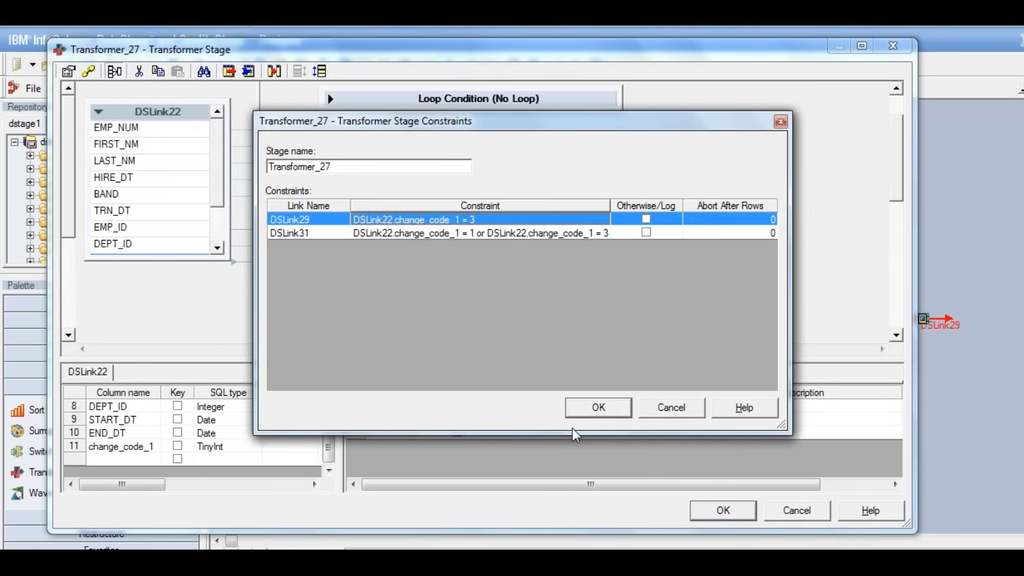
click(597, 408)
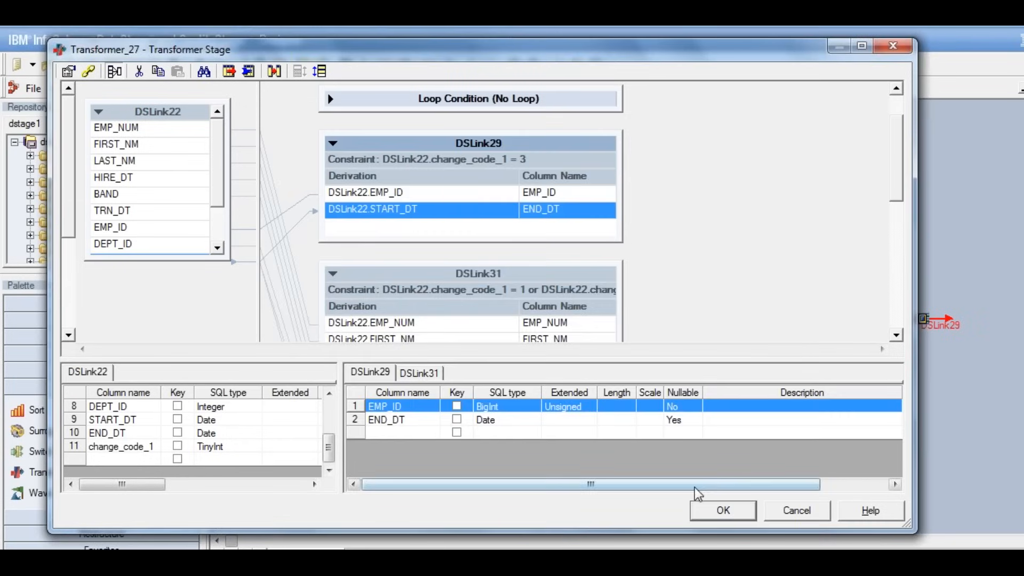
click(724, 512)
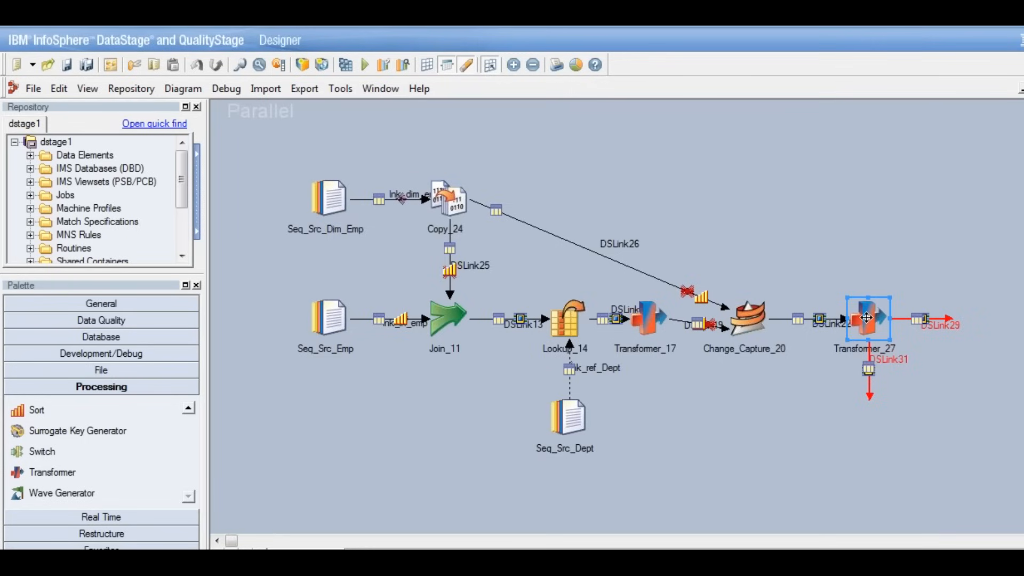
Add two Data Set stages, one as the target of DSLink29 and the other directly below it.
click(91, 371)
drag(45, 440, 665, 444)
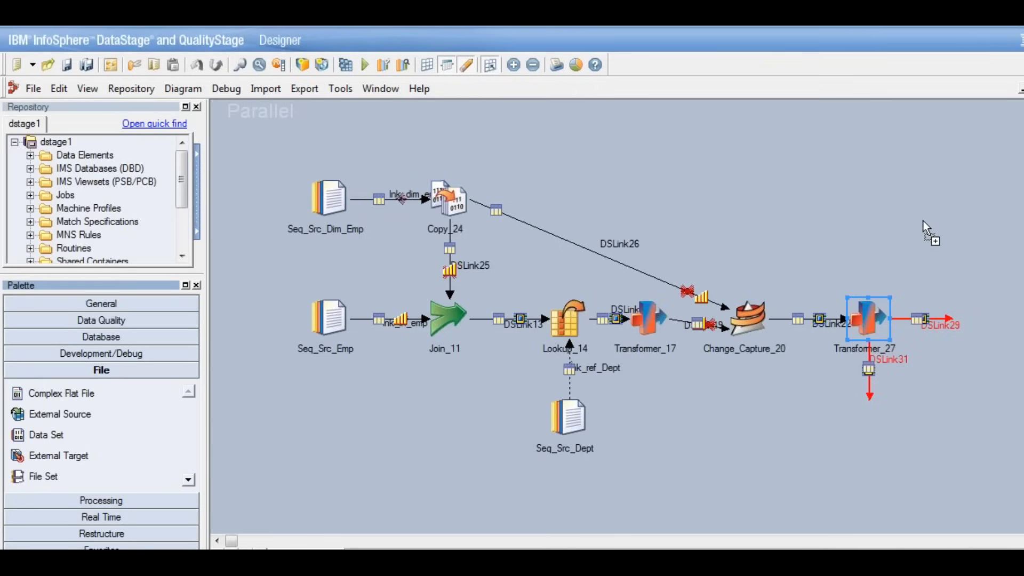
click(938, 234)
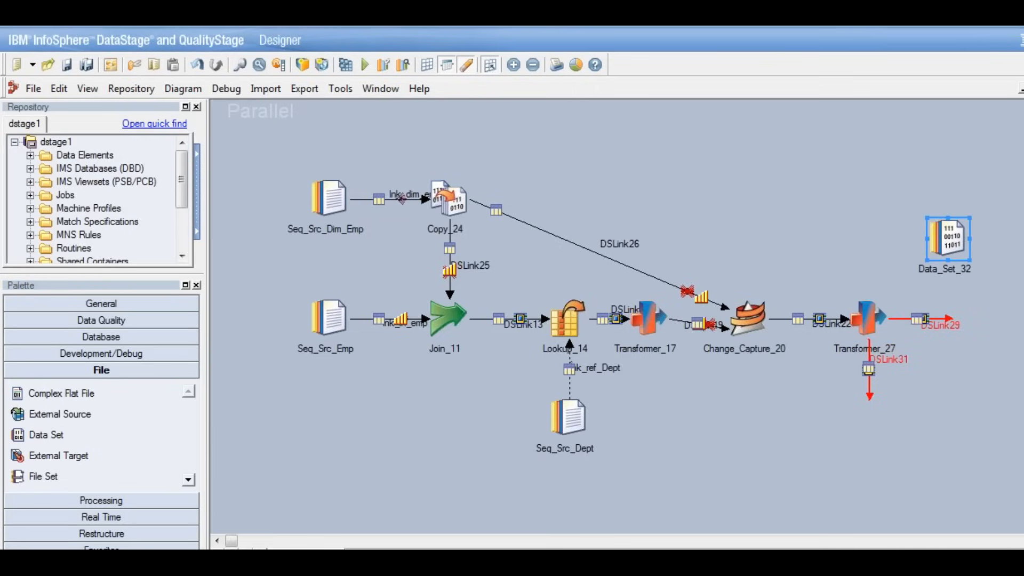
drag(955, 241, 954, 315)
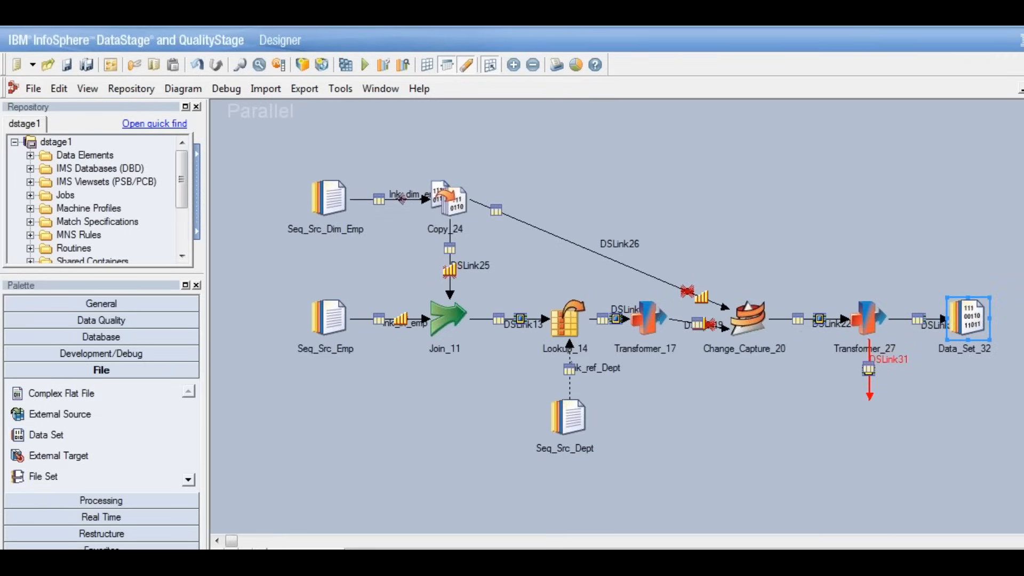
drag(47, 436, 969, 437)
click(871, 327)
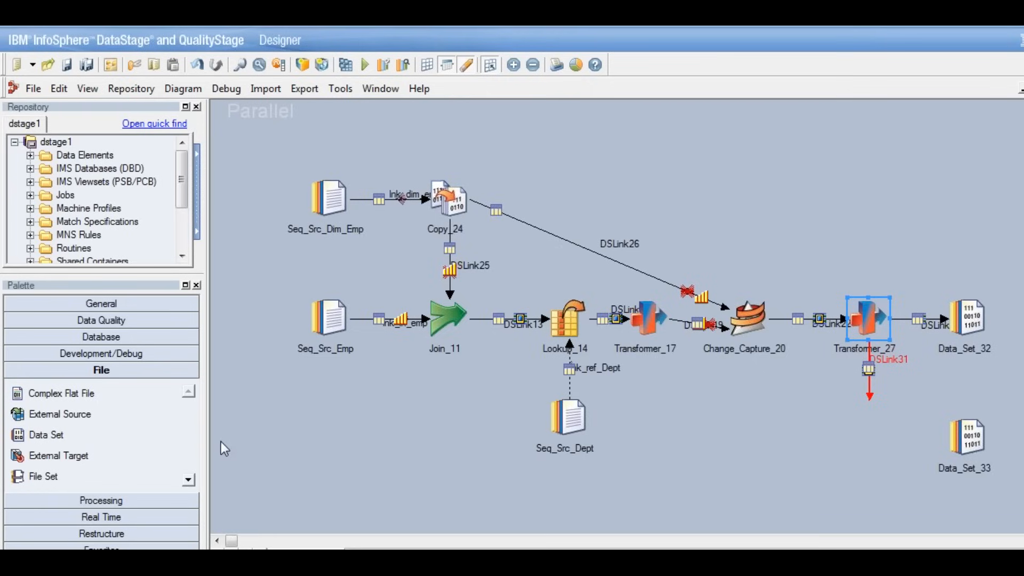
Add a Surrogate Key Generator stage at the end of DSLink31 and link its output to the lower Data Set.
click(124, 500)
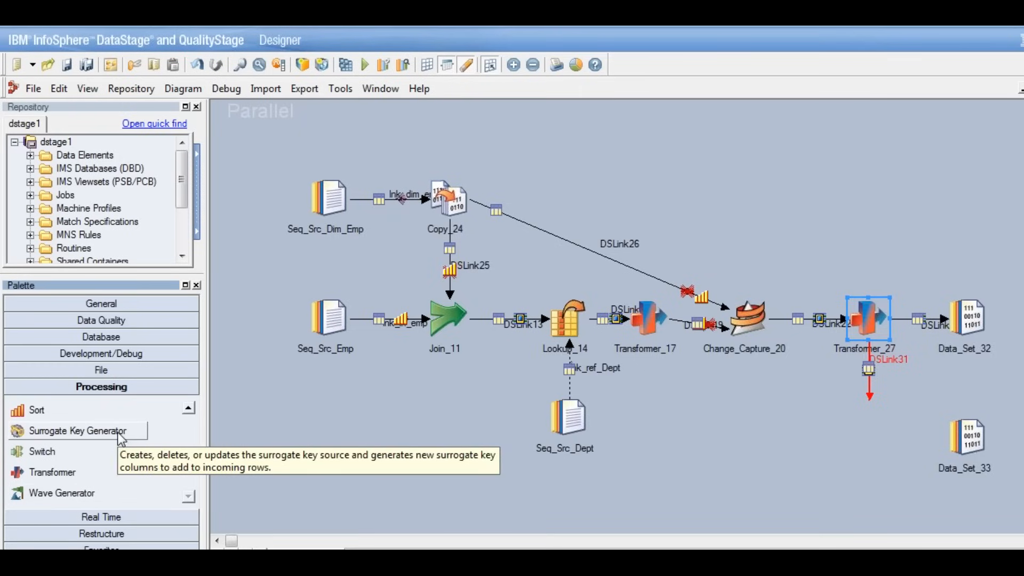
drag(121, 436, 567, 487)
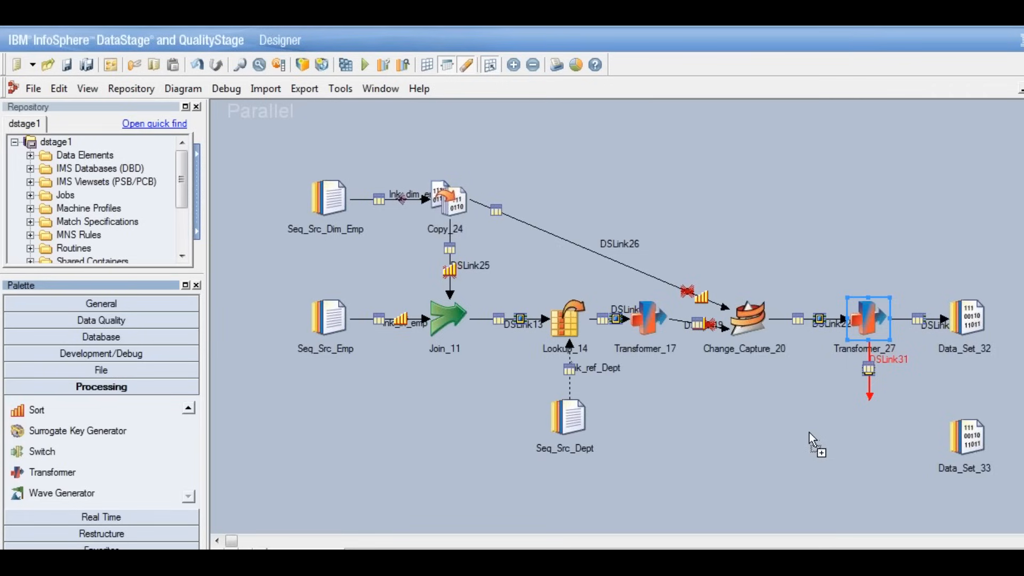
mouse_move(808, 433)
mouse_down()
mouse_move(850, 446)
mouse_move(870, 413)
mouse_move(876, 434)
mouse_move(958, 434)
mouse_up()
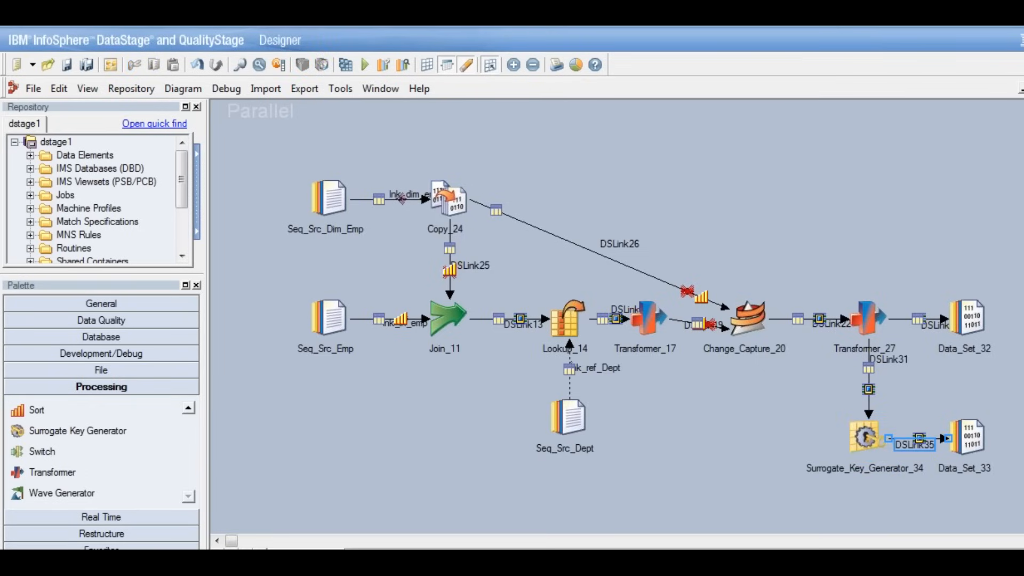
Set the Surrogate Key Generator's Generated Output Column Name to EMP_ID.
click(869, 438)
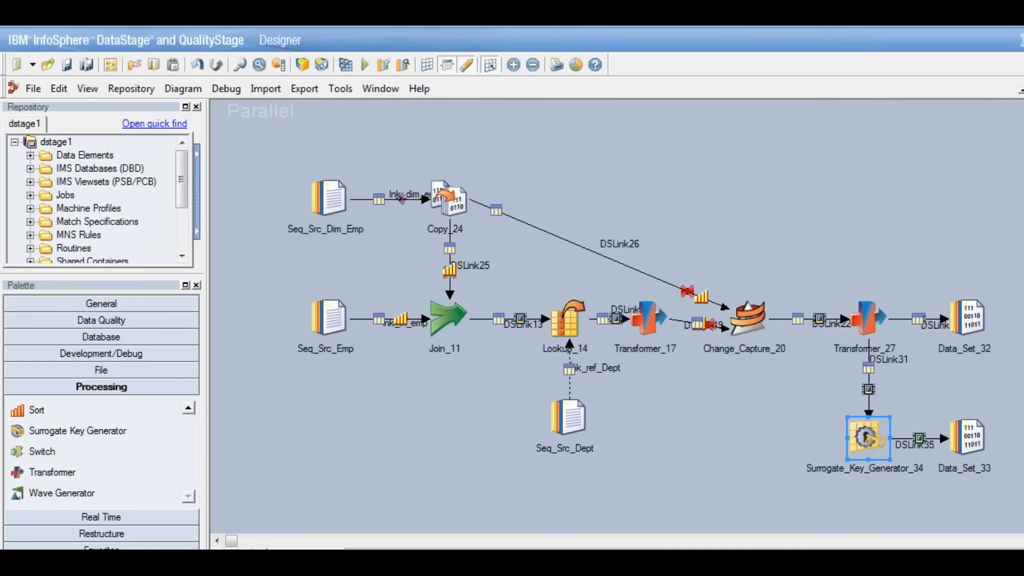
double_click(868, 438)
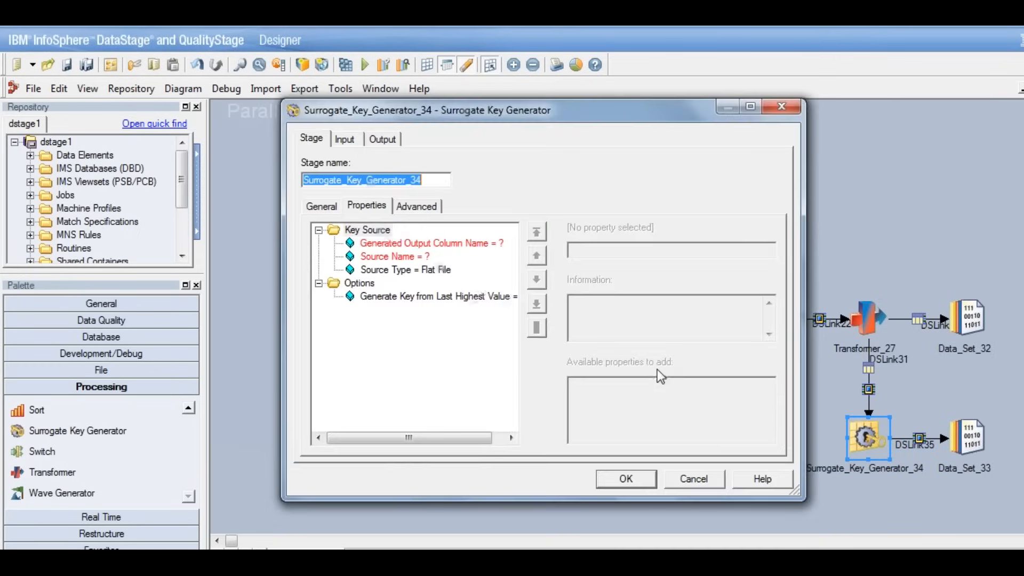
drag(477, 107, 385, 84)
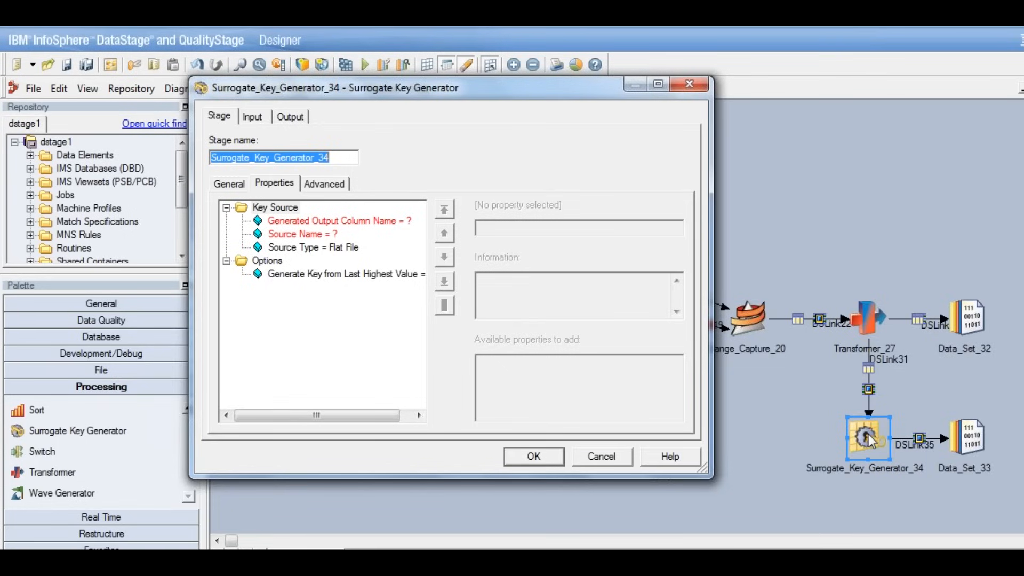
drag(411, 85, 391, 119)
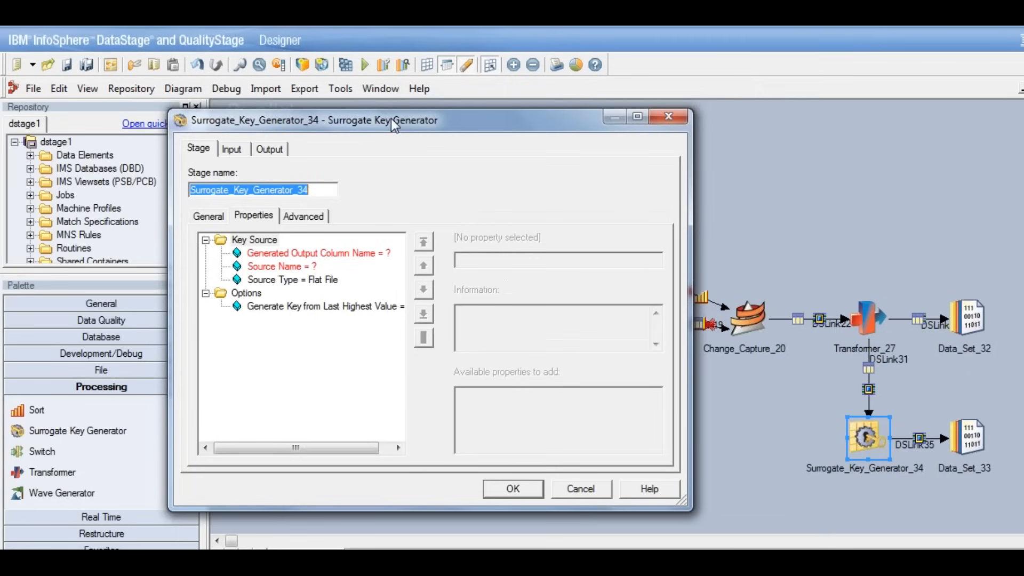
click(306, 252)
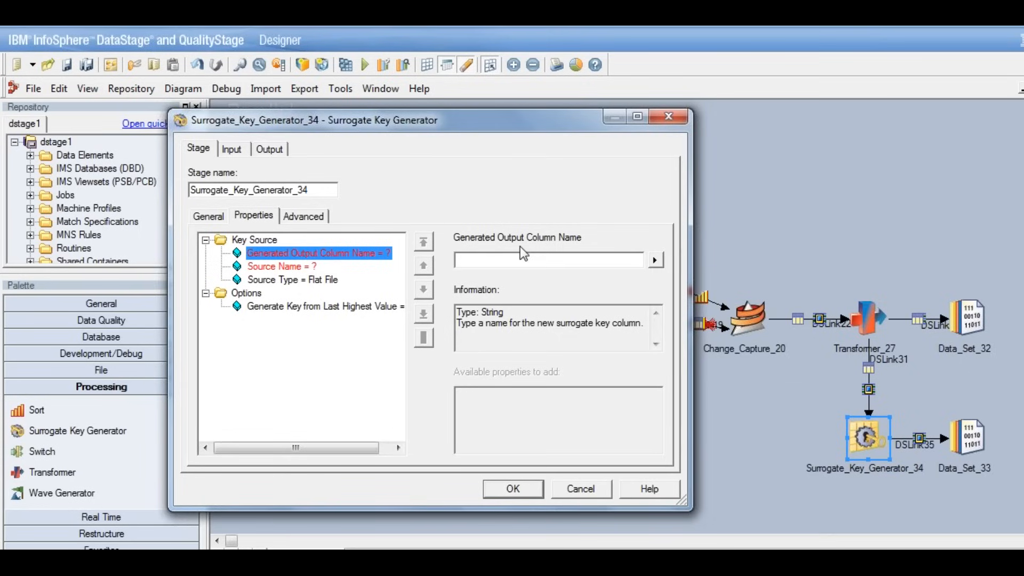
click(513, 259)
text(EMP_ID)
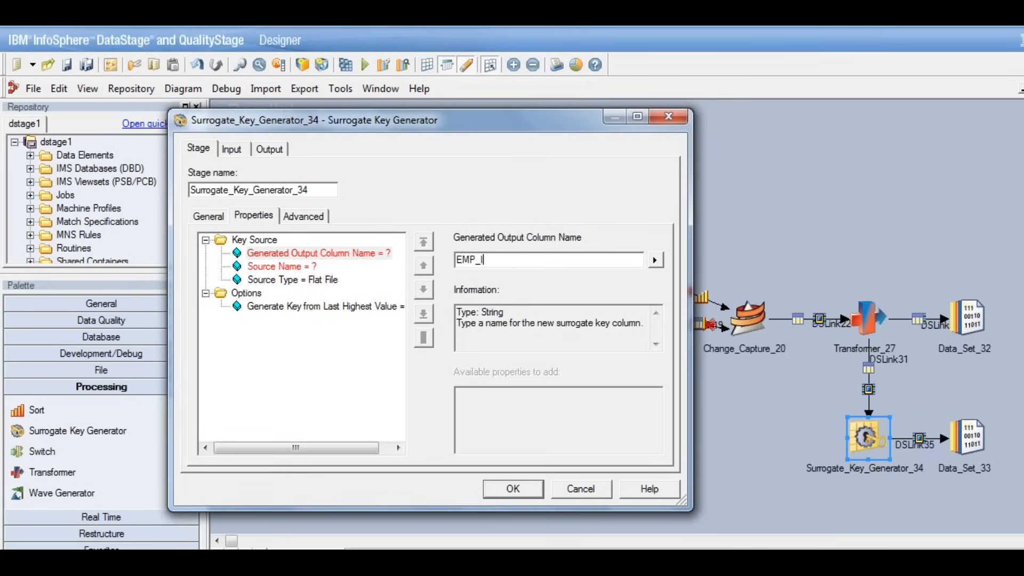
Try Database Sequence as the Surrogate Key Generator's Source Type and set it back to Flat File.
click(271, 268)
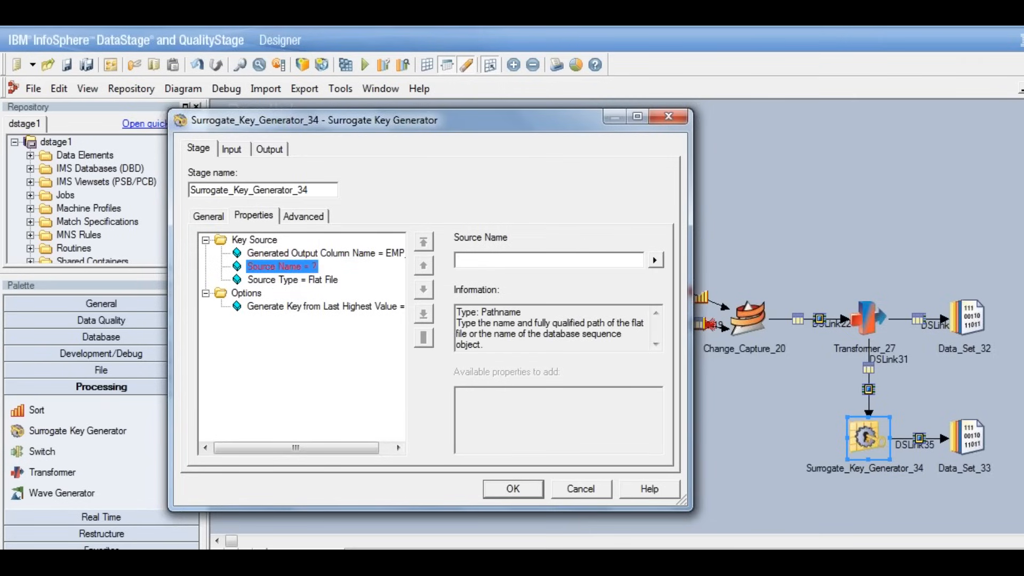
click(287, 283)
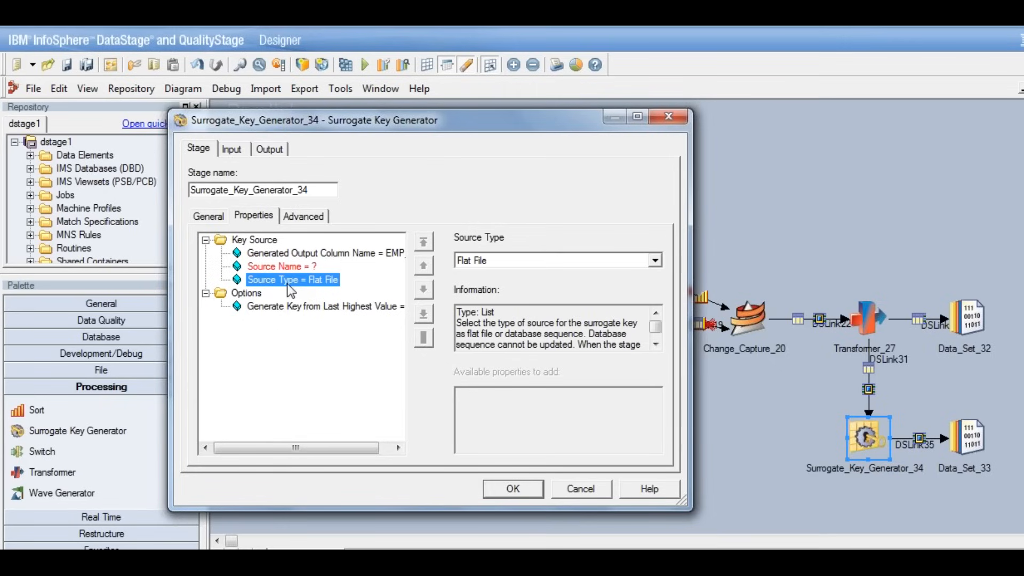
click(655, 260)
click(574, 277)
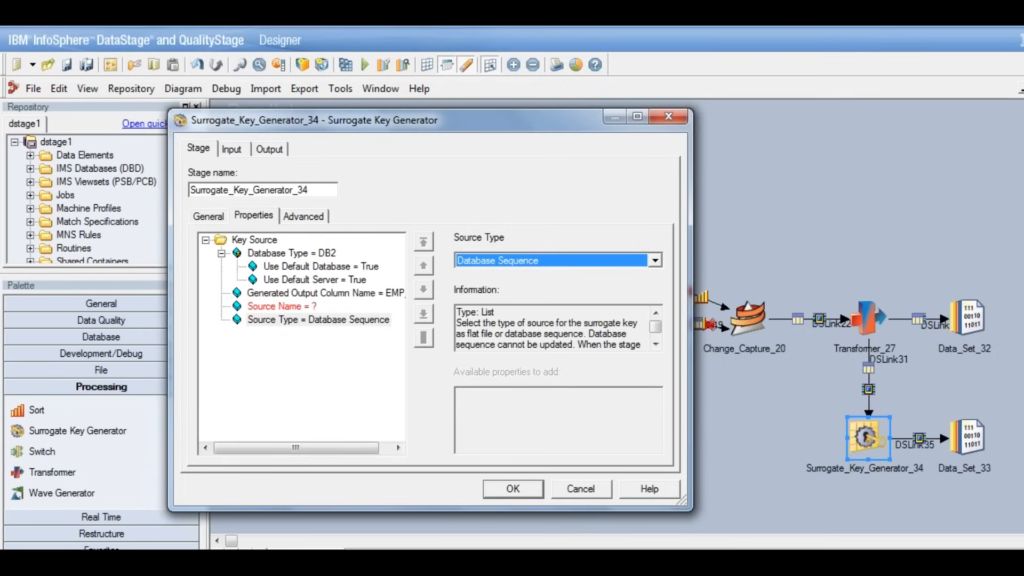
click(660, 261)
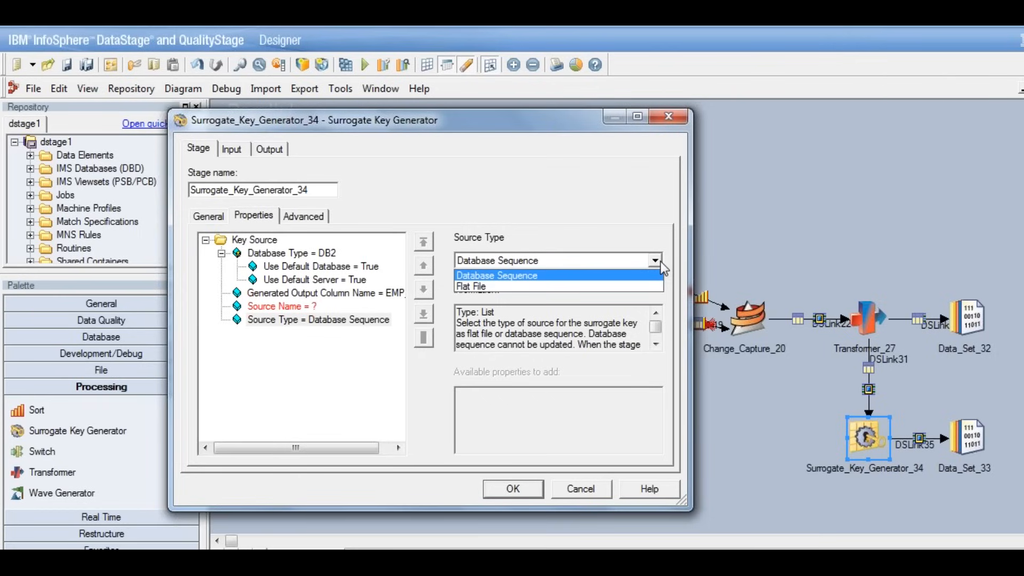
click(525, 288)
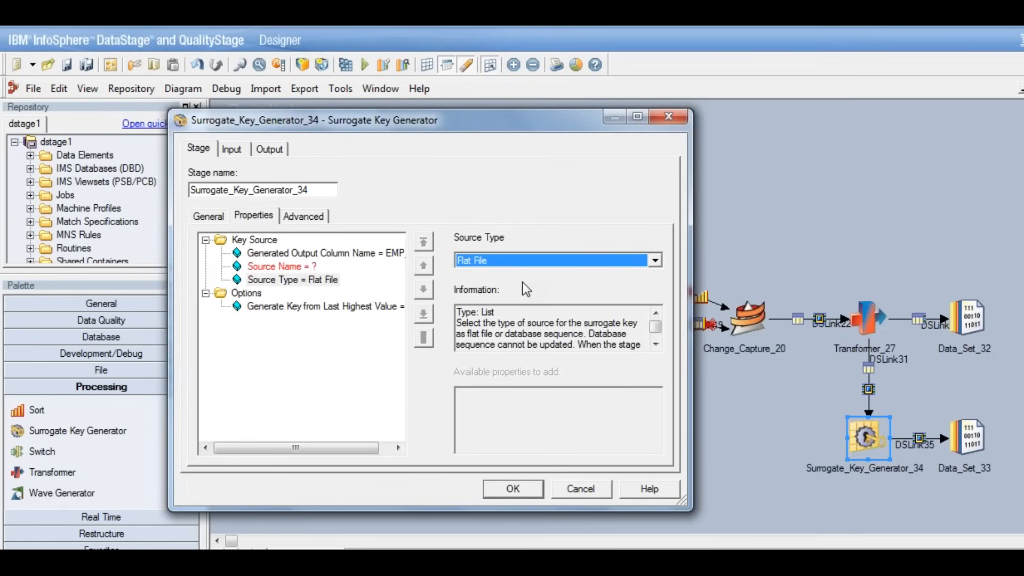
Set the Surrogate Key Generator's Source Name to /tmp/test_skey.sk.
click(291, 267)
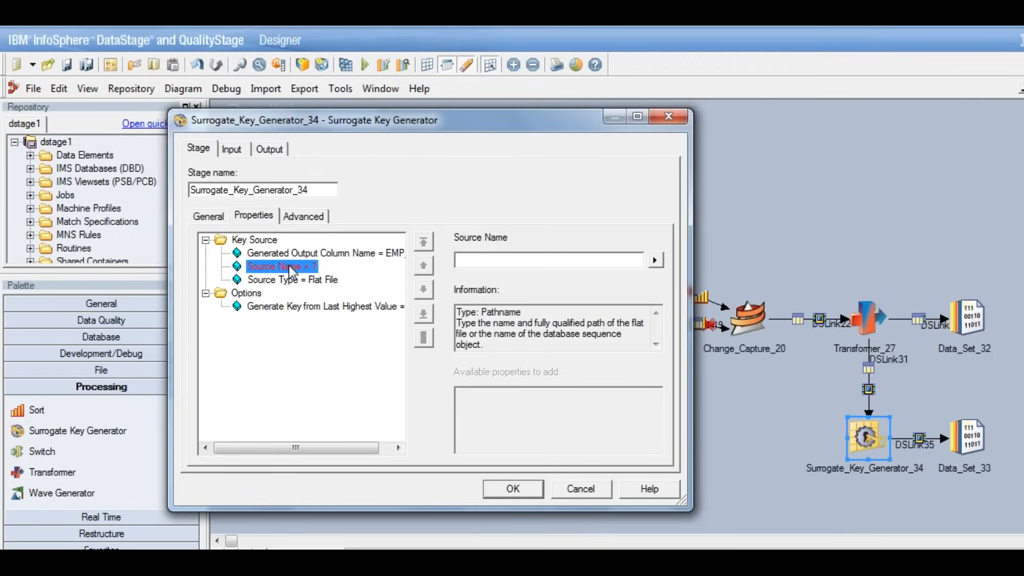
click(297, 281)
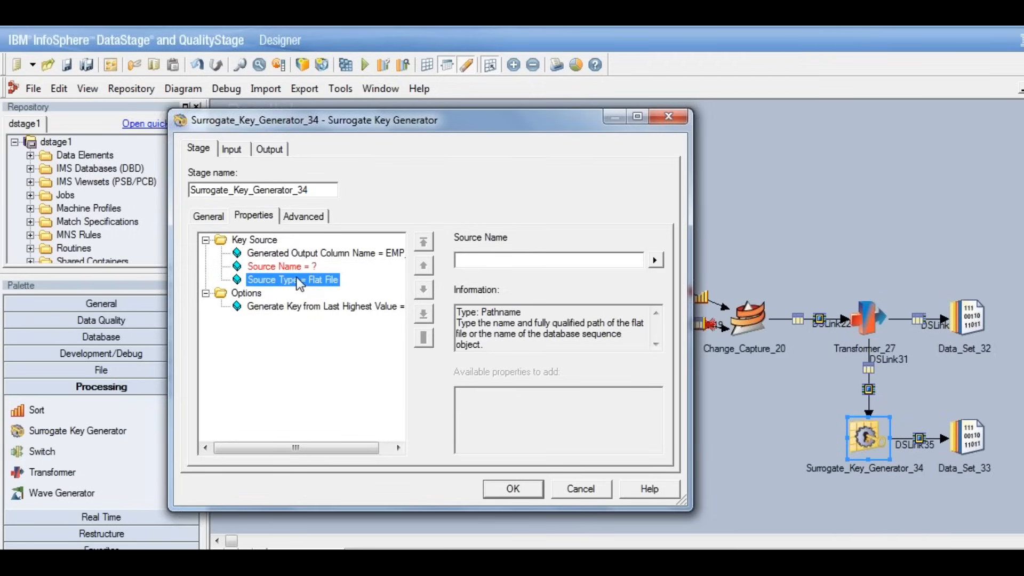
click(295, 267)
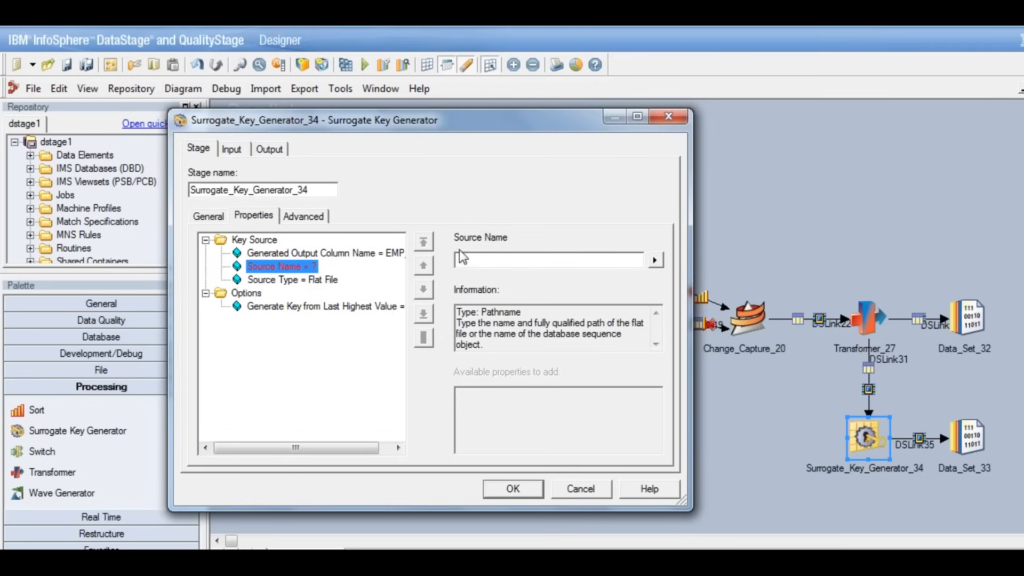
click(475, 261)
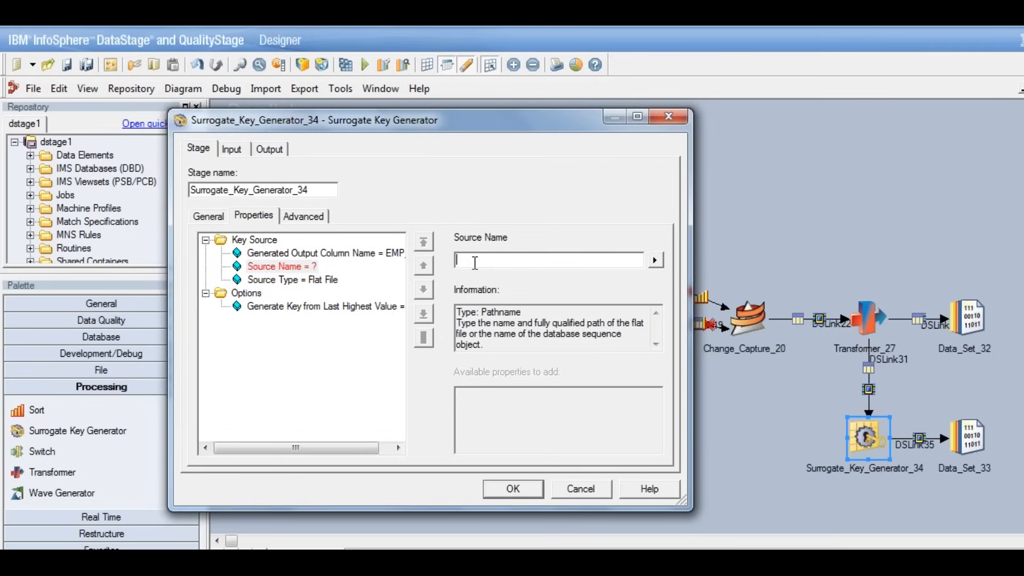
text(/tmp/test_skey.skey)
key(BackSpace)
key(BackSpace)
key(BackSpace)
text(k)
click(376, 255)
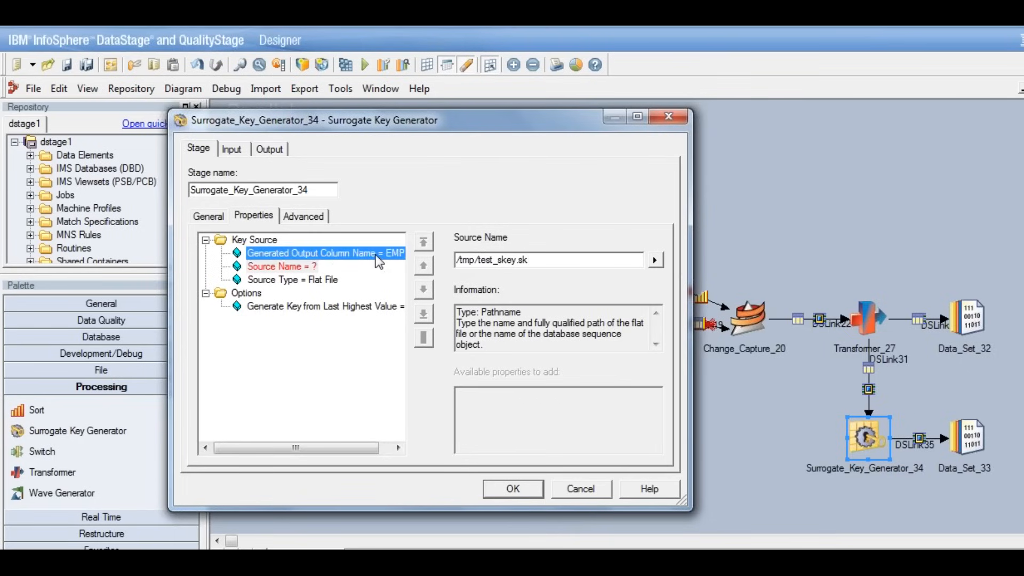
click(311, 266)
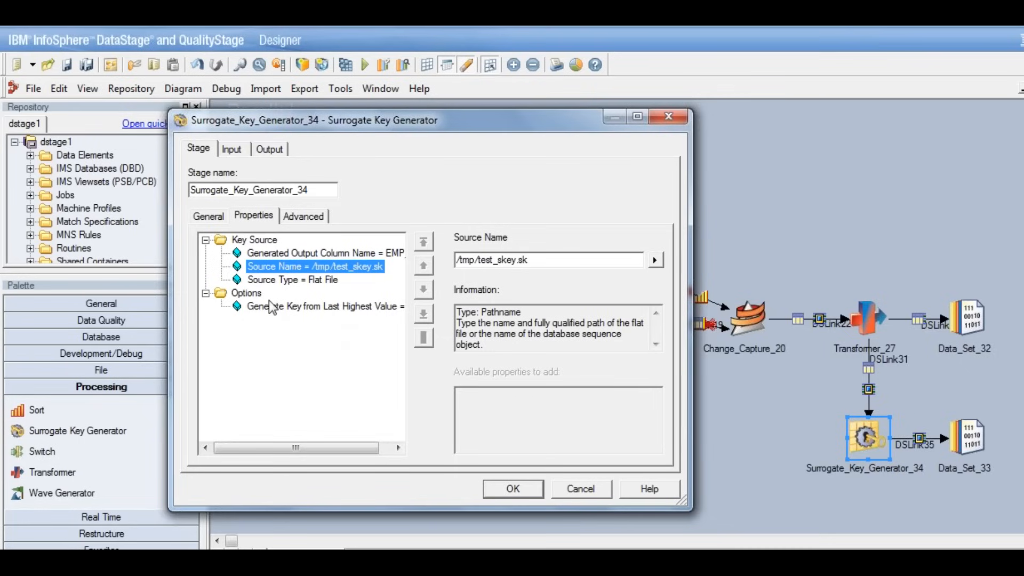
Try adding the File Initial Value property to the key generator's options and remove it again.
click(246, 294)
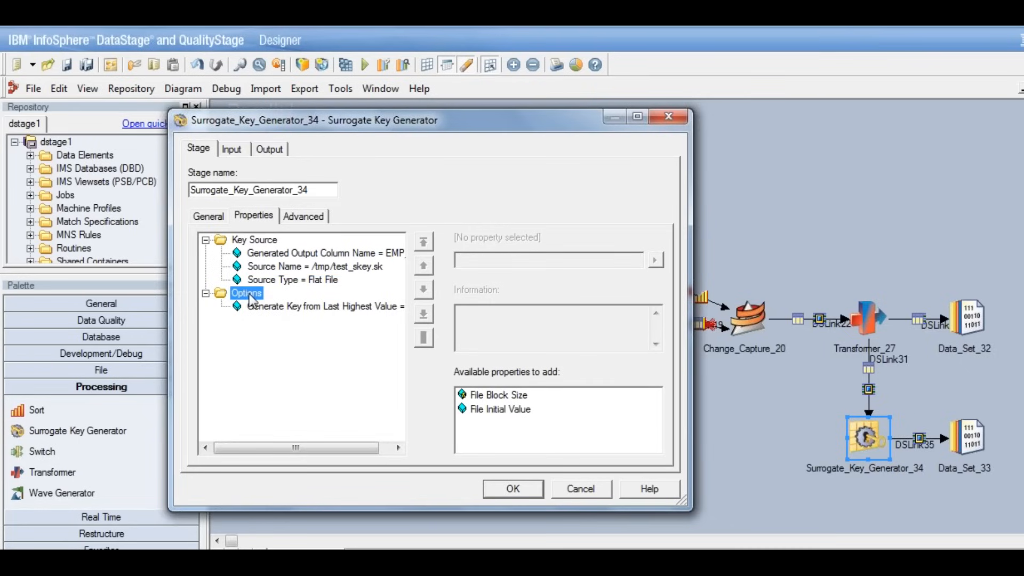
mouse_move(504, 419)
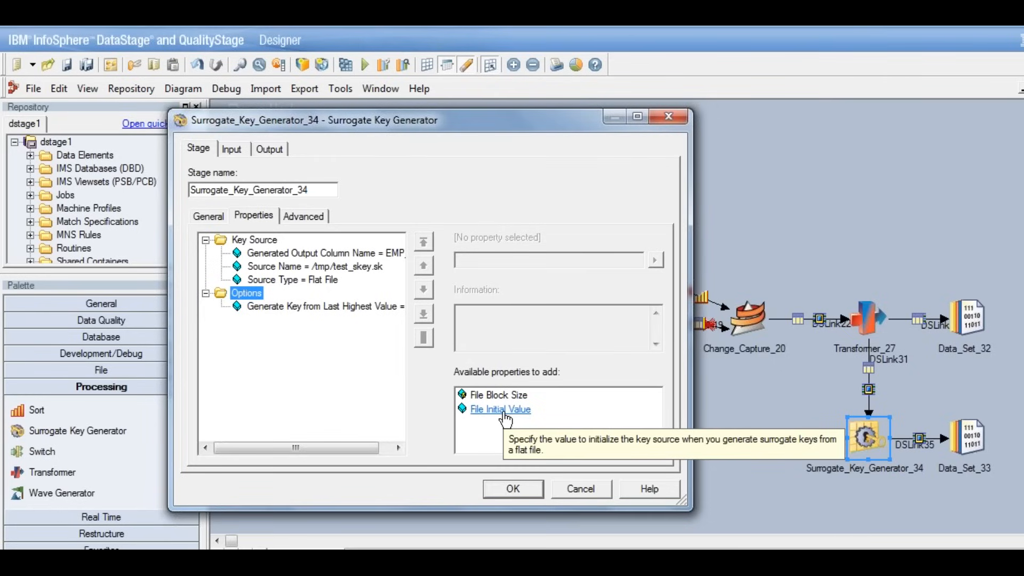
click(505, 409)
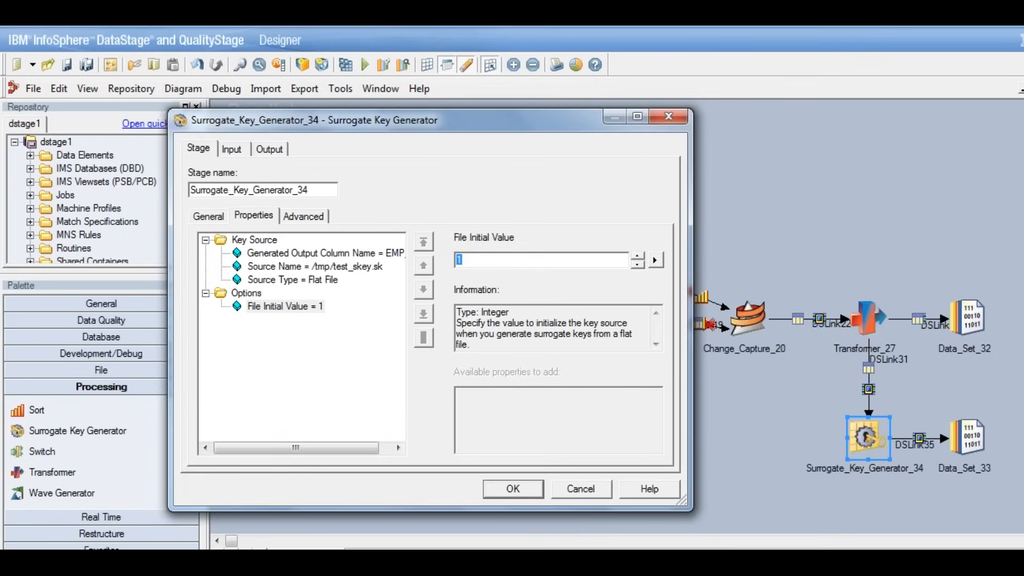
click(248, 306)
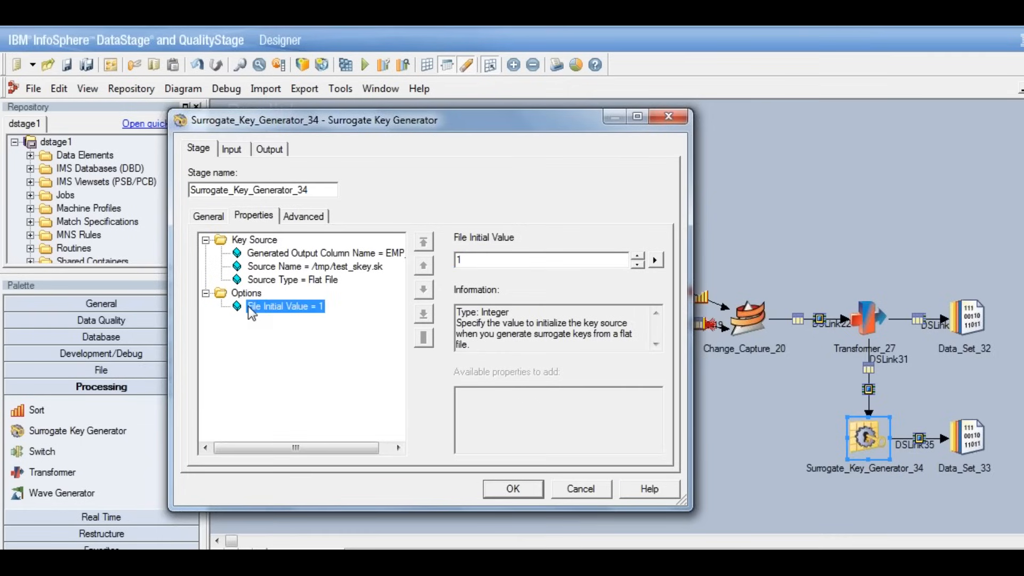
right_click(248, 305)
click(308, 319)
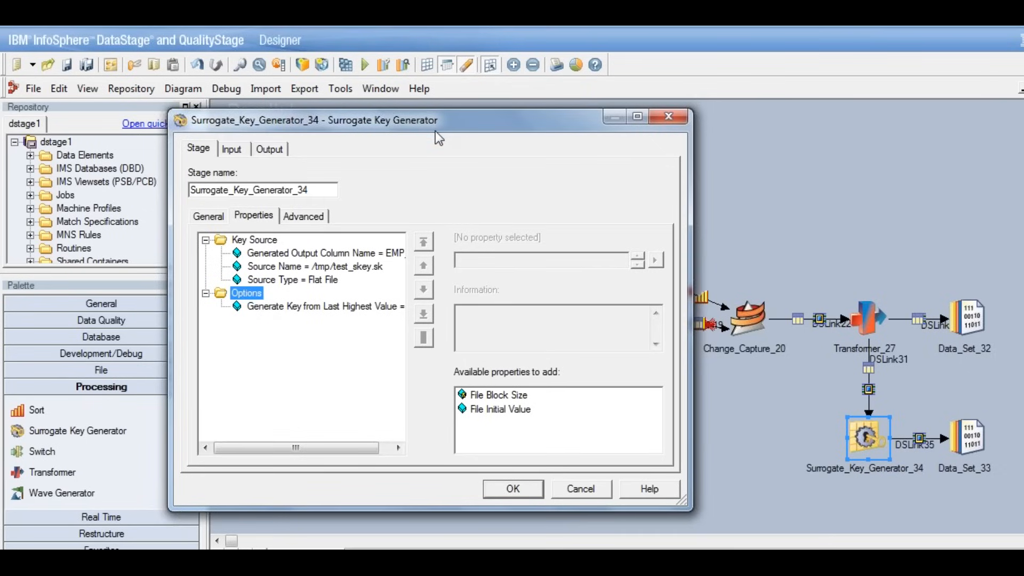
Try adding the File Block Size property as User specified, and remove it together with its sub-properties.
drag(429, 119, 416, 104)
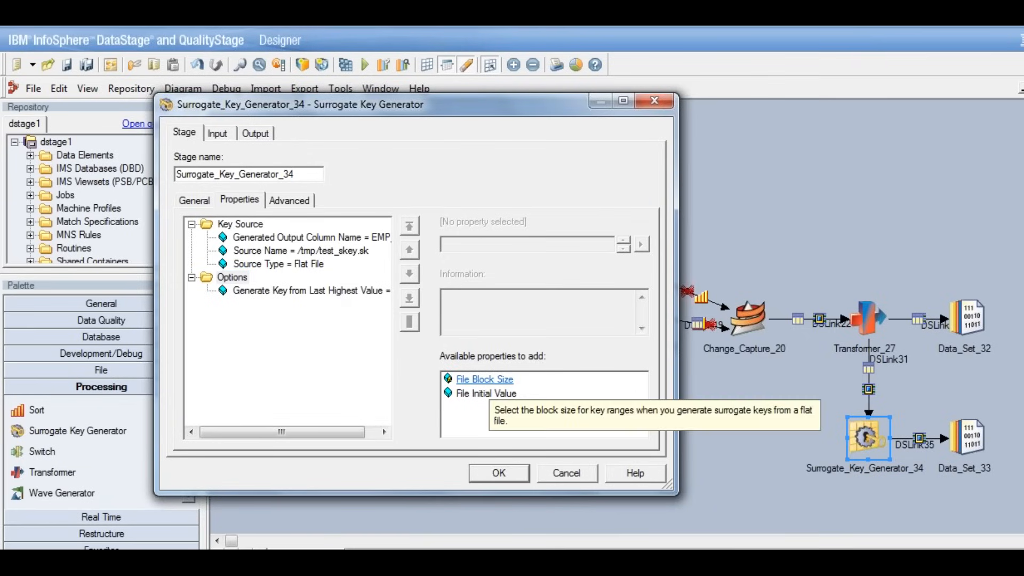
click(490, 385)
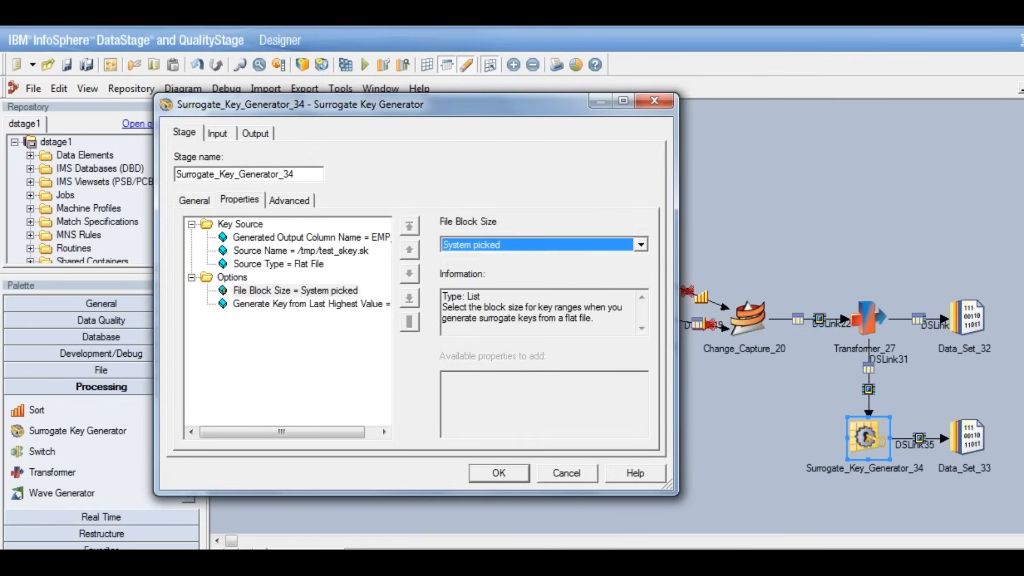
click(641, 244)
click(523, 271)
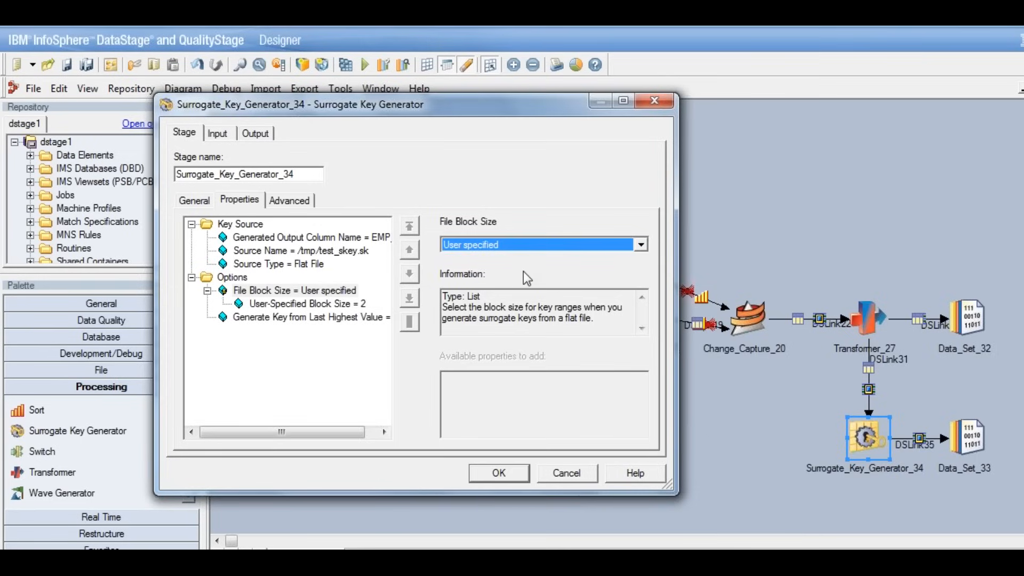
click(341, 303)
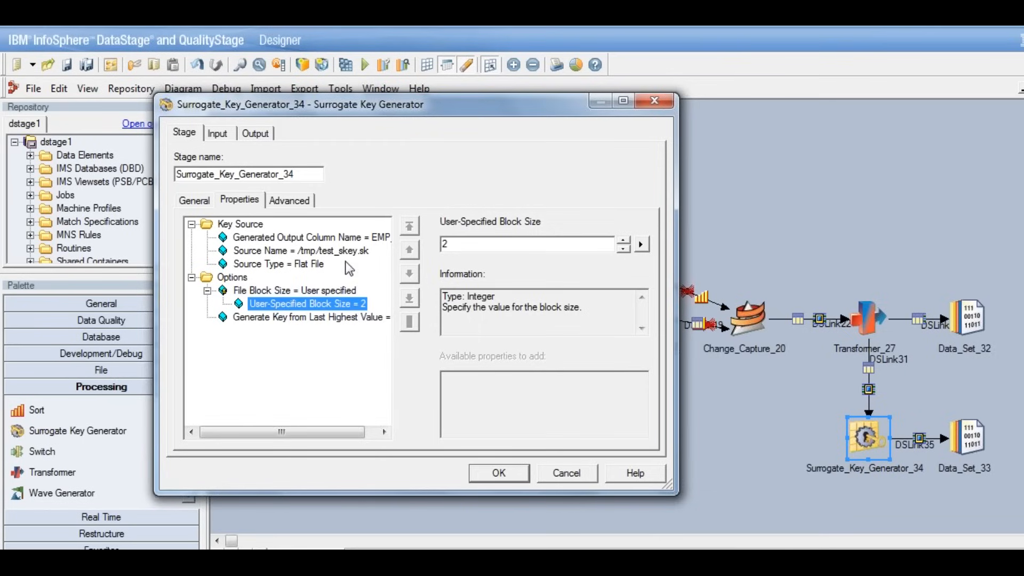
click(290, 293)
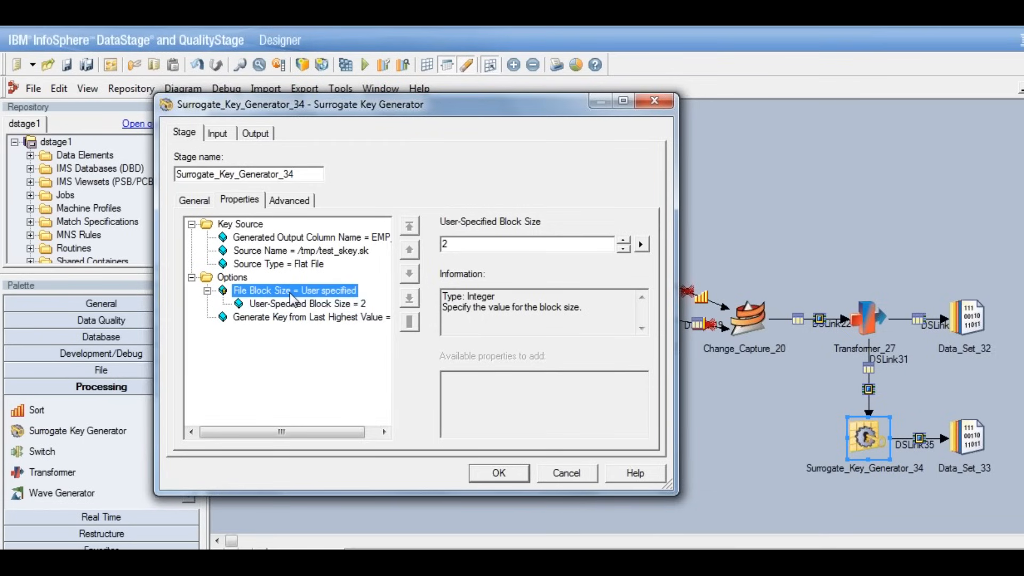
right_click(290, 292)
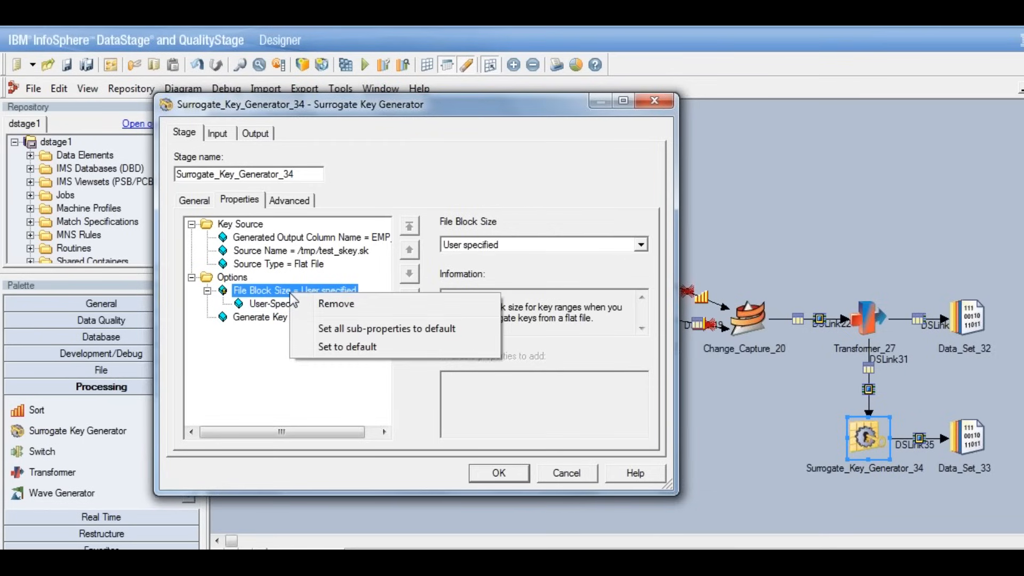
click(337, 305)
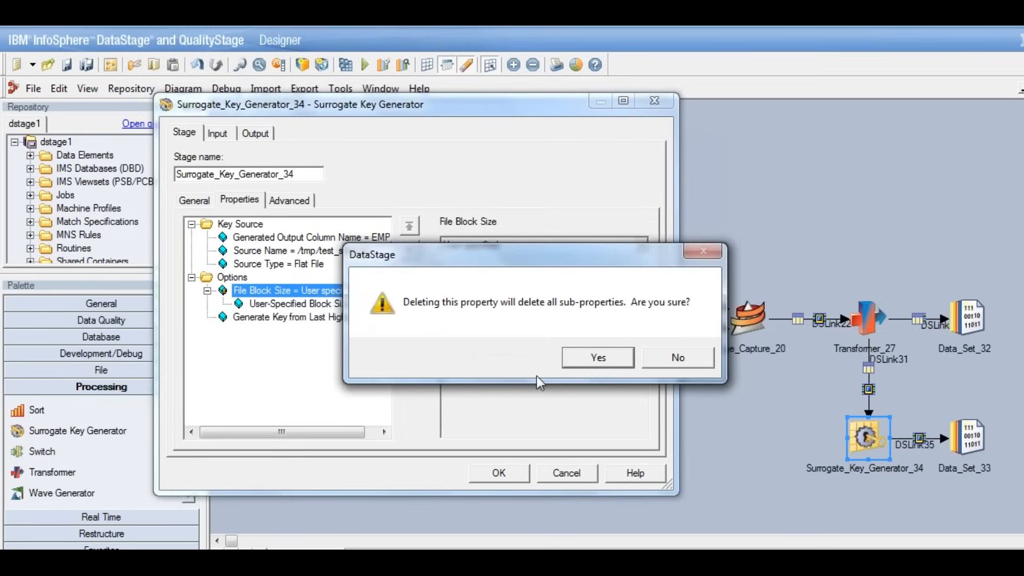
click(600, 363)
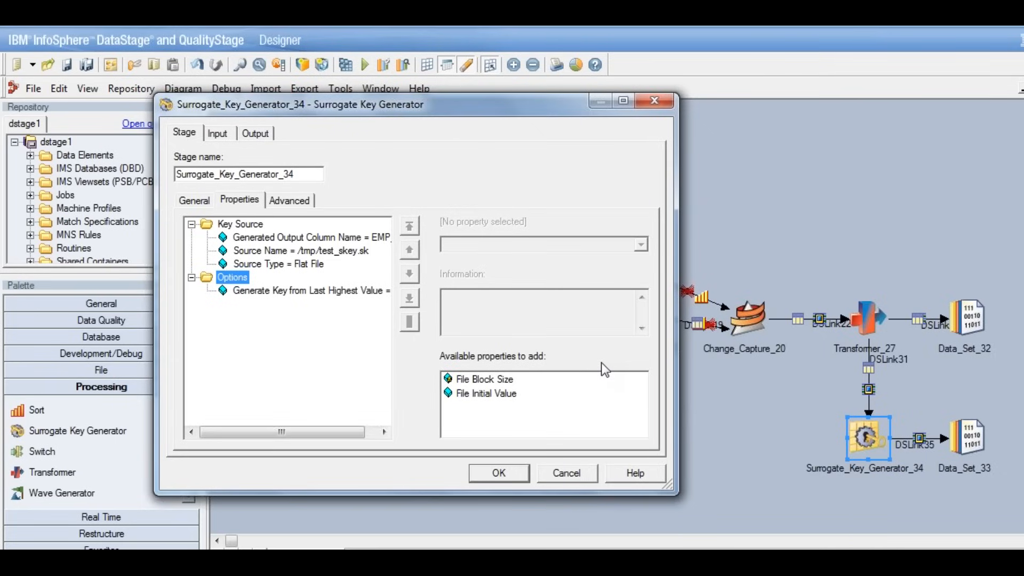
Map all DSLink31 columns and the generated EMP_ID column to output DSLink35, and accept the Surrogate Key Generator settings.
click(298, 291)
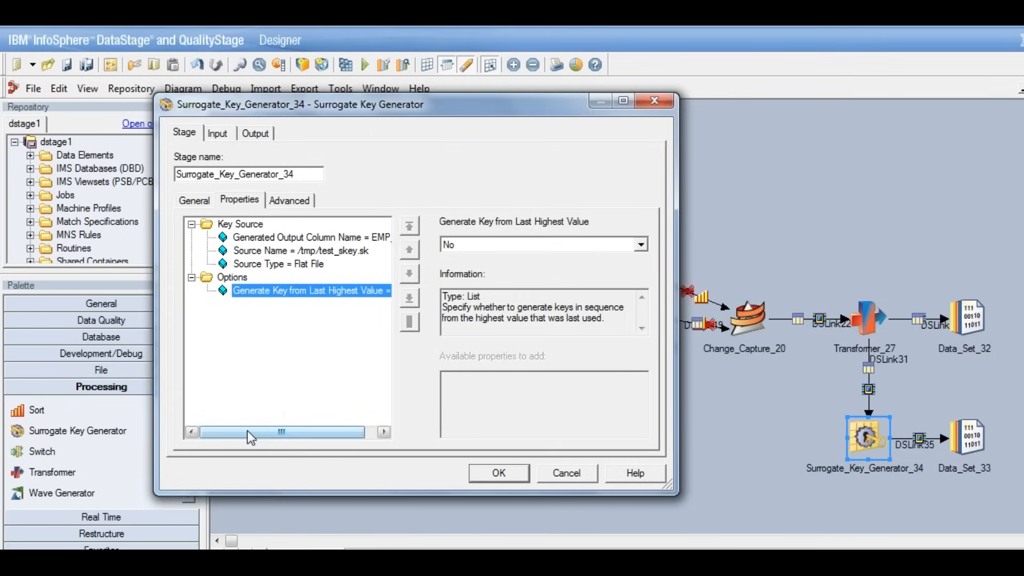
drag(247, 431, 278, 431)
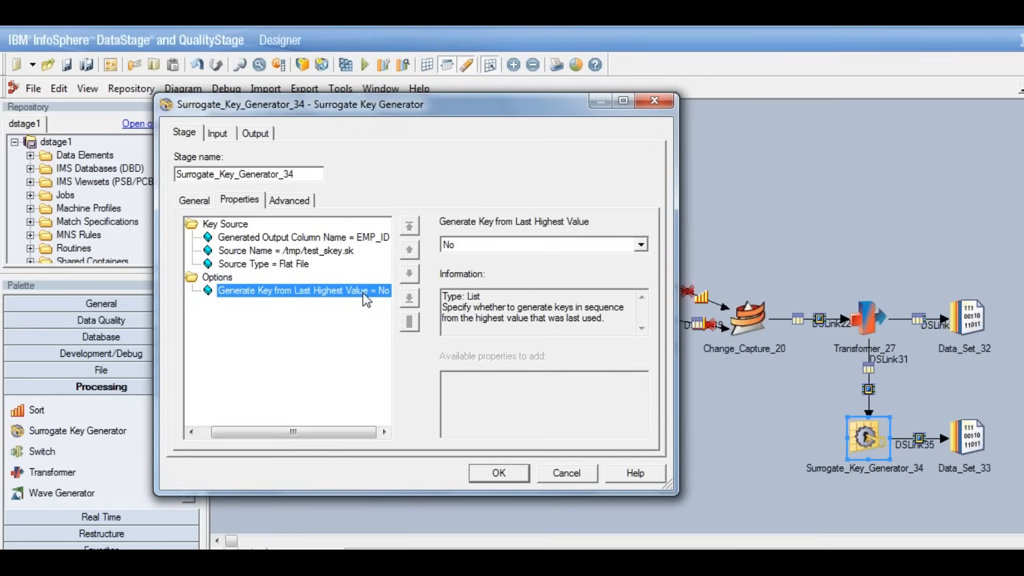
click(228, 136)
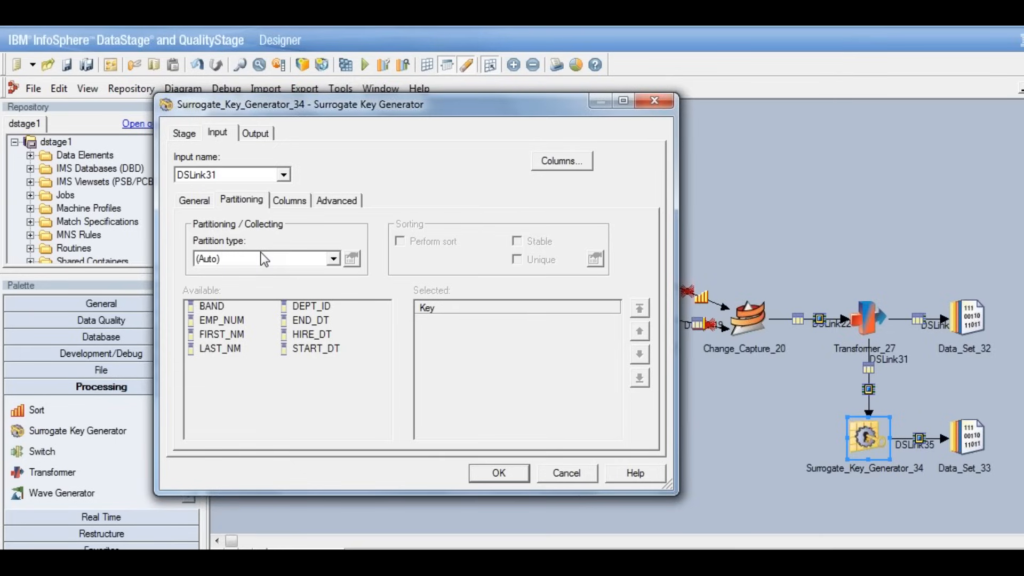
click(256, 133)
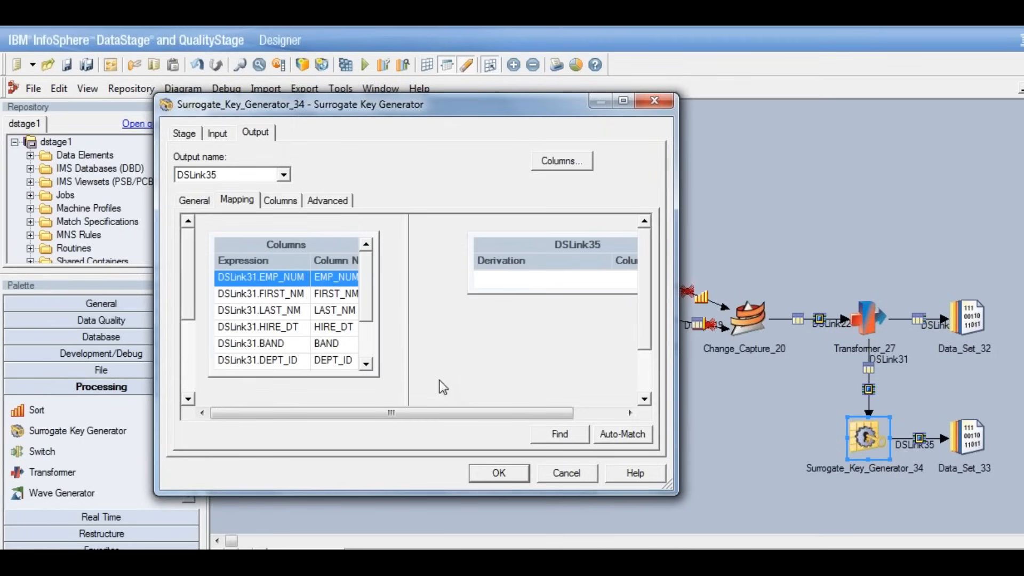
scroll(371, 366, down, 1)
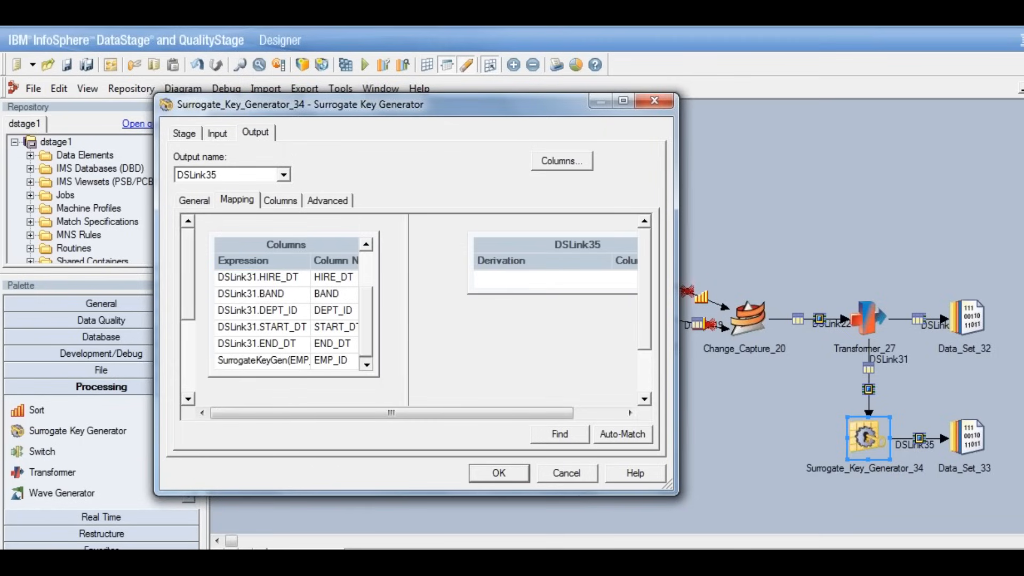
click(345, 361)
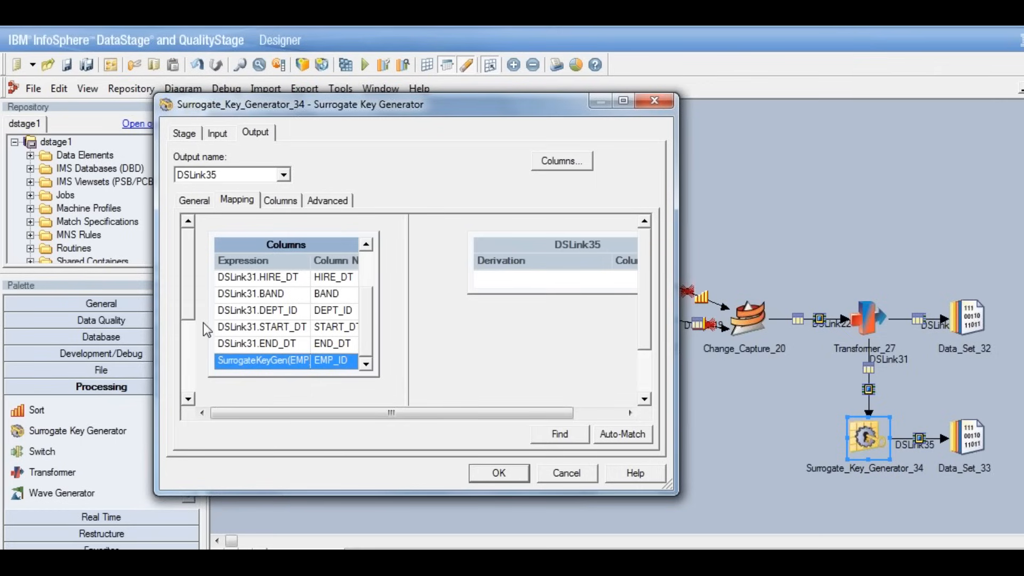
drag(209, 323, 197, 321)
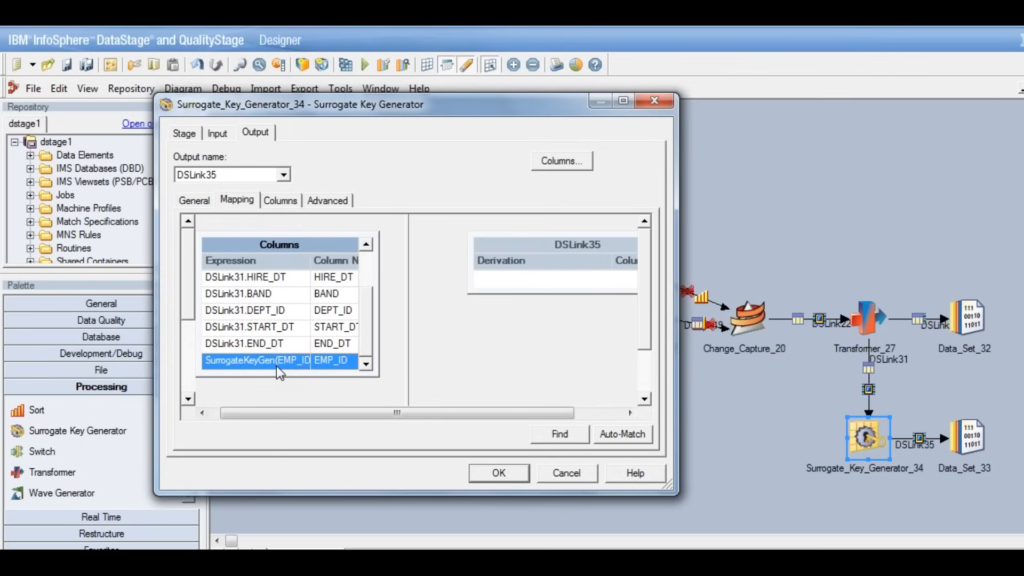
drag(370, 316, 490, 293)
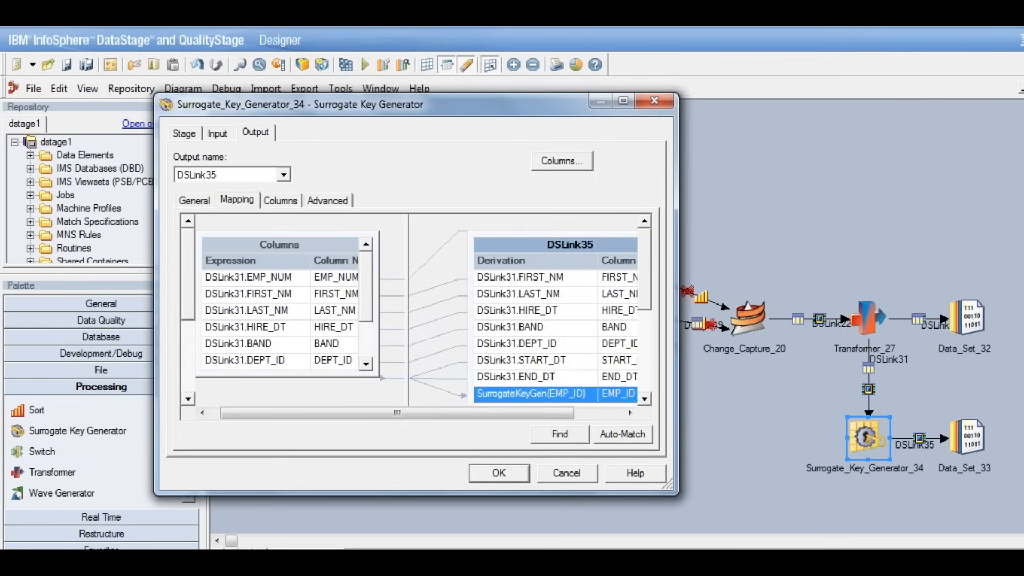
click(511, 472)
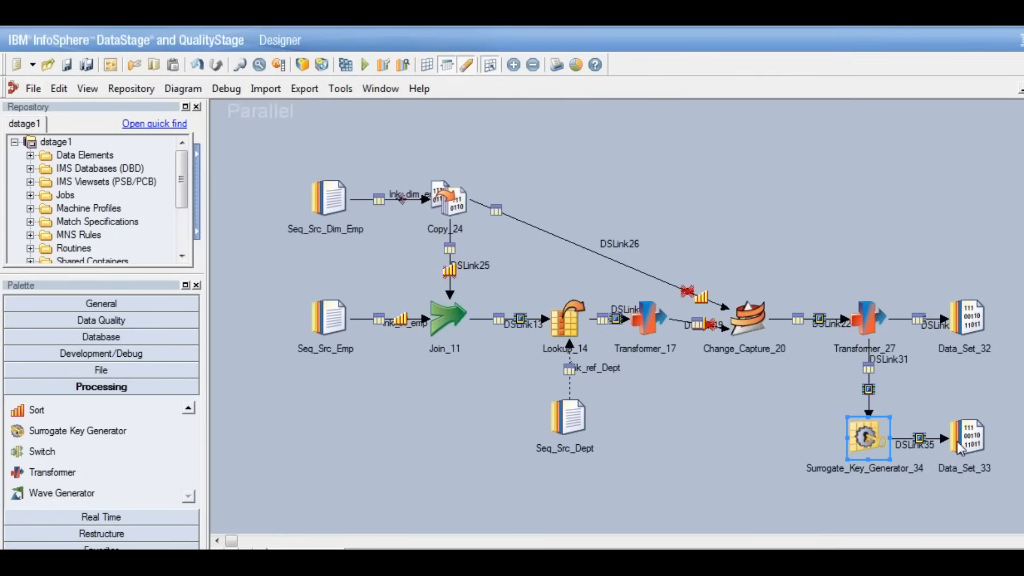
click(969, 444)
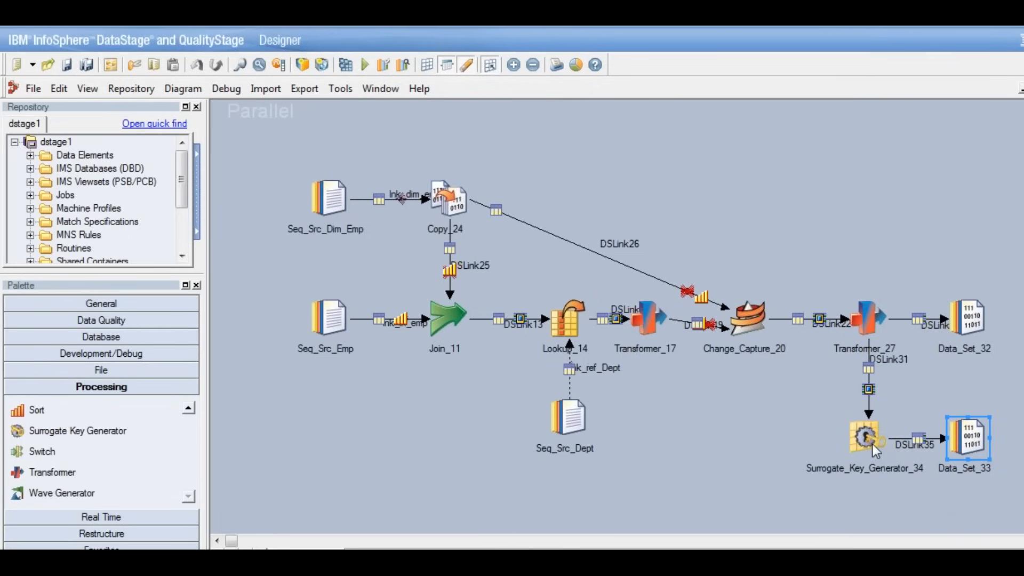
click(969, 326)
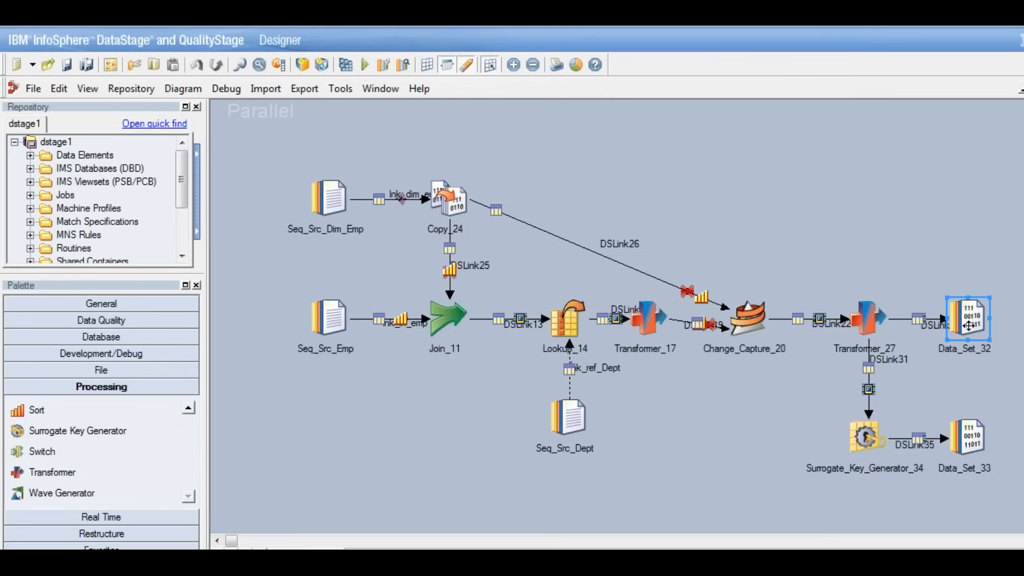
Disable Runtime Column Propagation for new links in the job properties, and apply this to all existing links in the job.
click(779, 202)
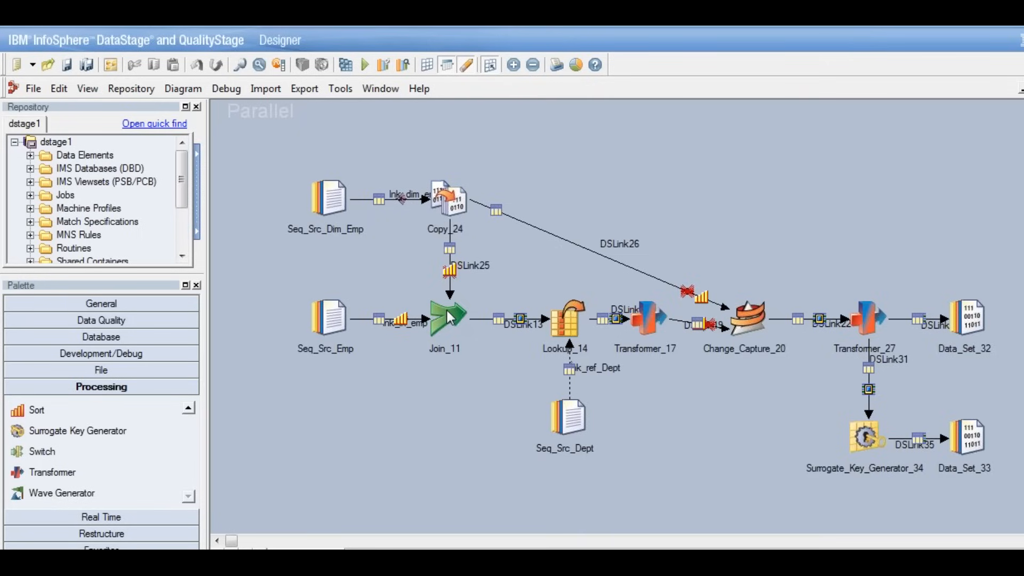
click(110, 65)
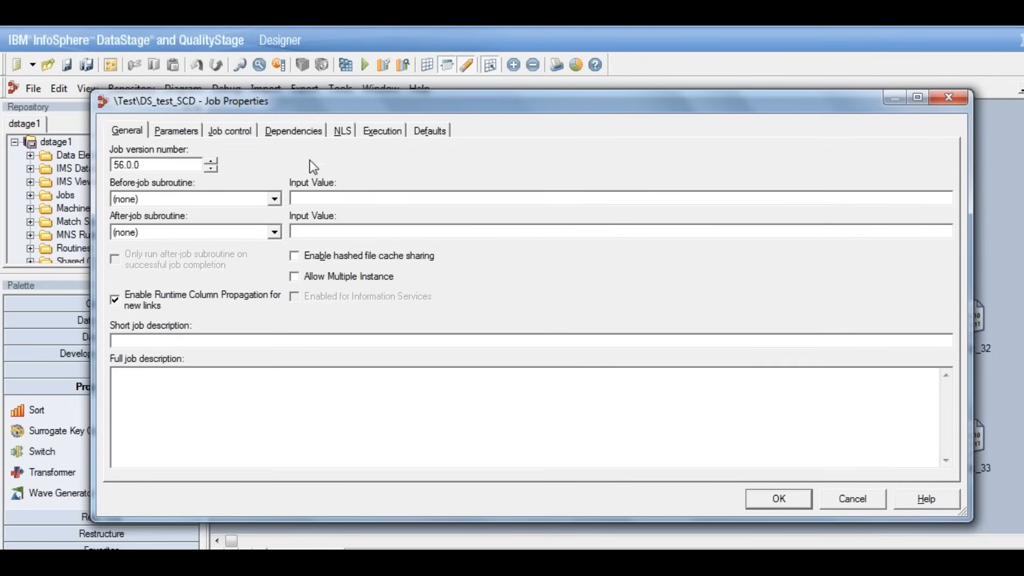
drag(289, 105, 251, 61)
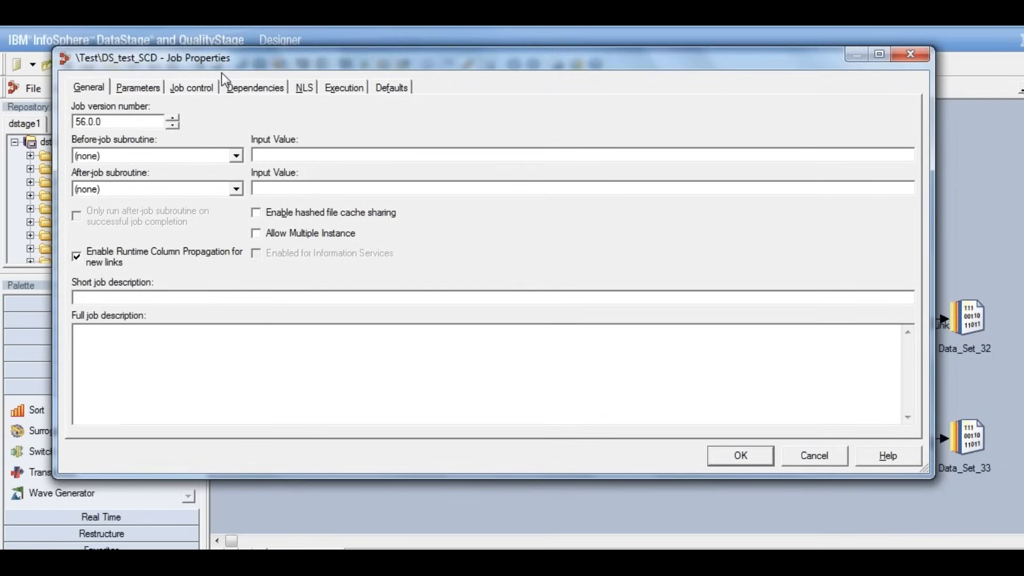
click(77, 257)
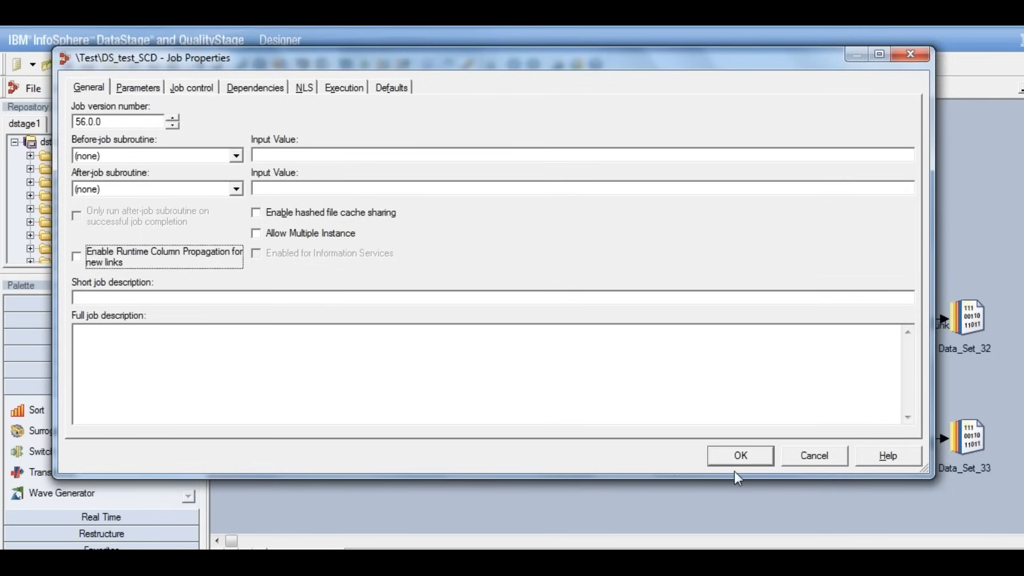
click(738, 458)
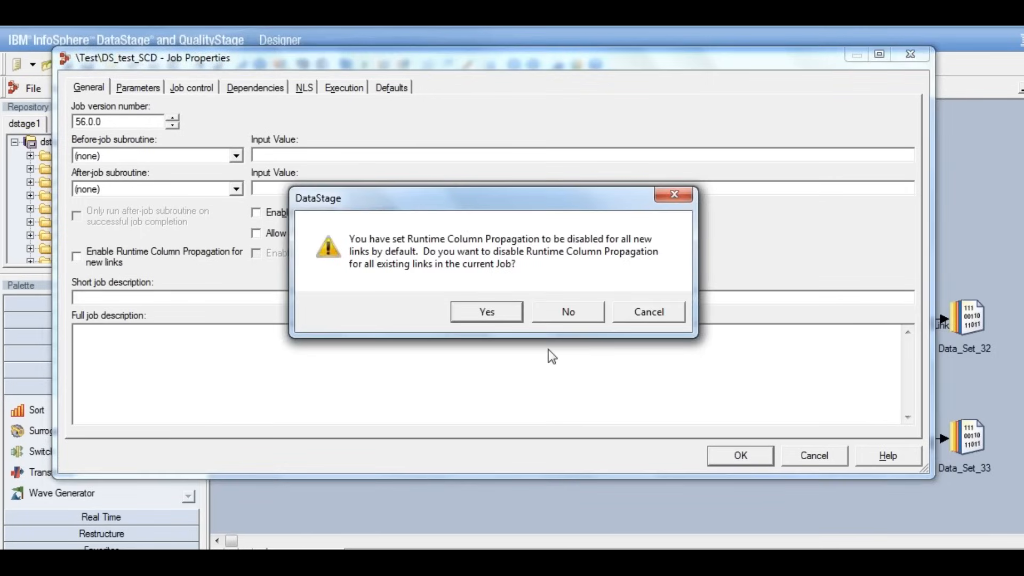
click(492, 315)
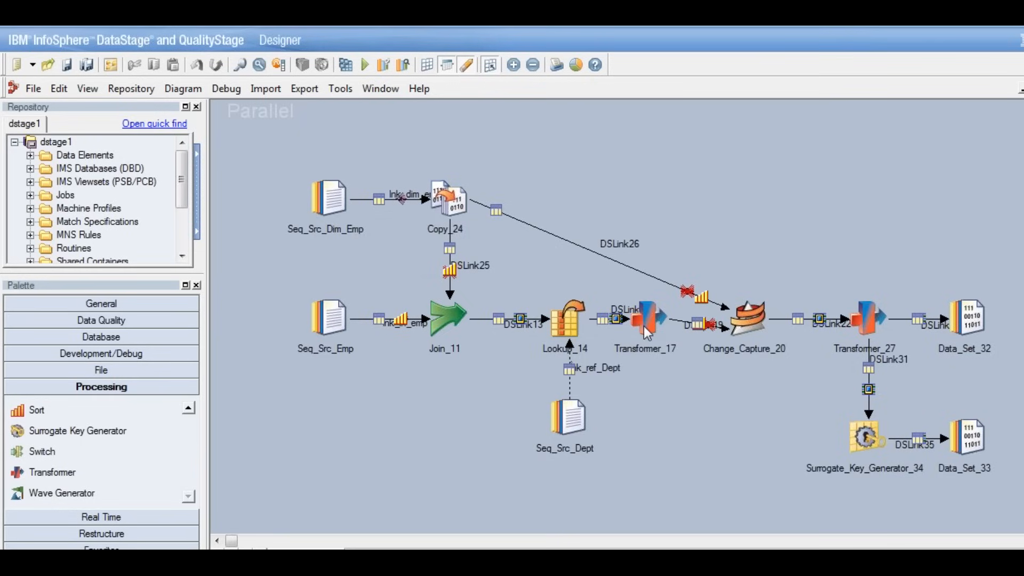
Check the Runtime column propagation setting on Lookup_14's output link DSLink16, and close the stage editor.
click(565, 320)
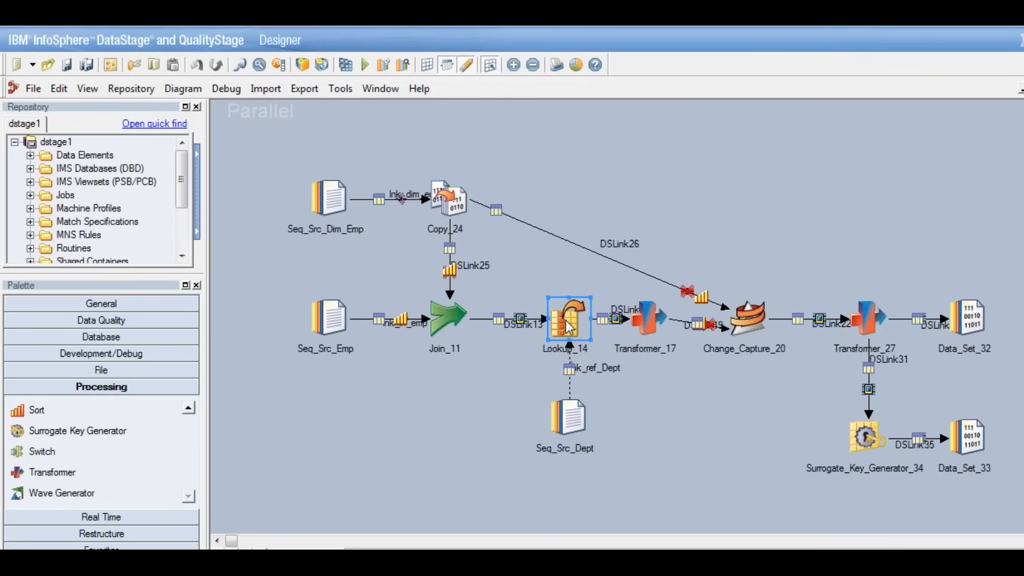
double_click(565, 320)
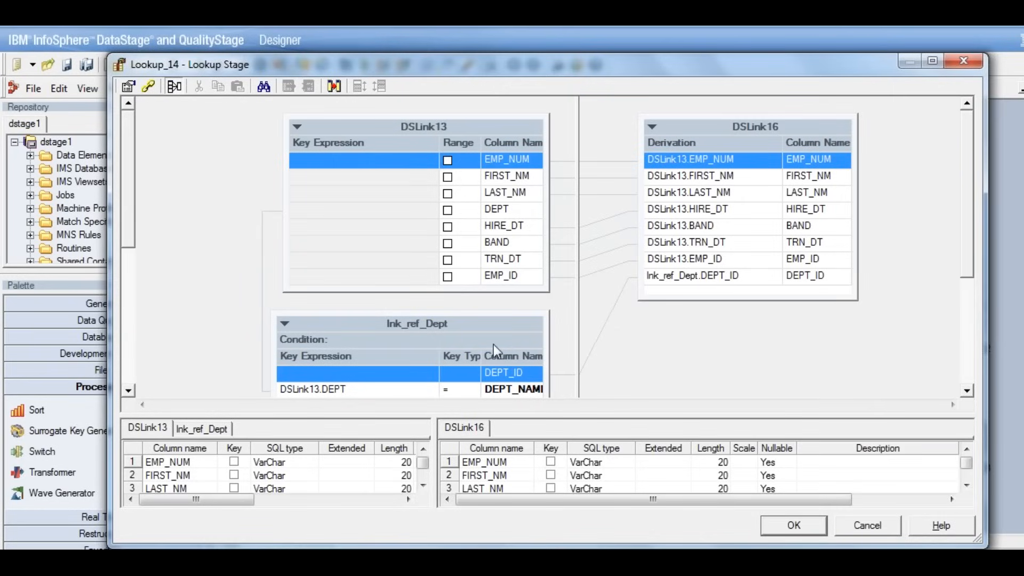
drag(350, 62, 334, 53)
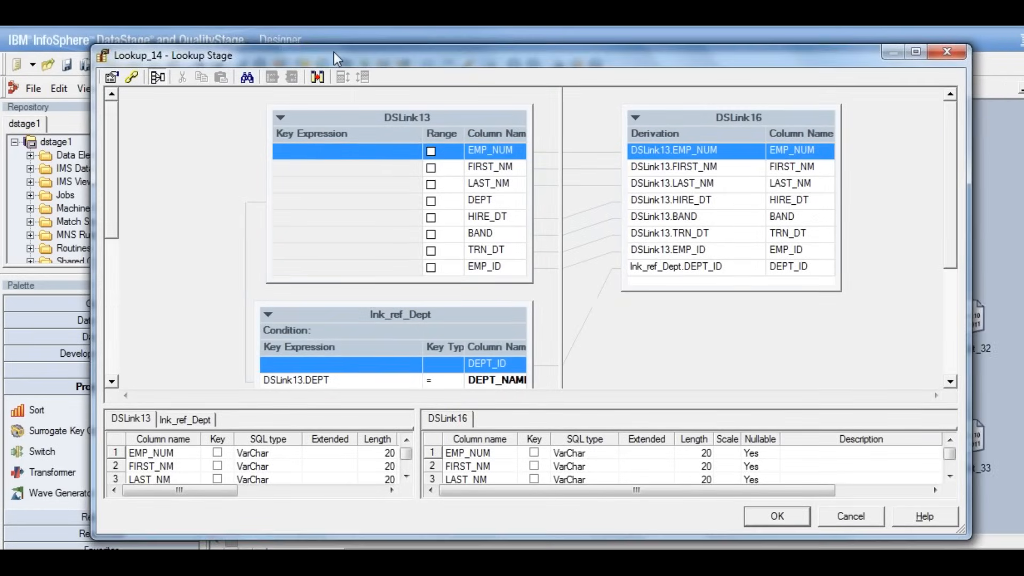
click(111, 78)
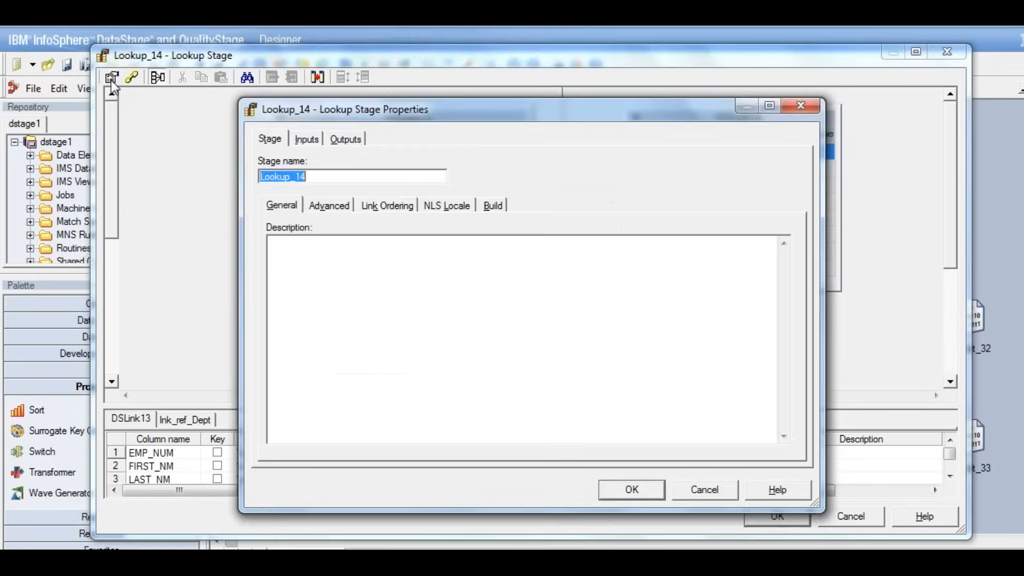
click(354, 139)
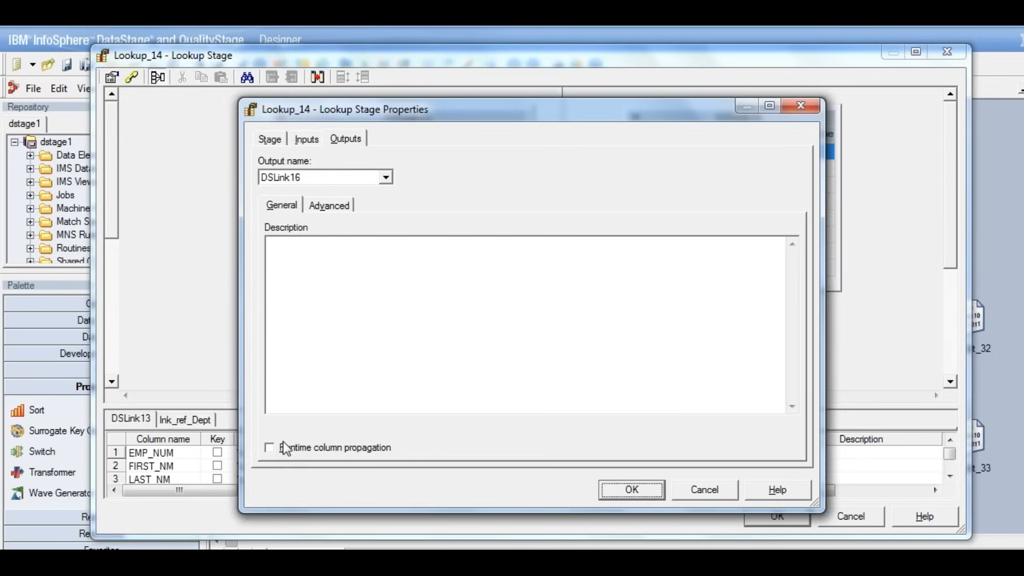
click(268, 448)
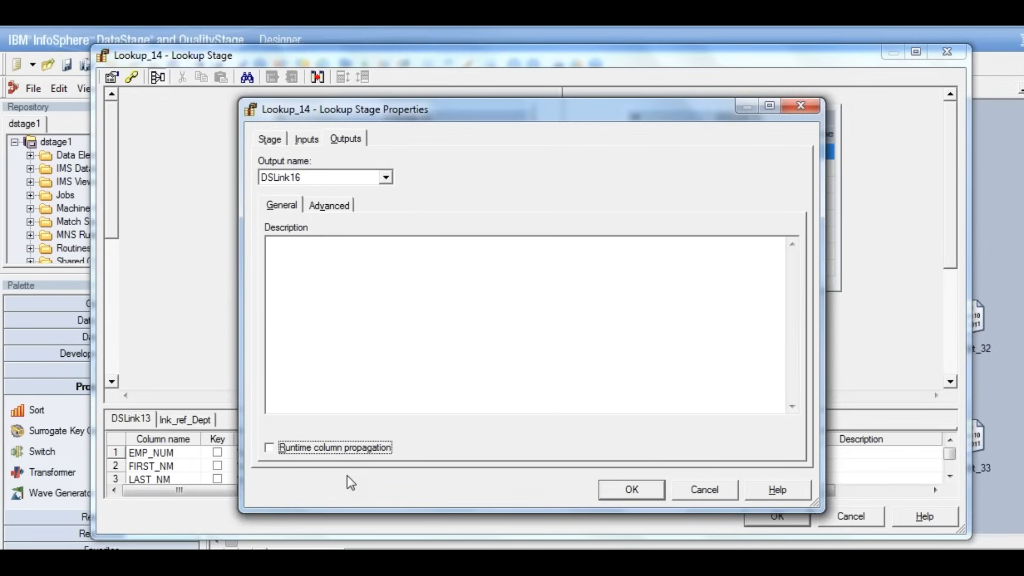
click(643, 492)
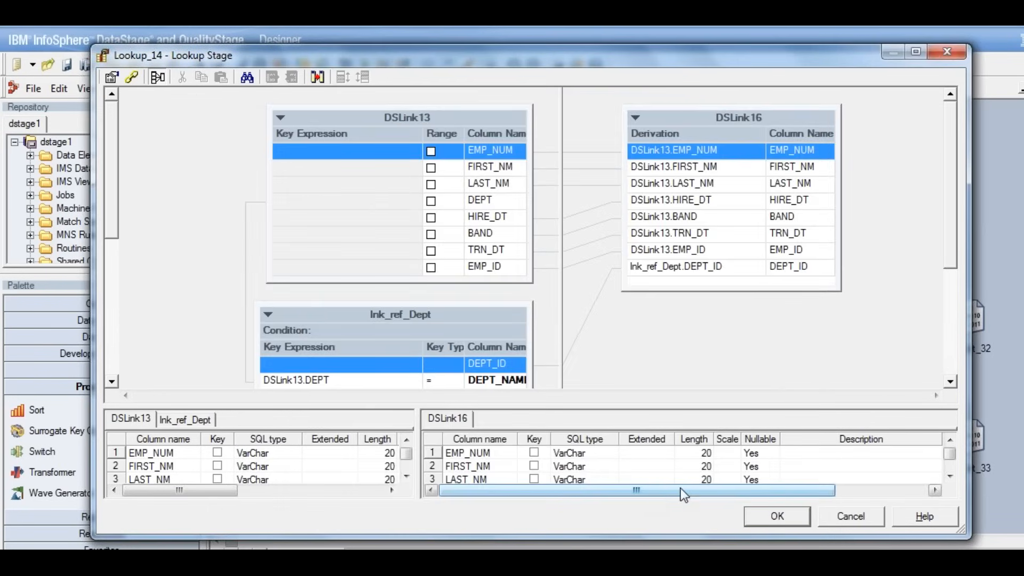
click(779, 518)
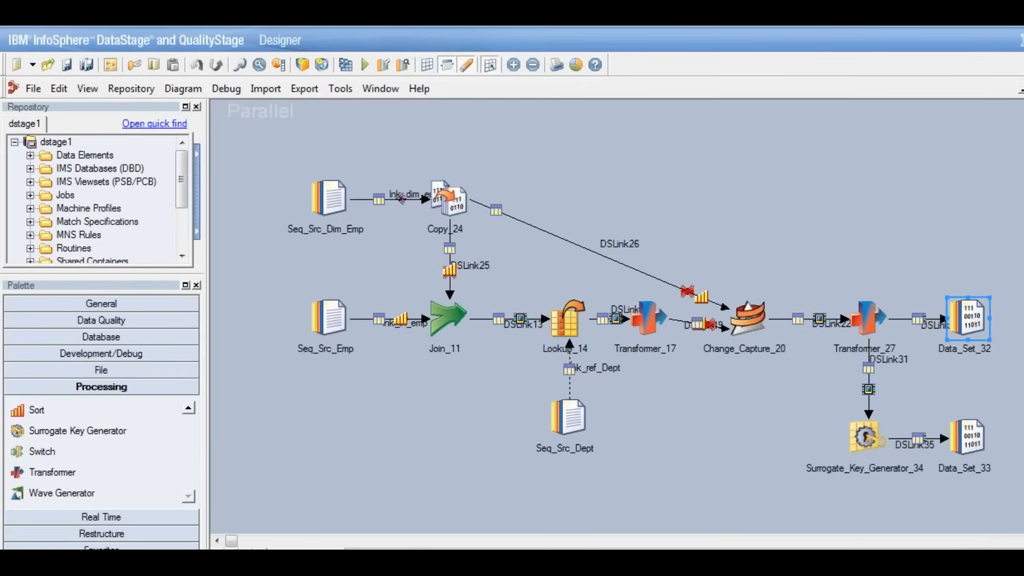
Set the target File of Data_Set_32 to /tmp/DS_upd.ds and accept the stage settings.
double_click(971, 323)
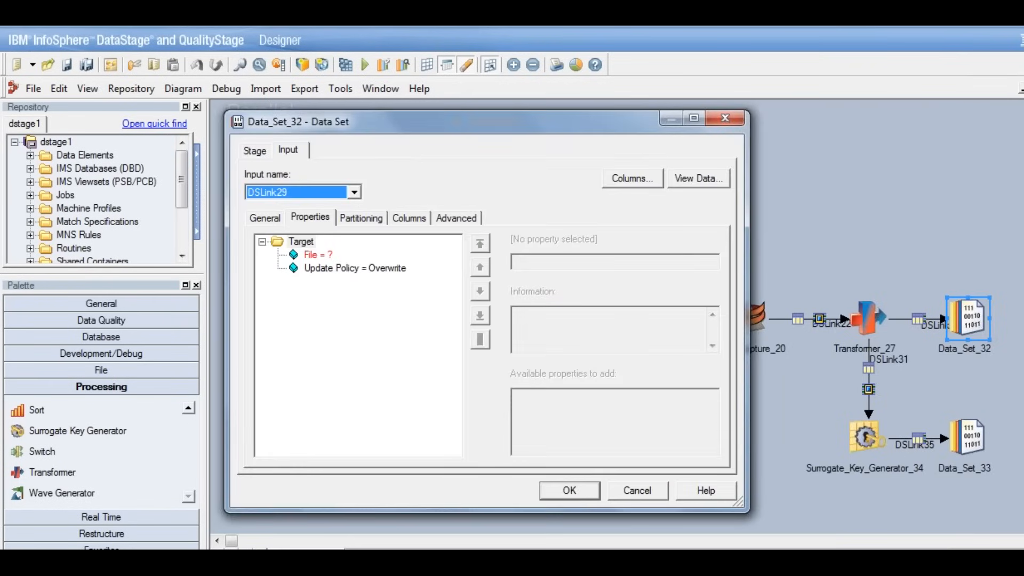
click(310, 255)
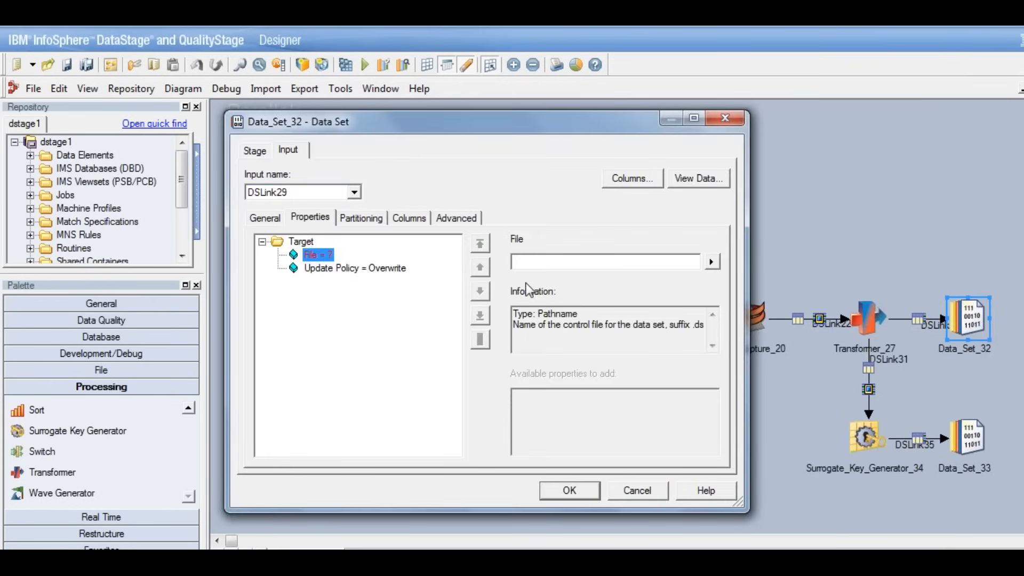
click(563, 262)
text(/)
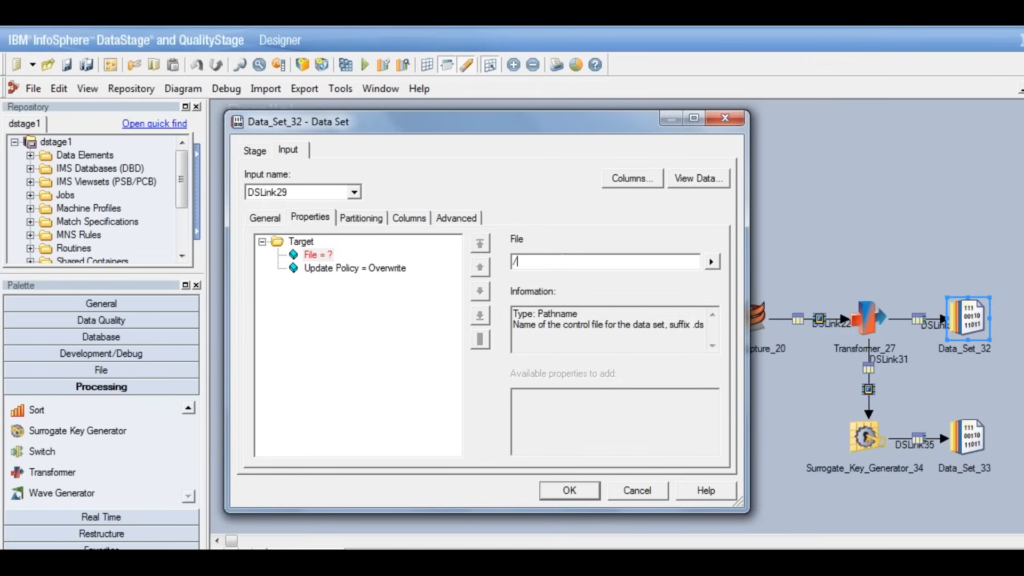
text(tmp/test)
key(BackSpace)
key(BackSpace)
key(BackSpace)
key(BackSpace)
text(DS_upd.ds)
click(568, 490)
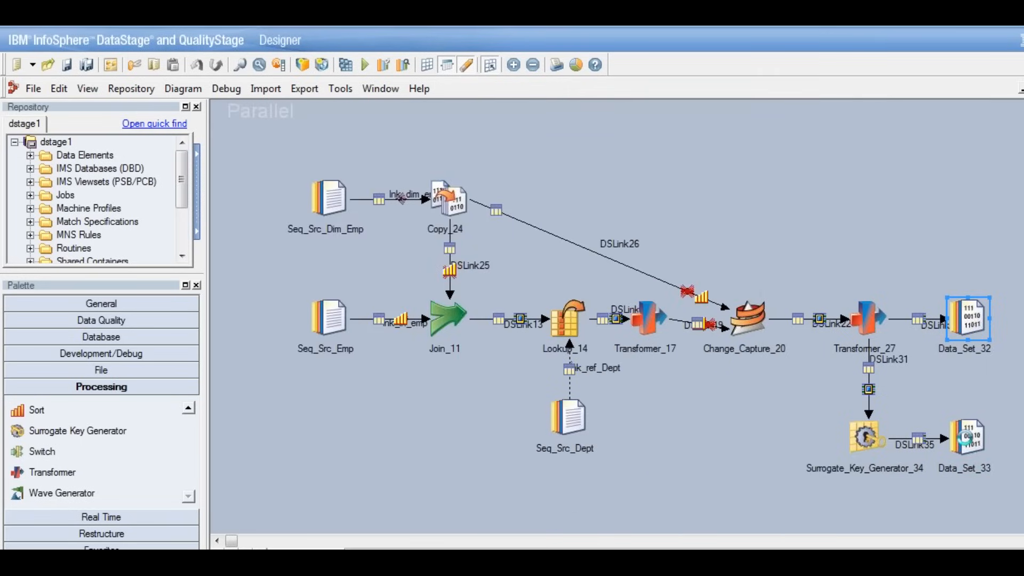
Set the target File of Data_Set_33 to /tmp/DS_ins.ds and accept the stage settings.
click(965, 438)
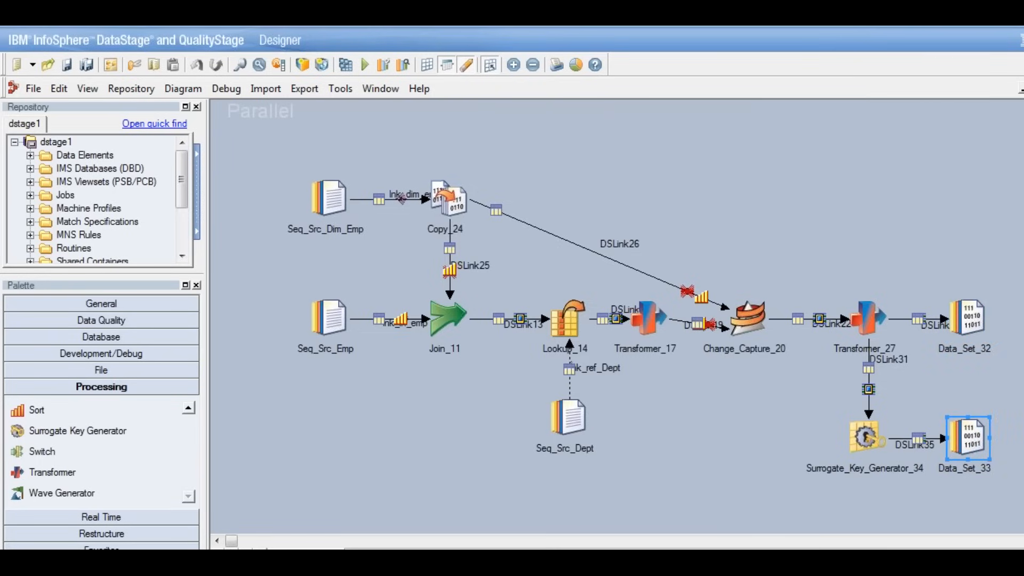
double_click(965, 438)
click(320, 255)
click(543, 261)
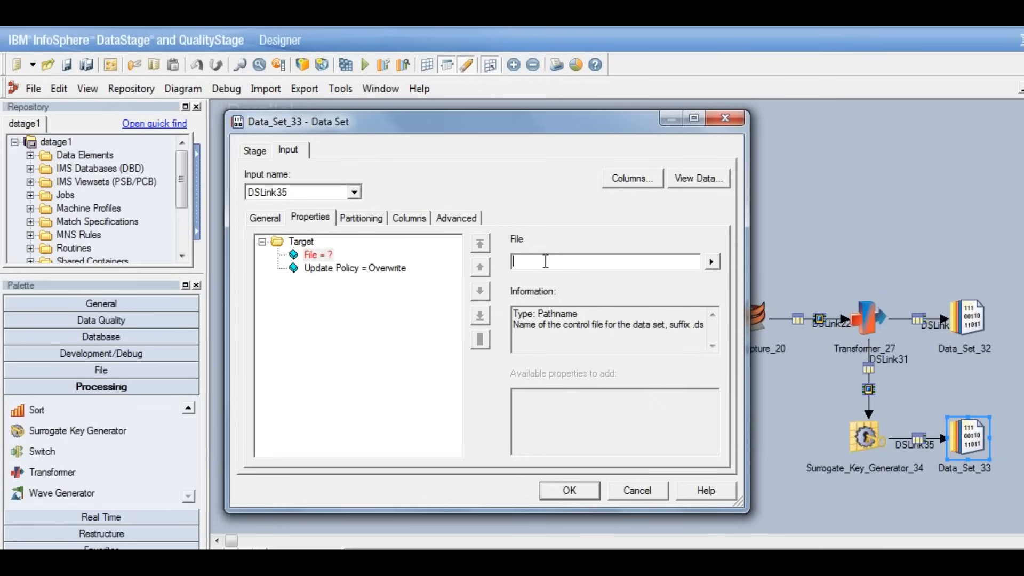
text(/tmp/DS_ins.ds)
click(386, 272)
click(571, 492)
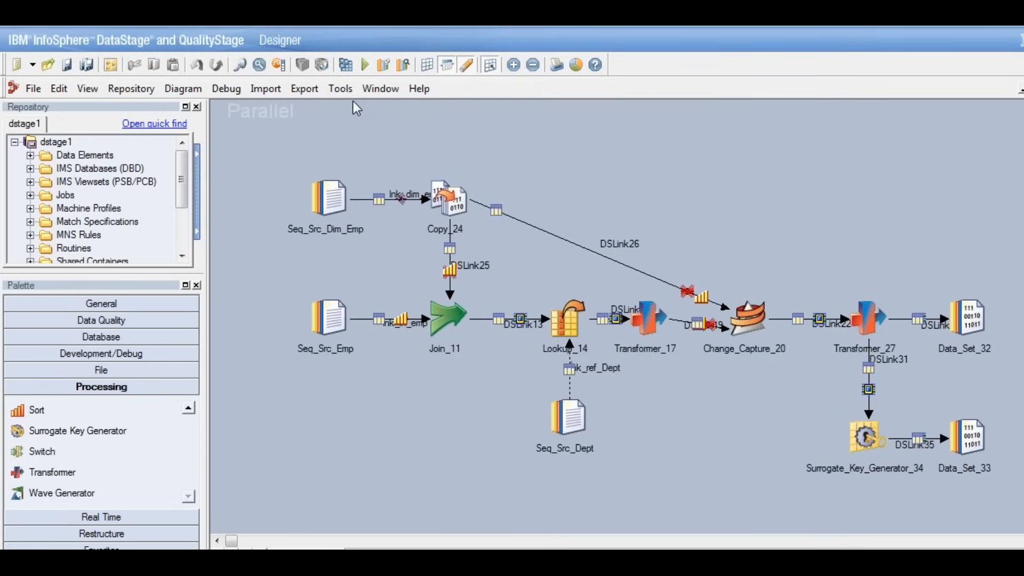
Save and compile the DS_test_SCD job, highlight the stage related to the compilation error, and close the compile report.
click(345, 66)
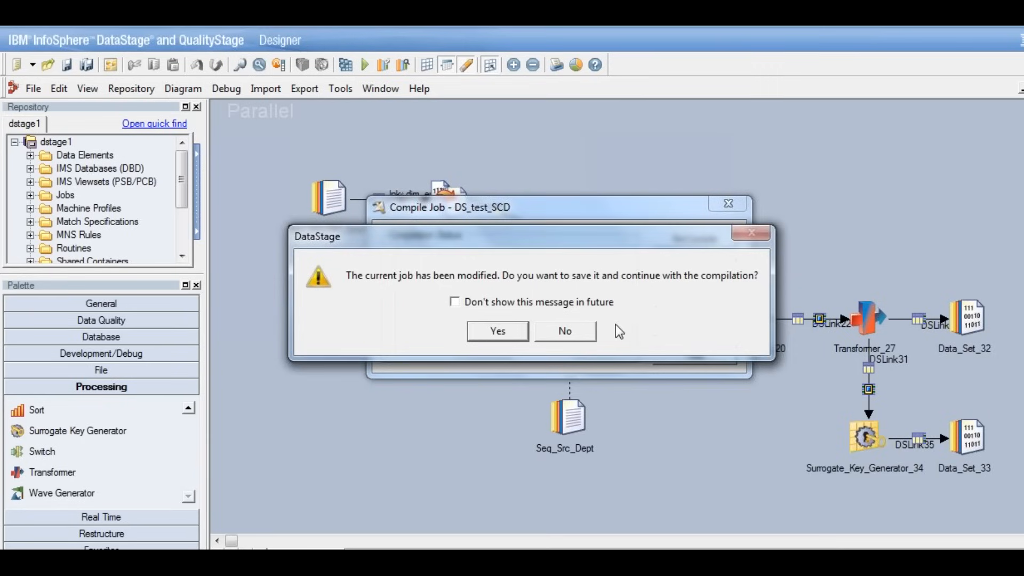
click(508, 335)
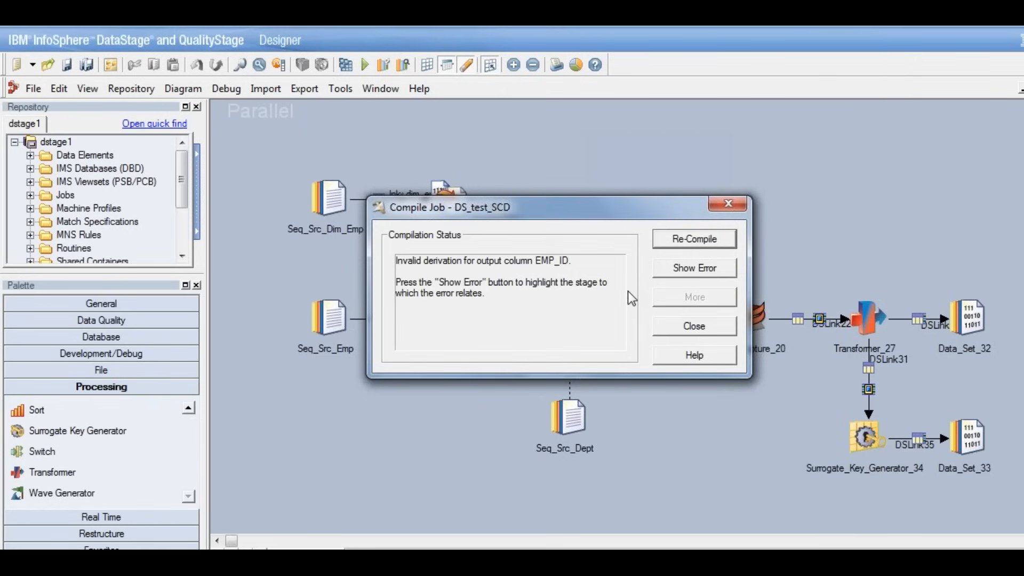
click(708, 269)
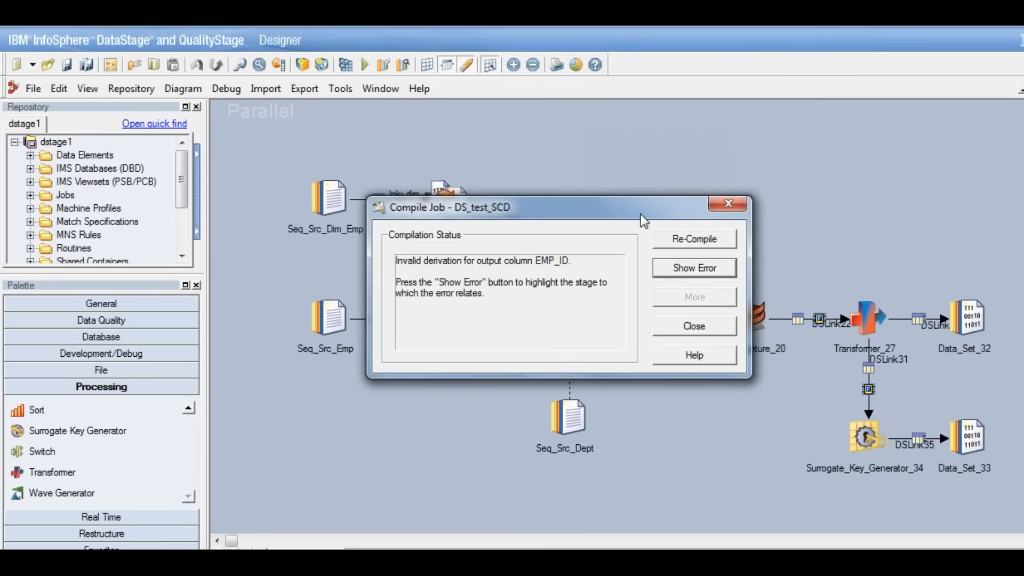
drag(628, 204, 500, 376)
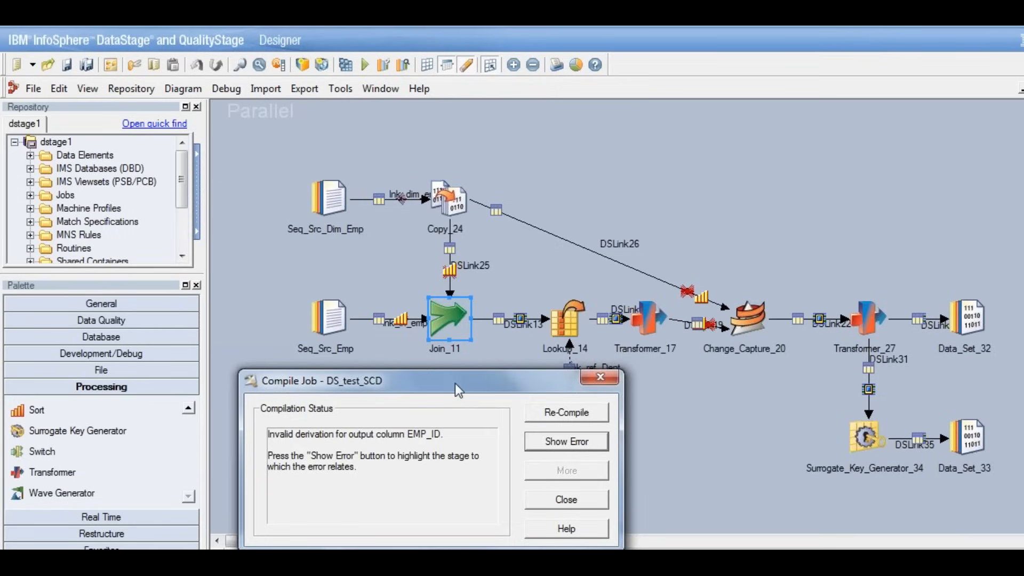
drag(449, 384, 760, 140)
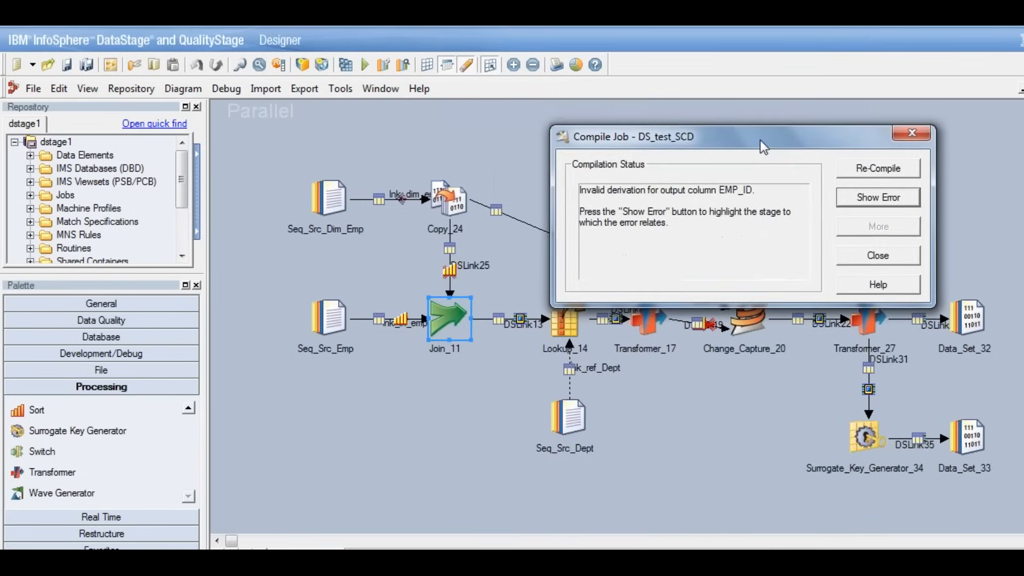
click(880, 257)
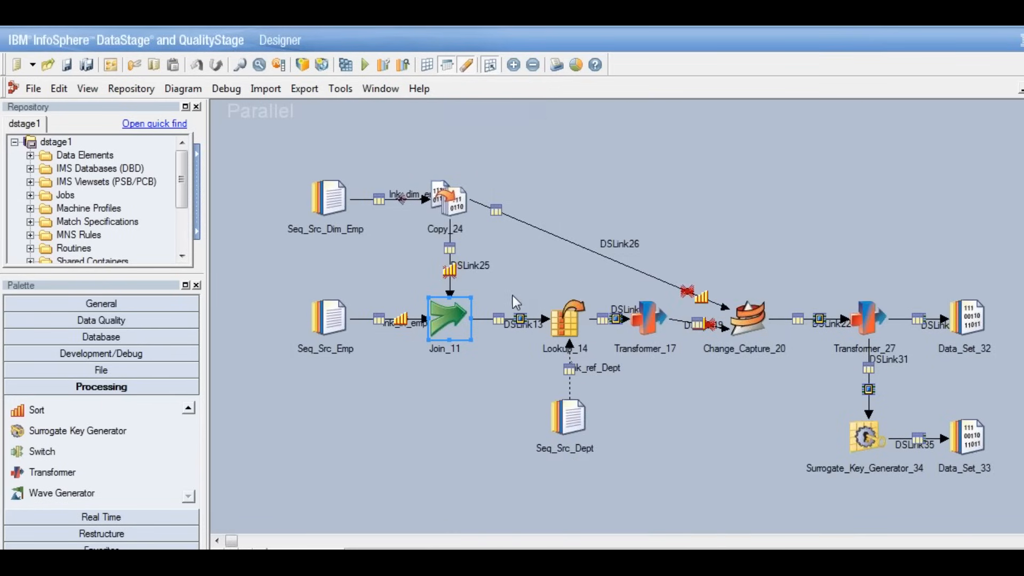
Overwrite the EMP_ID derivation in Join_11's output mapping to DSLink13 with DSLink25.EMP_ID, and accept the stage settings.
double_click(444, 322)
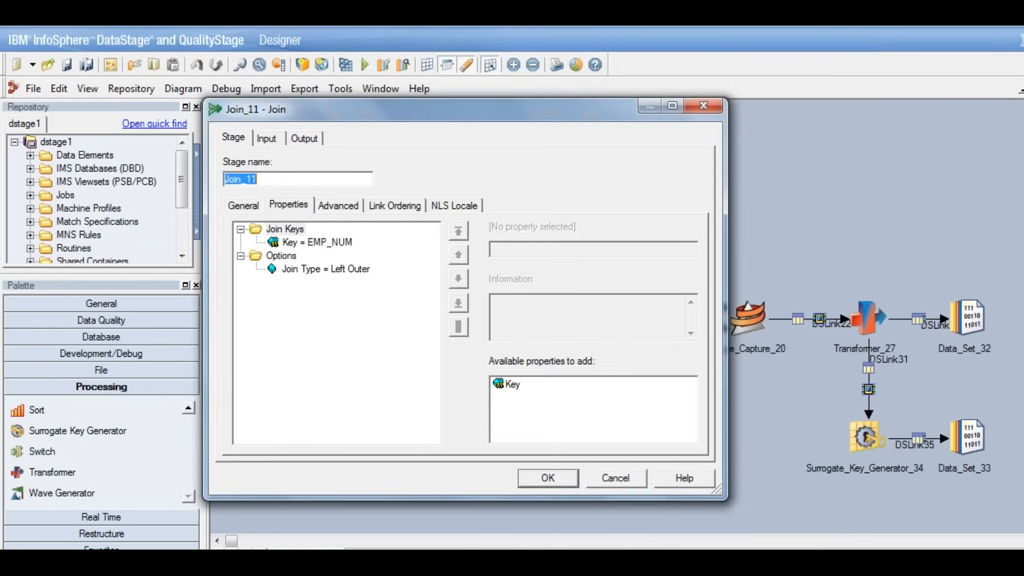
click(307, 138)
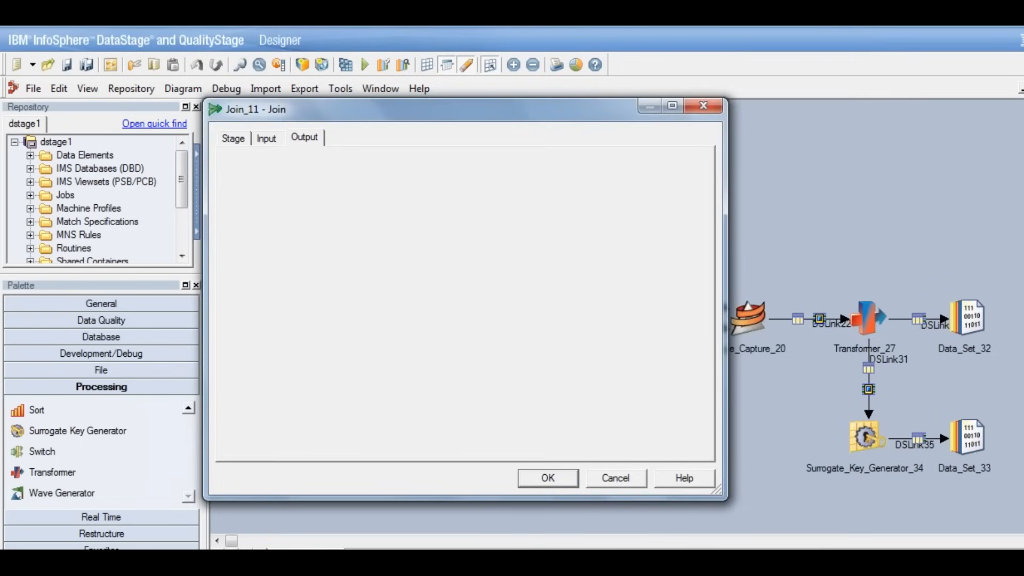
drag(414, 416, 694, 389)
click(663, 377)
click(663, 377)
click(536, 365)
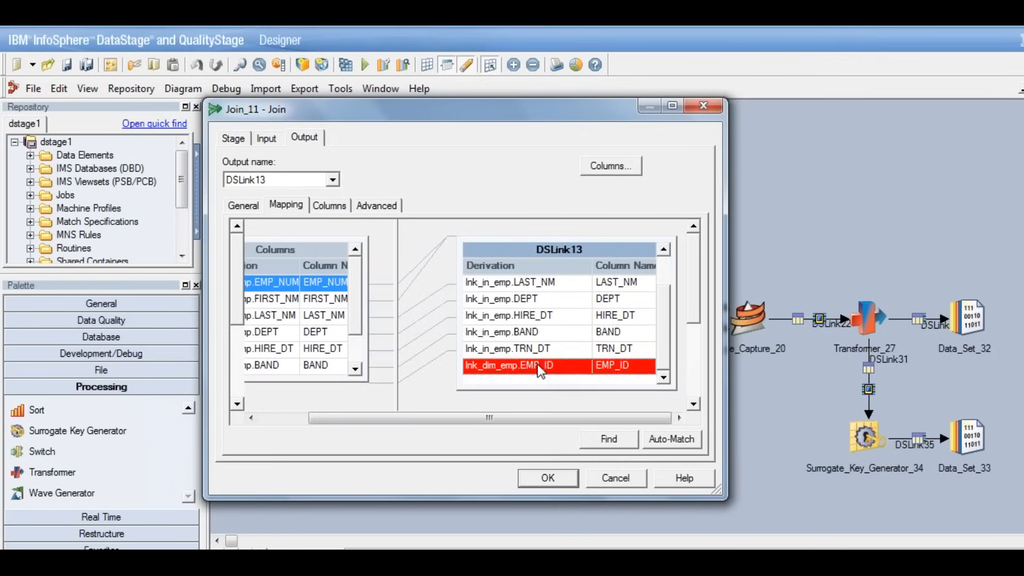
drag(480, 420, 378, 417)
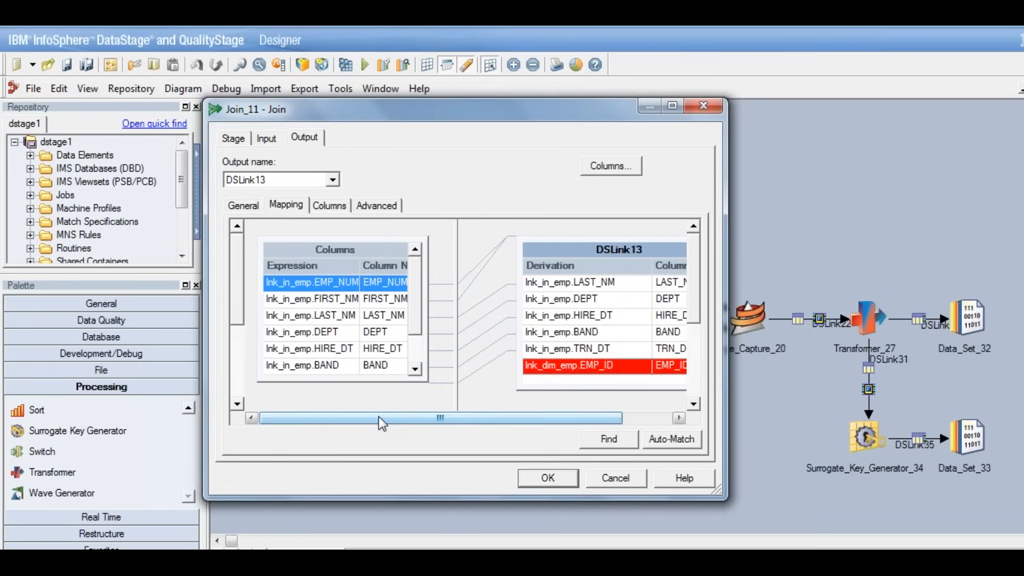
click(415, 369)
click(414, 369)
click(382, 367)
mouse_move(392, 417)
mouse_down()
mouse_move(388, 393)
mouse_move(398, 417)
mouse_up()
drag(367, 363, 533, 368)
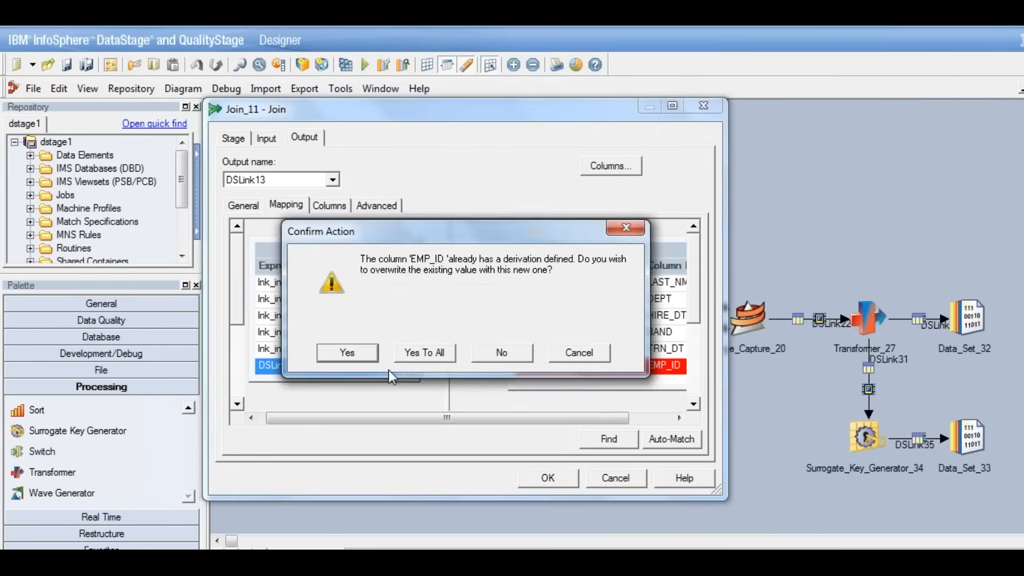
click(359, 355)
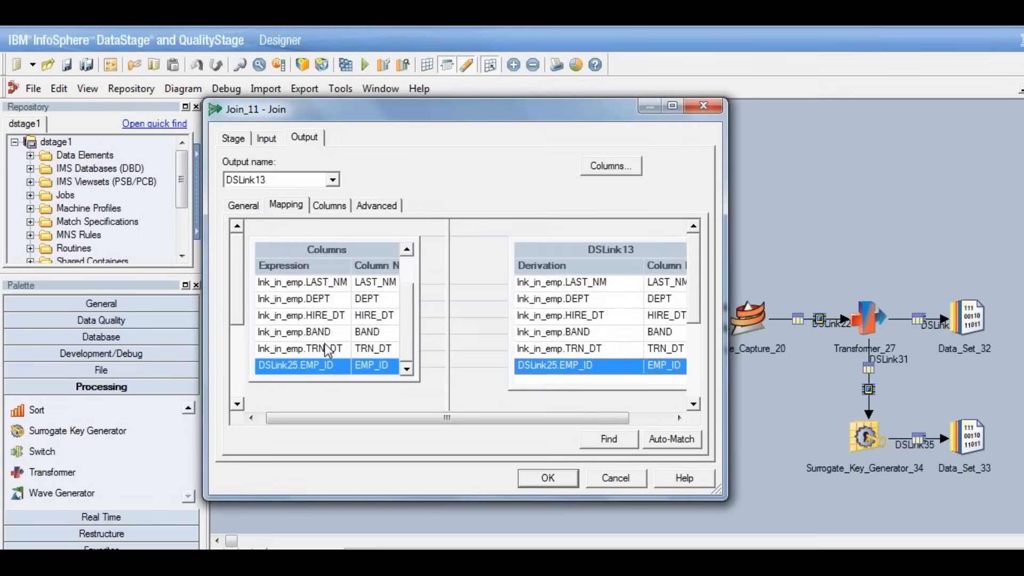
click(549, 478)
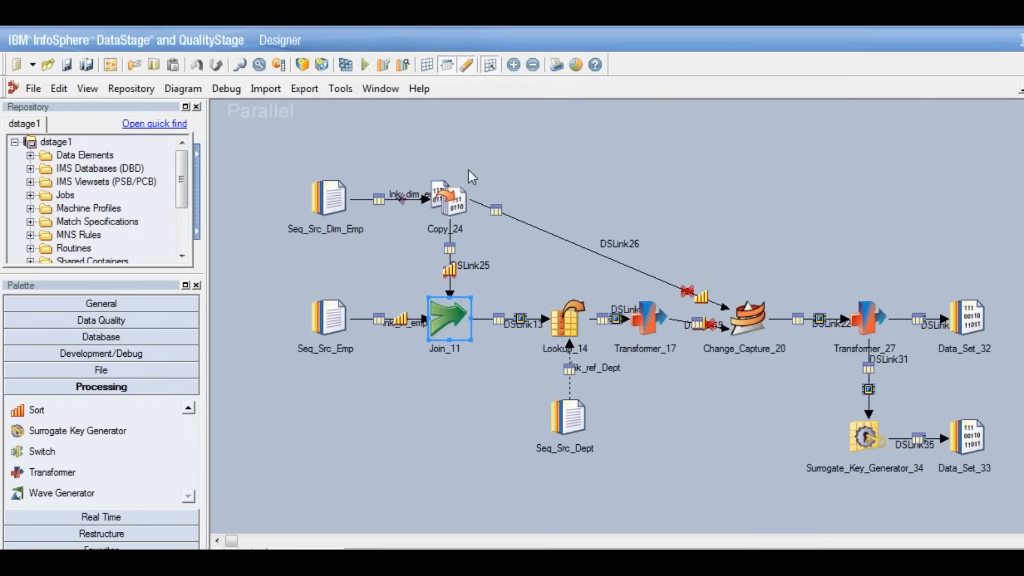
Recompile the DS_test_SCD job, run it without a warning limit, and close the compile report.
click(344, 66)
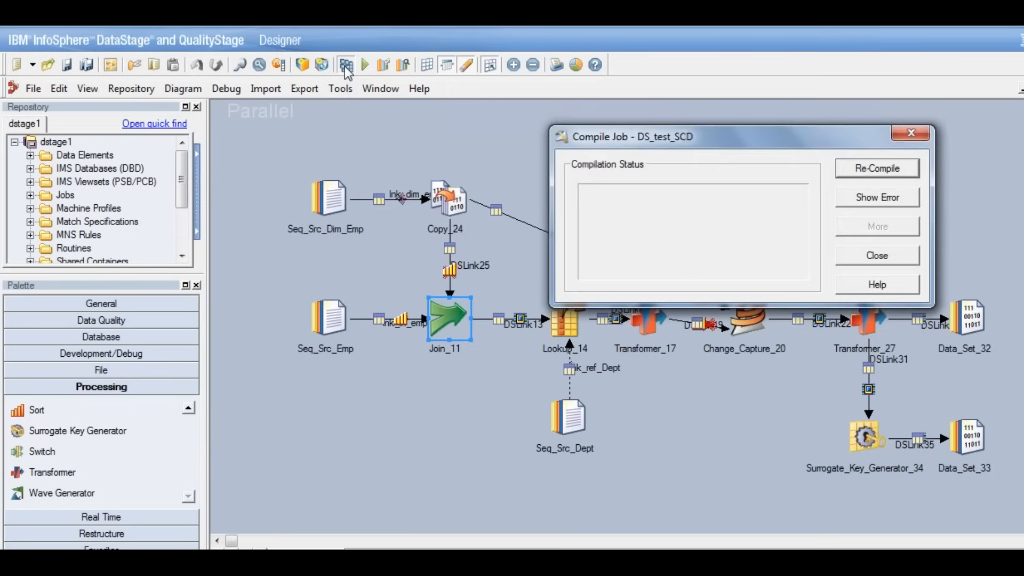
click(497, 330)
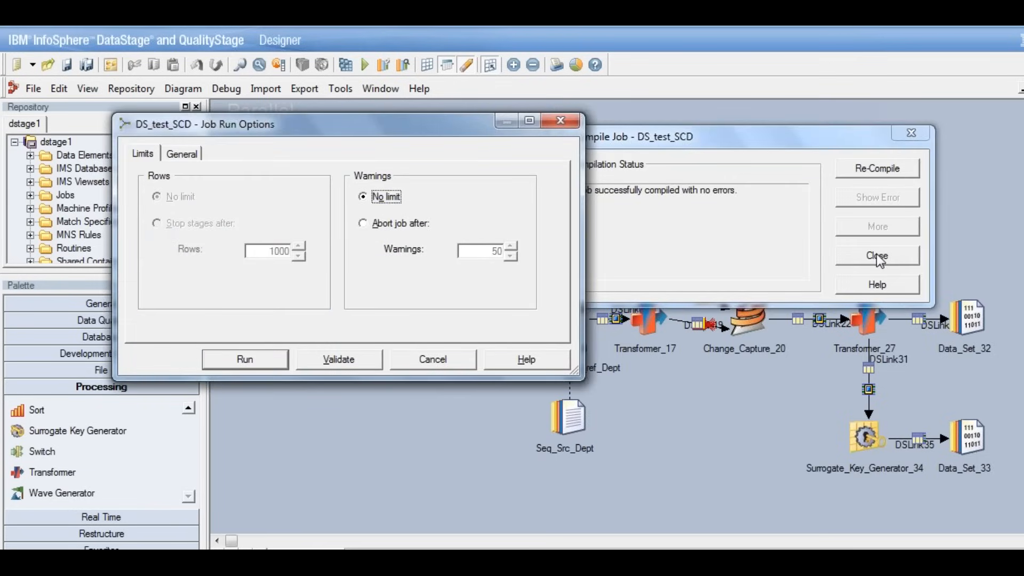
click(235, 363)
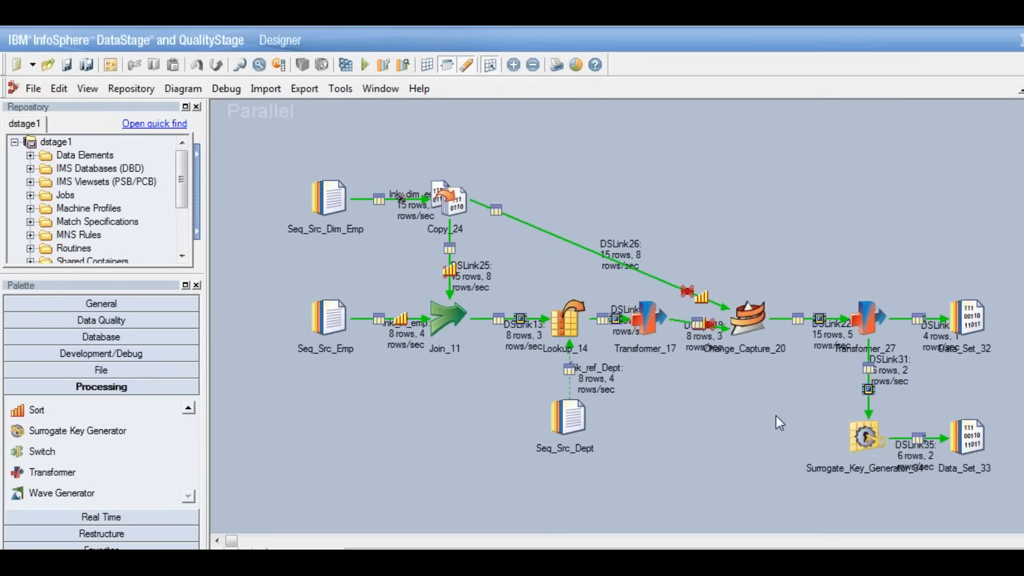
click(744, 317)
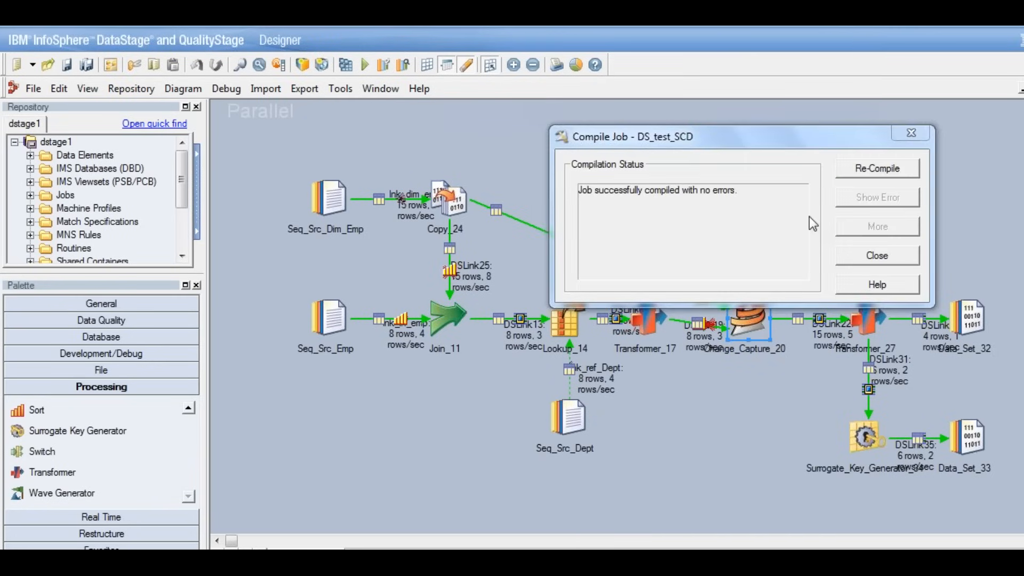
click(878, 259)
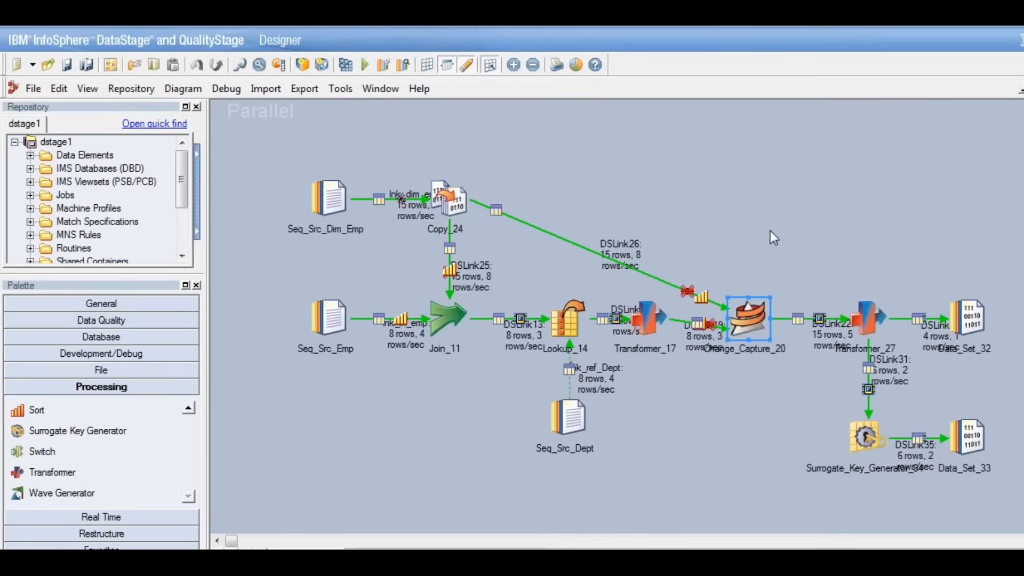
Examine the row counts on the links around Change_Capture_20 and from Transformer_27 to Data_Set_32 and Surrogate_Key_Generator_34.
click(756, 321)
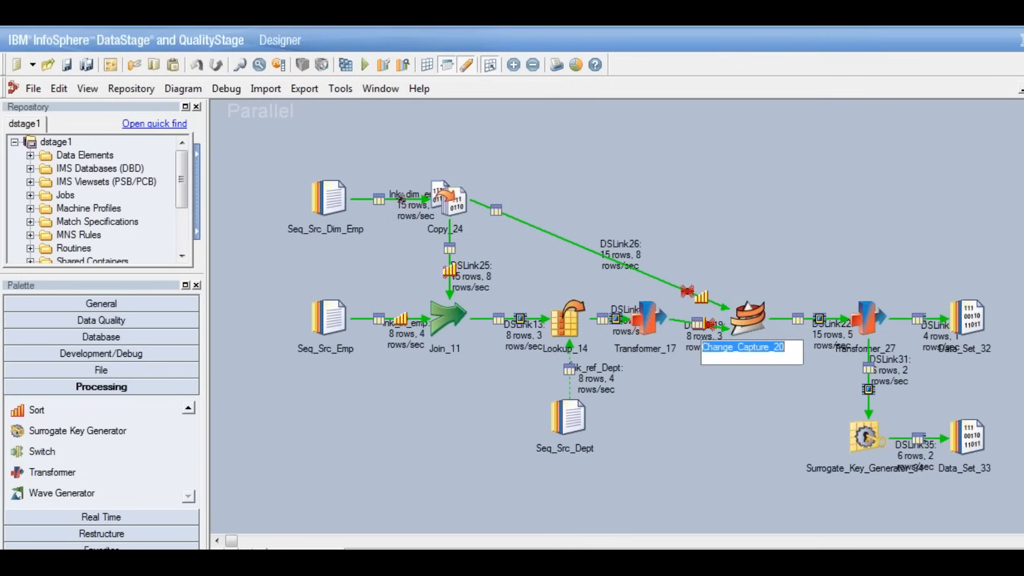
click(752, 323)
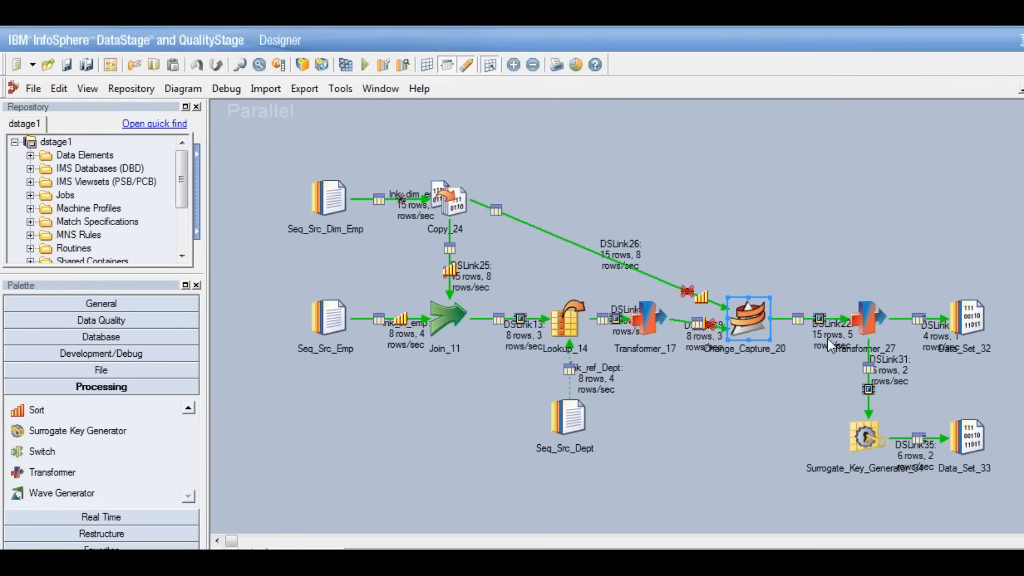
click(702, 344)
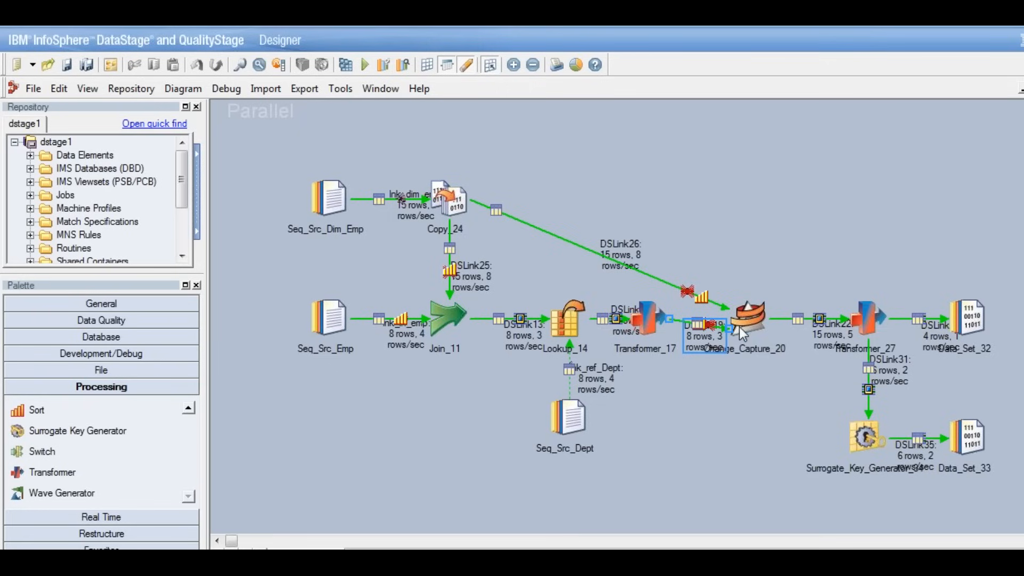
click(869, 322)
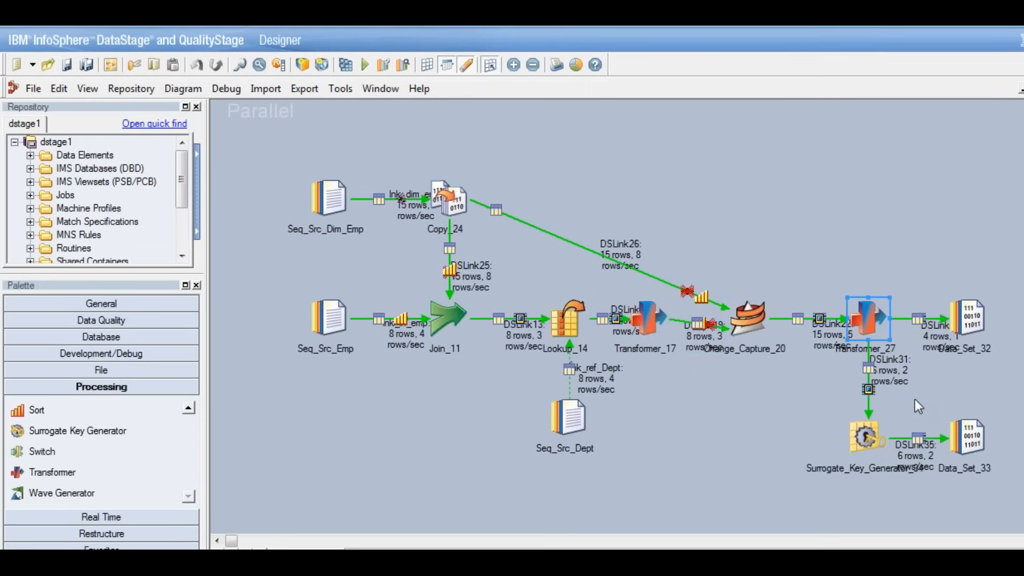
click(895, 383)
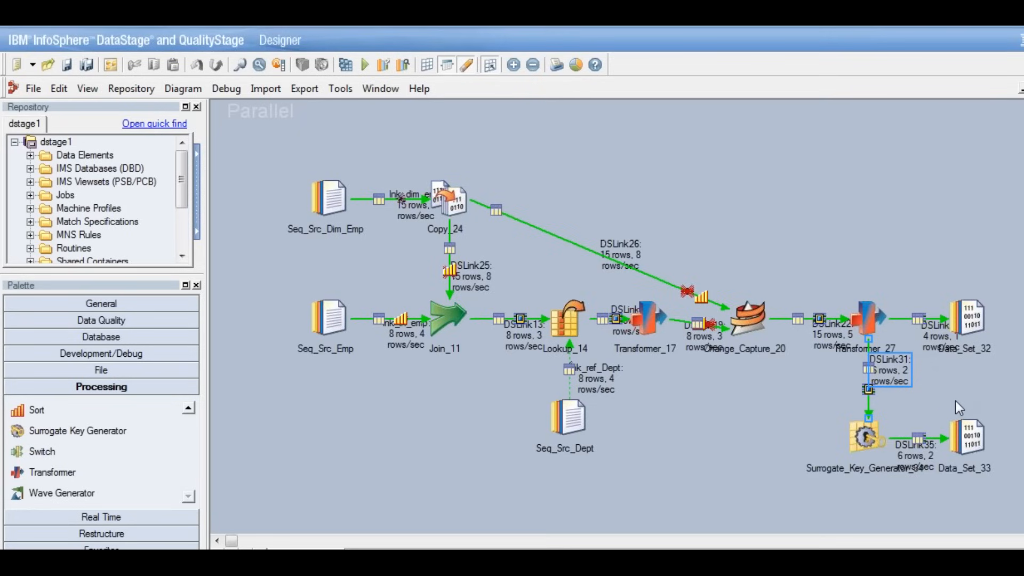
click(939, 337)
click(888, 375)
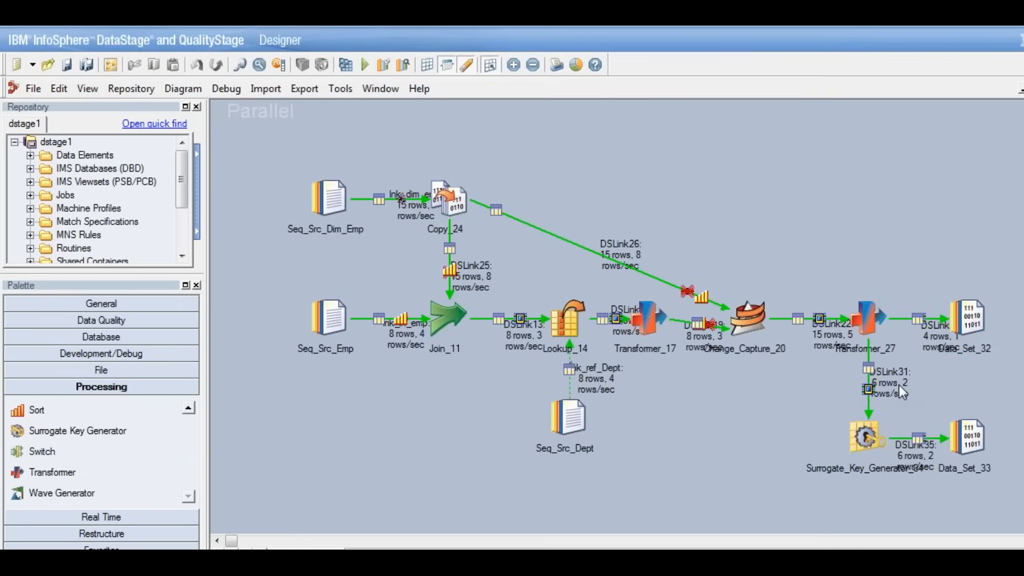
click(867, 317)
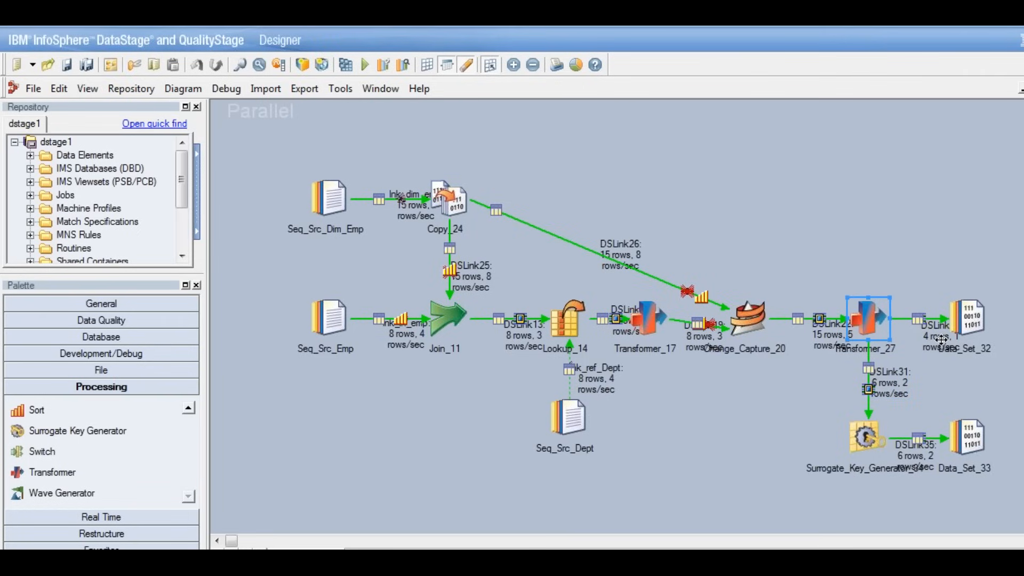
click(896, 378)
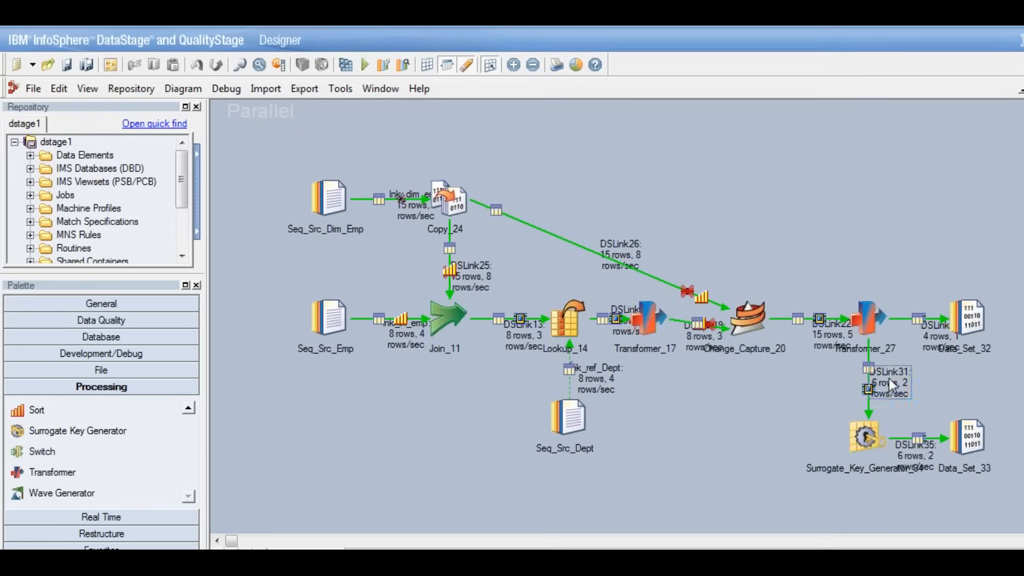
drag(888, 379, 902, 370)
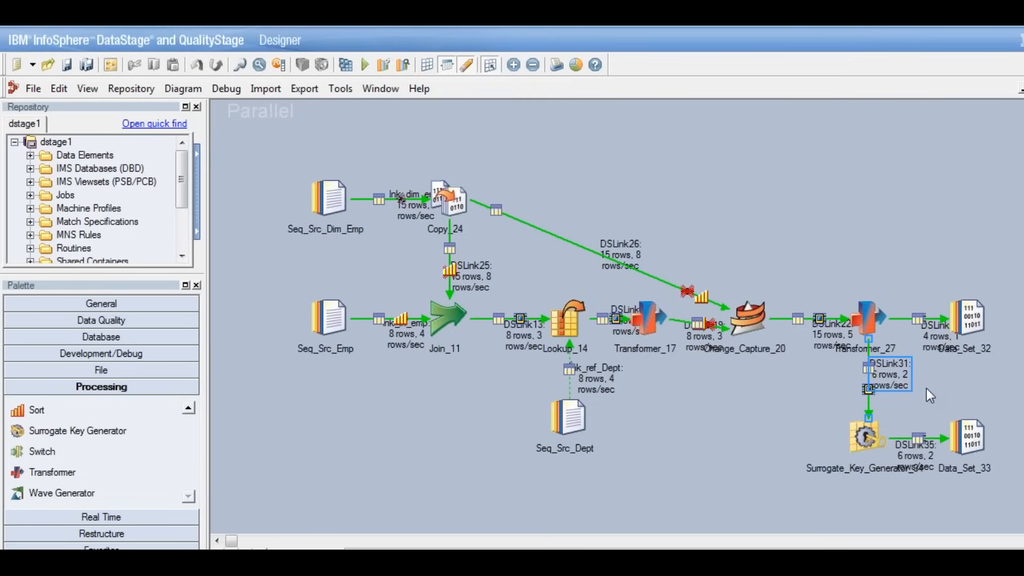
click(939, 341)
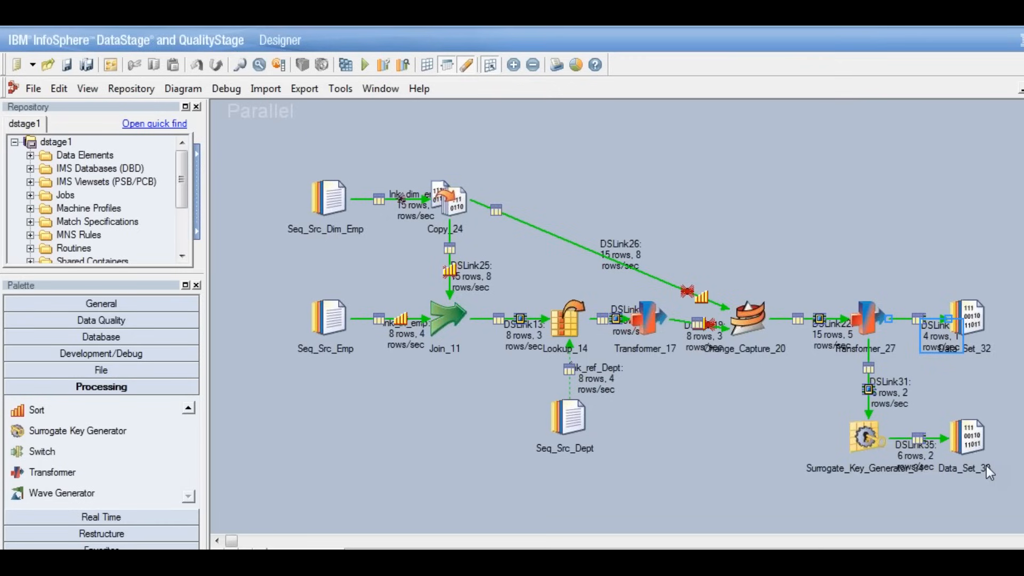
click(980, 321)
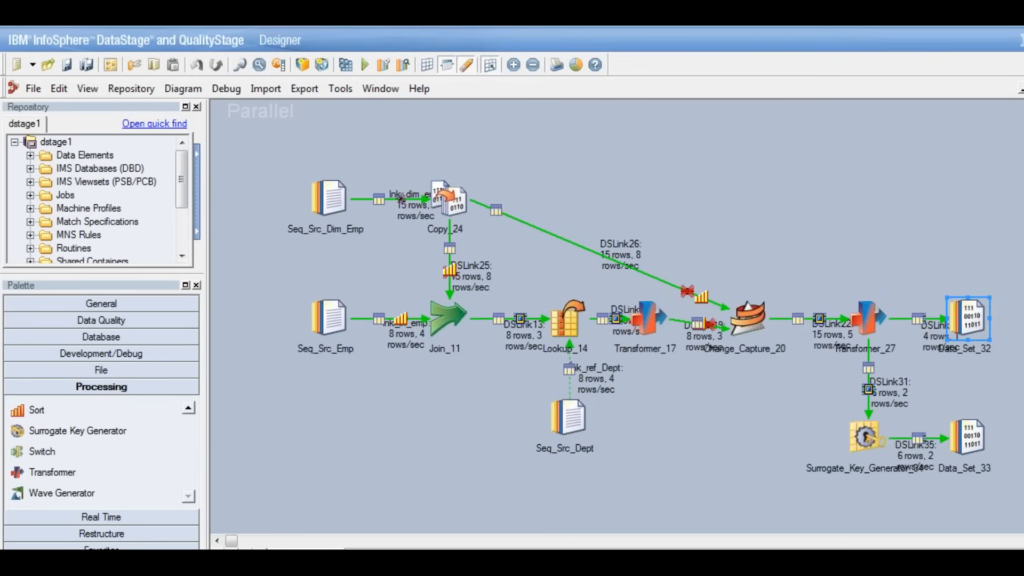
click(894, 222)
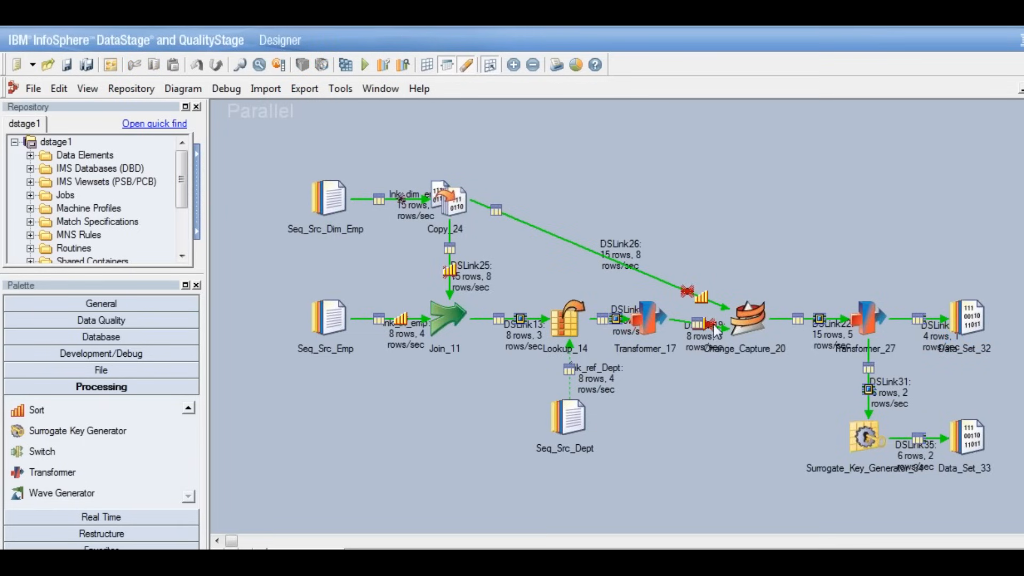
click(750, 320)
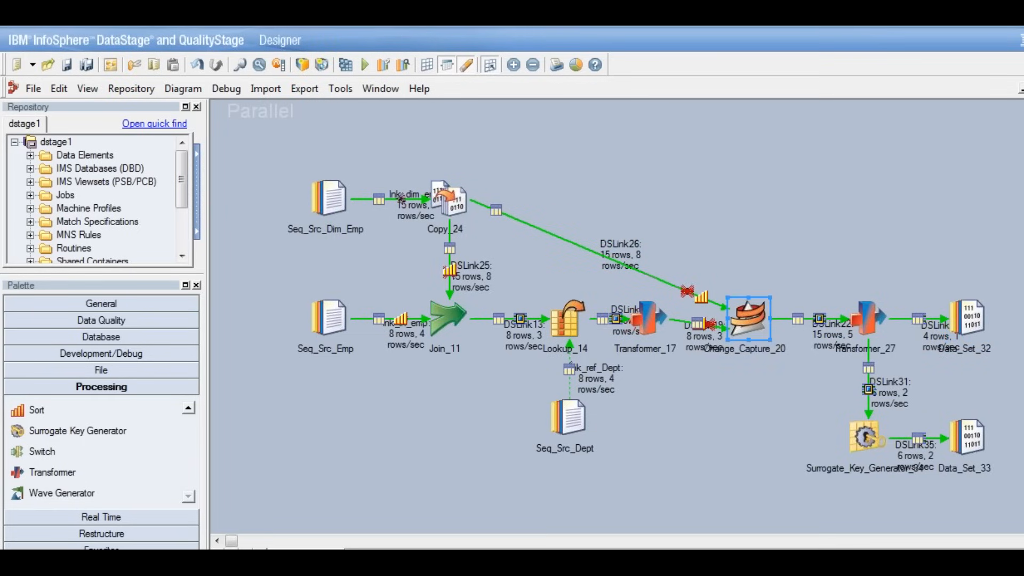